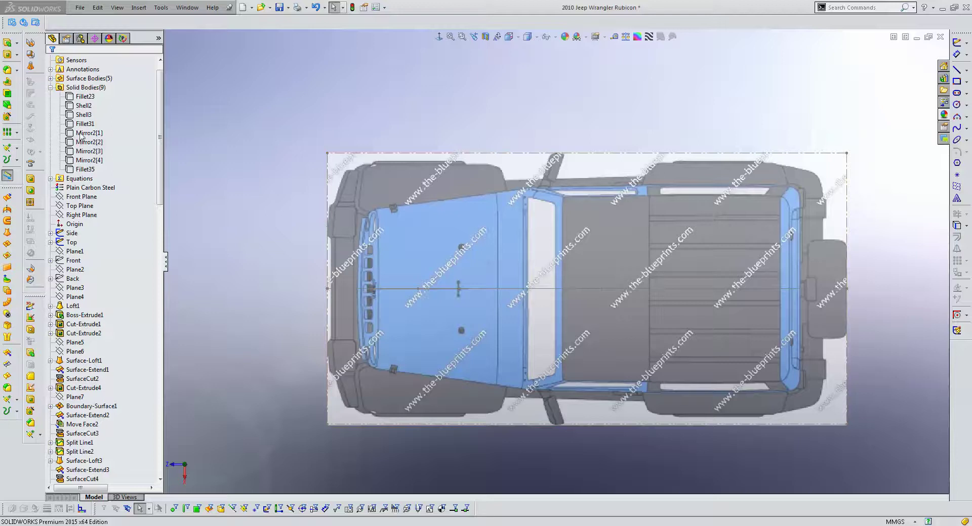
- On the Top Plane, sketch a centreline segment, a vertical rear line and a corner diagonal
click(81, 206)
click(956, 70)
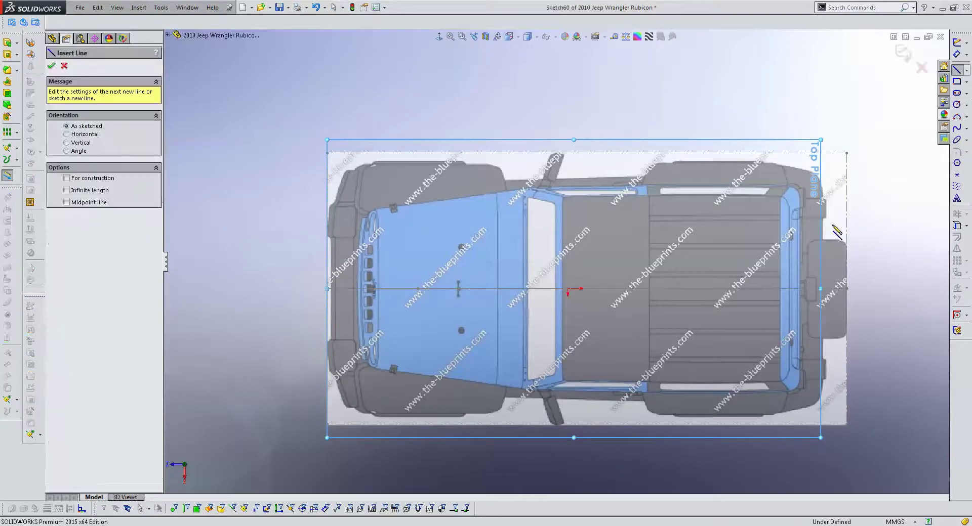
scroll(803, 303, down, 1)
scroll(784, 260, down, 3)
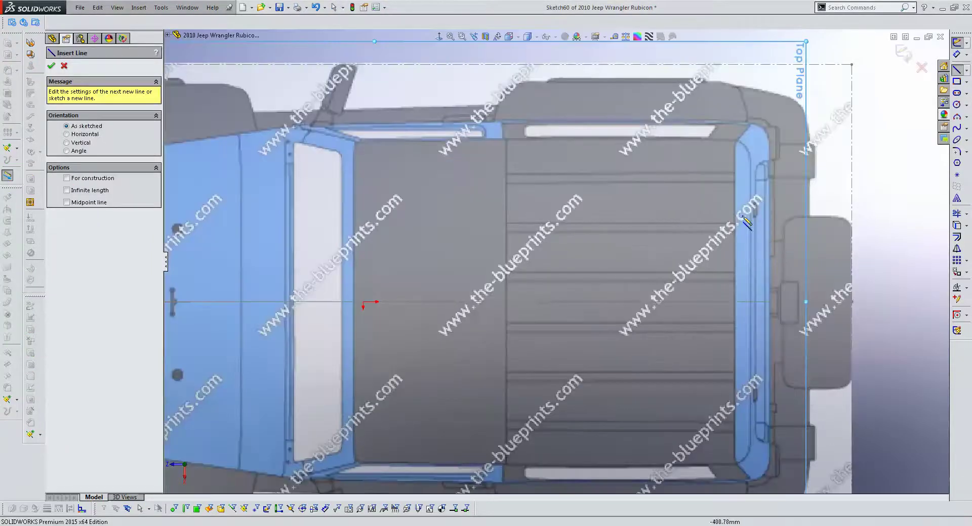
click(704, 302)
click(734, 302)
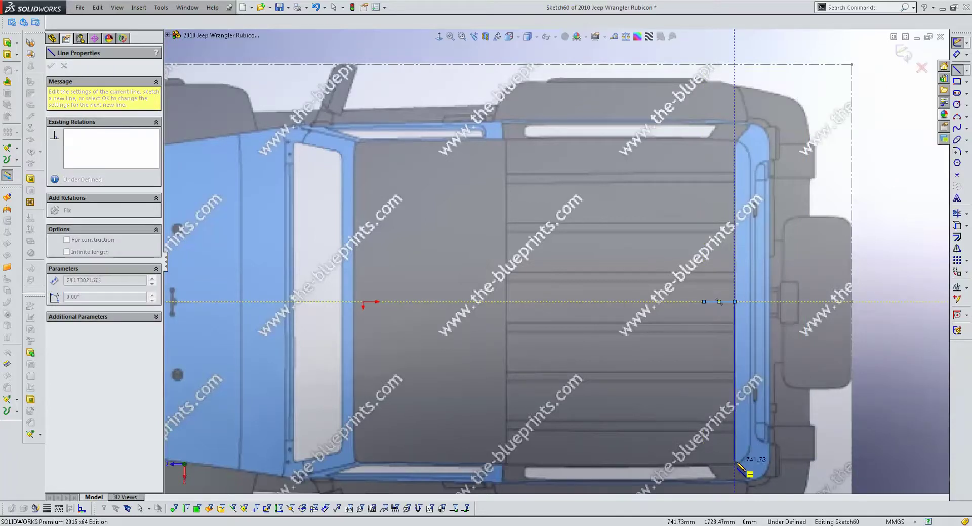
click(734, 462)
ctrl+middle_drag(770, 473, 680, 379)
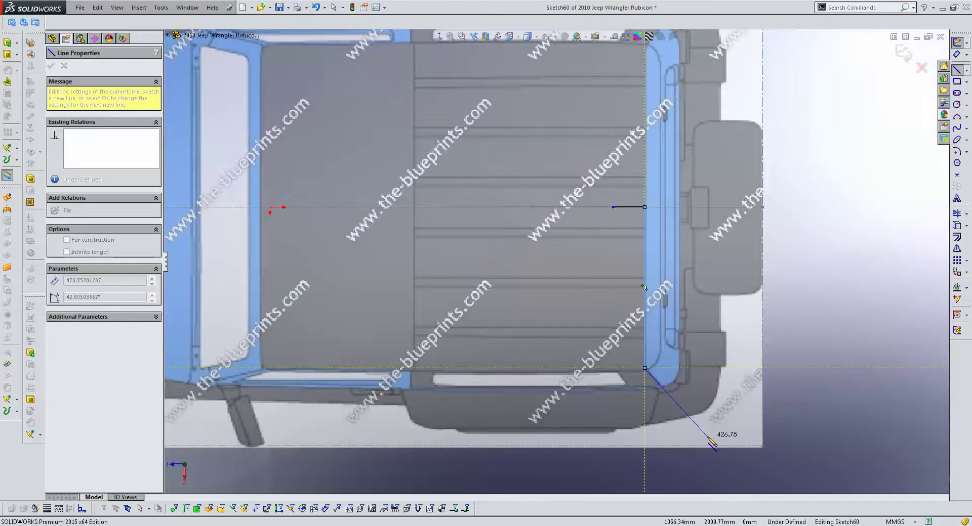
click(707, 436)
key(Escape)
- Mirror the rear vertical and diagonal lines across the centreline
click(644, 218)
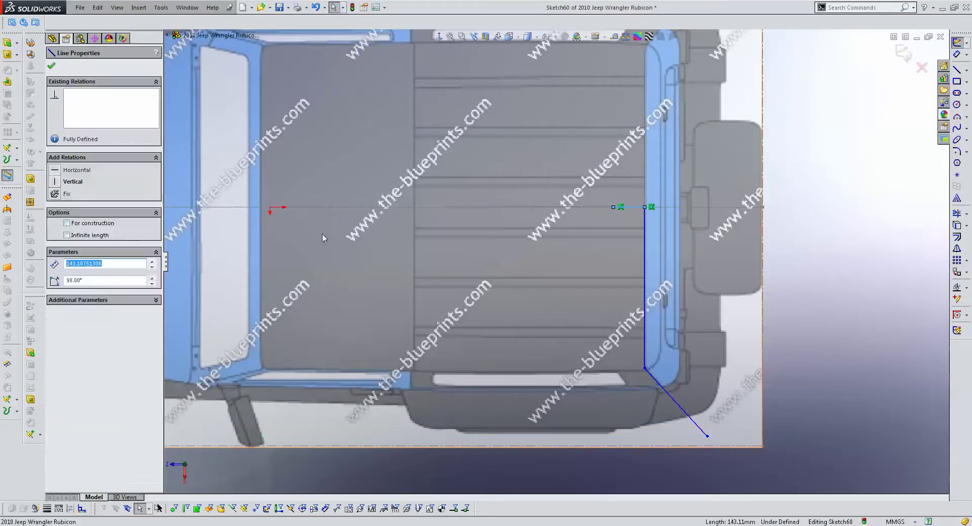
scroll(387, 274, up, 3)
key(Escape)
scroll(582, 260, down, 5)
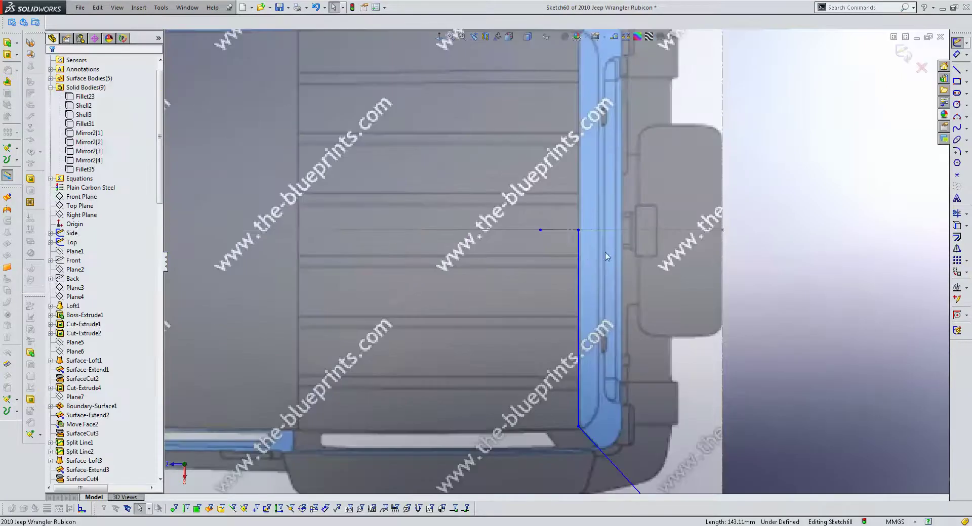
key(l)
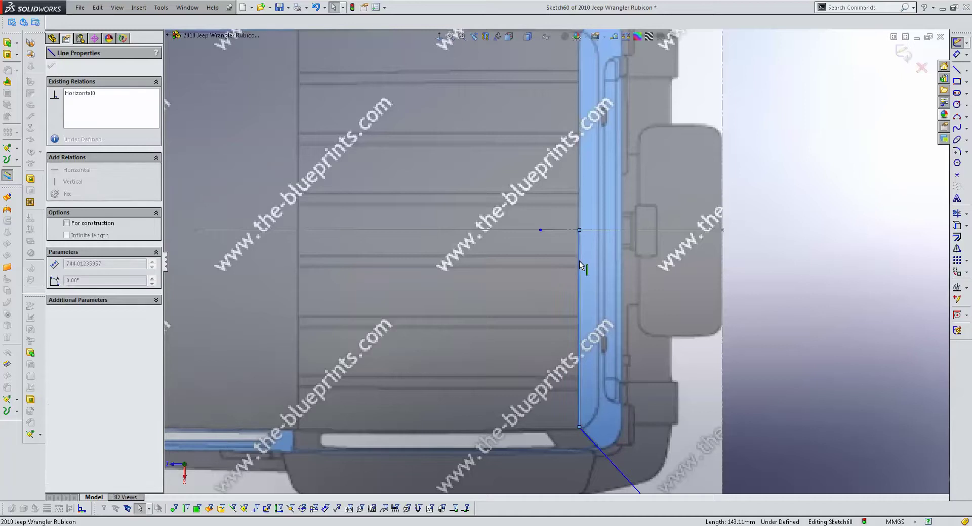
scroll(580, 260, up, 4)
key(Escape)
drag(676, 421, 501, 246)
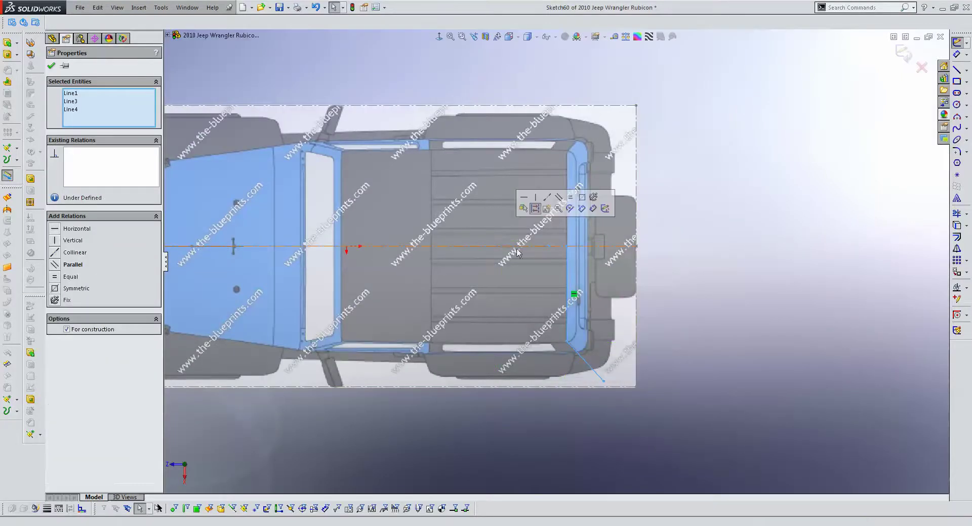
click(740, 234)
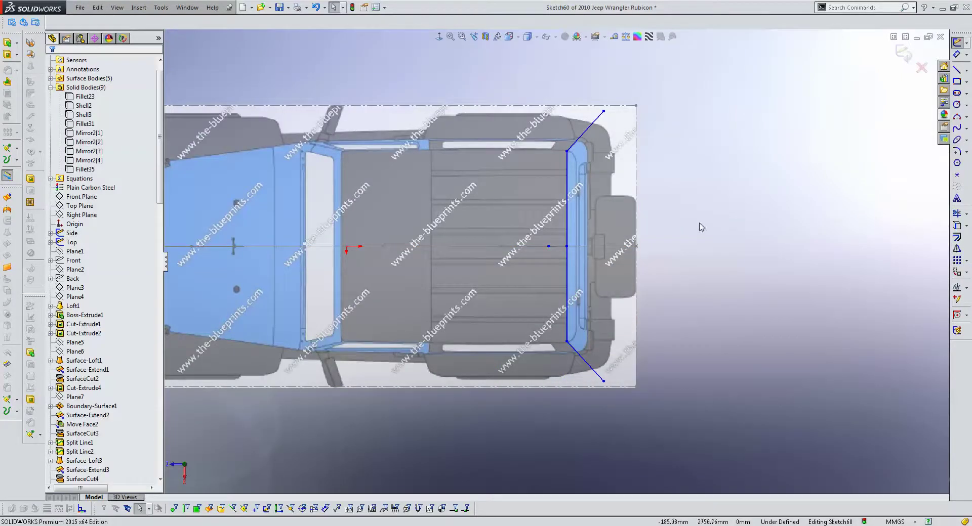
- Add Fix relations to the vertical rear line and the diagonal lines
click(567, 279)
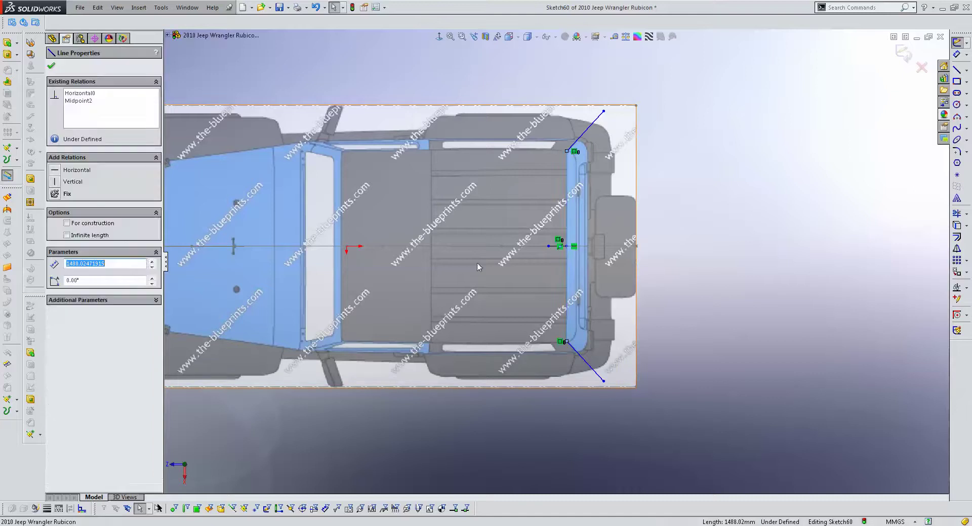
click(68, 194)
key(Escape)
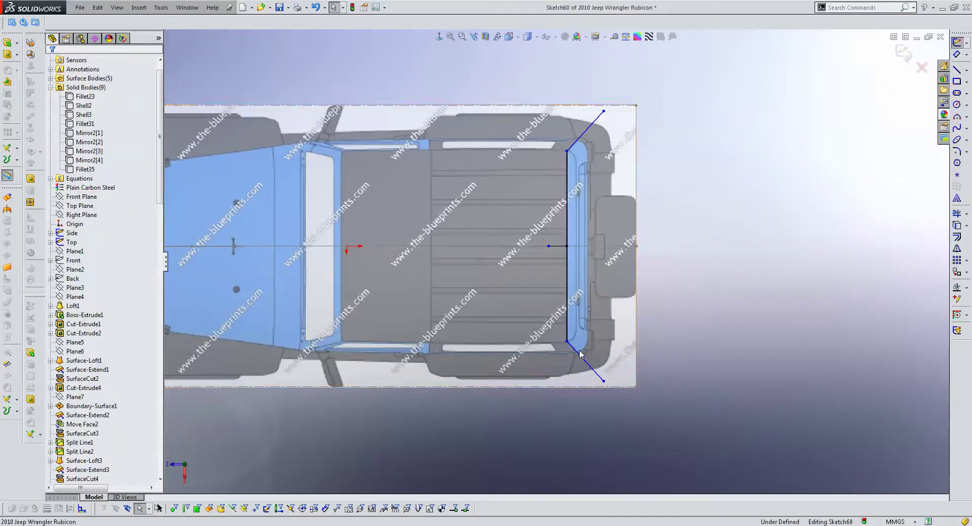
click(580, 355)
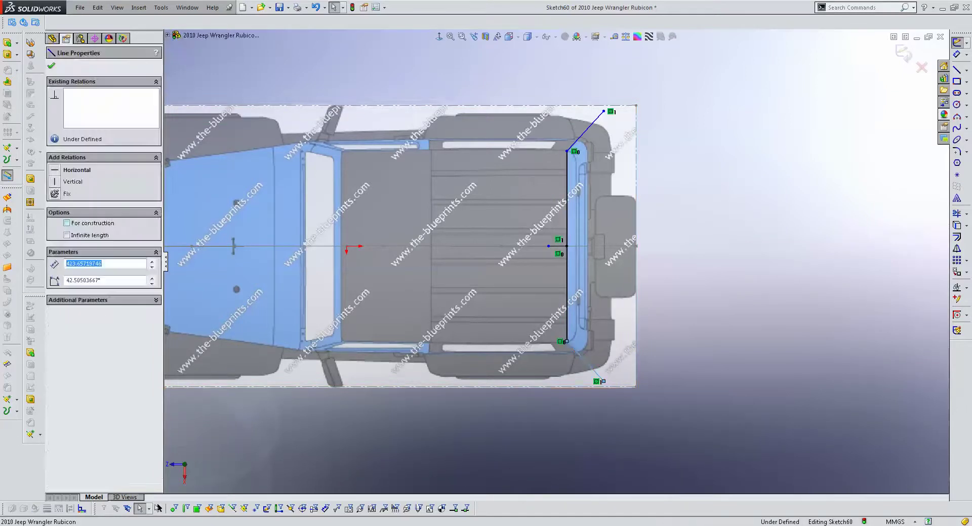
click(56, 193)
key(Escape)
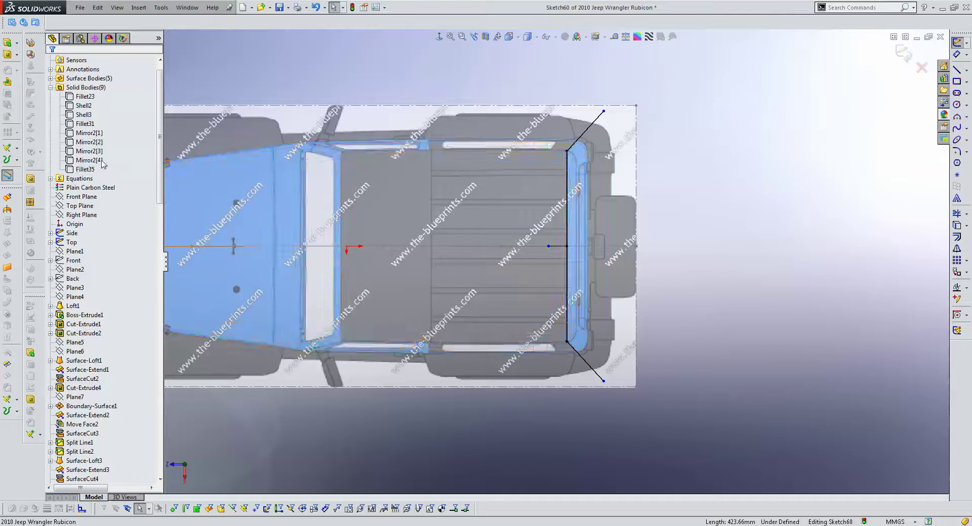
right_click(89, 169)
- Show the Fillet35 body, orbit to inspect it, then return to Top view
click(78, 154)
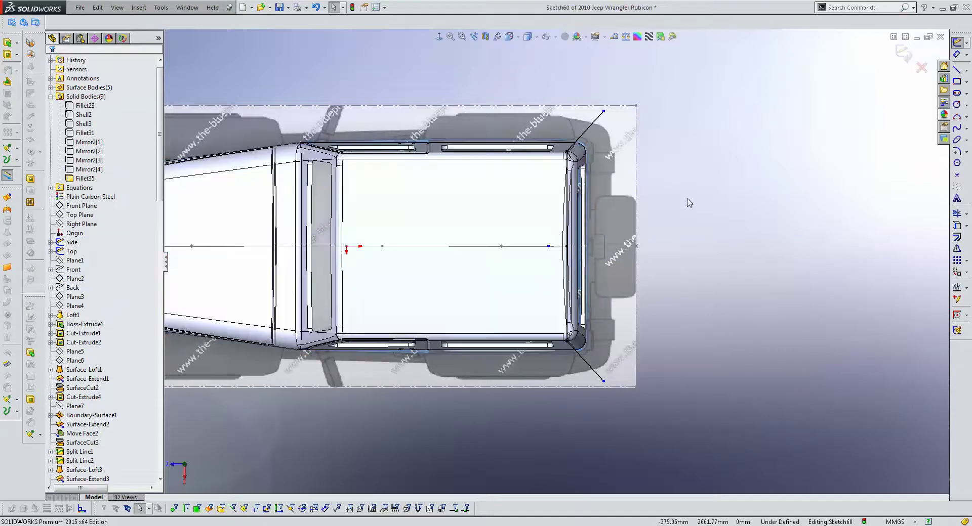
scroll(648, 172, down, 3)
scroll(584, 178, up, 3)
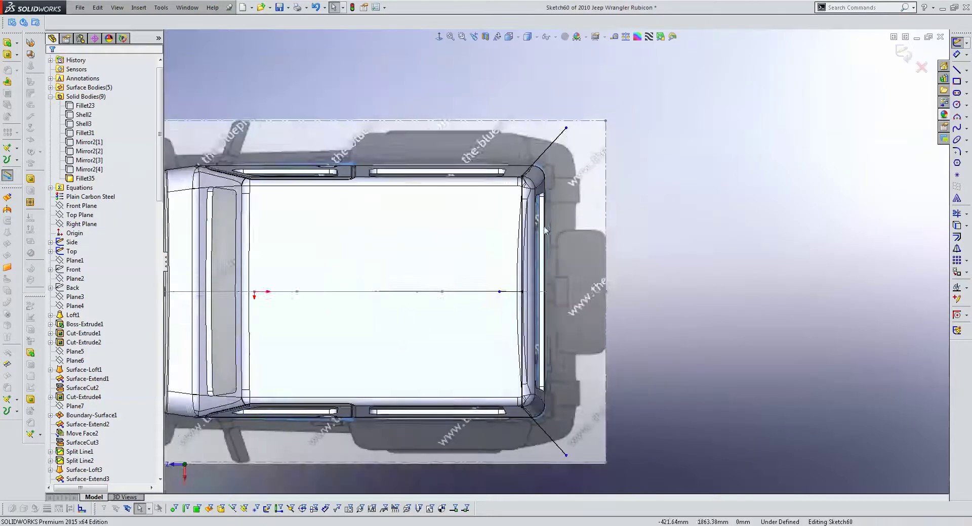
mouse_move(584, 179)
middle_down()
mouse_move(534, 150)
mouse_move(528, 188)
middle_up()
scroll(528, 189, down, 2)
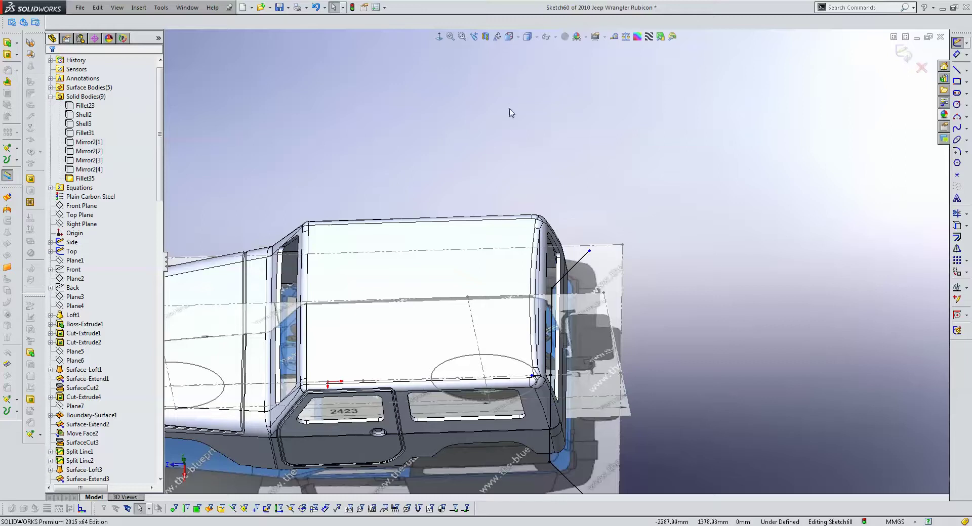
key(ctrl+5)
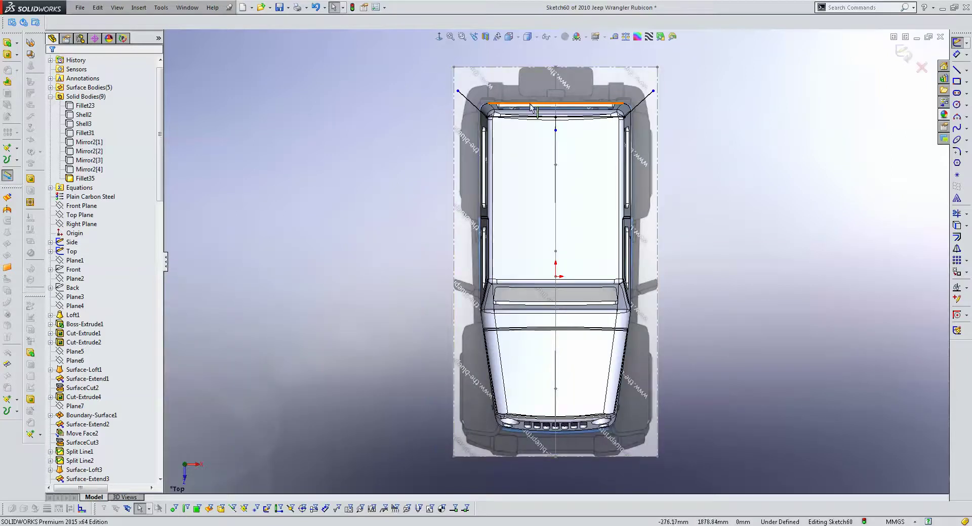
scroll(557, 156, down, 2)
scroll(555, 155, down, 3)
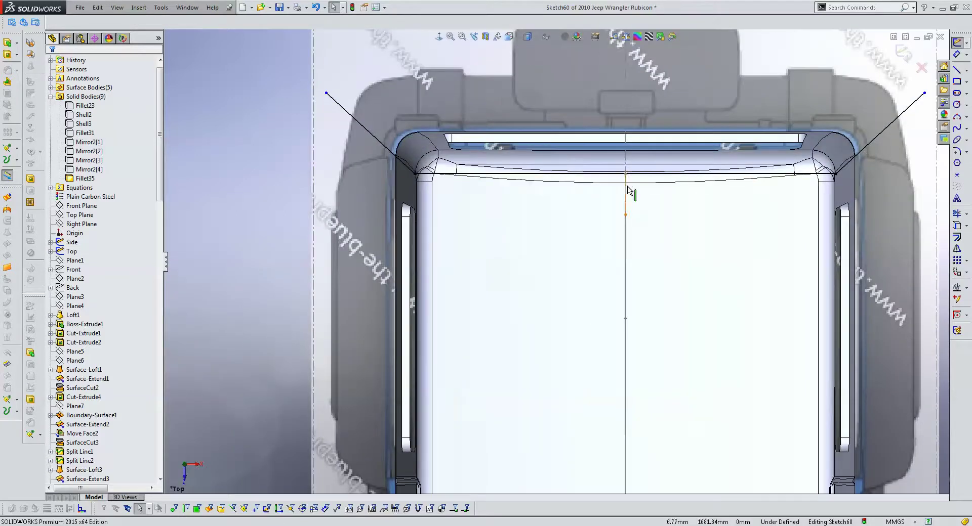
- Round both rear corners with 100 mm sketch fillets, accepting the warnings, and exit the sketch
click(956, 151)
drag(475, 219, 387, 171)
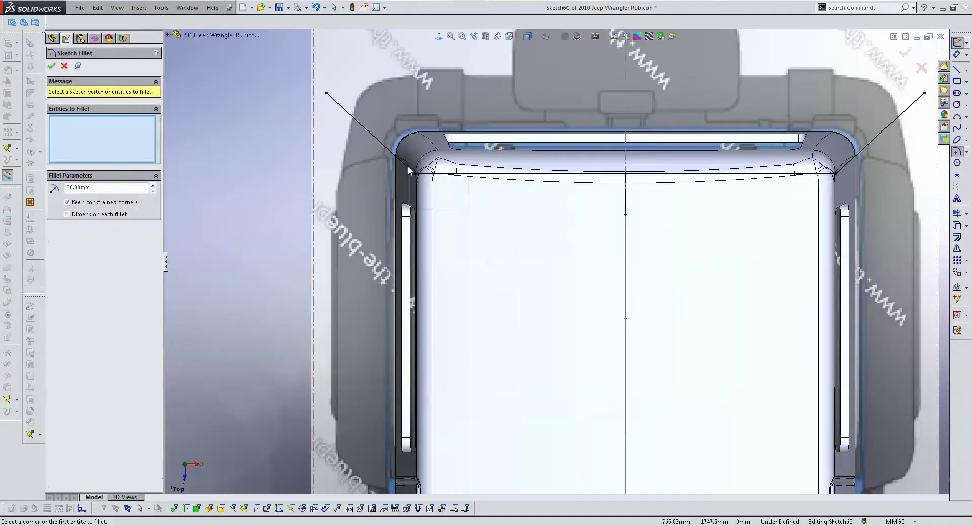
click(513, 275)
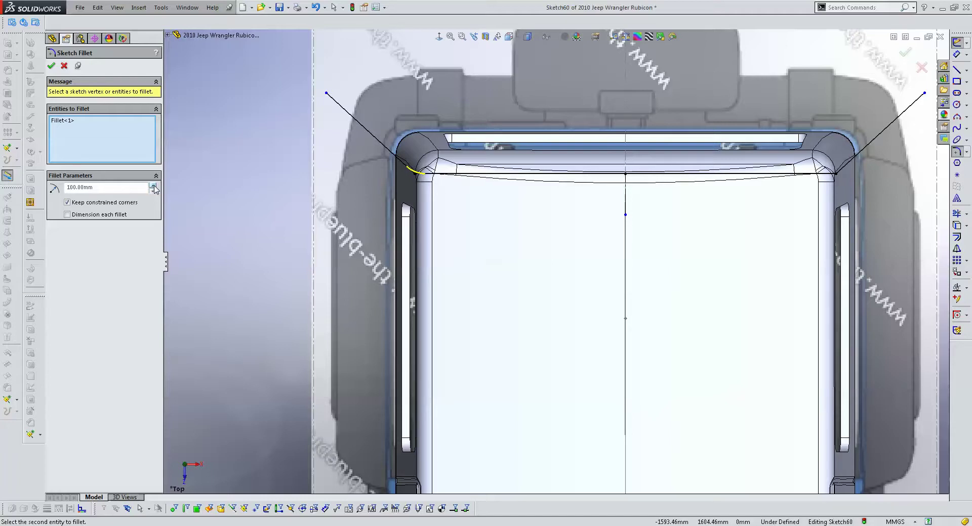
drag(853, 239, 707, 152)
key(Return)
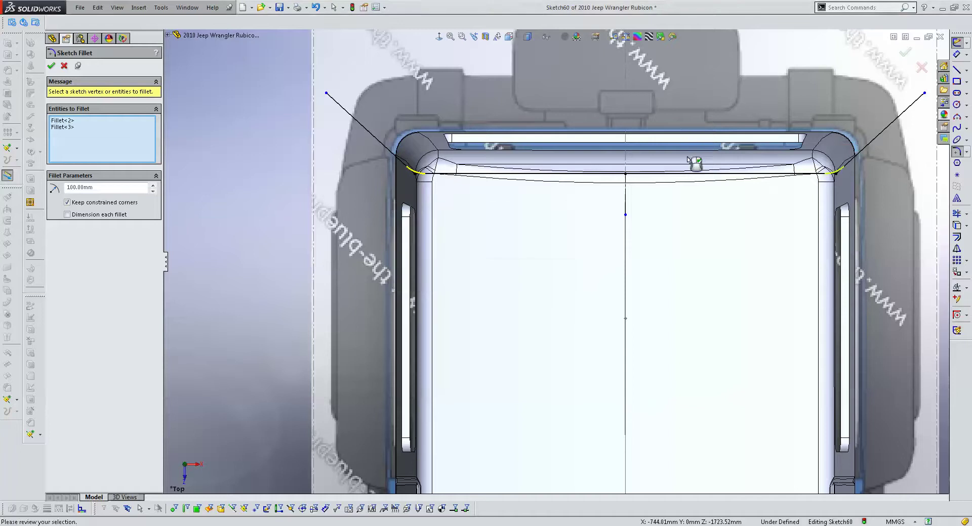
scroll(555, 261, up, 4)
key(Escape)
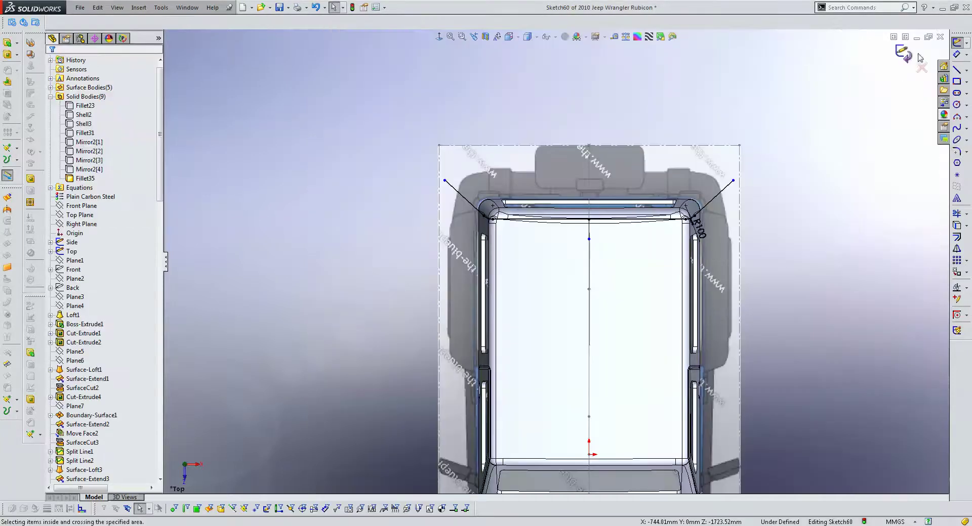
click(905, 53)
- Start a Projected Curve of Sketch60 and pick the first corner faces along the groove path
scroll(650, 240, down, 3)
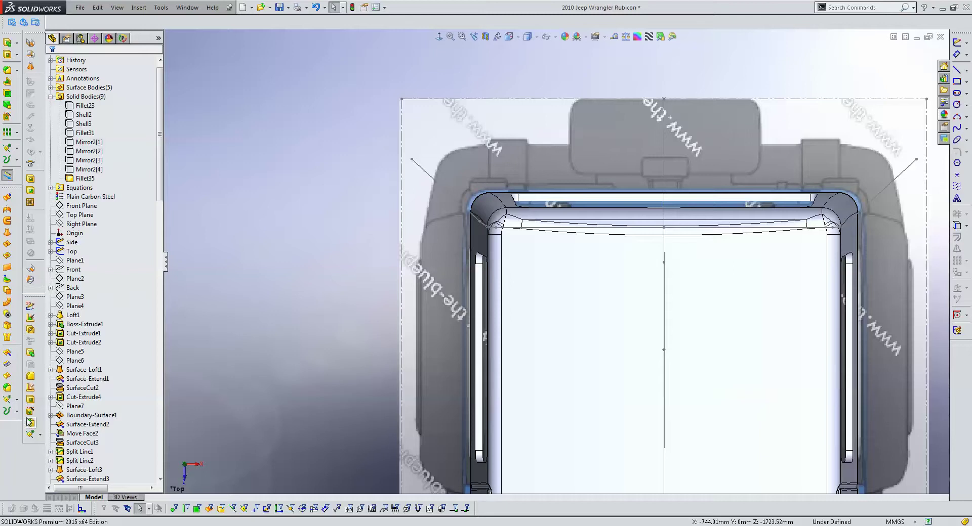
click(17, 413)
click(55, 428)
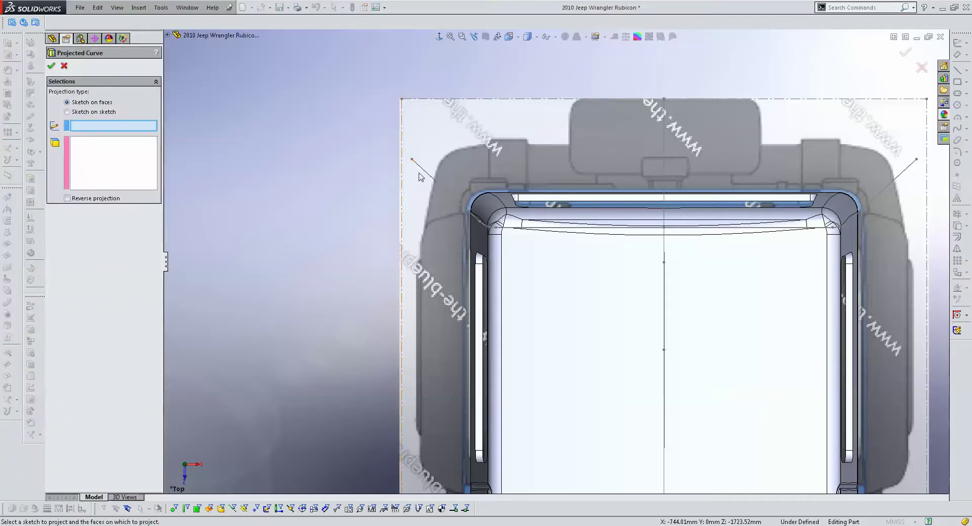
scroll(453, 196, down, 3)
scroll(465, 226, down, 2)
click(431, 219)
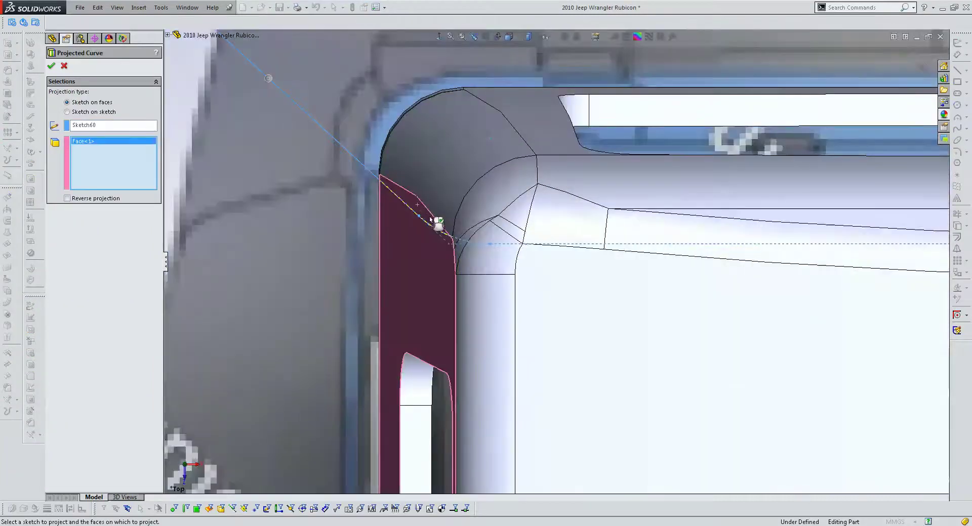
scroll(487, 235, down, 2)
scroll(487, 235, down, 3)
click(445, 212)
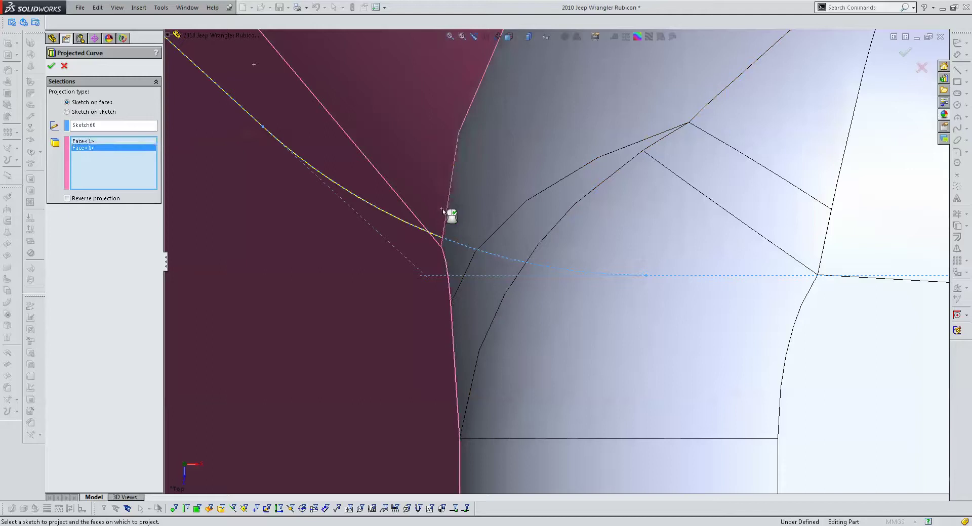
click(493, 223)
click(501, 230)
click(572, 250)
- Add the top-right, rear panel and right corner faces to the projection
scroll(676, 261, up, 3)
scroll(704, 259, down, 2)
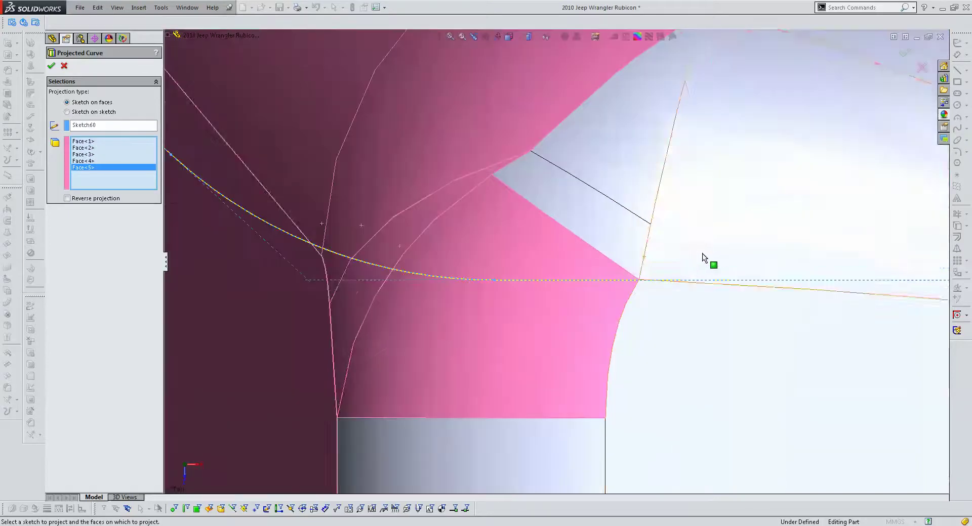
click(694, 259)
click(687, 316)
scroll(715, 311, up, 2)
scroll(556, 293, up, 3)
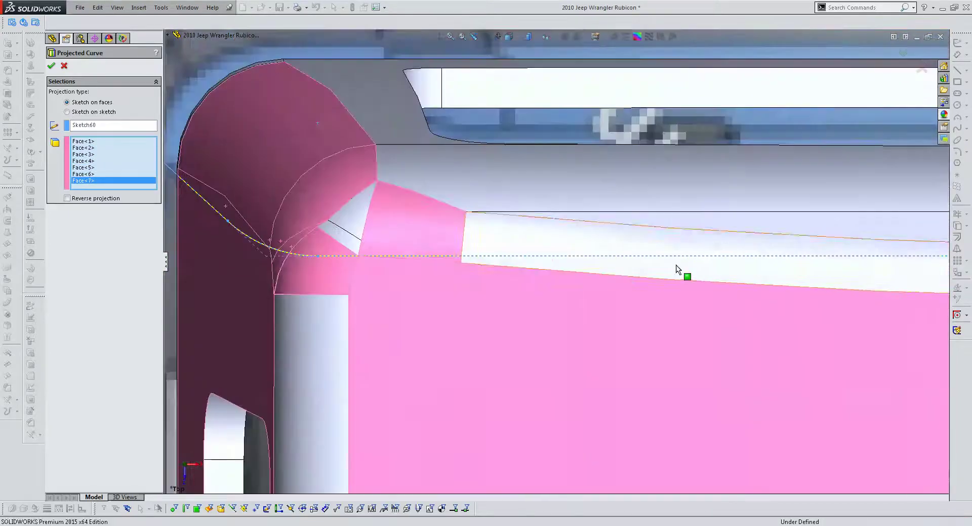
click(679, 272)
scroll(655, 292, up, 3)
scroll(676, 275, down, 3)
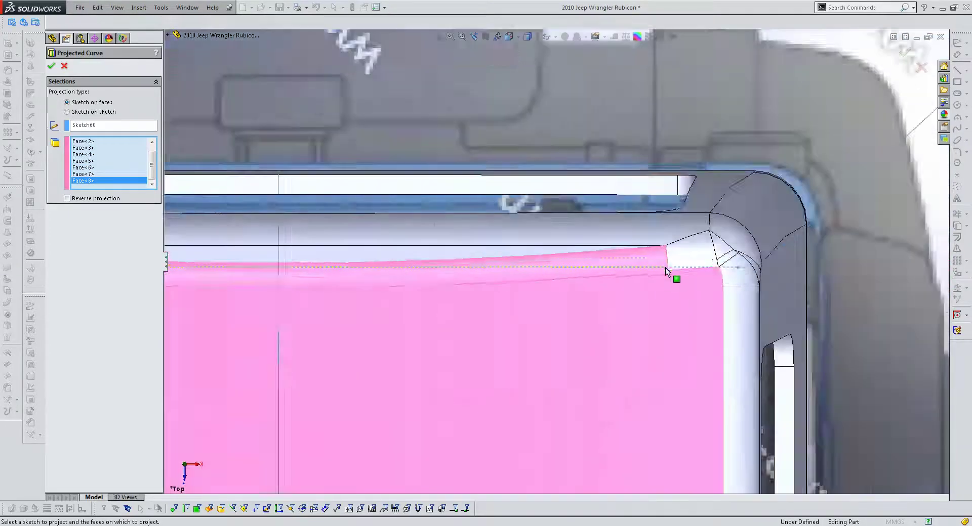
click(705, 246)
scroll(708, 254, down, 3)
- Add the remaining rear-corner faces, confirm the projected curve, and orbit to inspect it
click(731, 282)
click(634, 210)
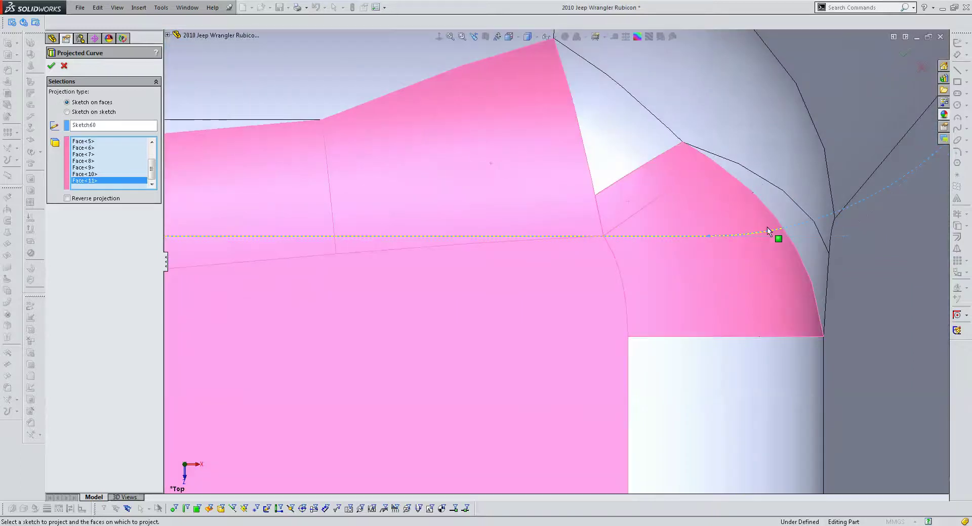
click(782, 199)
click(810, 199)
click(869, 219)
click(873, 228)
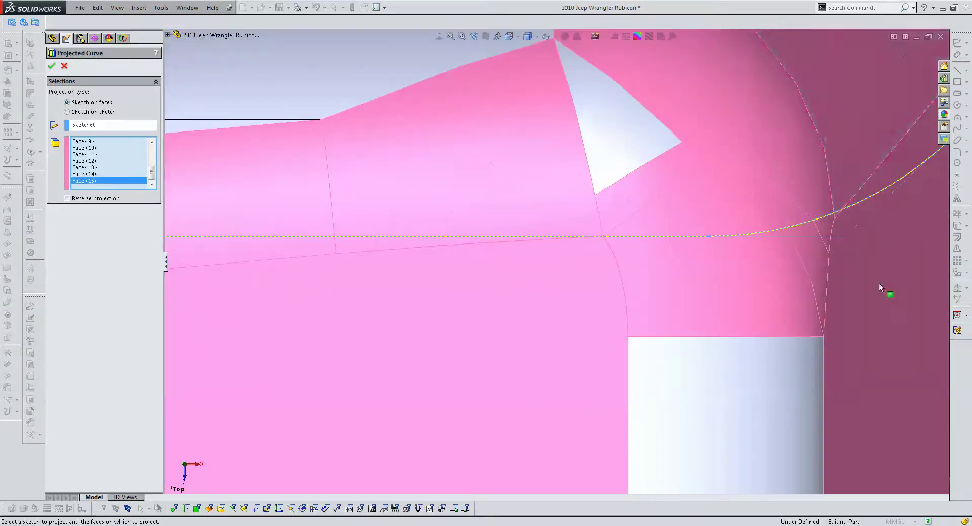
scroll(807, 272, up, 3)
scroll(764, 243, down, 3)
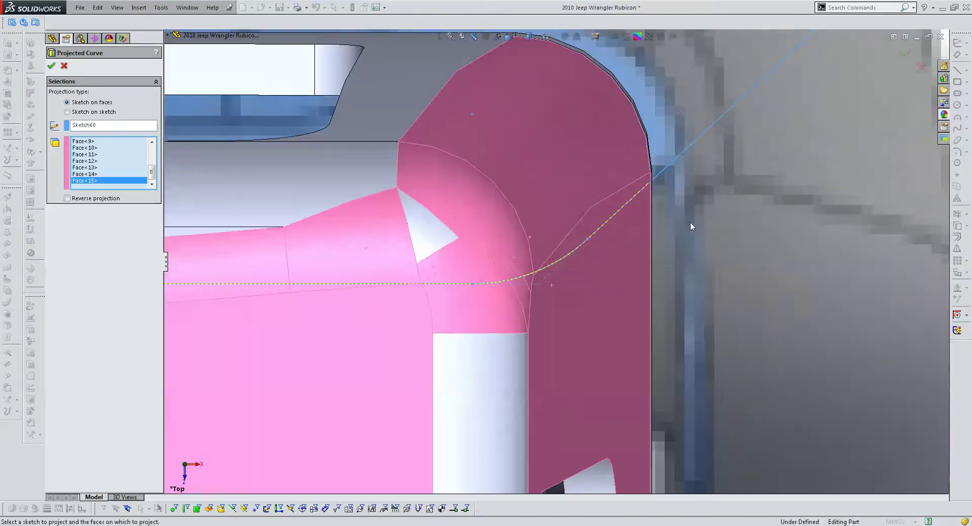
key(Return)
mouse_move(691, 221)
middle_down()
mouse_move(462, 253)
mouse_move(472, 269)
mouse_move(453, 215)
mouse_move(462, 395)
mouse_move(445, 210)
mouse_move(481, 261)
mouse_move(479, 248)
mouse_move(488, 255)
mouse_move(503, 244)
middle_up()
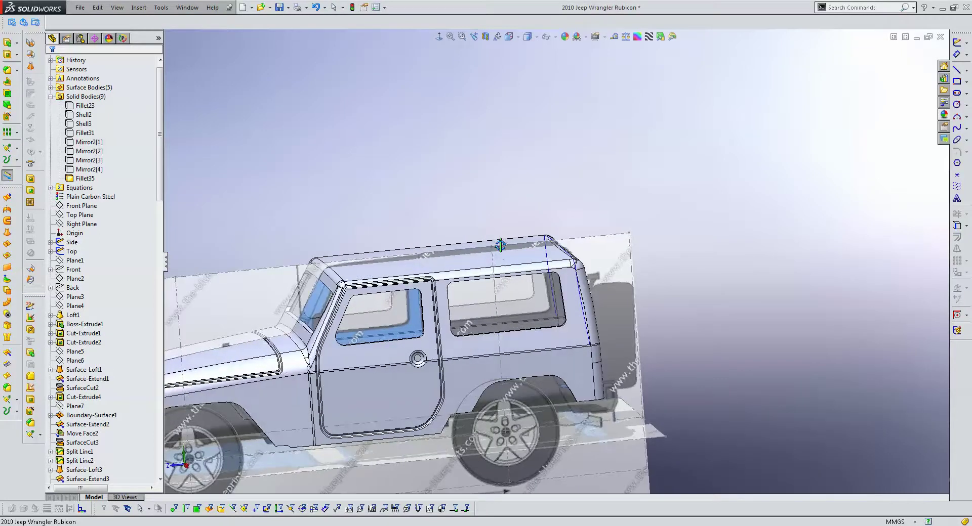
- Switch to a side view, hide then restore the Jeep body, and collapse Solid Bodies
key(ctrl+8)
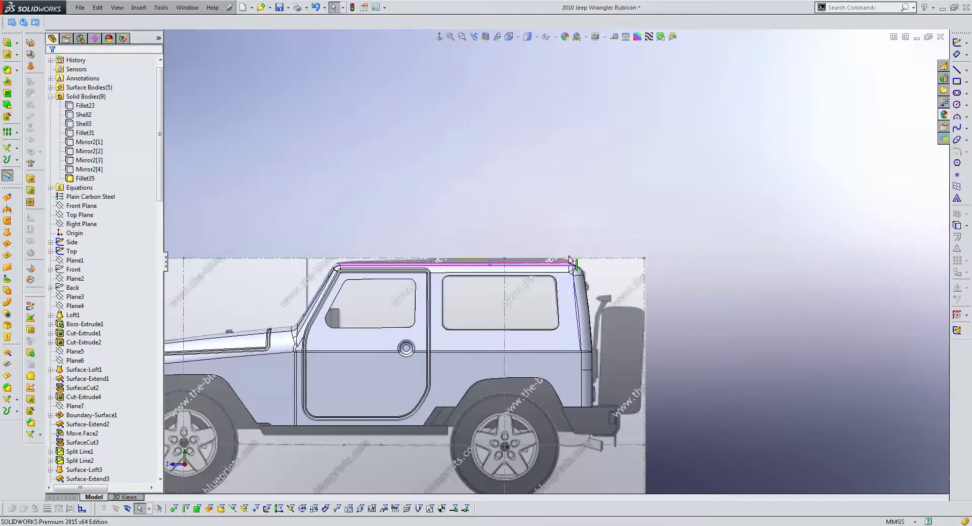
scroll(583, 355, down, 3)
right_click(544, 237)
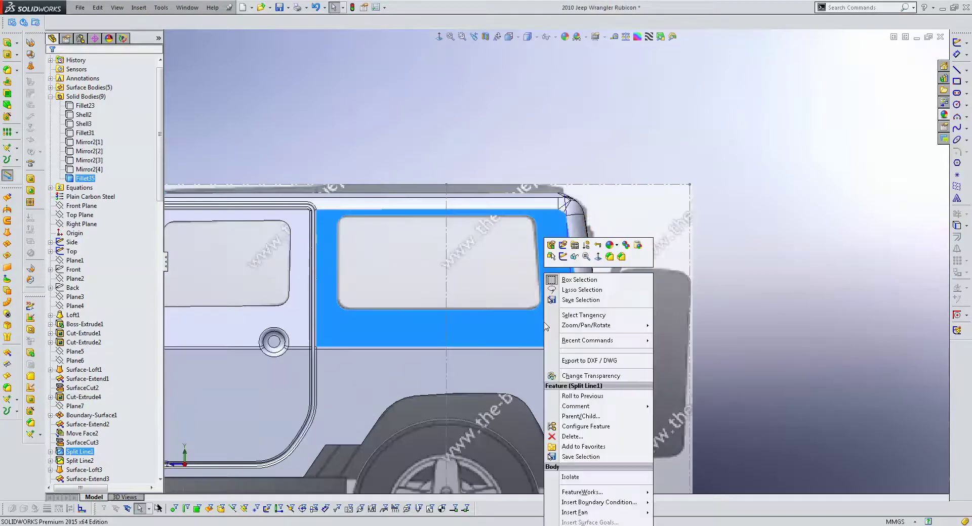
click(530, 176)
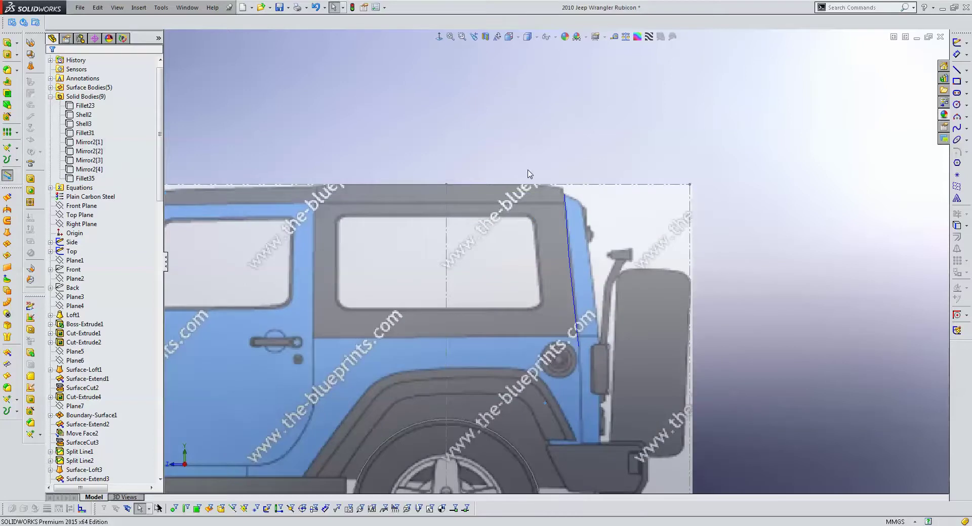
key(ctrl+z)
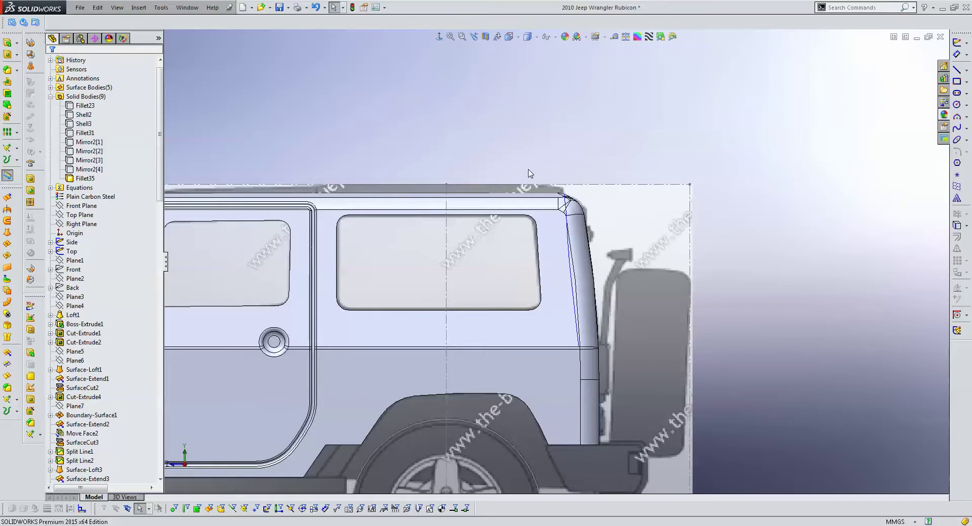
click(50, 97)
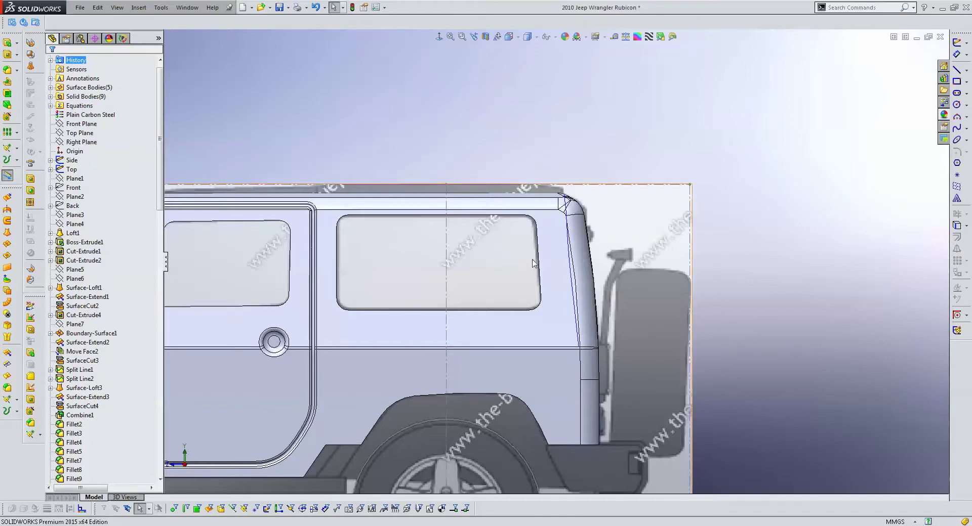
- Hide the blueprint sketch picture from the View display options
scroll(517, 248, up, 3)
scroll(507, 253, up, 2)
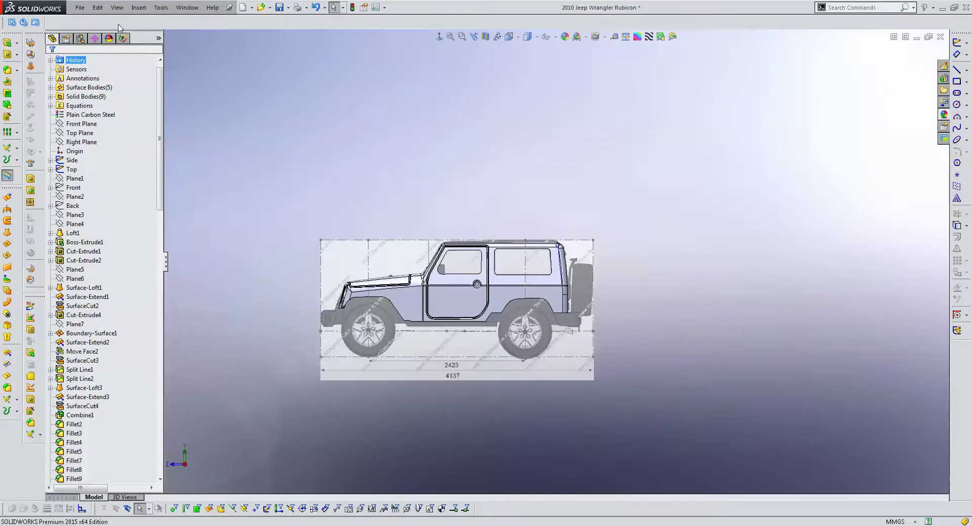
click(117, 8)
click(127, 164)
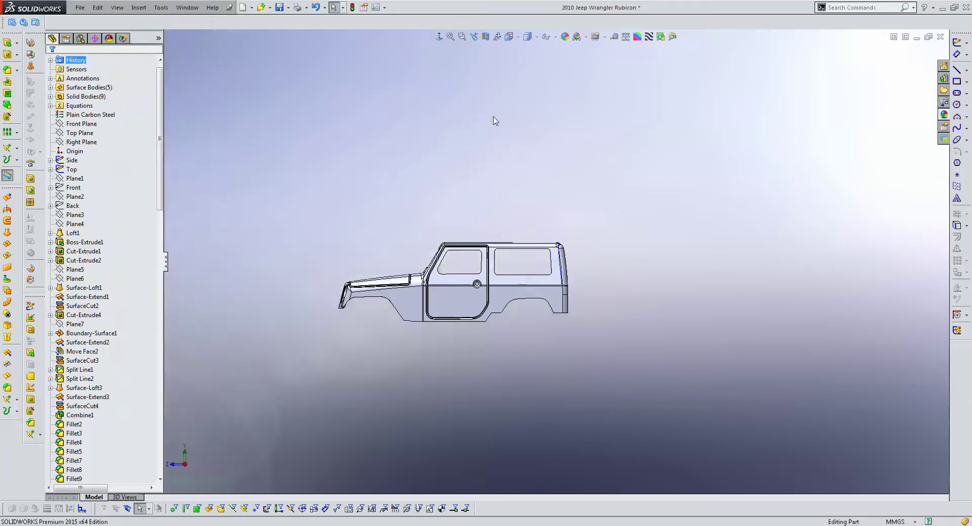
scroll(567, 231, down, 3)
scroll(557, 244, down, 3)
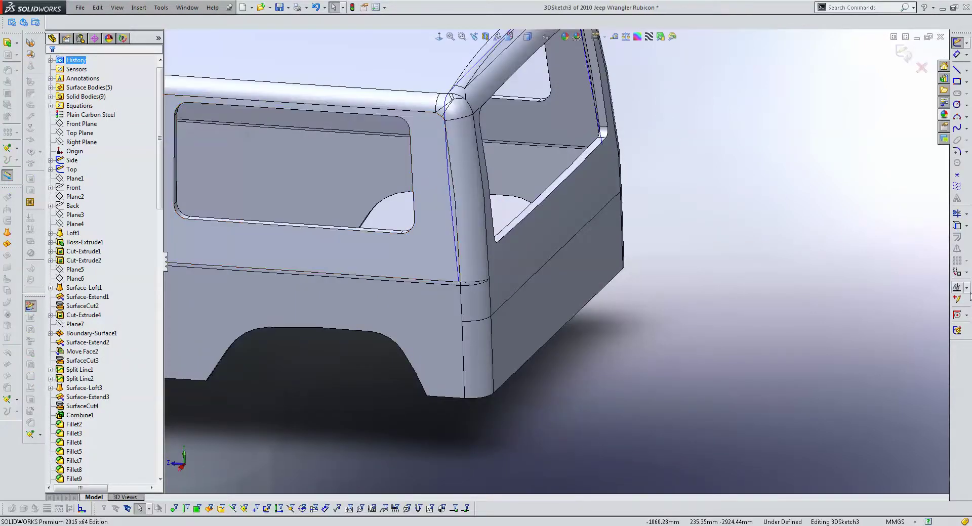
- Convert the projected curve Curve6 into 3D sketch geometry
scroll(156, 449, down, 6)
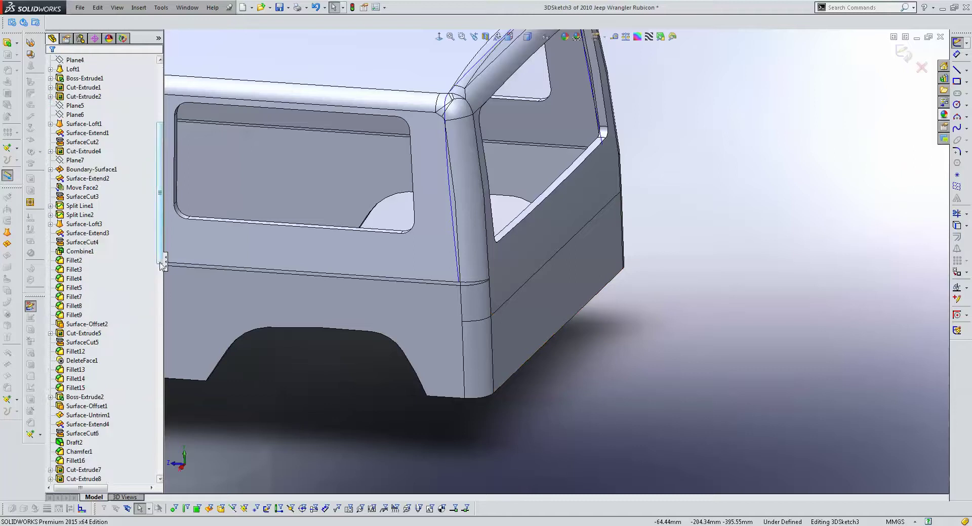
drag(162, 264, 161, 481)
click(75, 469)
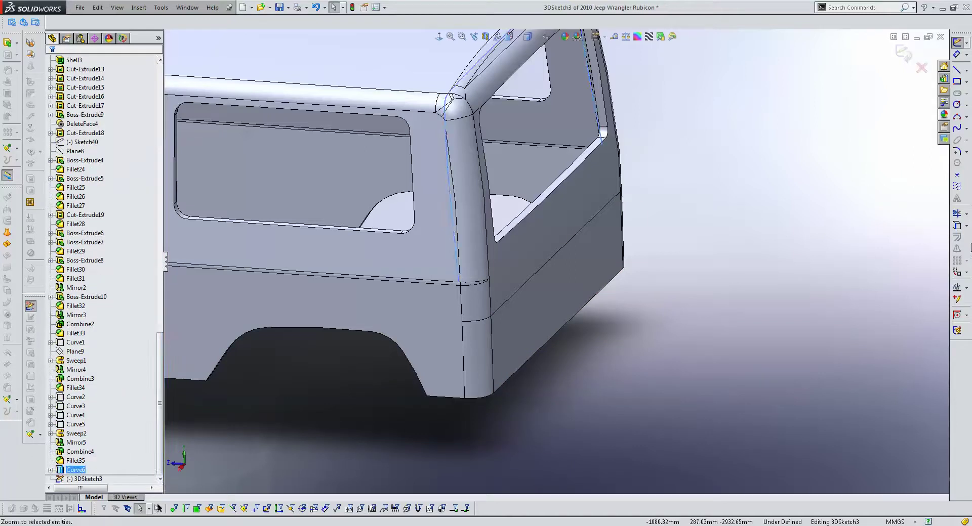
click(962, 240)
scroll(455, 212, down, 3)
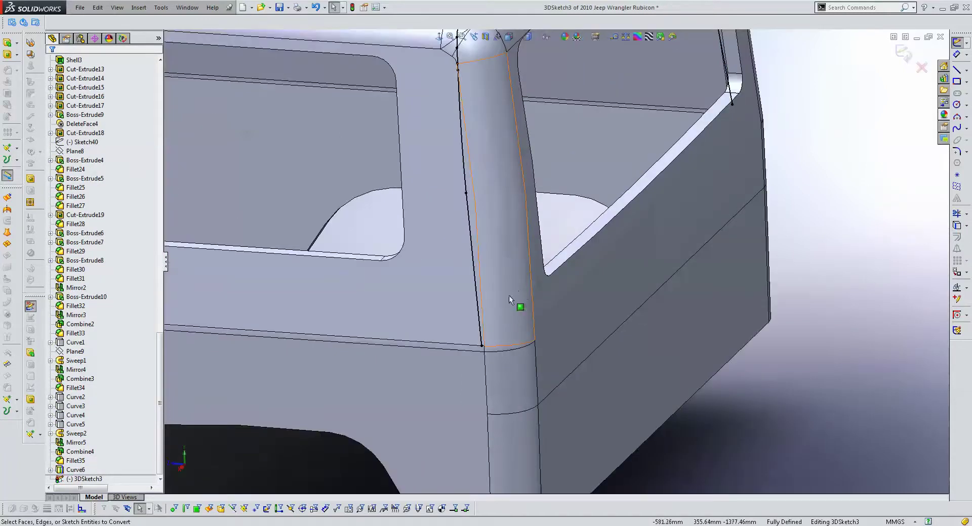
- Split the rear-pillar line and align two points with an Along X relation
click(475, 281)
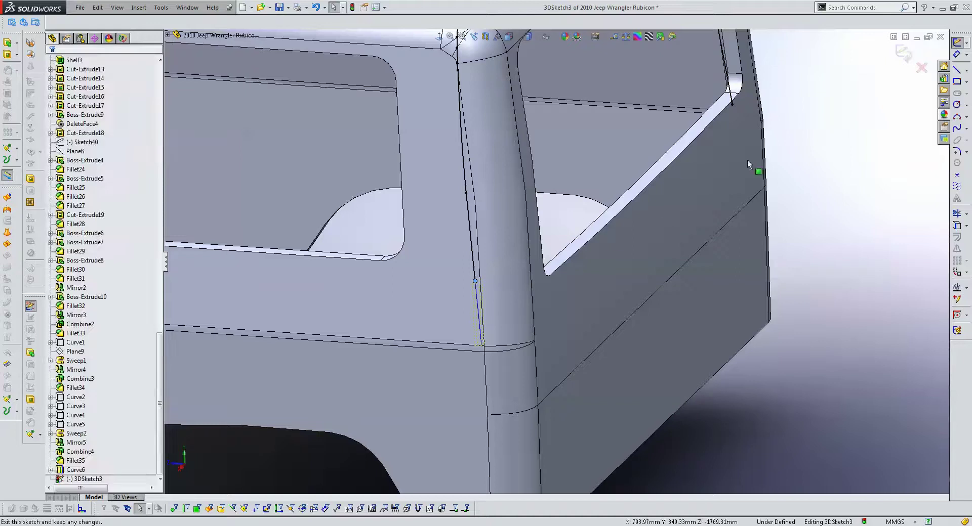
click(723, 59)
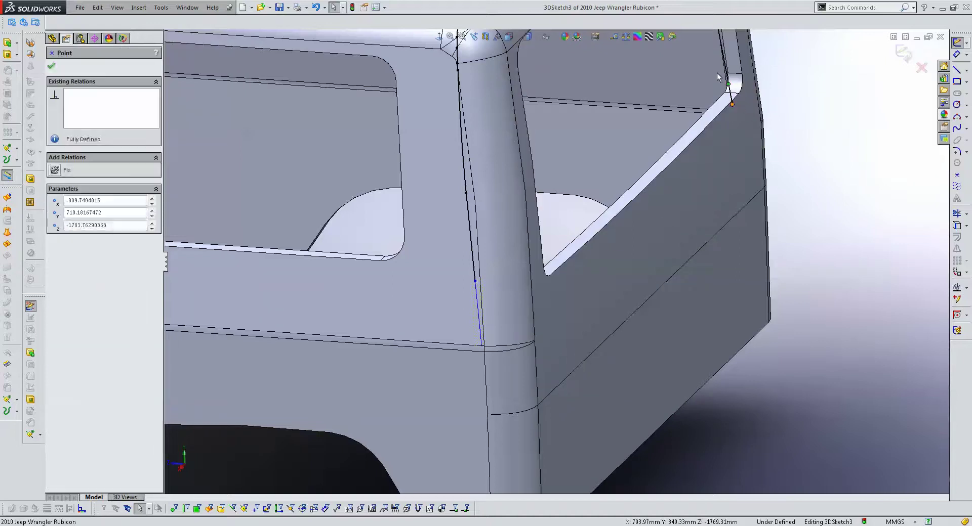
ctrl+click(477, 288)
click(74, 229)
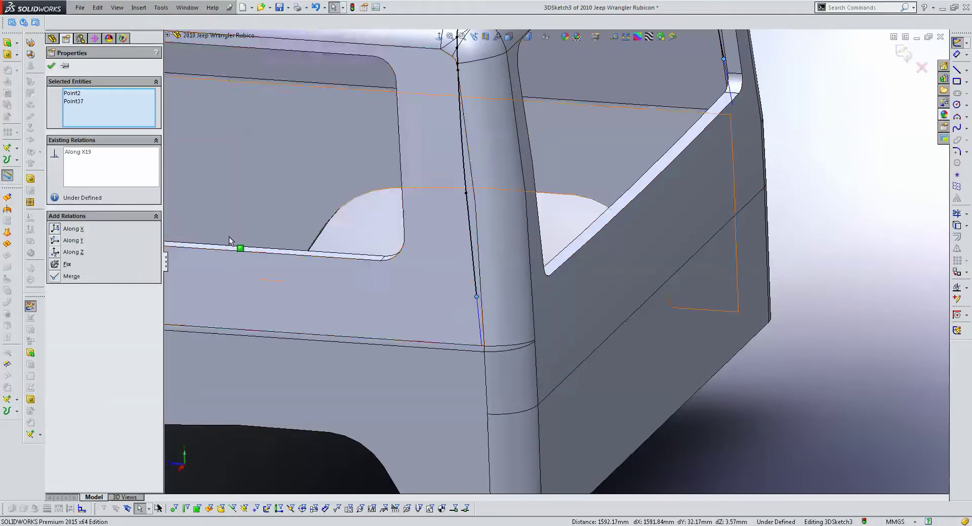
key(Escape)
scroll(451, 265, up, 5)
- Turn the view to the Jeep's side and show all sketches in the model view
click(440, 39)
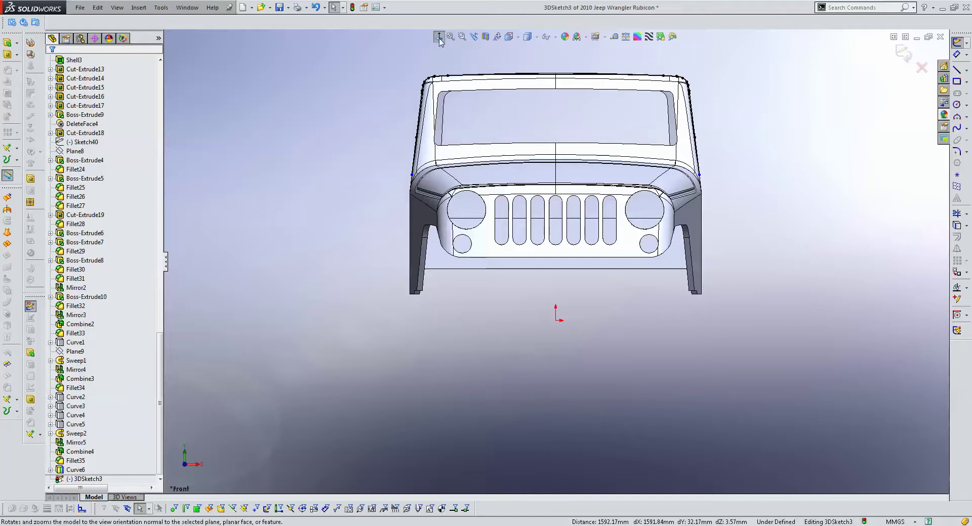
click(439, 38)
click(69, 142)
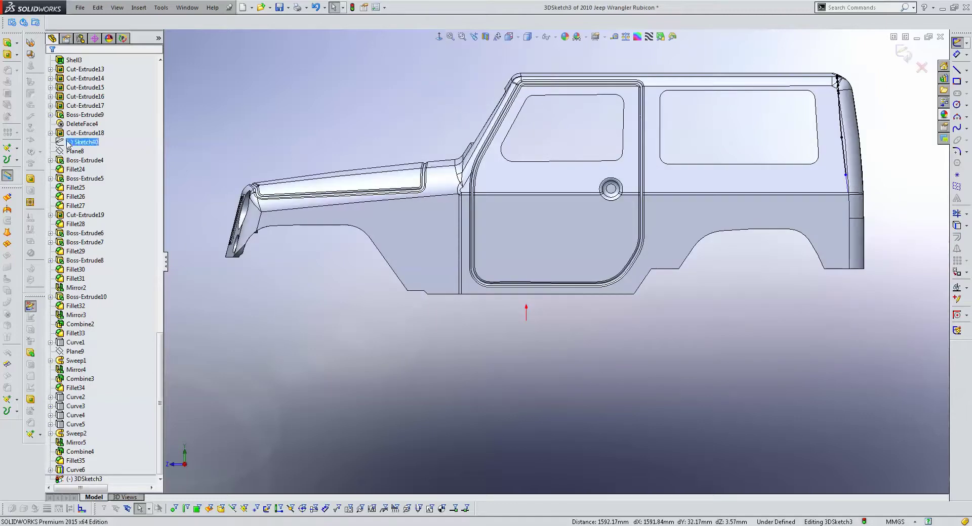
click(121, 10)
click(147, 163)
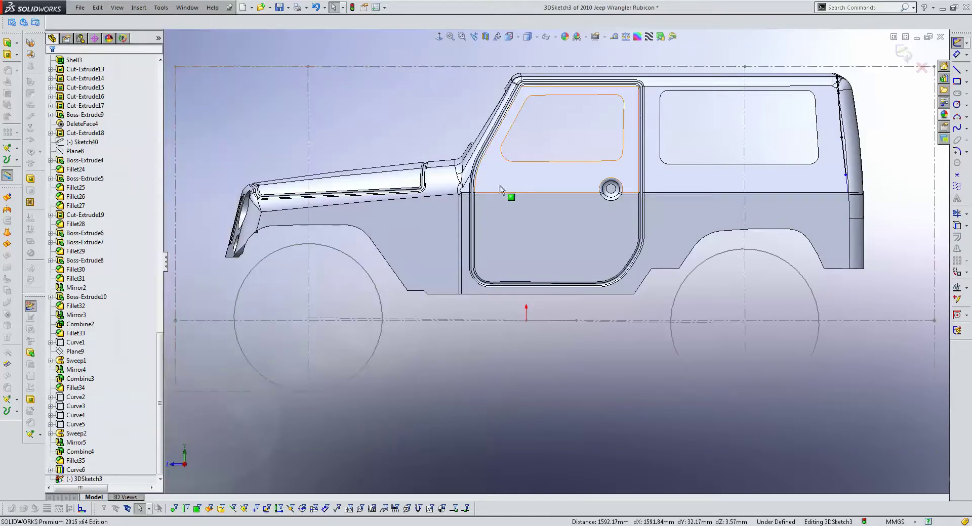
right_click(531, 191)
right_click(88, 76)
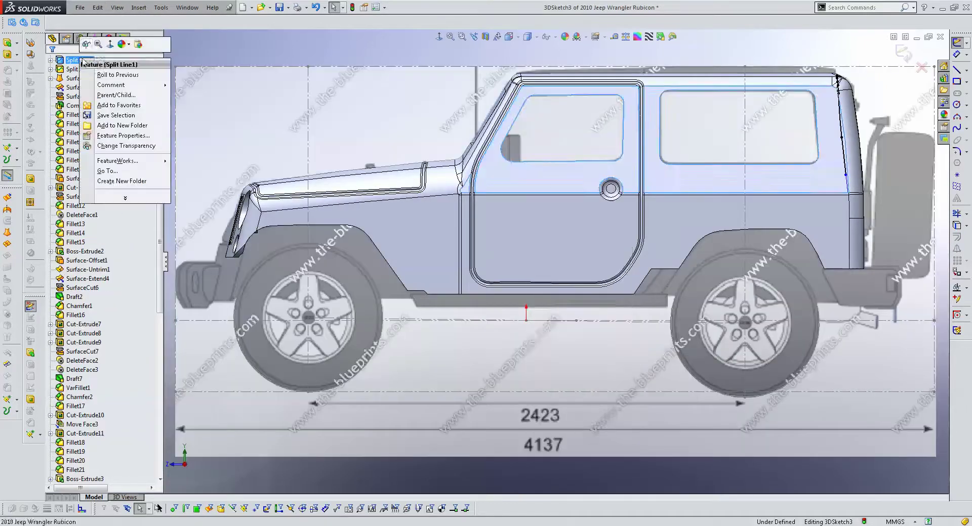
click(96, 63)
scroll(734, 205, down, 10)
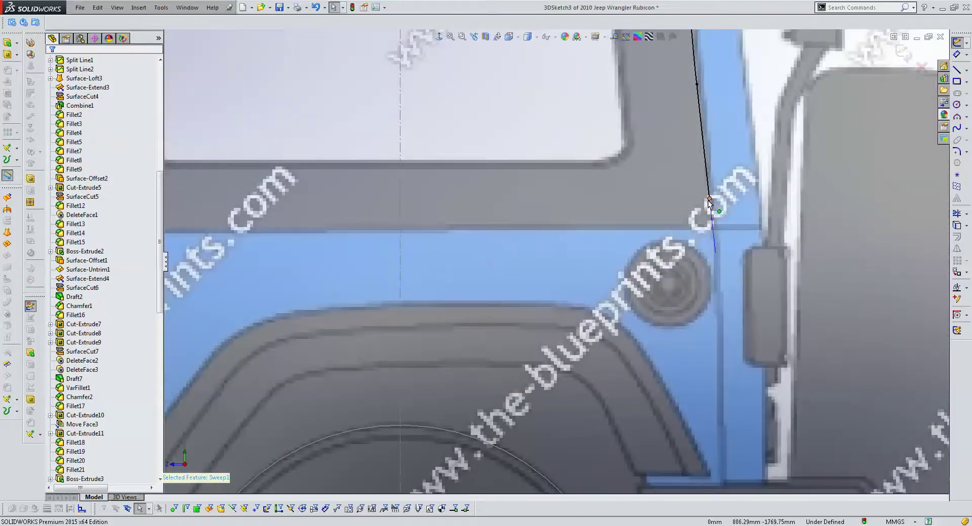
- Drag the pillar line's endpoint down onto the beltline and fix it in place
drag(709, 198, 714, 226)
click(713, 228)
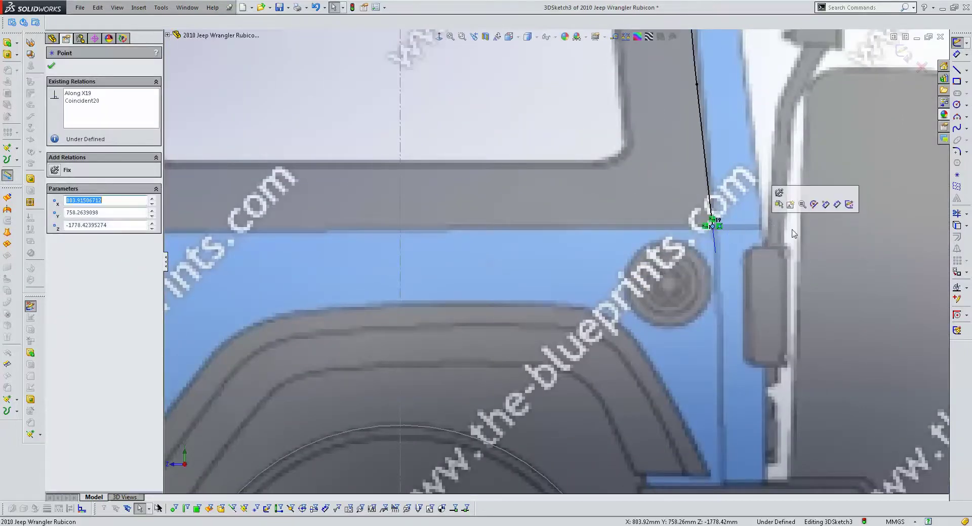
key(Escape)
click(712, 227)
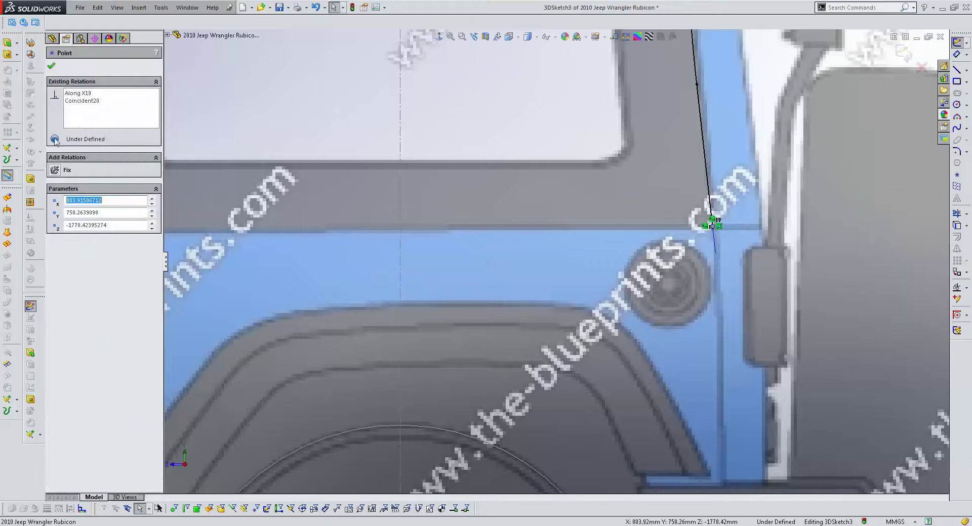
click(55, 169)
key(Escape)
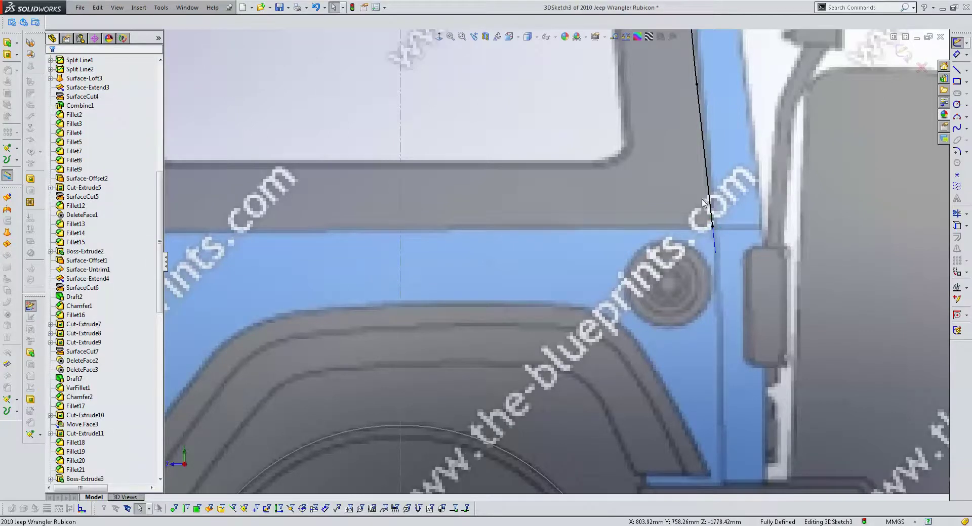
- Zoom in on the sketch's upper corner and hide the Jeep background picture
key(f)
scroll(556, 209, up, 5)
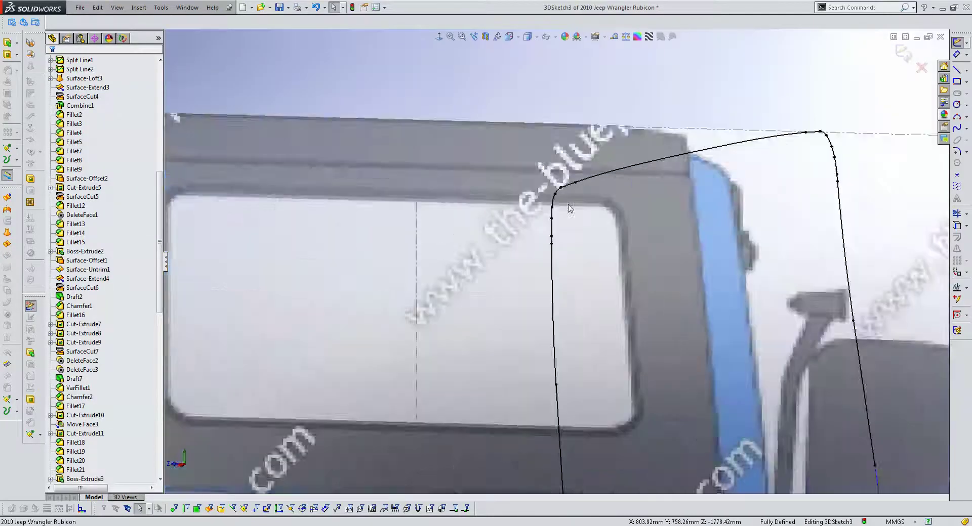
middle_drag(582, 208, 607, 205)
scroll(636, 186, up, 1)
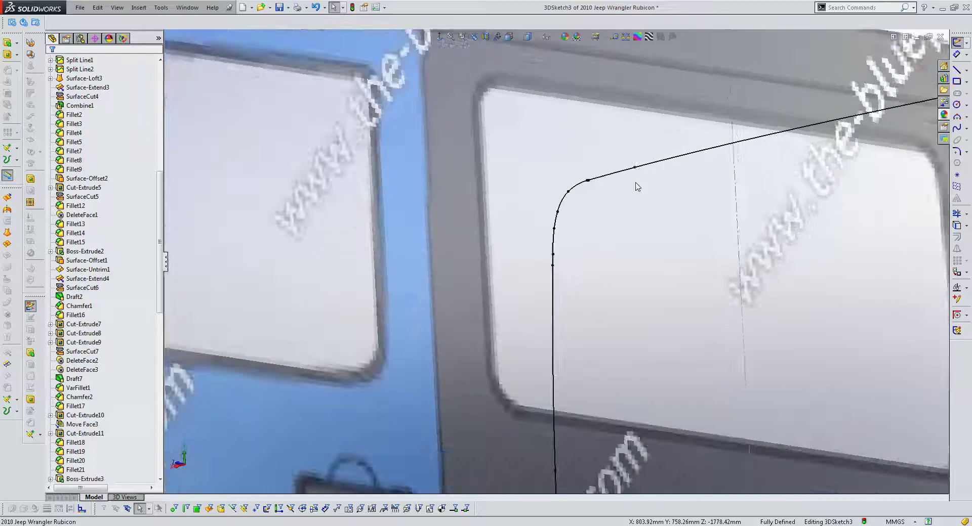
scroll(636, 186, up, 2)
scroll(545, 203, up, 2)
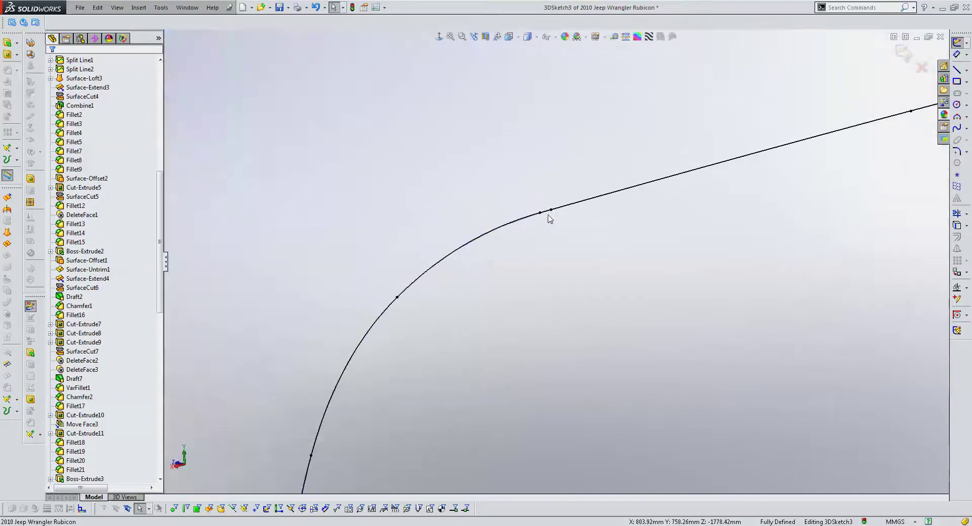
click(550, 216)
scroll(493, 286, down, 1)
middle_drag(493, 287, 491, 248)
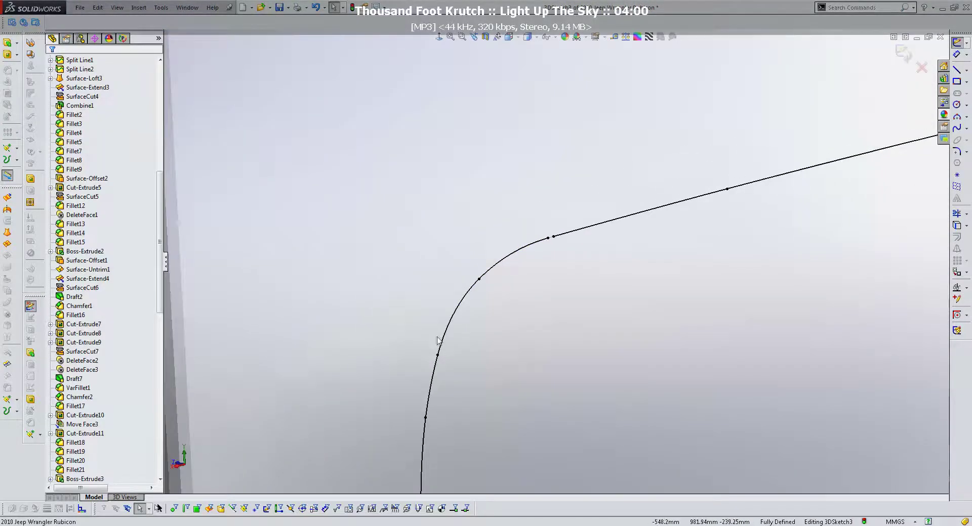
scroll(505, 296, down, 2)
click(117, 7)
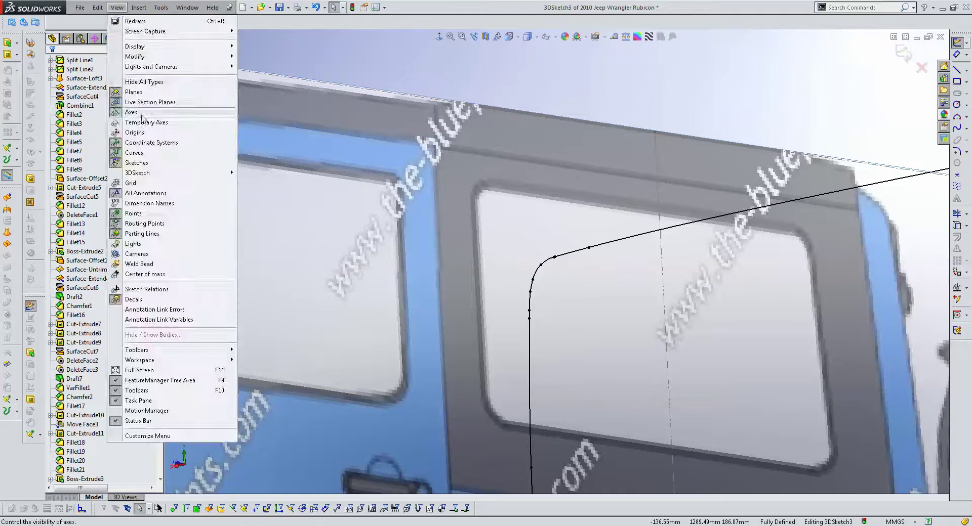
click(136, 163)
- Delete the spline points at the upper-right corner of 3DSketch3
drag(565, 229, 509, 320)
key(Delete)
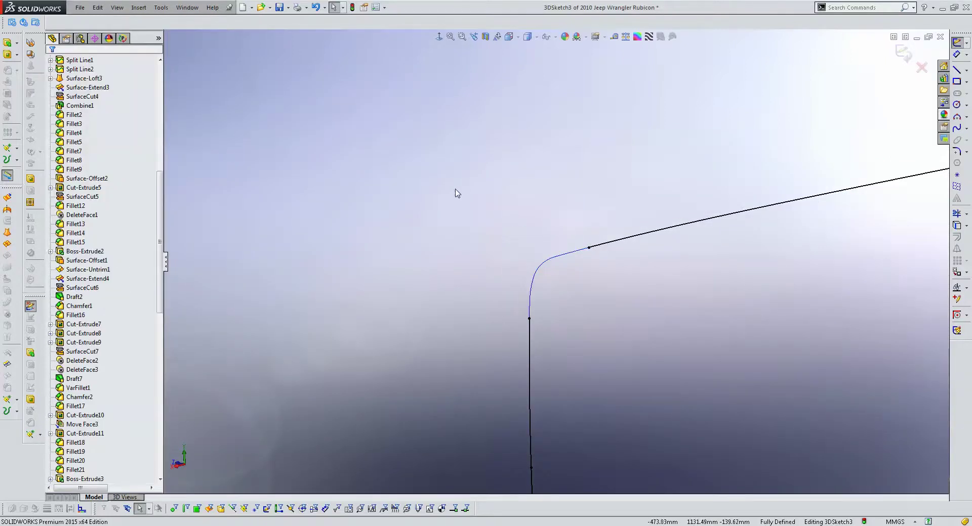
key(ctrl+z)
key(ctrl+z)
drag(565, 249, 515, 391)
scroll(529, 212, up, 2)
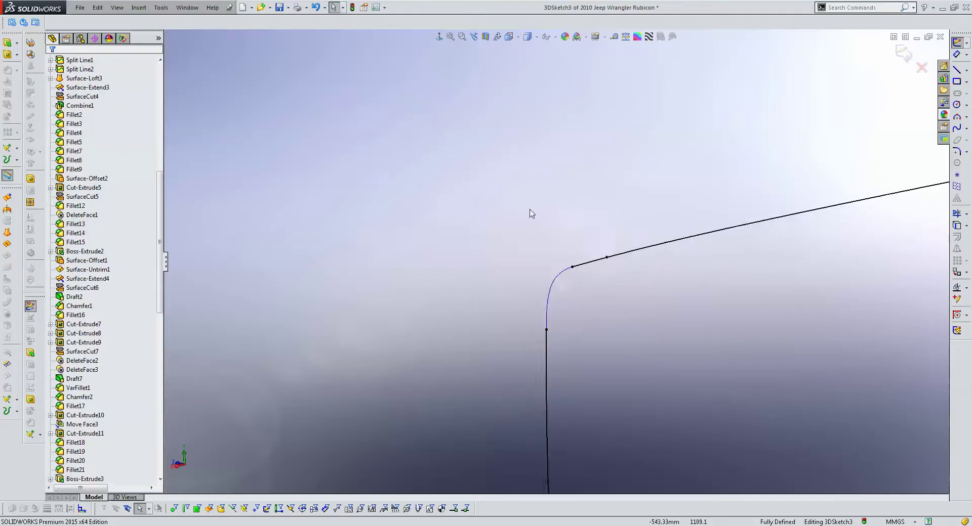
scroll(575, 214, up, 4)
scroll(429, 190, up, 2)
scroll(549, 234, down, 3)
scroll(508, 226, down, 2)
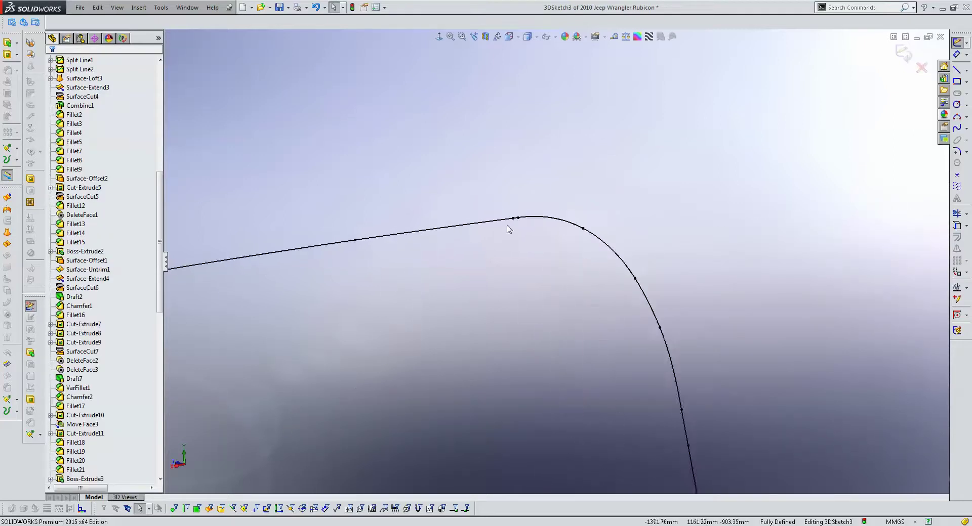
scroll(549, 202, down, 2)
drag(541, 197, 504, 247)
key(Delete)
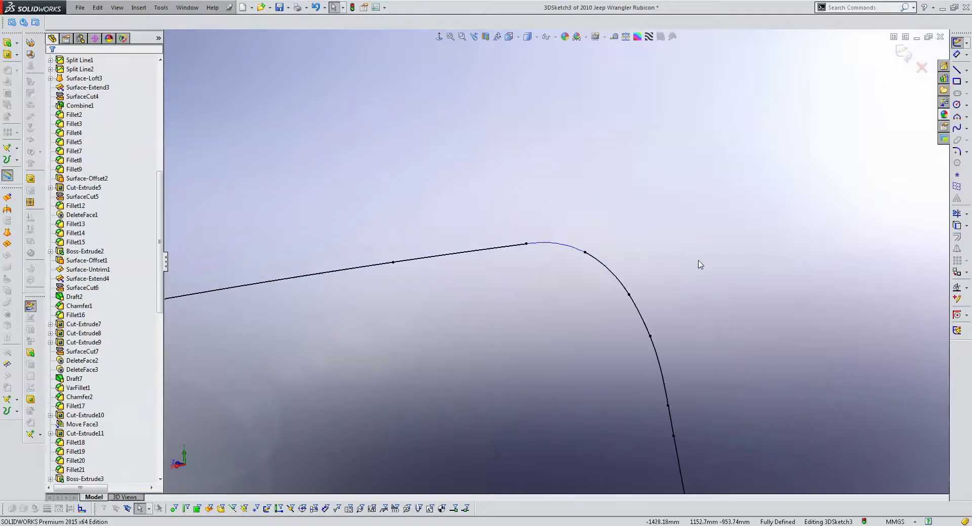
- Delete the remaining interior points around the upper-right bend
scroll(610, 256, up, 1)
scroll(568, 268, up, 1)
scroll(486, 284, up, 2)
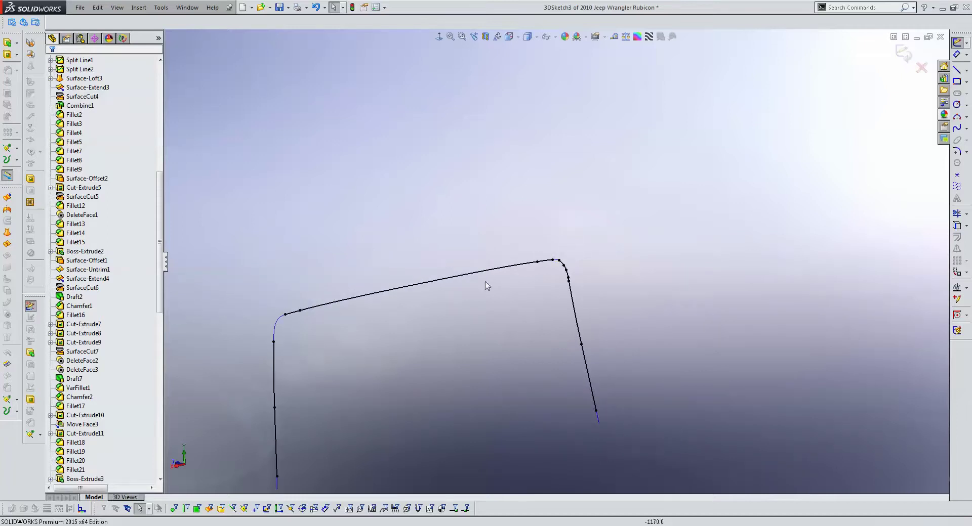
scroll(499, 276, down, 2)
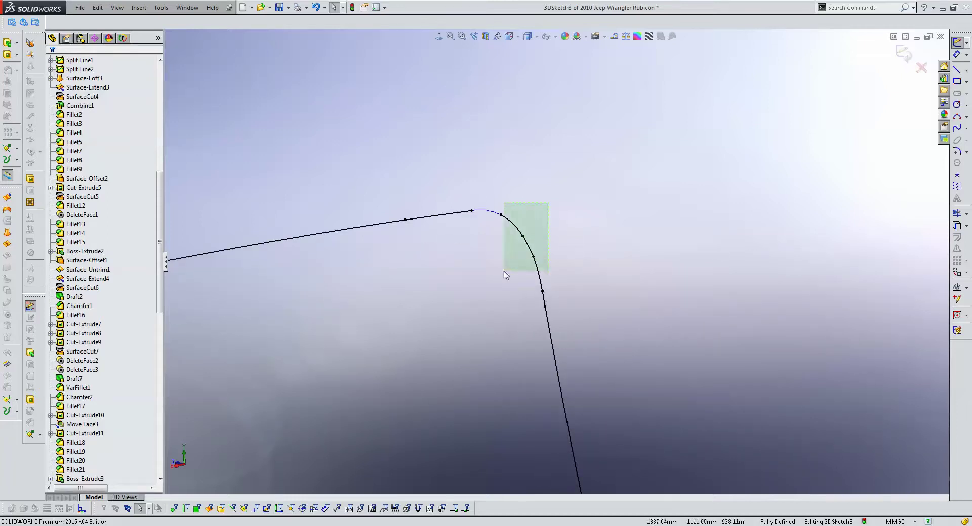
drag(549, 203, 499, 303)
key(Delete)
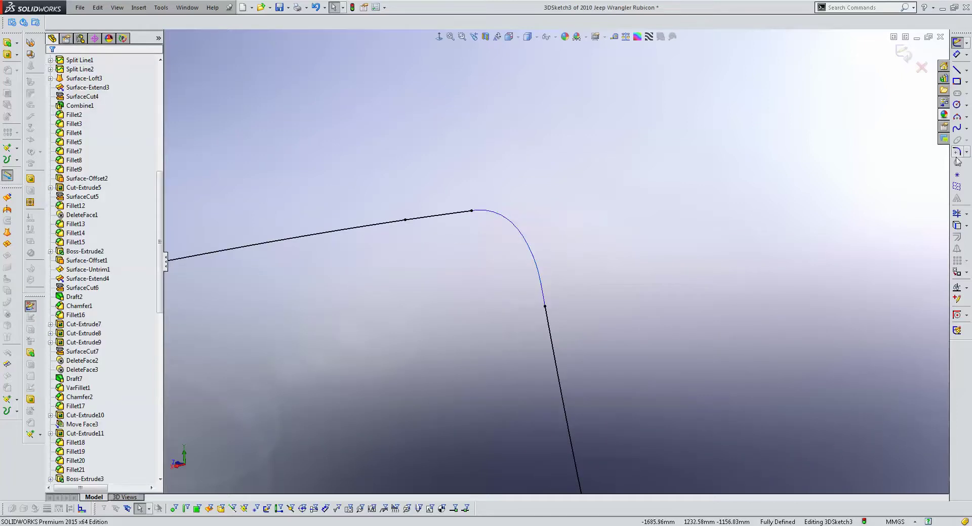
- Bridge the upper-right corner with a new spline tangent to both neighbouring splines
click(958, 130)
click(471, 210)
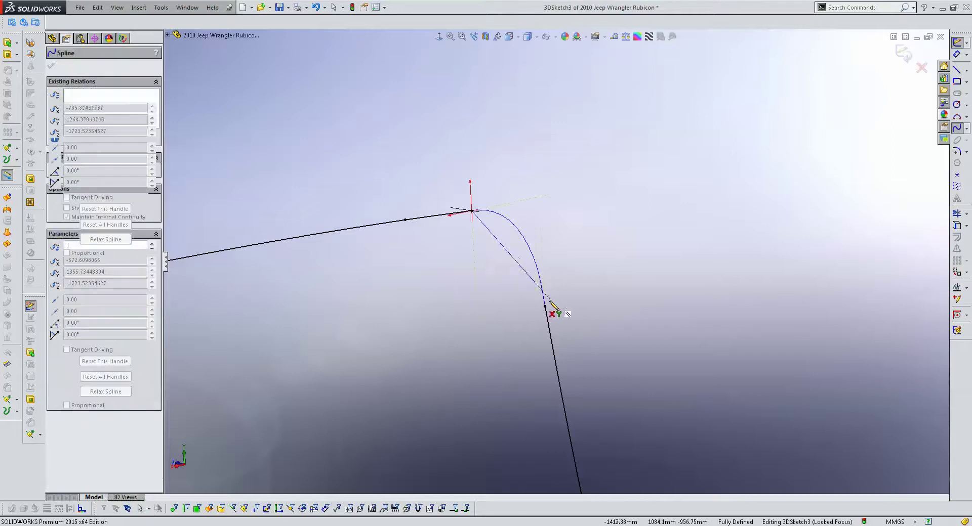
click(545, 306)
key(Escape)
drag(477, 174, 448, 256)
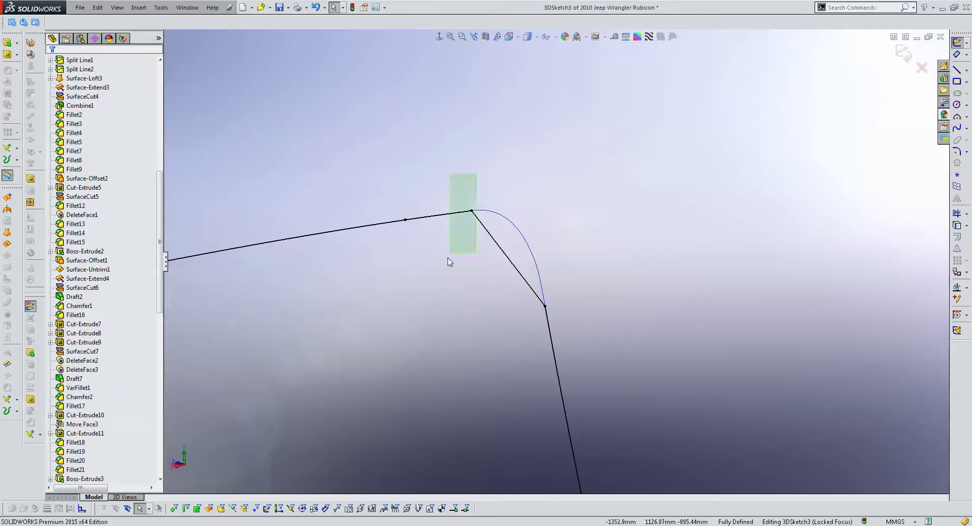
click(85, 230)
drag(597, 203, 539, 314)
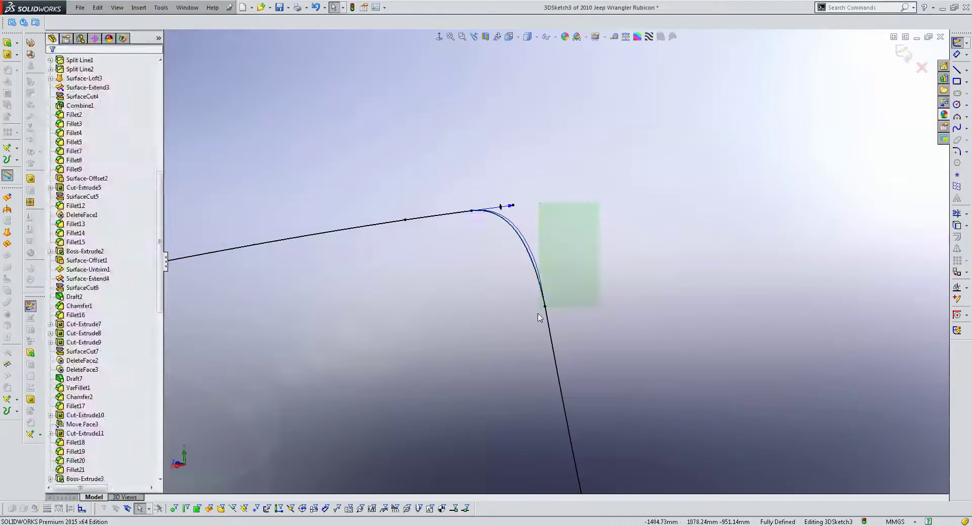
click(76, 229)
click(358, 142)
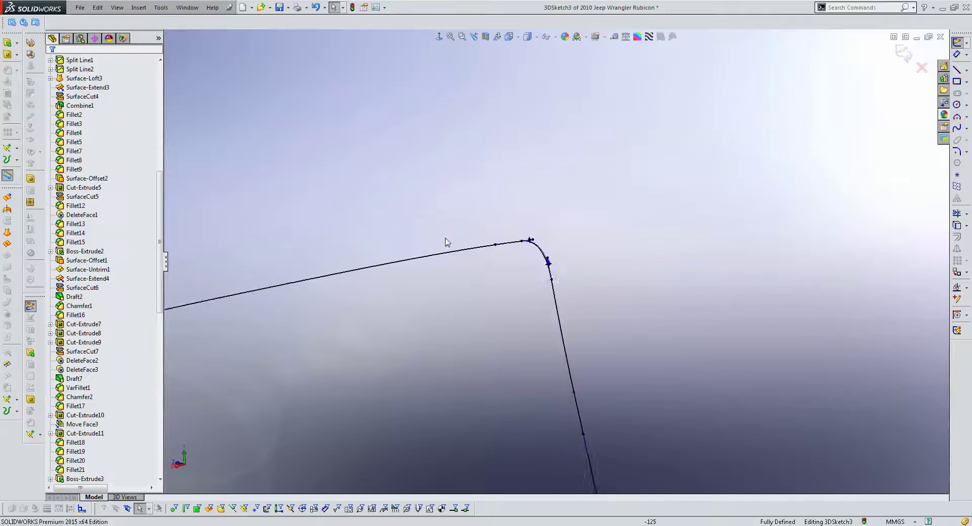
- Draw a spline across the other top corner, tangent to its adjoining spline
middle_drag(445, 243, 577, 190)
click(957, 128)
scroll(347, 282, down, 3)
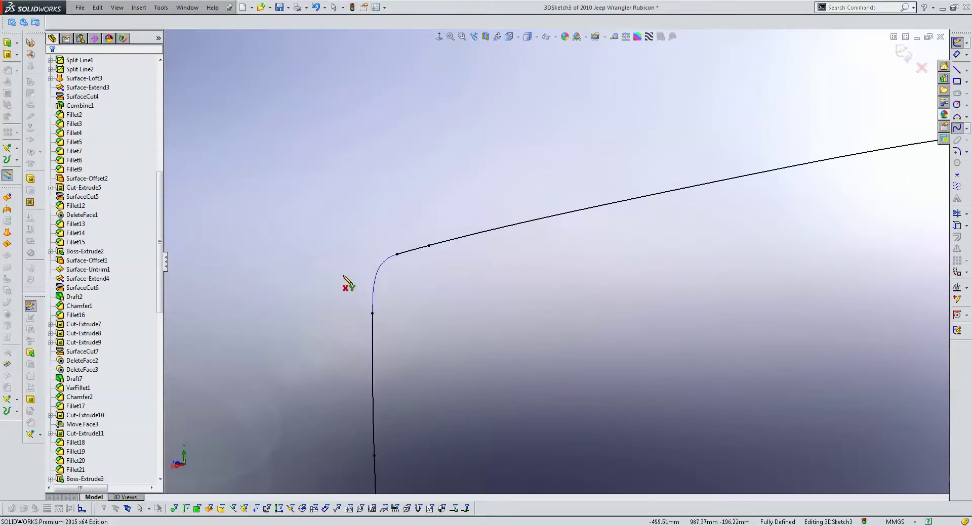
scroll(410, 281, down, 1)
click(407, 243)
double_click(372, 329)
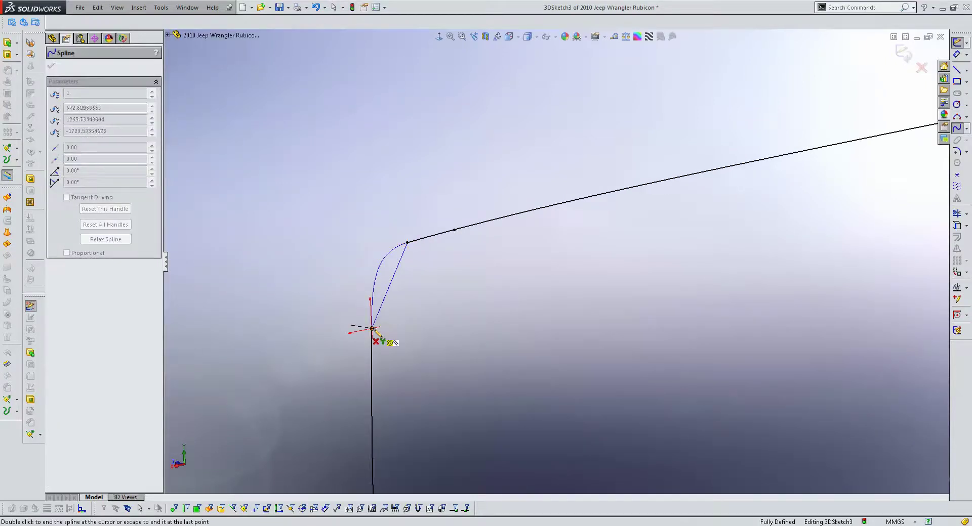
key(Escape)
click(390, 286)
ctrl+click(431, 230)
click(56, 230)
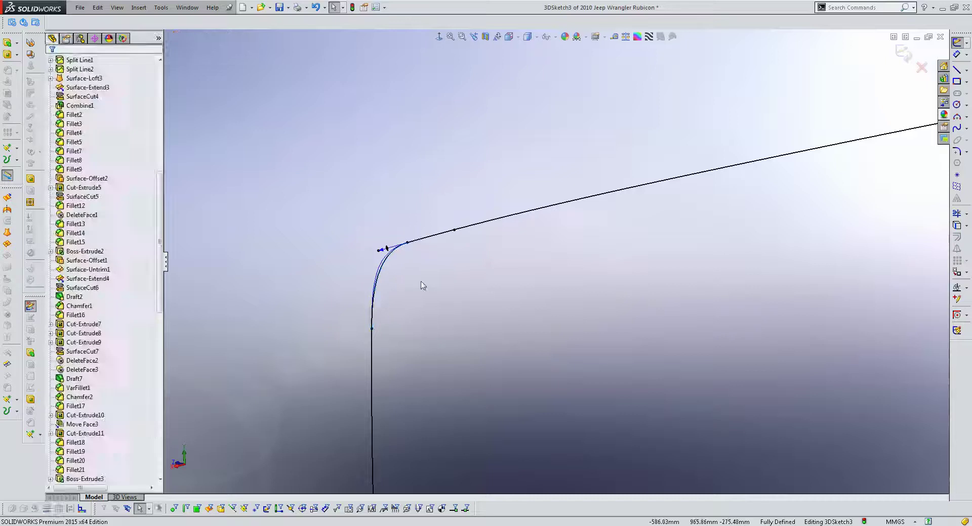
key(Escape)
- Exit 3DSketch3
scroll(366, 146, up, 2)
scroll(495, 234, up, 3)
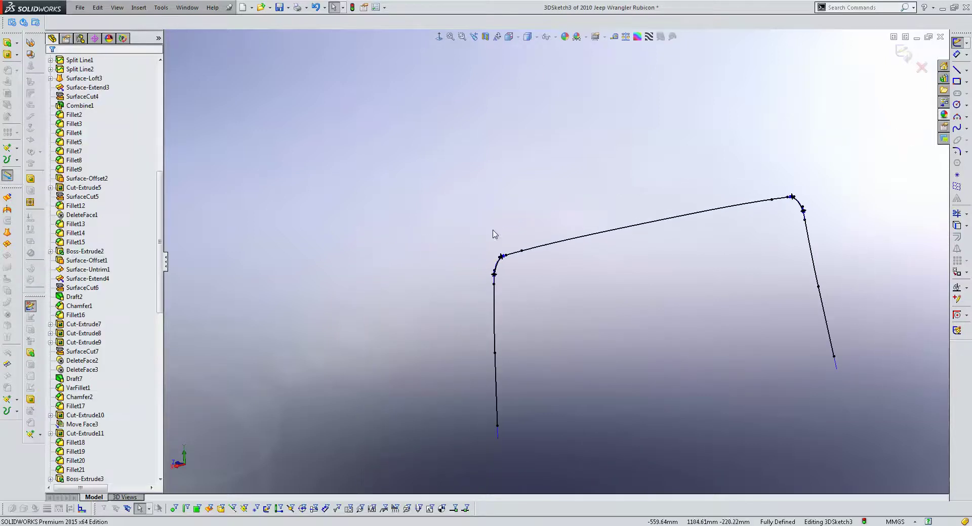
click(904, 53)
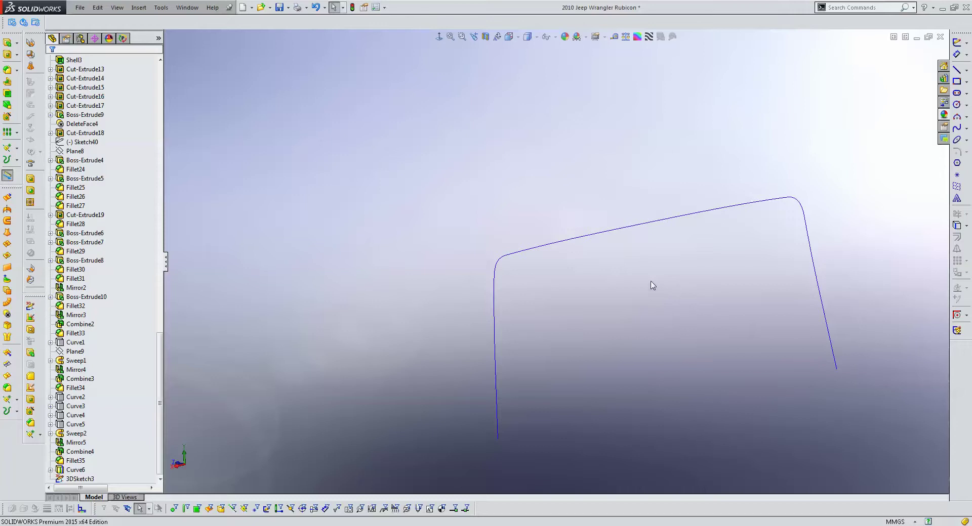
- Hide Curve6 from the model view
right_click(528, 250)
click(549, 234)
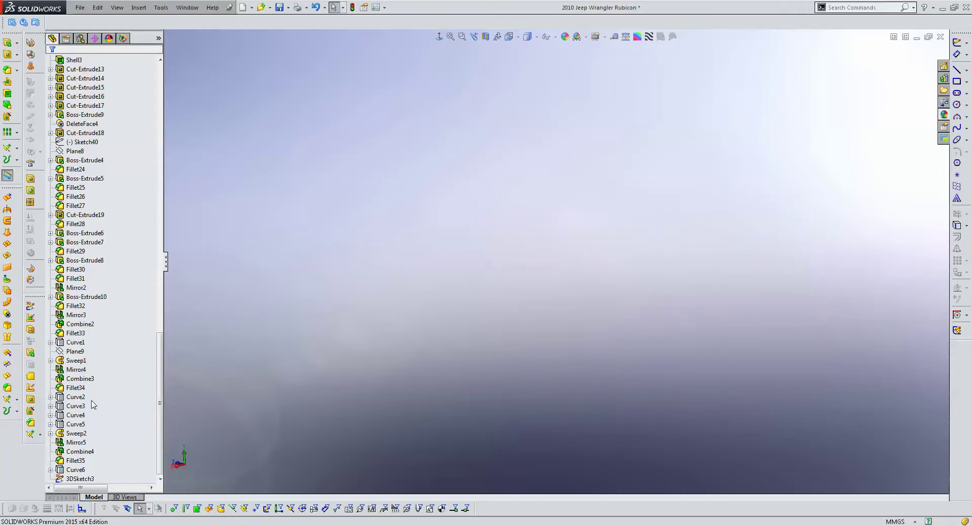
click(80, 479)
click(393, 234)
click(80, 479)
click(368, 215)
- Hide the side and top-view Jeep pictures, then select the 3D sketch path
click(117, 7)
click(142, 163)
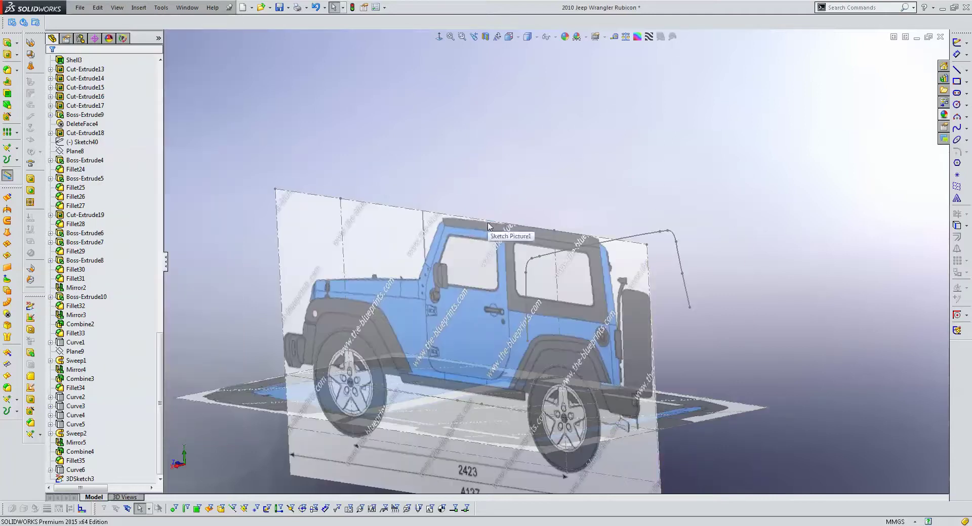
right_click(368, 202)
click(390, 191)
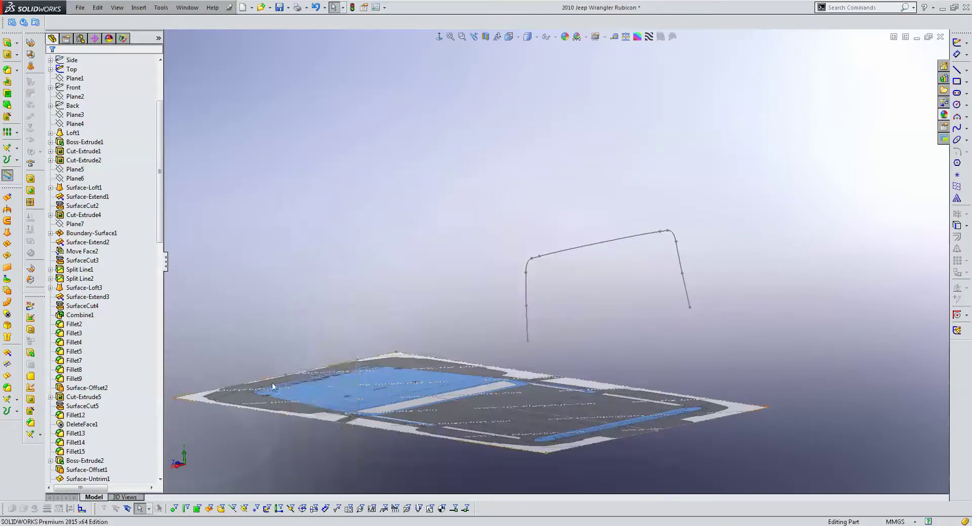
right_click(272, 386)
click(294, 338)
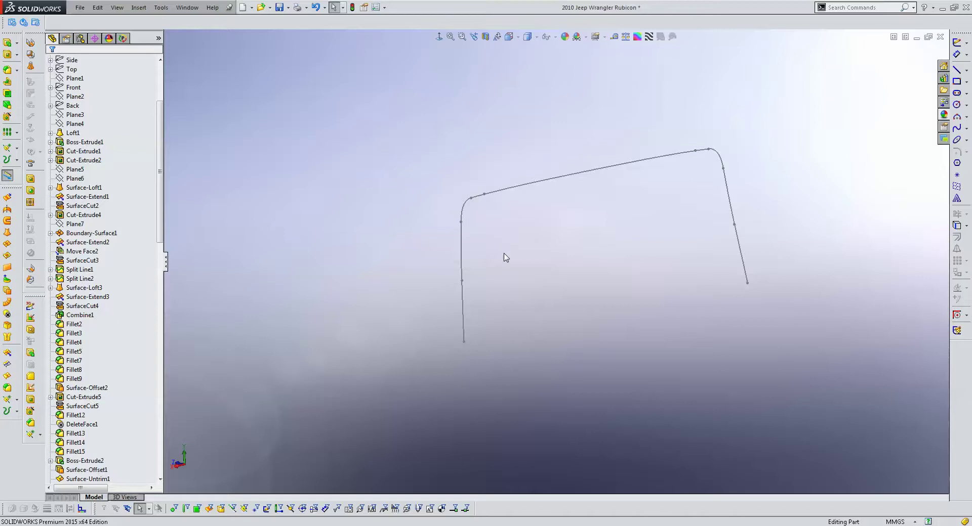
click(512, 188)
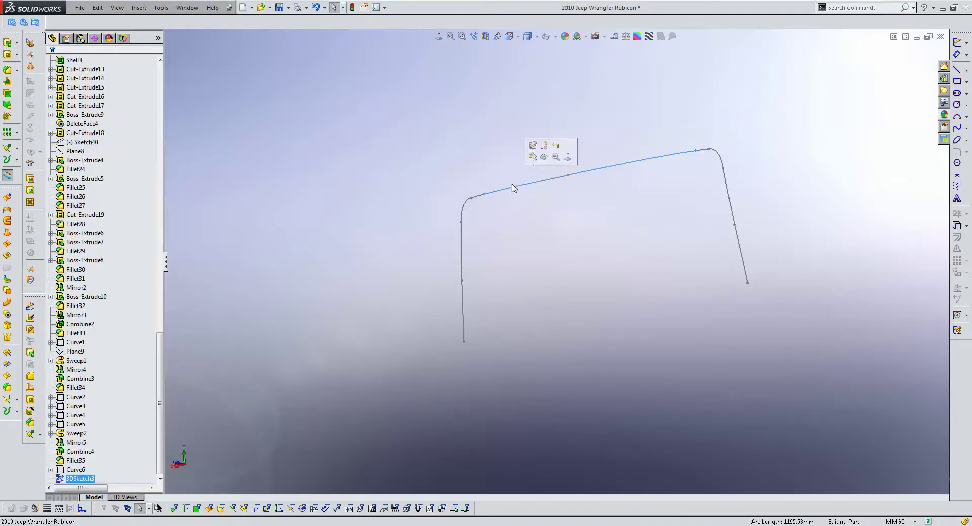
- Cut 3DSketch3 down to an L-shape by deleting the right-hand corner and line
click(533, 146)
drag(743, 130, 707, 175)
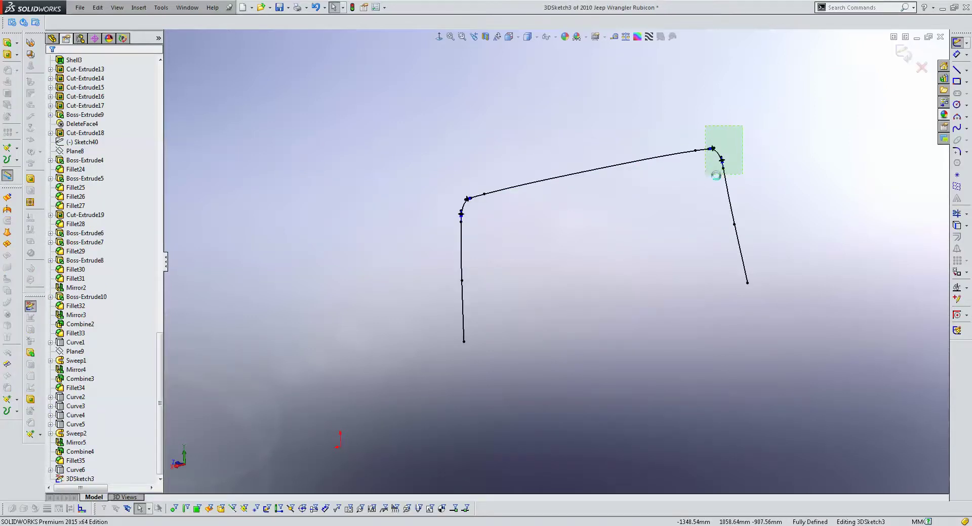
key(Delete)
click(740, 252)
key(Delete)
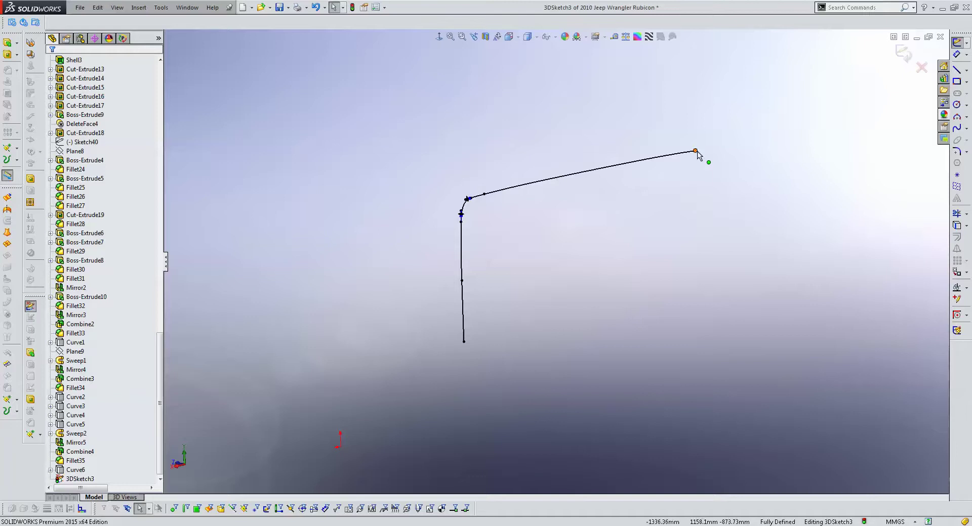
drag(695, 151, 599, 208)
- Constrain the top line's endpoint to lie on Right Plane
click(167, 35)
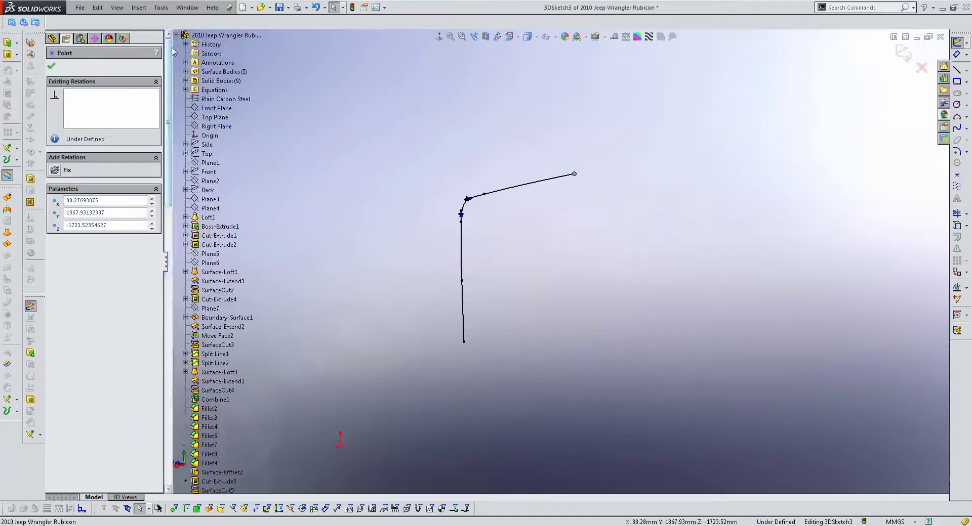
ctrl+click(217, 126)
click(74, 229)
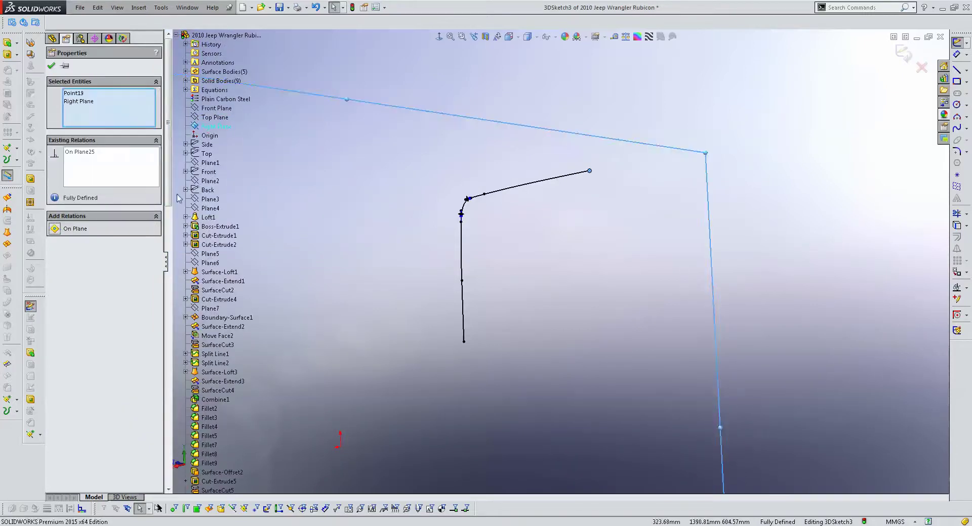
click(337, 169)
- Merge the remaining segments into one fitted spline, close the sketch, and select Right Plane
drag(634, 136, 486, 349)
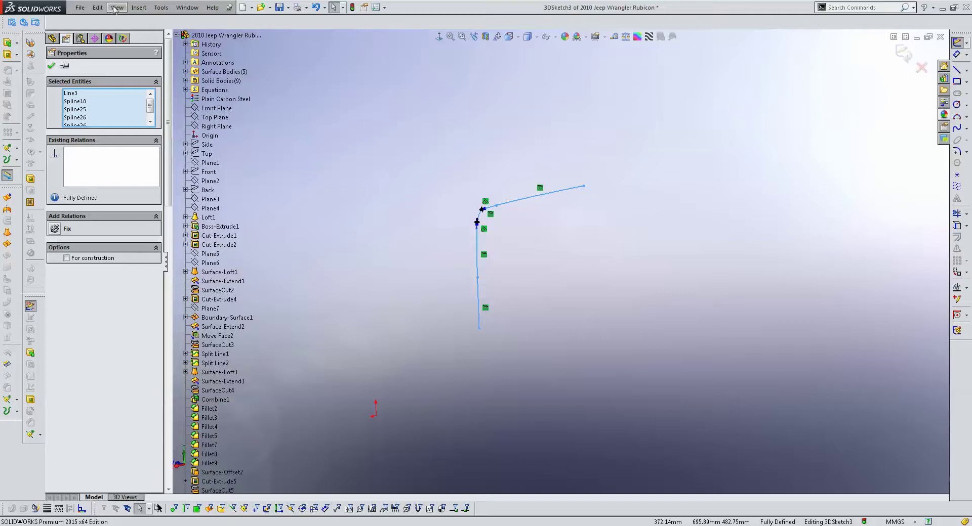
click(116, 8)
mouse_move(160, 8)
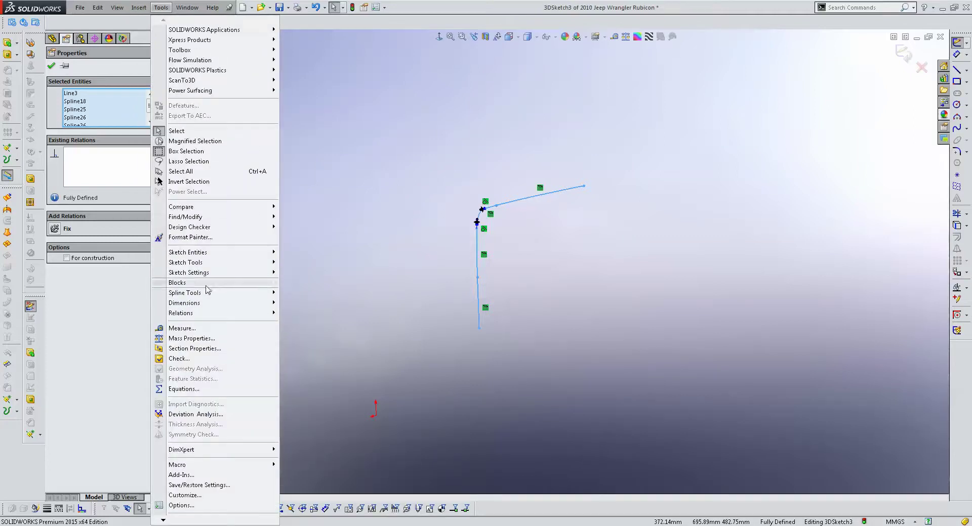
mouse_move(184, 293)
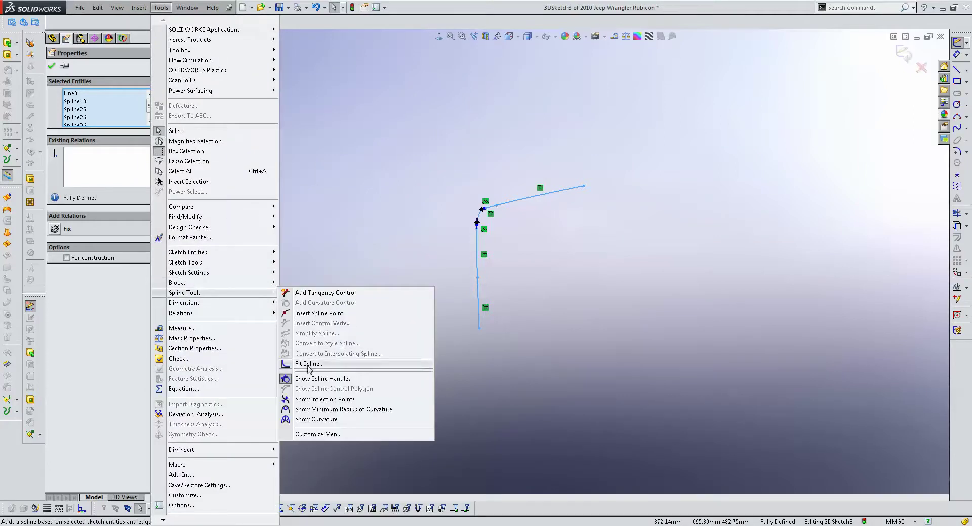
click(309, 365)
key(Return)
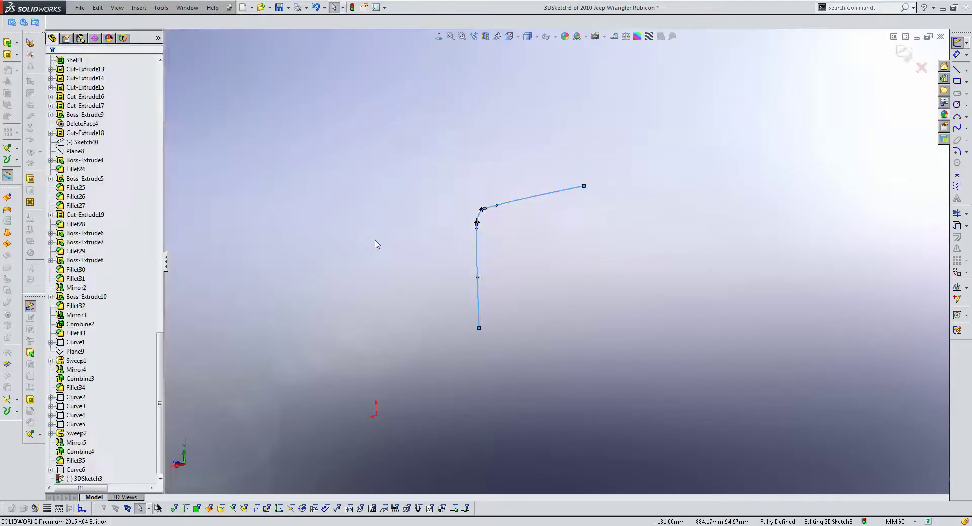
click(904, 53)
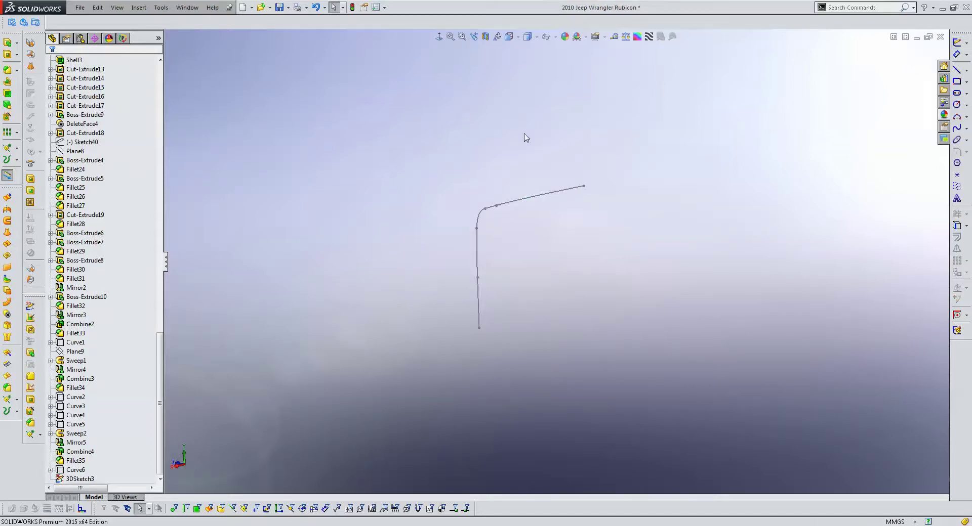
drag(160, 374, 160, 106)
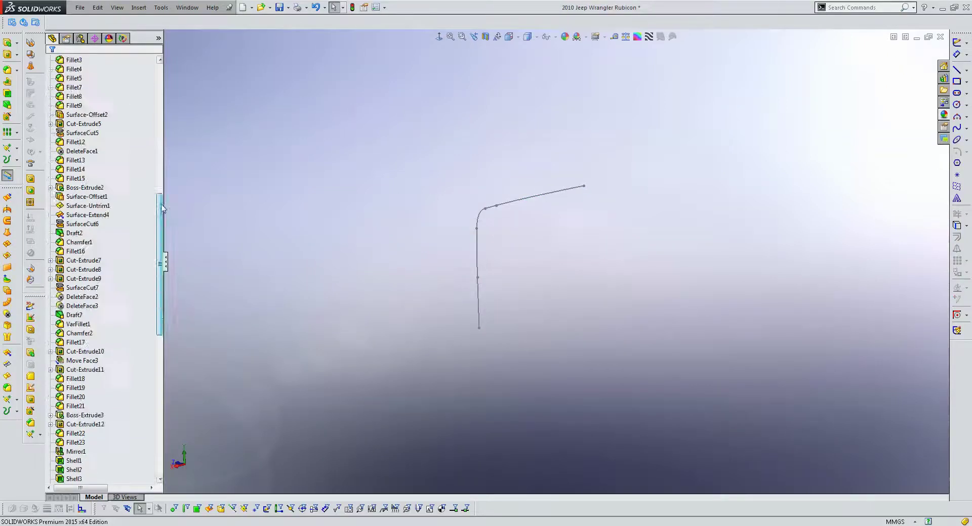
click(84, 152)
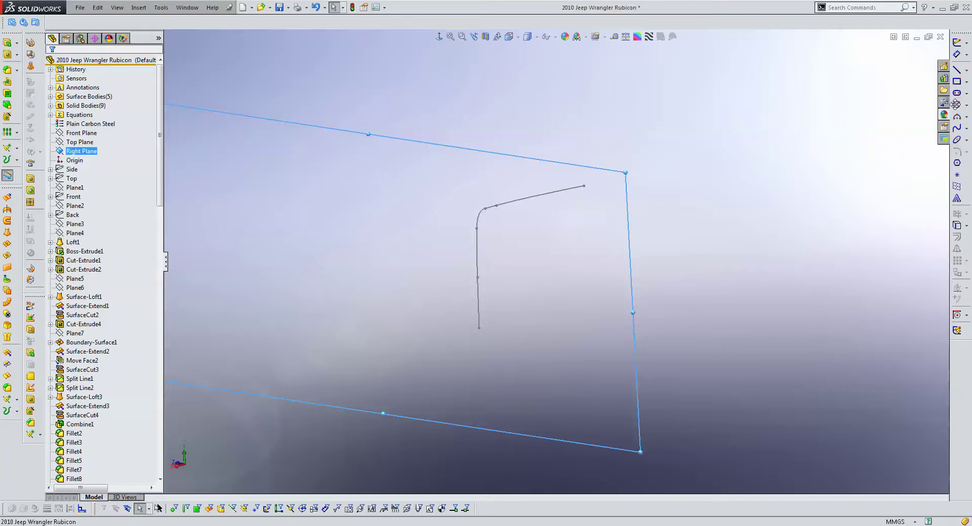
- Draw a circle on Right Plane with its centre pierced onto the path's end
click(957, 105)
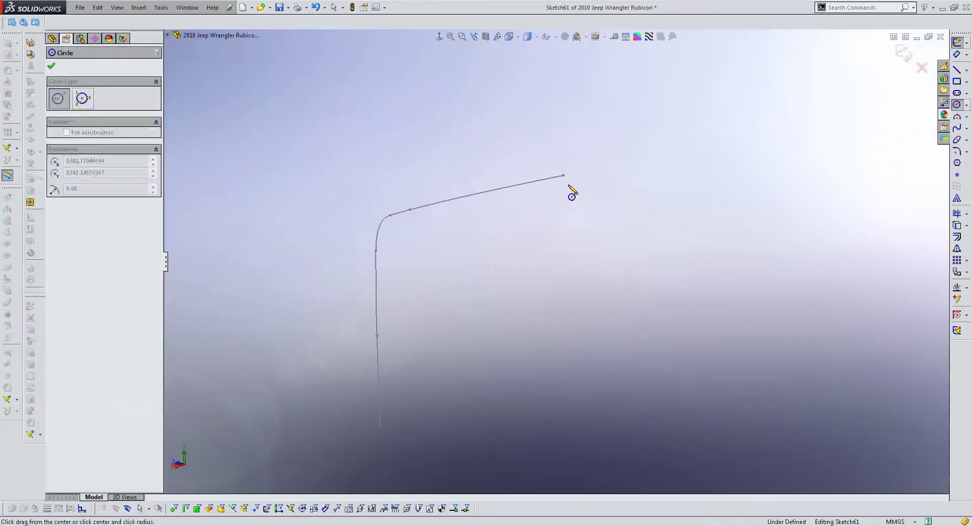
drag(567, 185, 579, 194)
click(568, 184)
ctrl+click(547, 179)
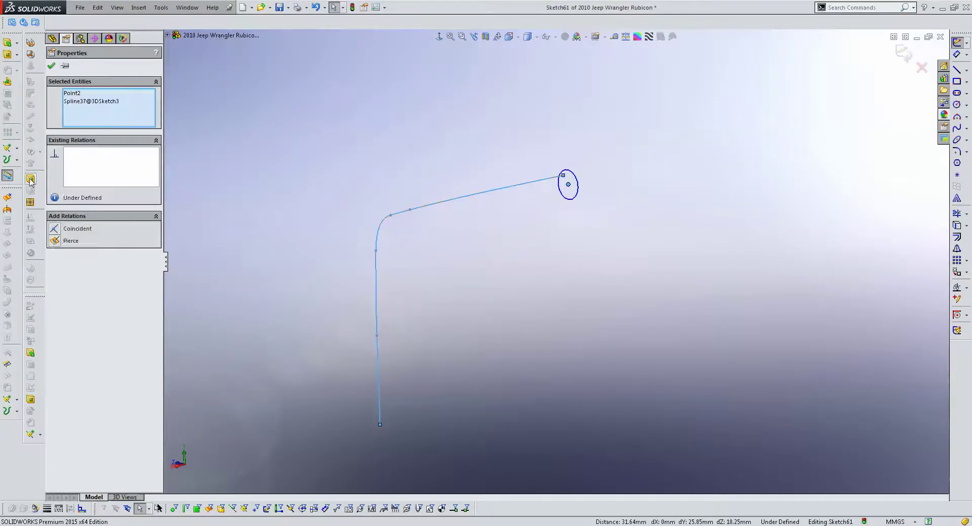
click(56, 242)
- Dimension the circle's diameter to 16 mm
click(957, 58)
scroll(628, 157, down, 3)
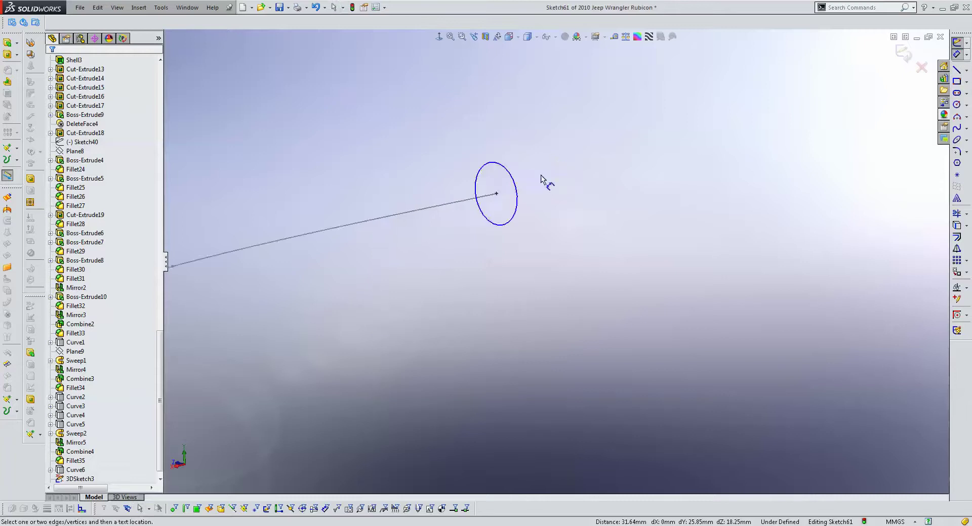
click(519, 181)
click(544, 168)
text(16)
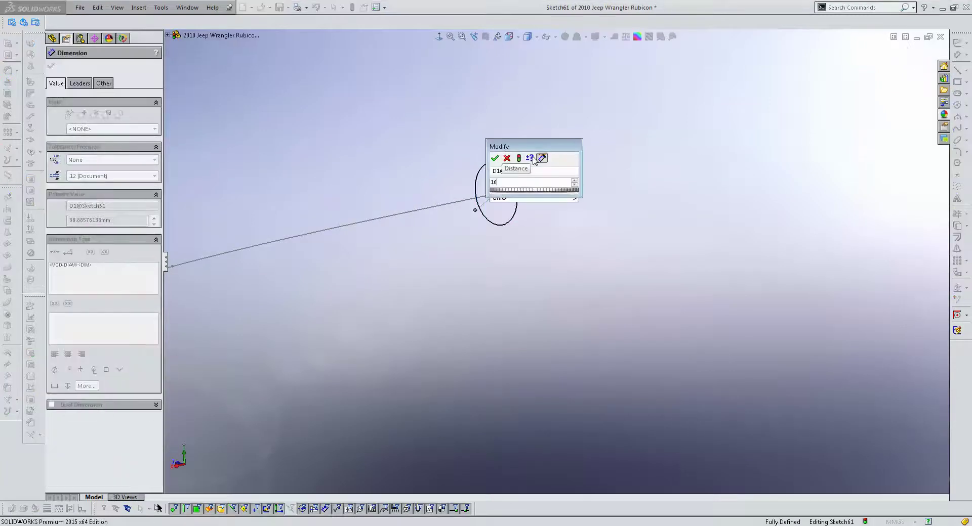
key(Return)
key(Escape)
scroll(870, 91, up, 3)
- Sweep the circle sketch along 3DSketch3 to form the rod
click(904, 53)
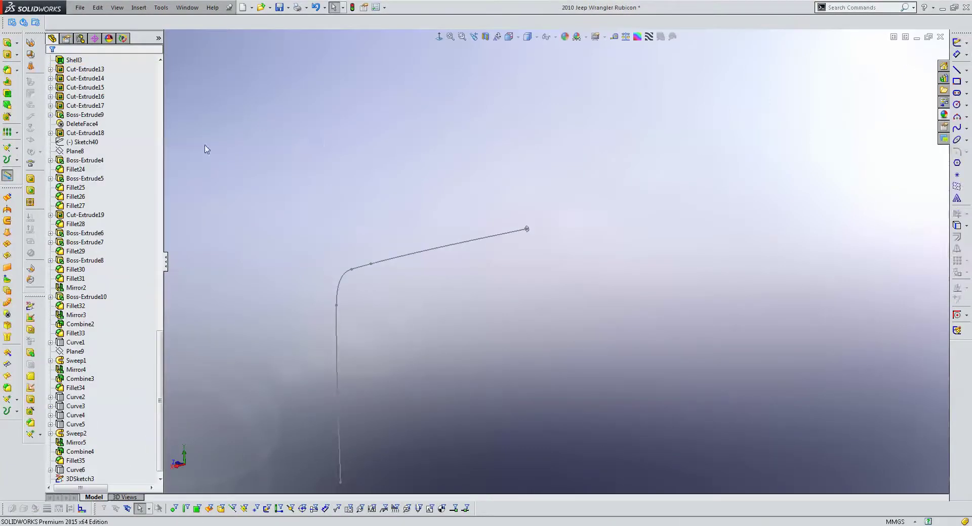
click(17, 44)
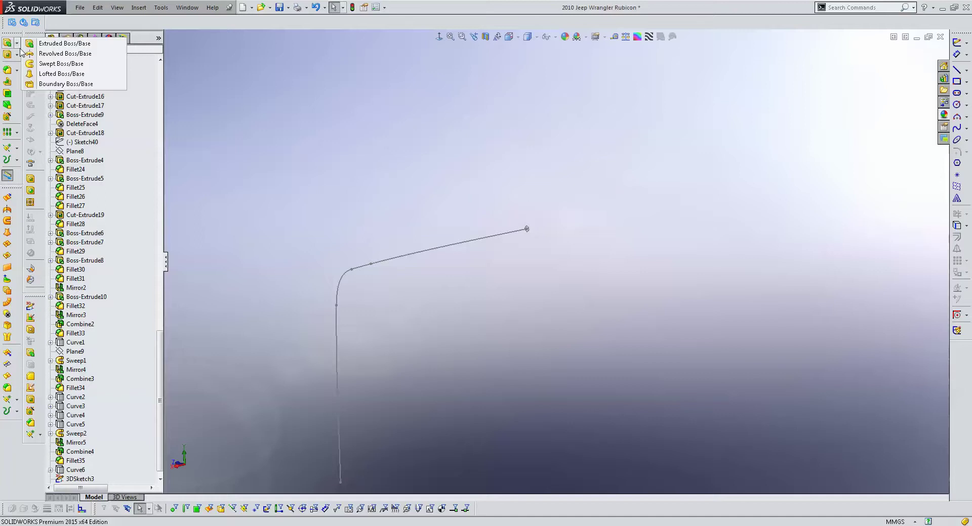
click(61, 63)
scroll(523, 262, down, 3)
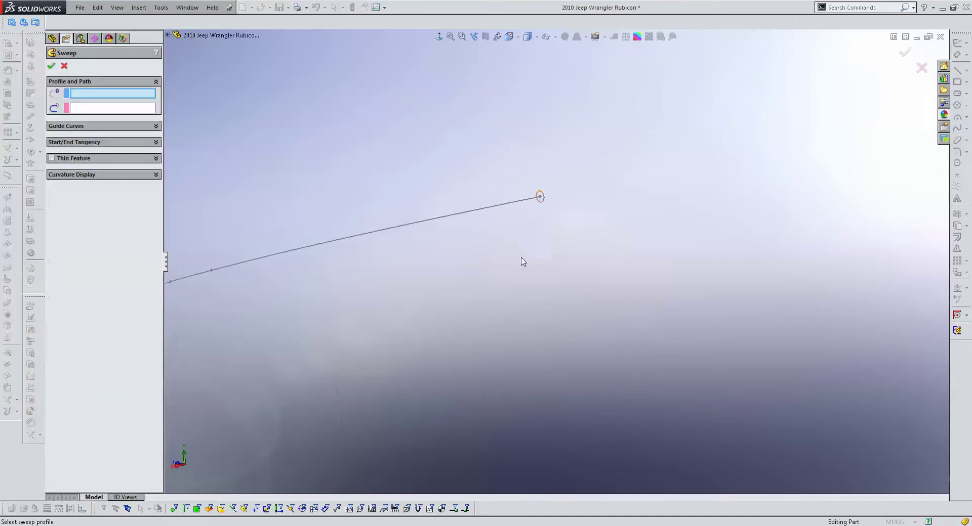
click(540, 197)
click(402, 230)
scroll(418, 246, up, 5)
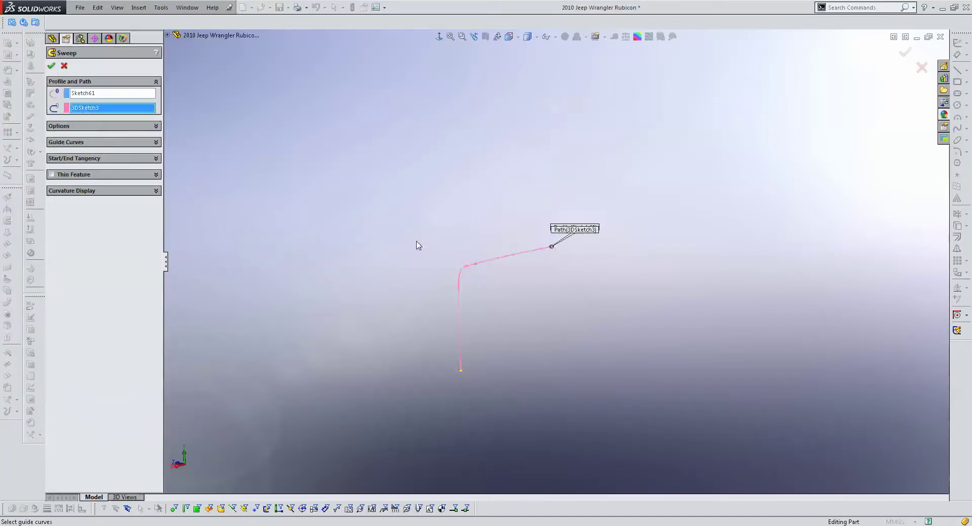
scroll(495, 279, down, 2)
right_click(490, 275)
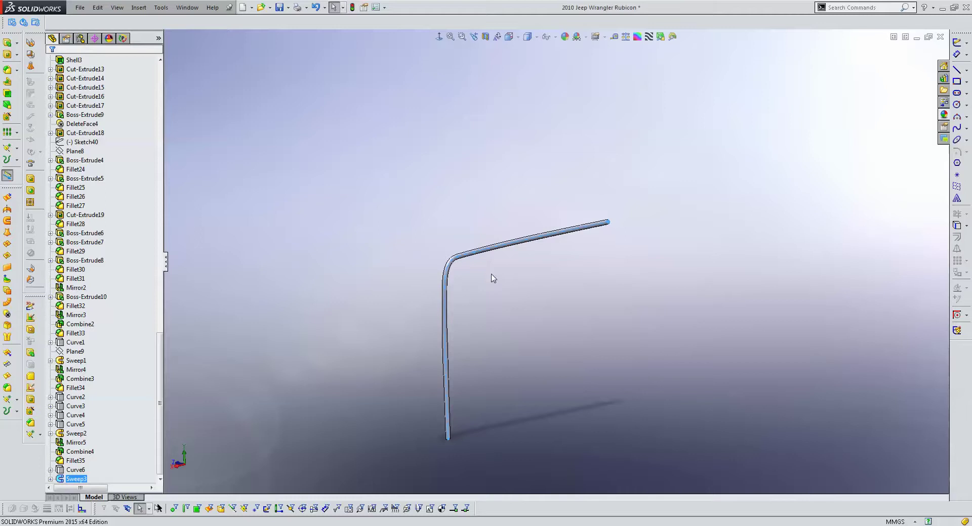
scroll(481, 273, down, 2)
middle_drag(473, 271, 477, 269)
- Edit the sweep and change its orientation/twist type option
right_click(582, 229)
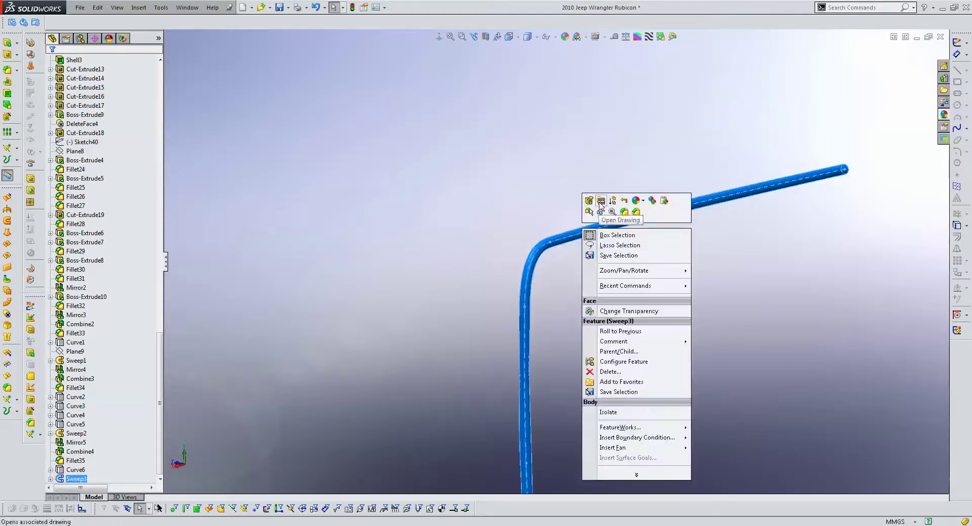
click(599, 202)
click(89, 126)
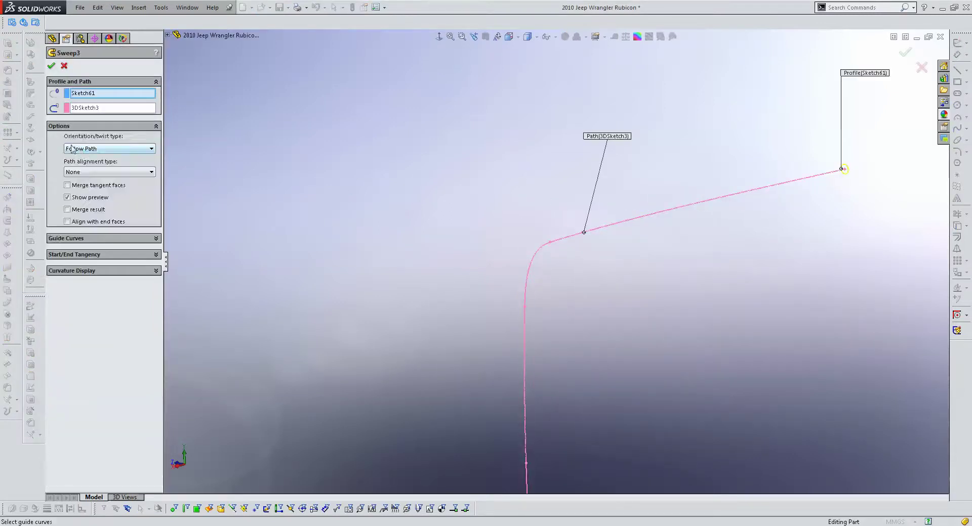
click(76, 149)
click(100, 188)
key(Return)
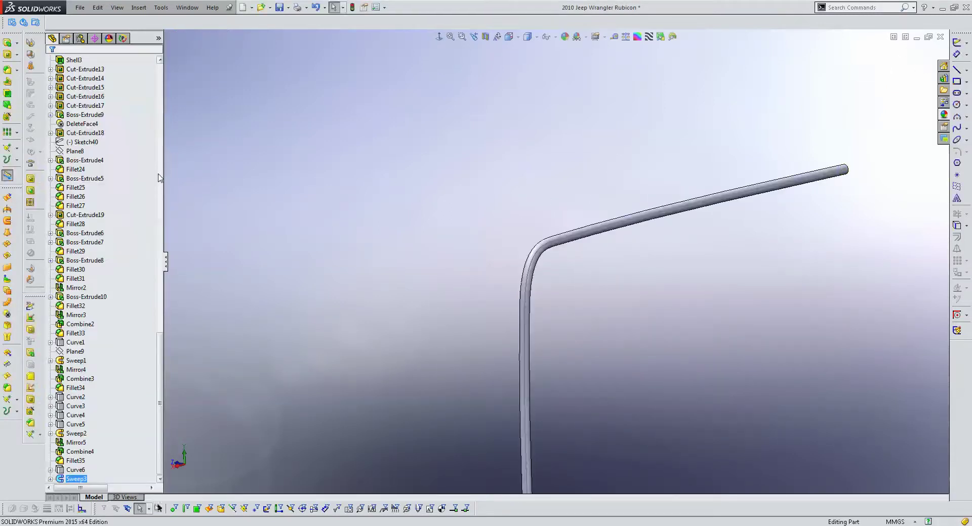
scroll(440, 267, up, 3)
- Orbit around the rod to inspect its top bend
middle_drag(440, 266, 557, 265)
scroll(759, 249, down, 2)
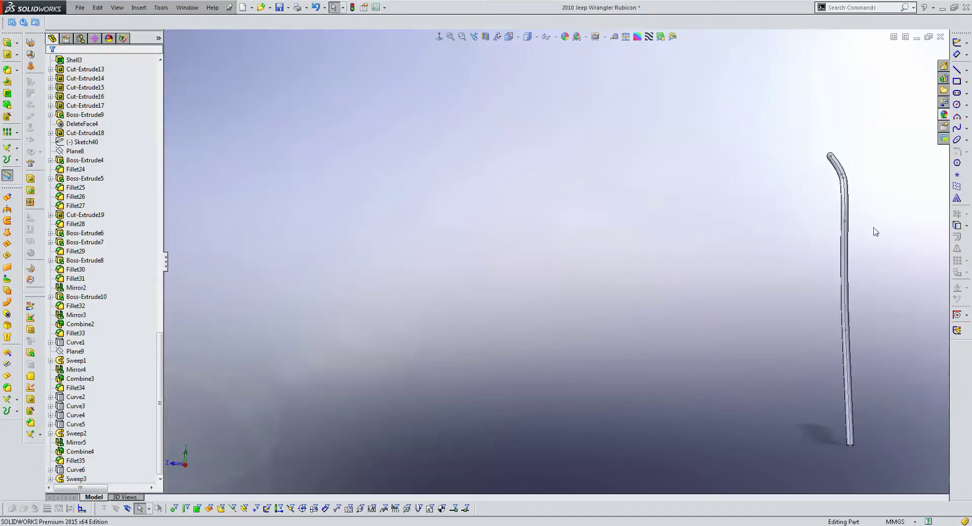
right_click(844, 201)
key(Escape)
middle_drag(838, 272, 864, 241)
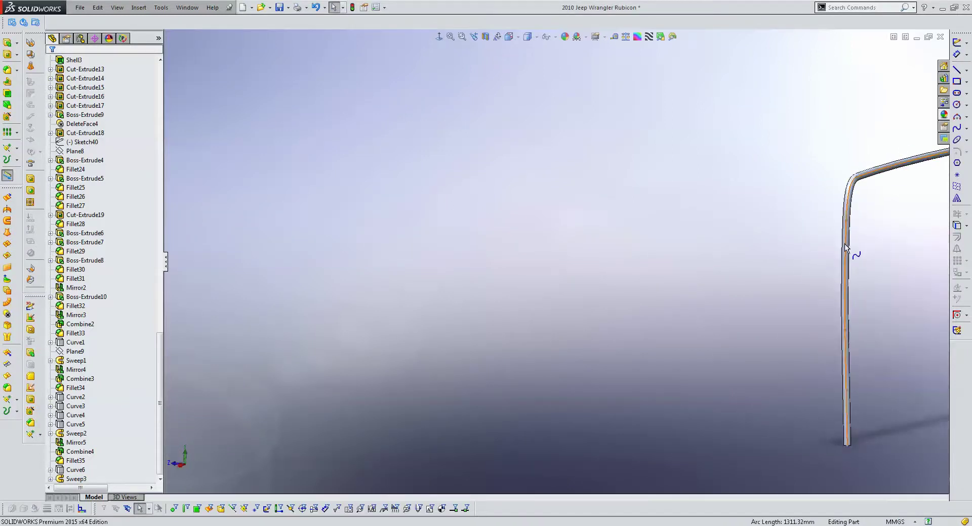
right_click(844, 244)
click(757, 256)
scroll(553, 253, up, 3)
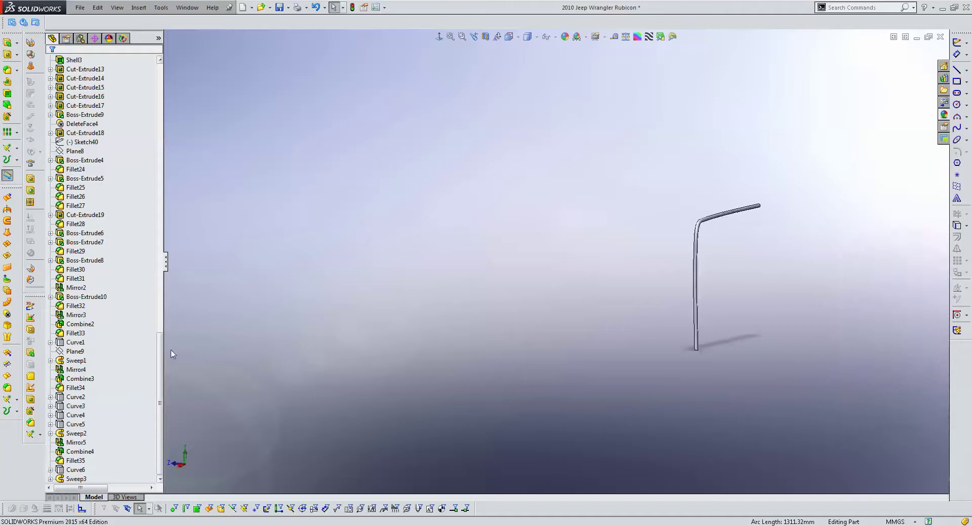
- Mirror the Sweep3 rod body about the Right Plane to make the opposite rod
drag(161, 361, 160, 91)
click(77, 142)
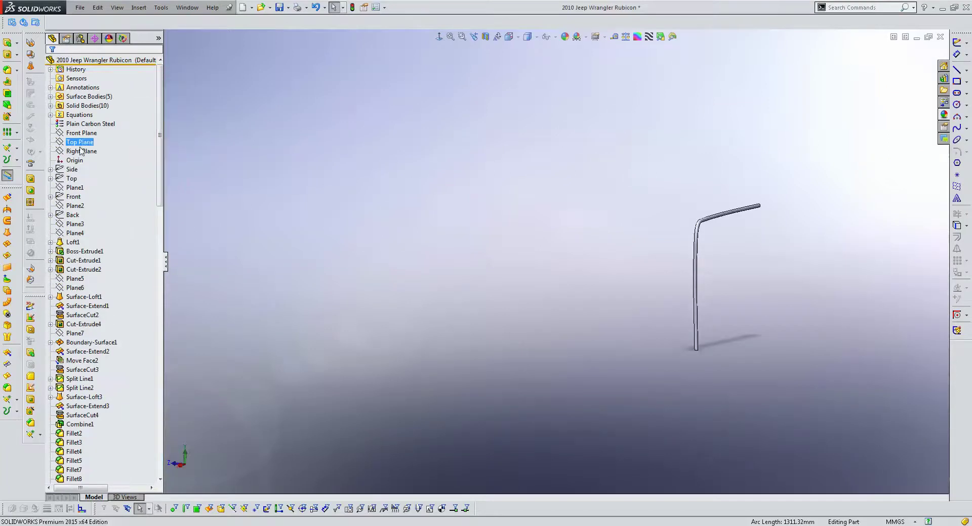
click(17, 133)
click(61, 153)
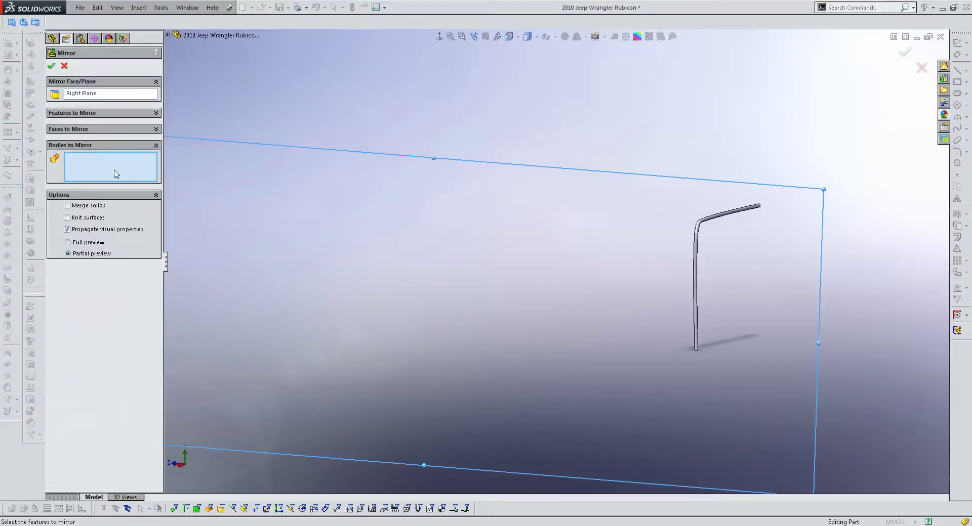
click(695, 242)
right_click(679, 241)
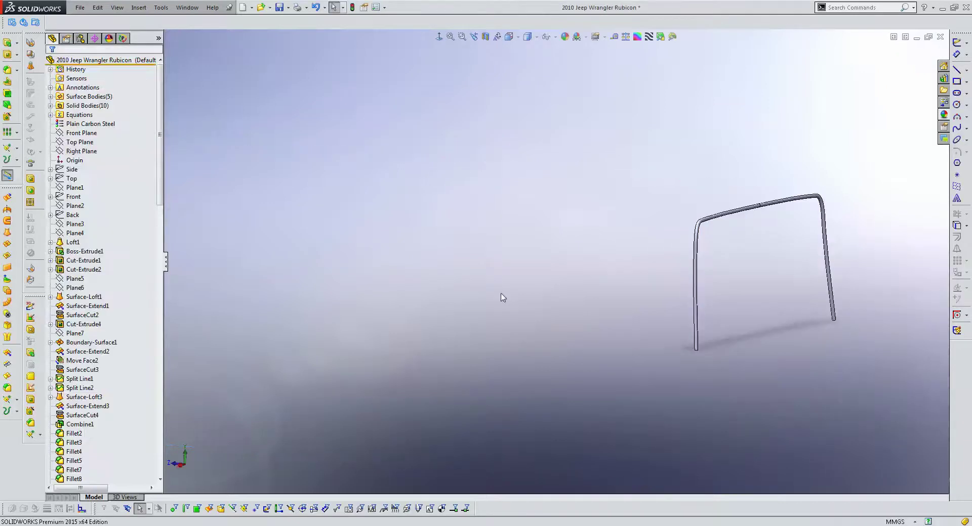
- Show the Fillet35 Jeep body again and orbit to view the rear pillar
click(51, 105)
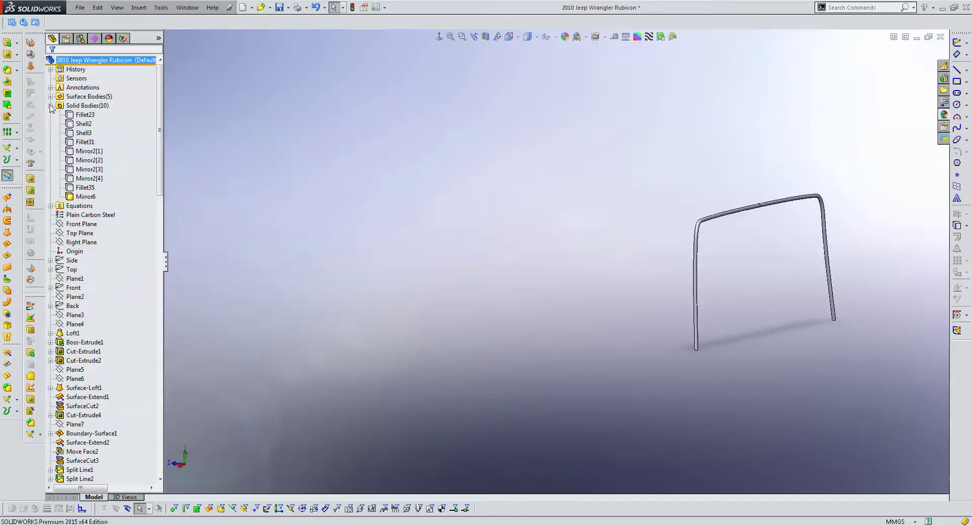
click(84, 188)
right_click(85, 188)
click(709, 176)
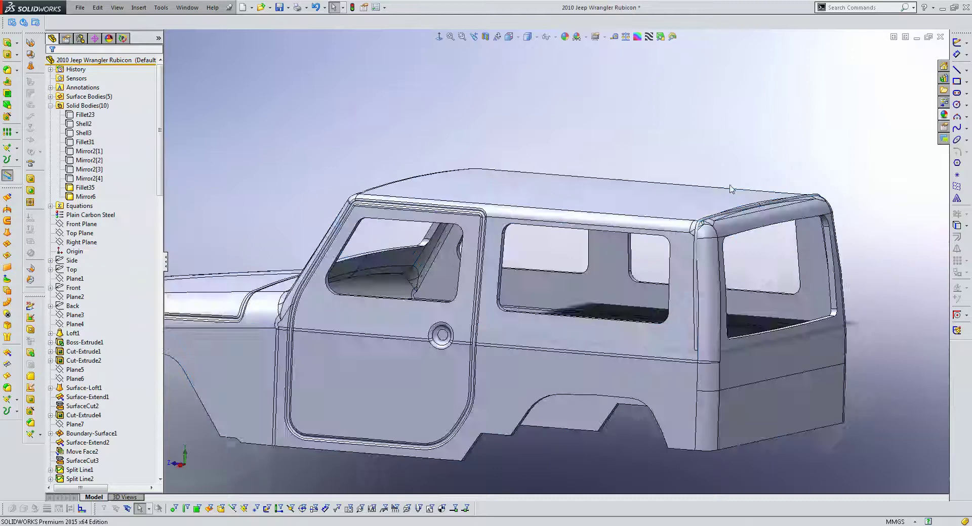
scroll(636, 255, down, 3)
scroll(636, 256, down, 3)
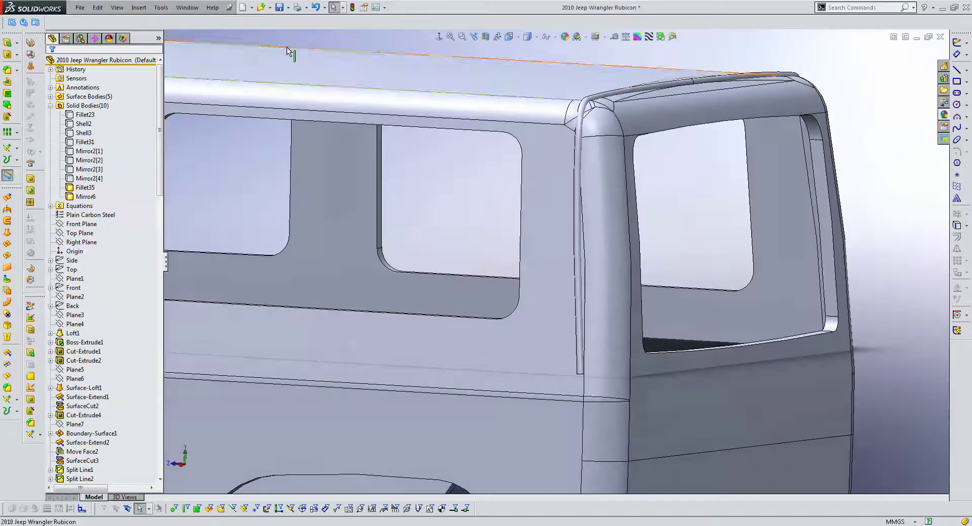
middle_drag(655, 158, 705, 151)
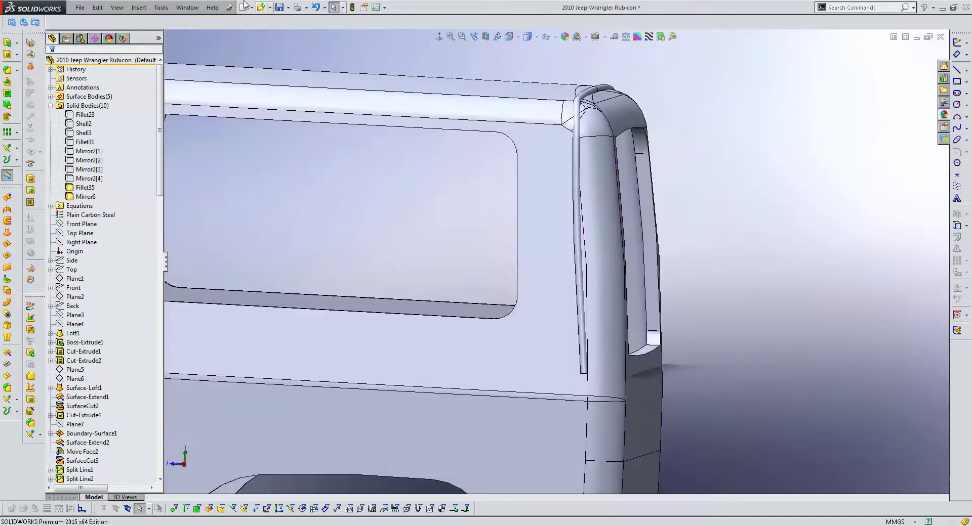
- Subtract the mirrored rods from the Fillet35 body as Combine5, cutting the grooves
click(137, 8)
mouse_move(157, 41)
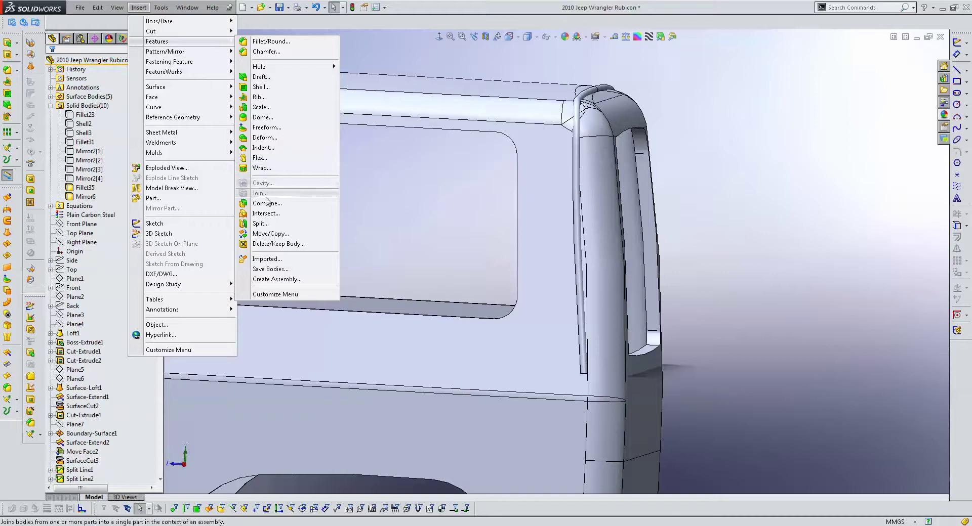
click(274, 203)
click(473, 116)
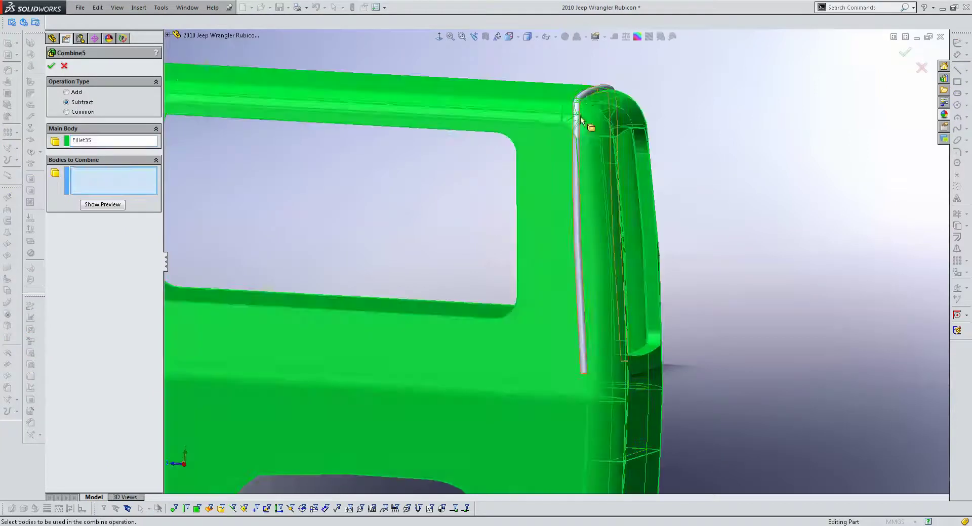
click(581, 126)
key(Return)
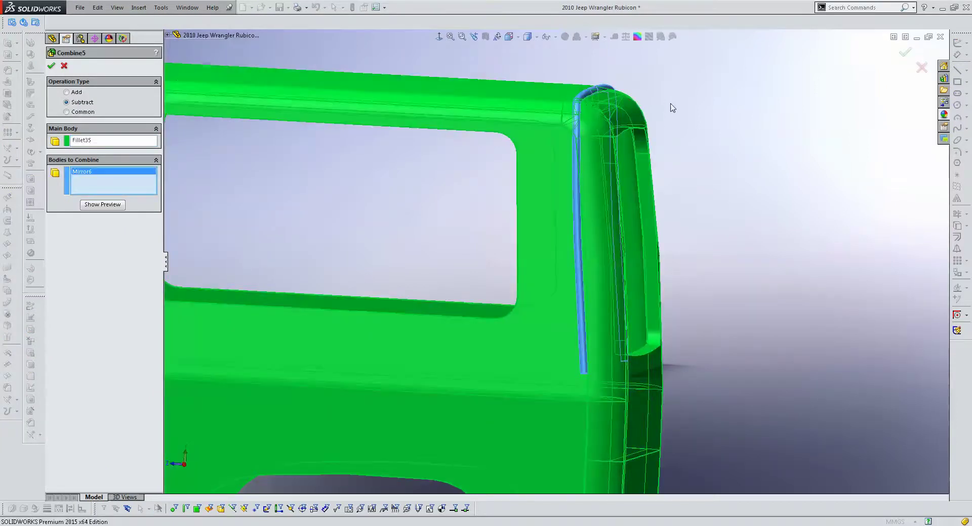
scroll(594, 124, down, 5)
scroll(594, 132, up, 5)
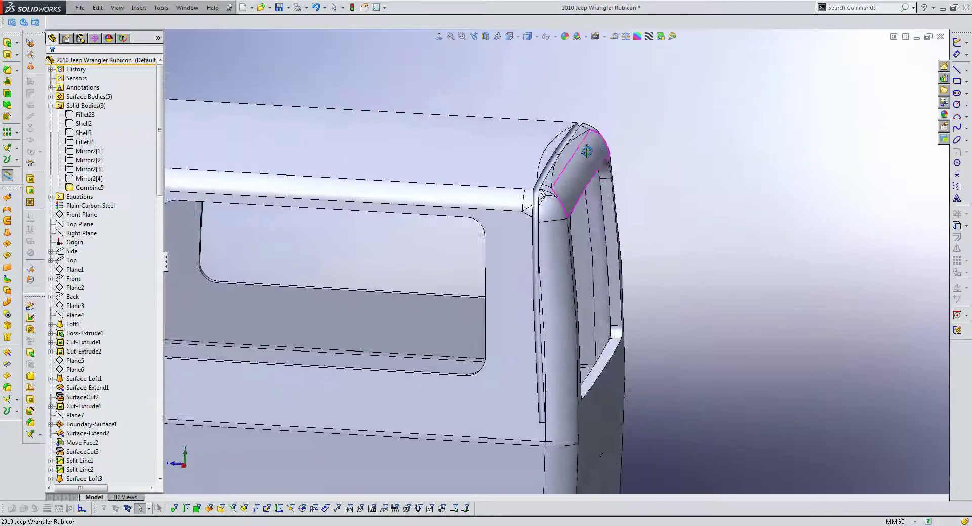
- Fillet both rear-pillar groove edges with a 10 mm radius, creating Fillet36
mouse_move(595, 141)
middle_down()
mouse_move(432, 211)
mouse_move(569, 169)
middle_up()
click(7, 70)
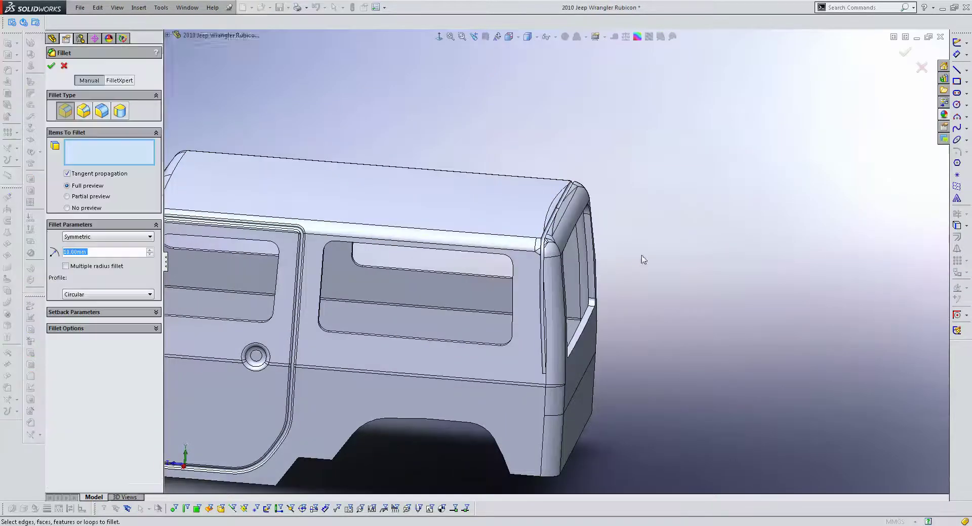
scroll(642, 260, down, 4)
click(505, 203)
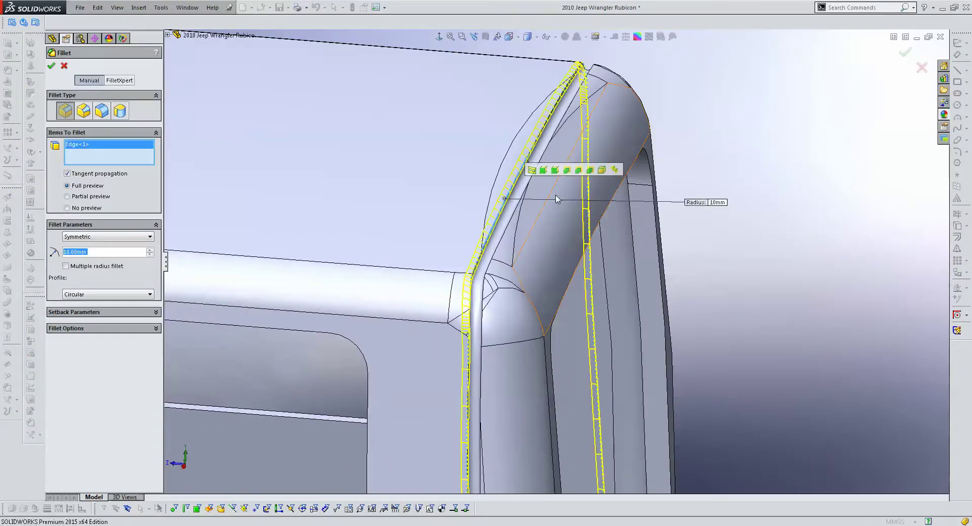
scroll(538, 240, up, 2)
scroll(537, 239, down, 1)
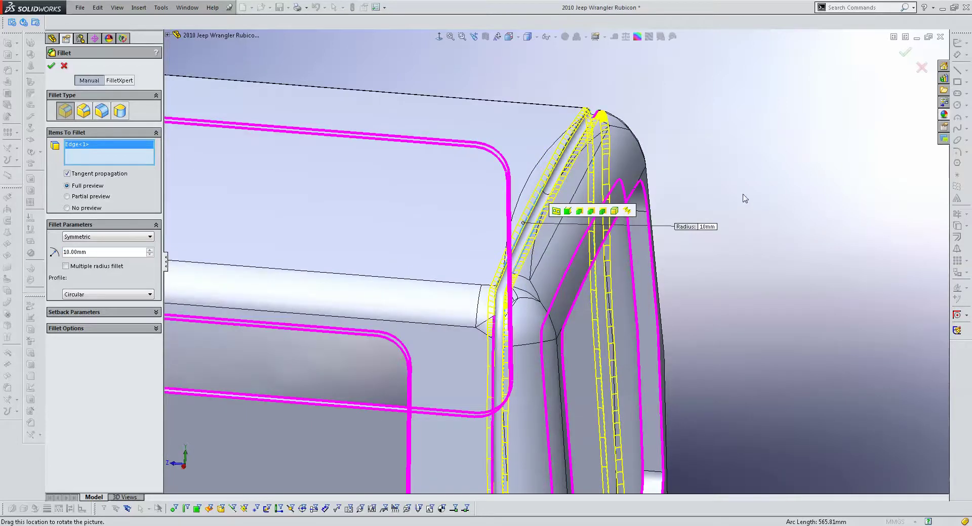
middle_drag(770, 227, 746, 195)
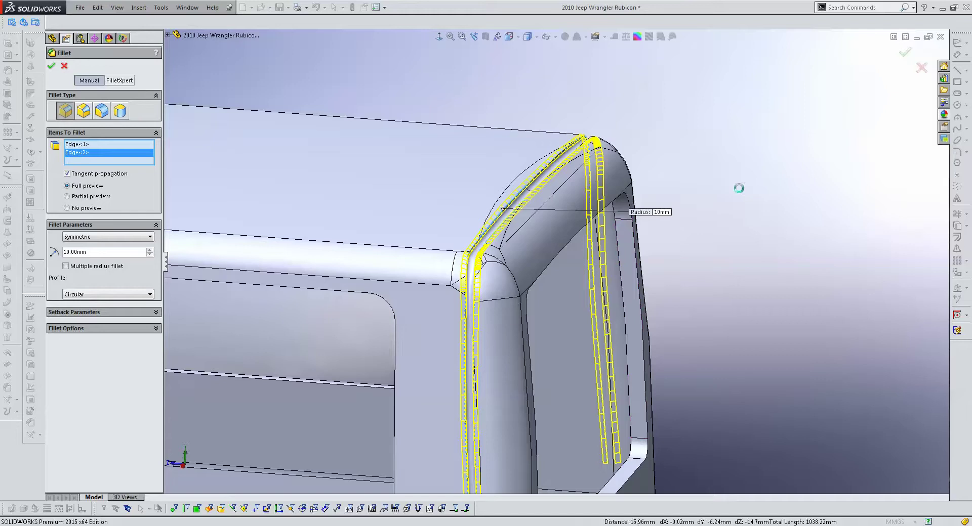
right_click(739, 189)
scroll(567, 380, down, 2)
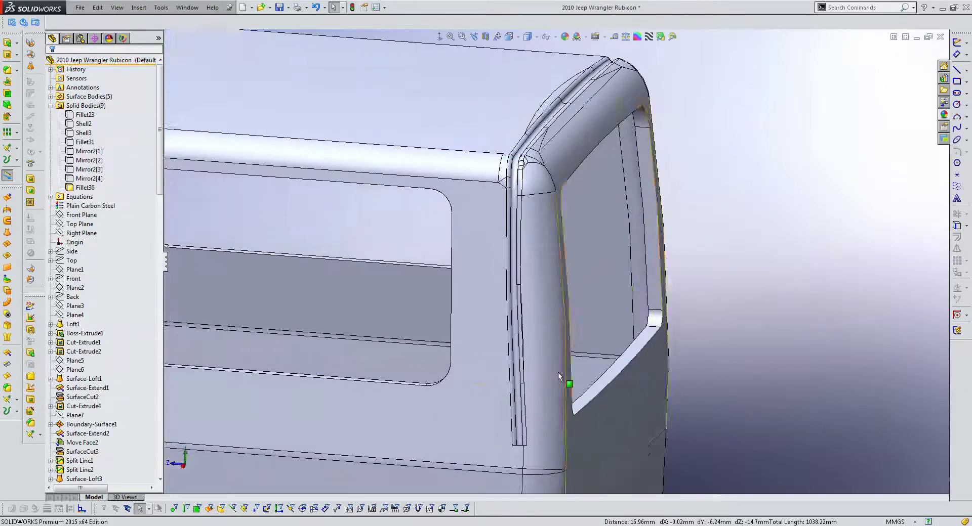
scroll(553, 322, down, 3)
scroll(525, 351, down, 3)
scroll(505, 347, down, 3)
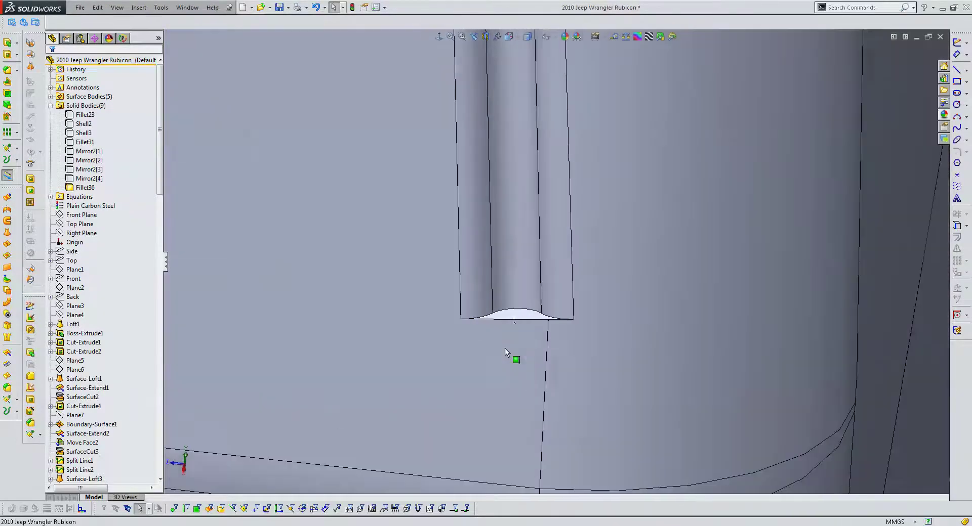
- Fillet the pillar trim's two bottom end edges with a 6 mm radius
click(514, 320)
click(7, 69)
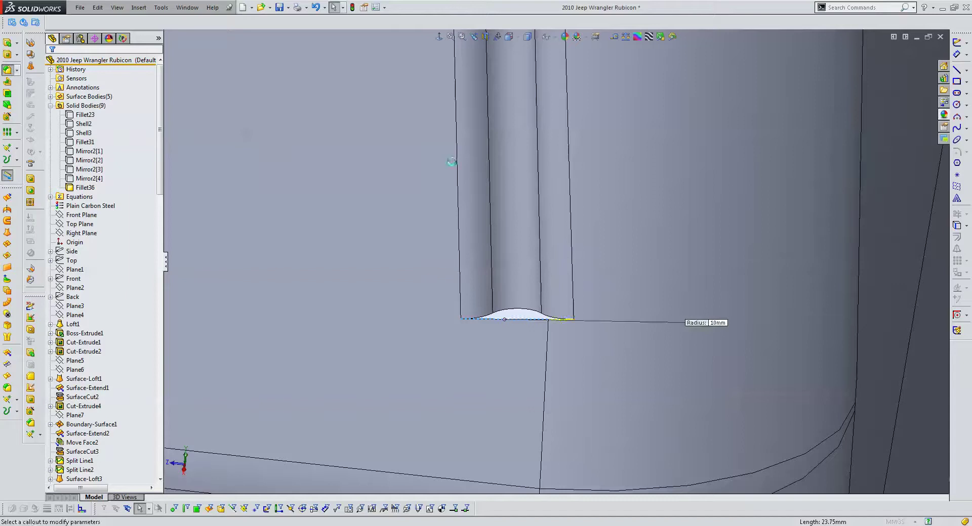
right_click(128, 158)
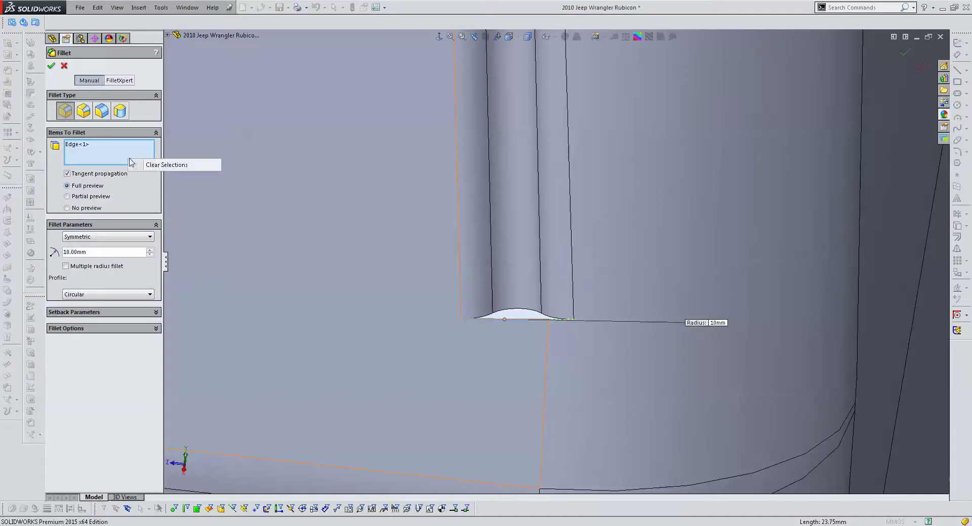
click(151, 164)
click(526, 310)
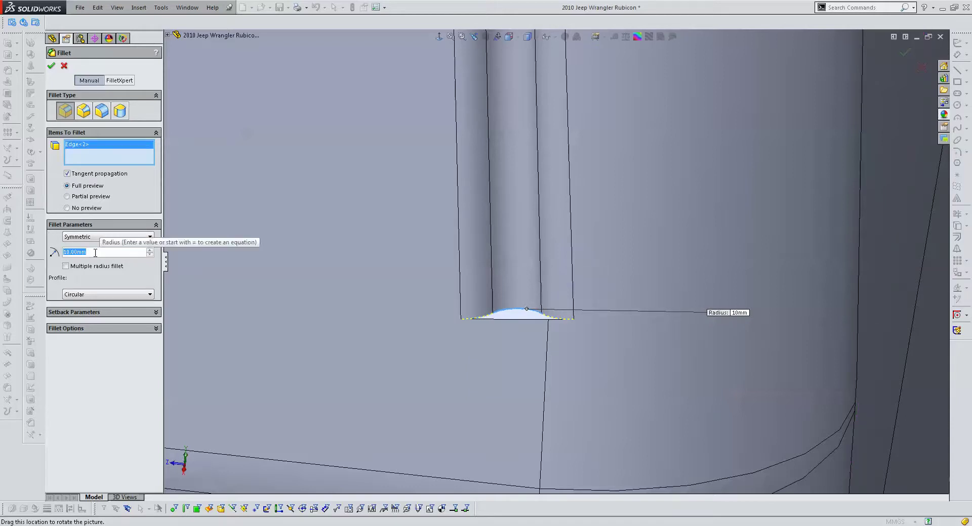
text(5)
key(Return)
text(6)
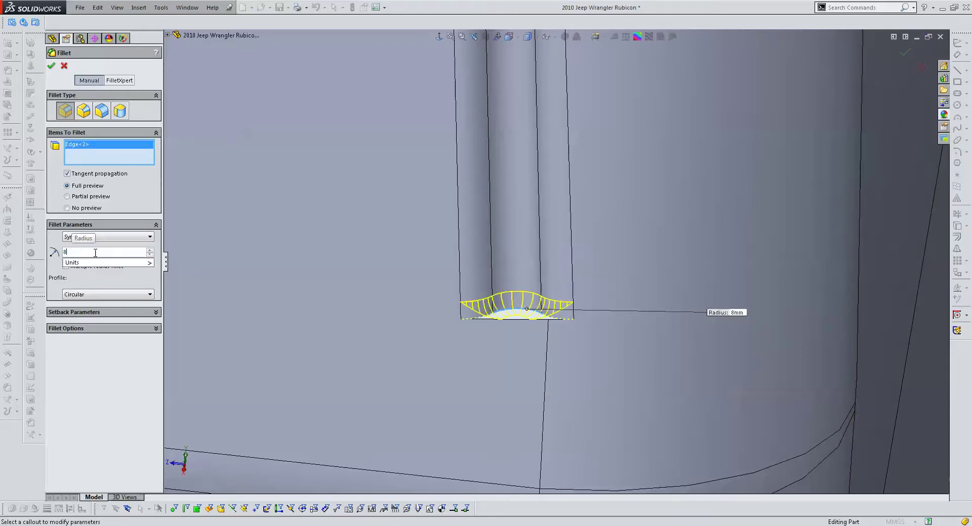
key(Return)
scroll(621, 282, up, 3)
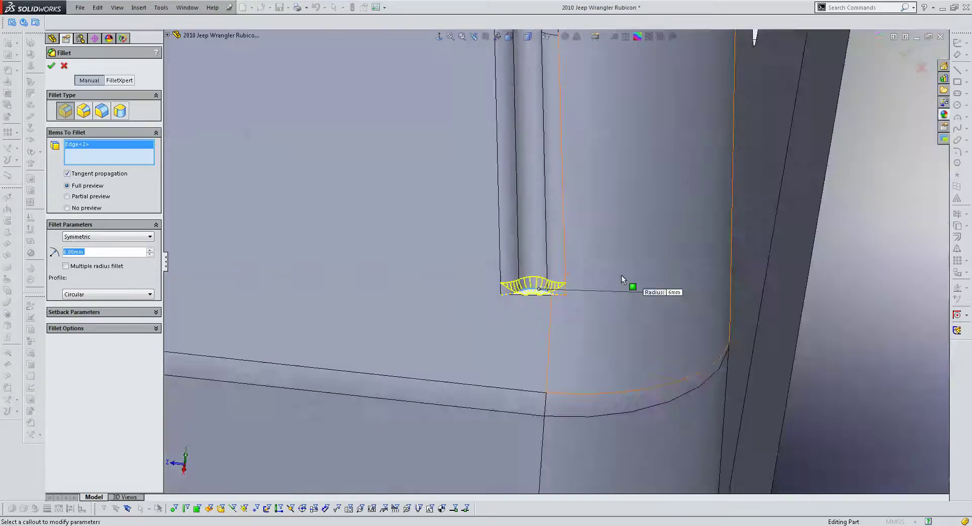
middle_drag(621, 282, 721, 174)
scroll(648, 189, down, 3)
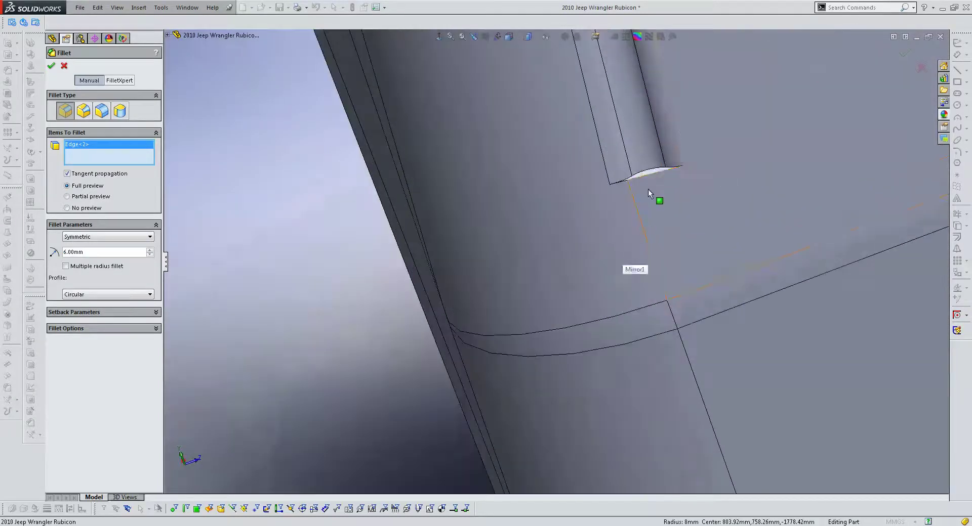
click(649, 172)
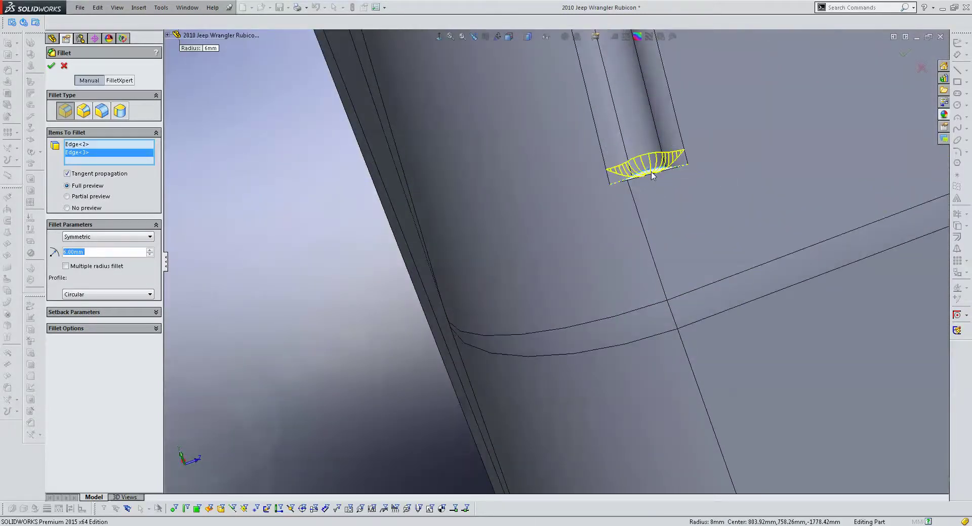
key(Return)
- Round another trim end edge with a 10 mm fillet, giving Fillet38
click(671, 172)
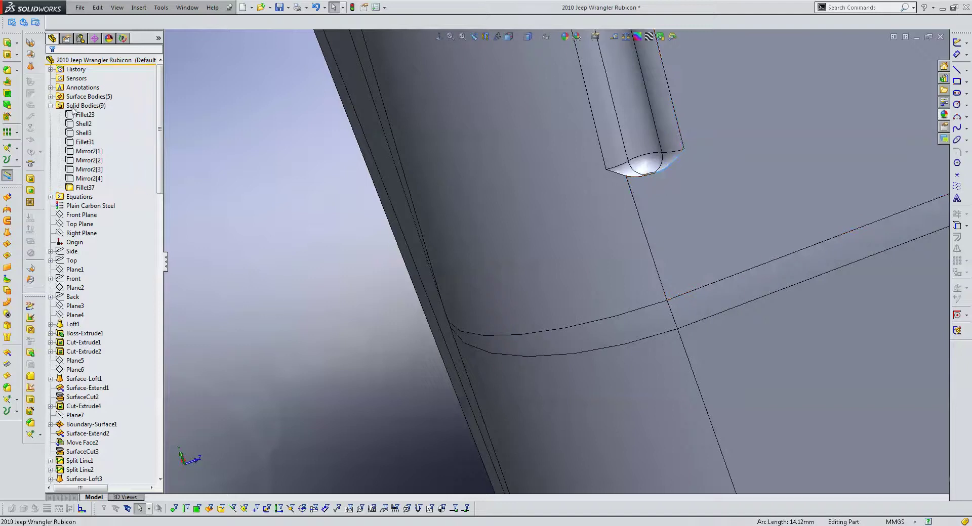
click(7, 70)
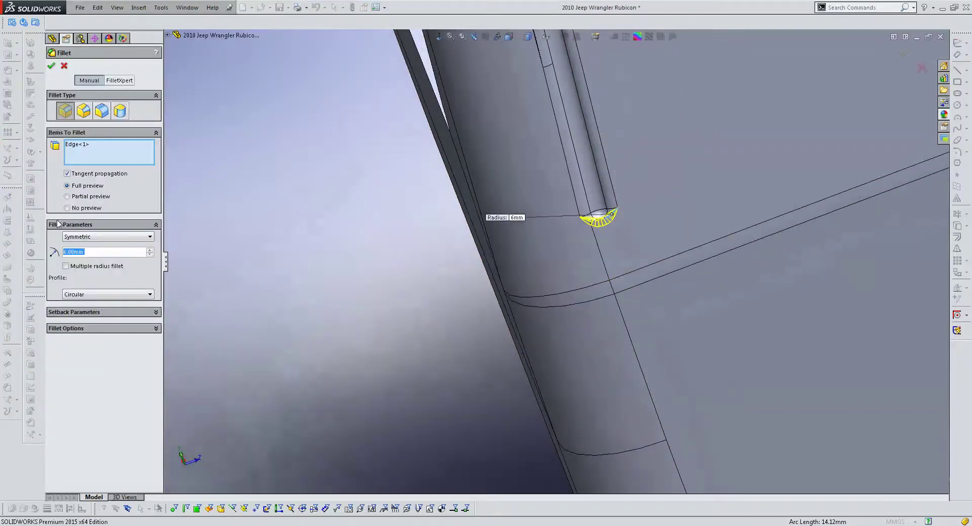
text(10)
key(Return)
mouse_move(557, 304)
middle_down()
mouse_move(681, 250)
mouse_move(548, 121)
middle_up()
scroll(548, 120, down, 5)
scroll(525, 132, down, 3)
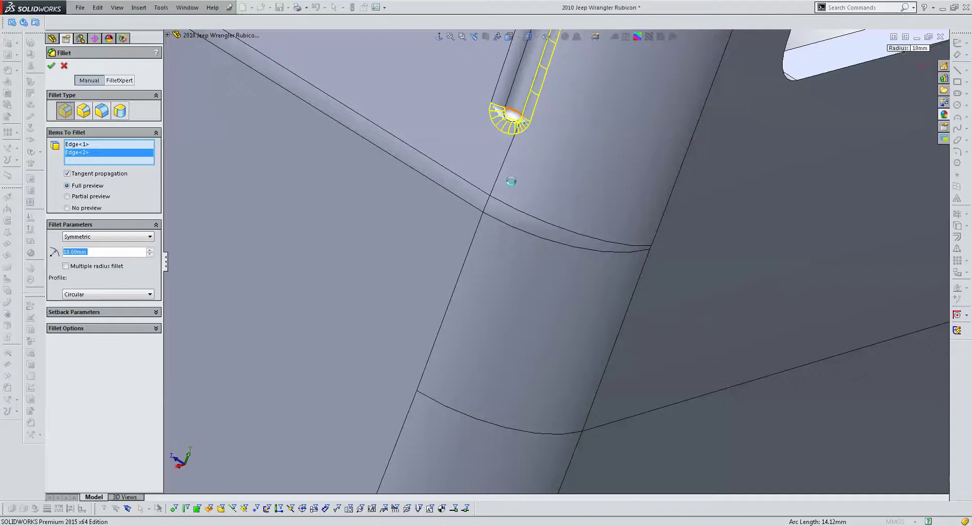
key(Return)
scroll(515, 186, up, 10)
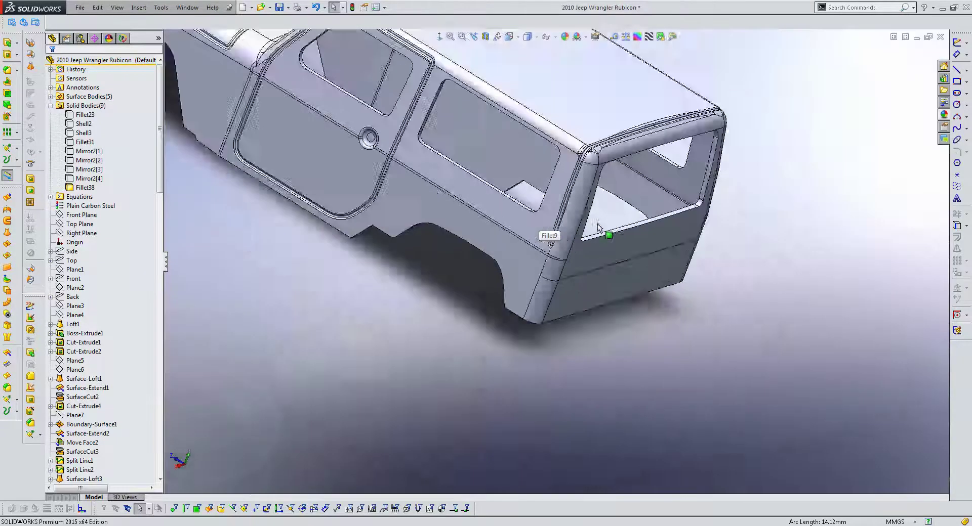
- Orbit around the rear opening to inspect the rounded pillar edges, collapsing Solid Bodies
middle_drag(597, 227, 597, 211)
scroll(473, 206, down, 5)
mouse_move(473, 206)
middle_down()
mouse_move(474, 260)
mouse_move(344, 213)
middle_up()
scroll(474, 260, up, 5)
click(51, 105)
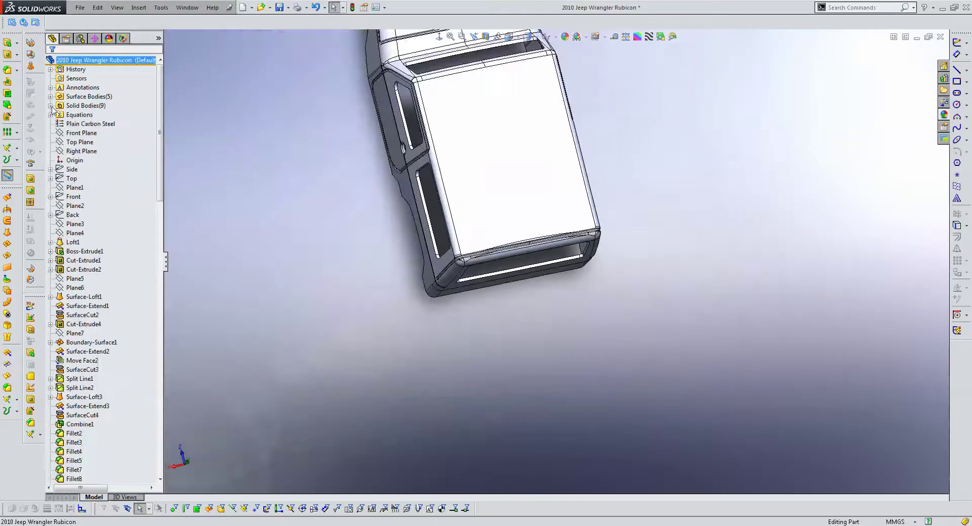
middle_drag(531, 47, 590, 238)
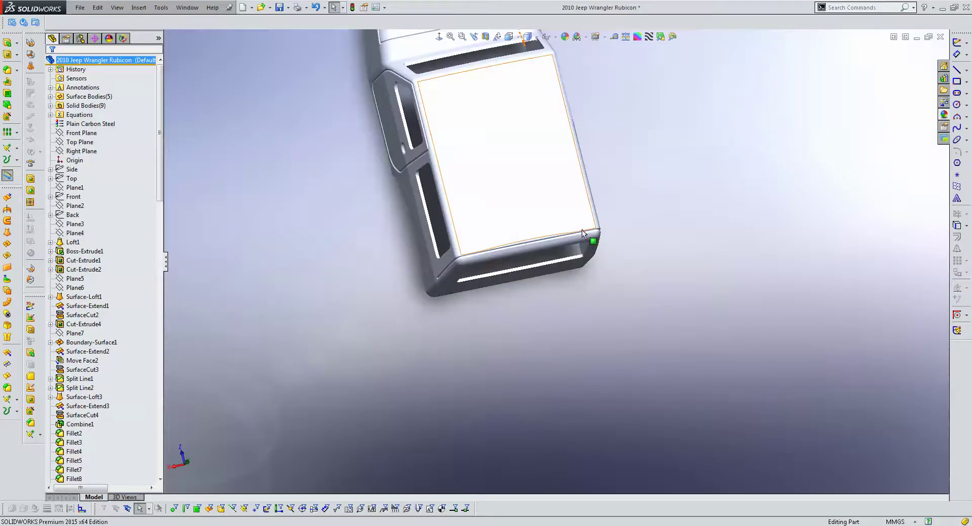
scroll(481, 234, down, 3)
mouse_move(480, 234)
middle_down()
mouse_move(525, 152)
mouse_move(513, 205)
middle_up()
scroll(525, 152, down, 3)
scroll(513, 206, up, 3)
scroll(511, 222, up, 3)
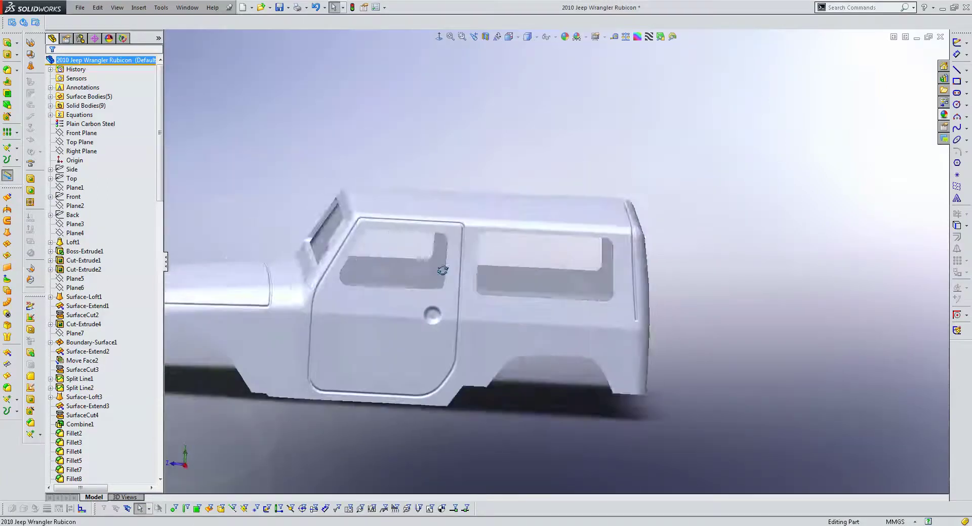
- Turn the Jeep side-on and switch the display to Shaded With Edges
mouse_move(464, 67)
middle_down()
mouse_move(624, 245)
mouse_move(609, 224)
middle_up()
scroll(624, 245, down, 2)
scroll(621, 248, up, 2)
click(527, 37)
click(530, 54)
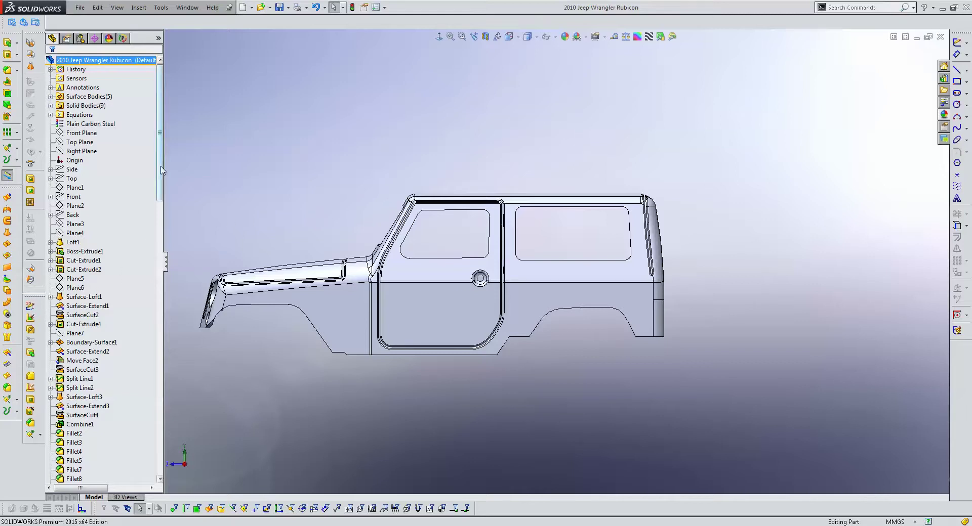
drag(161, 170, 156, 132)
- Hide the Jeep body so only the Side blueprint picture remains visible
right_click(72, 170)
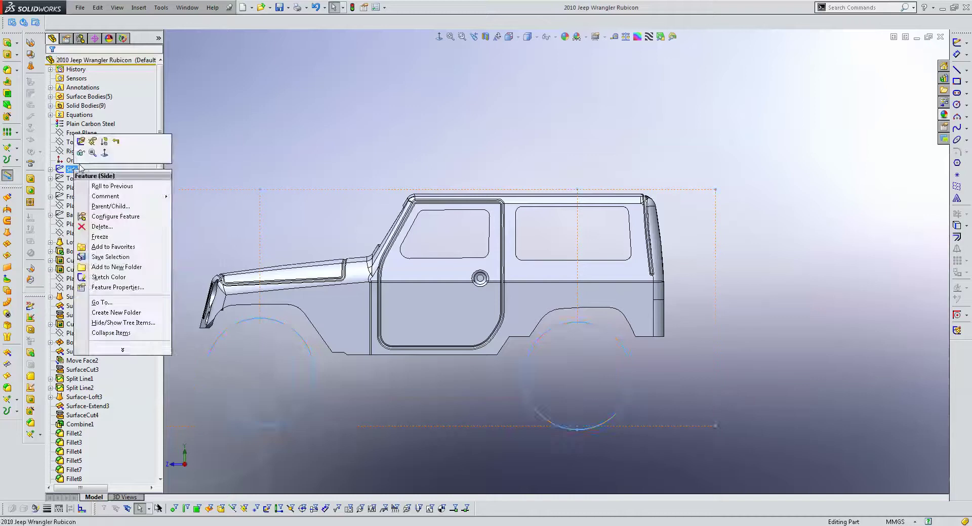
scroll(423, 188, down, 3)
scroll(423, 188, down, 1)
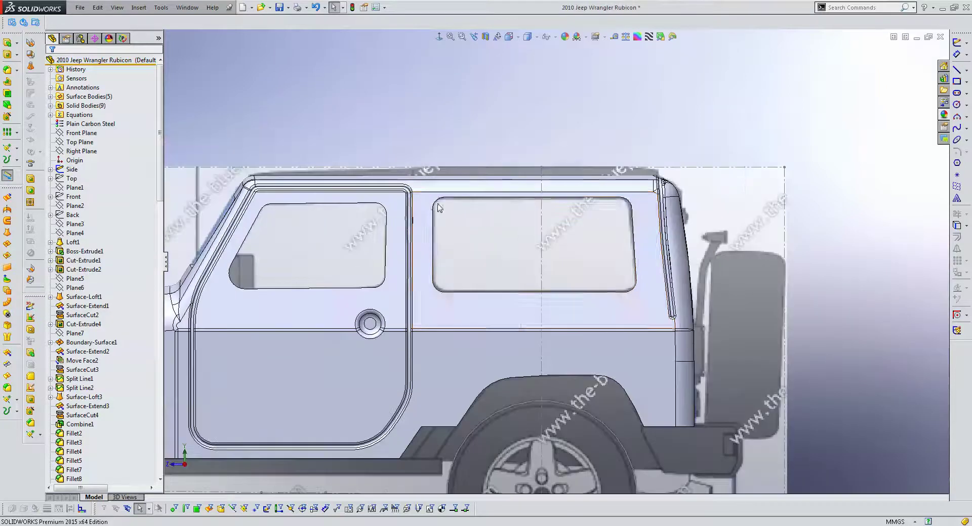
scroll(423, 189, down, 1)
right_click(423, 188)
click(448, 161)
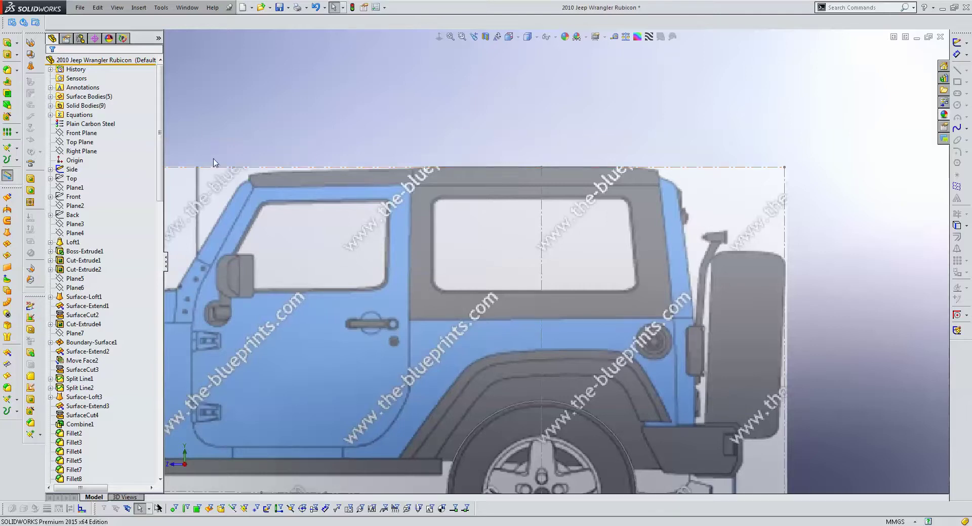
key(ctrl+z)
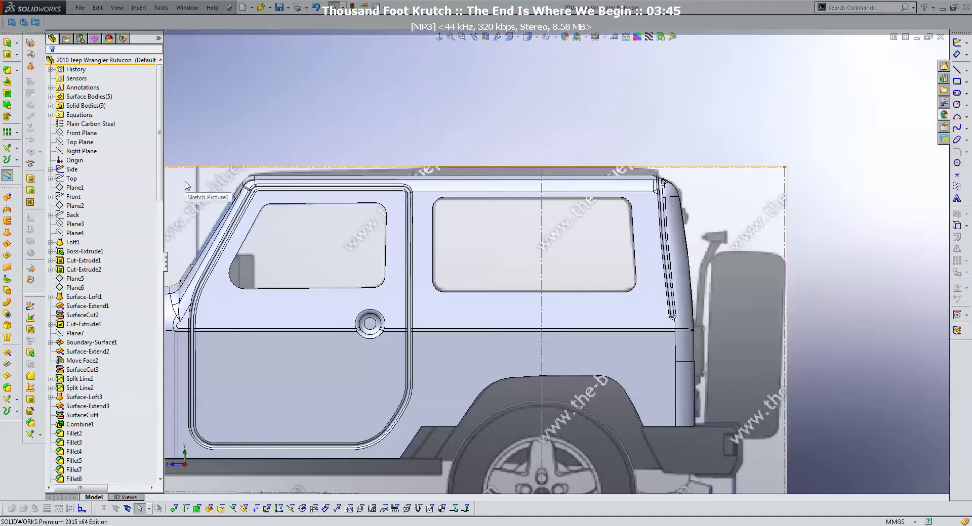
right_click(278, 198)
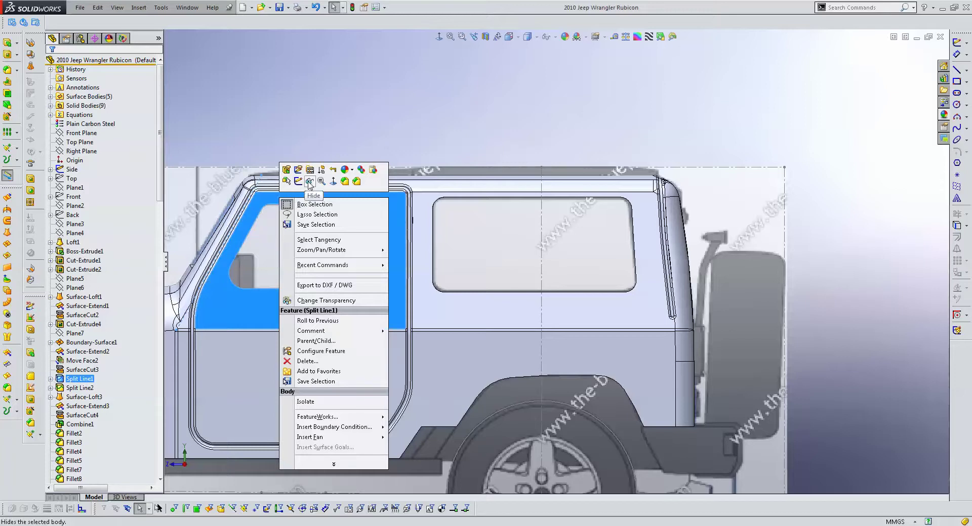
click(310, 182)
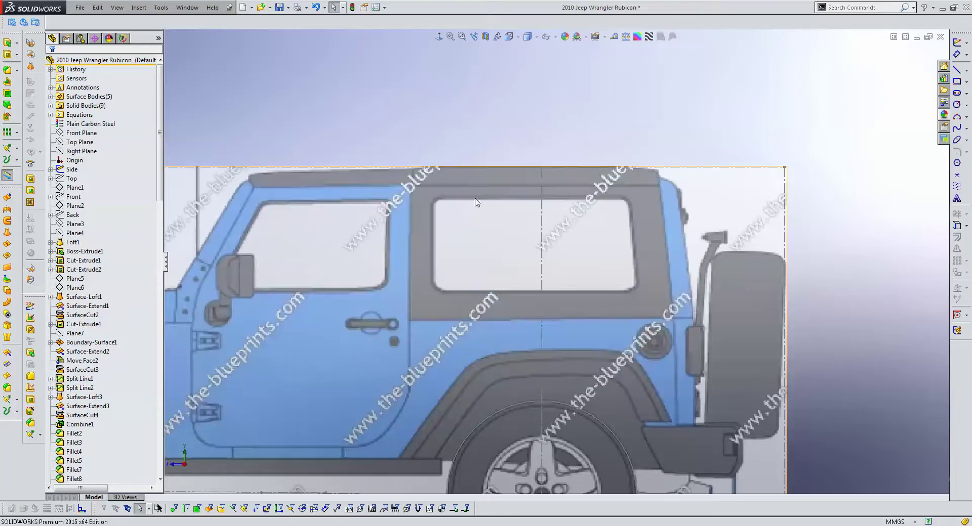
- Draw a horizontal Right Plane line along the blueprint's window base and exit the sketch
click(96, 151)
click(958, 45)
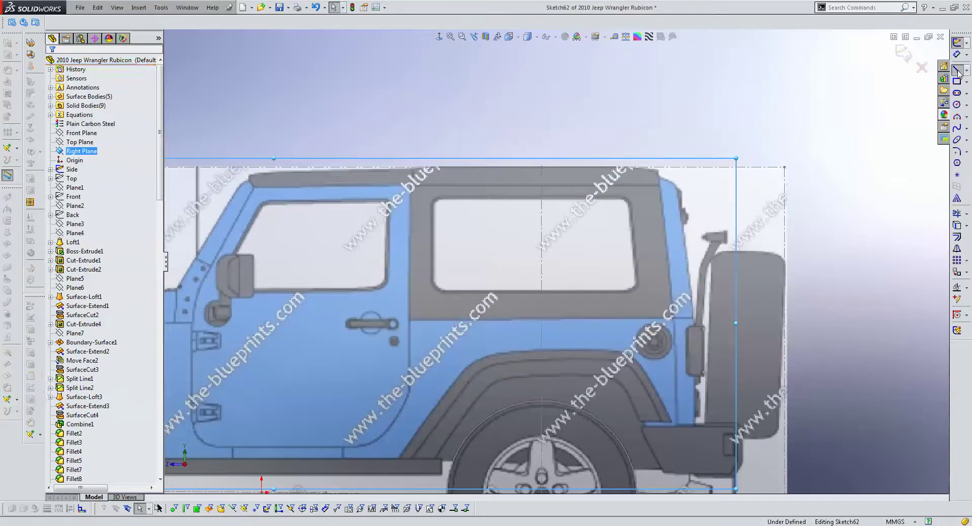
click(957, 70)
click(318, 345)
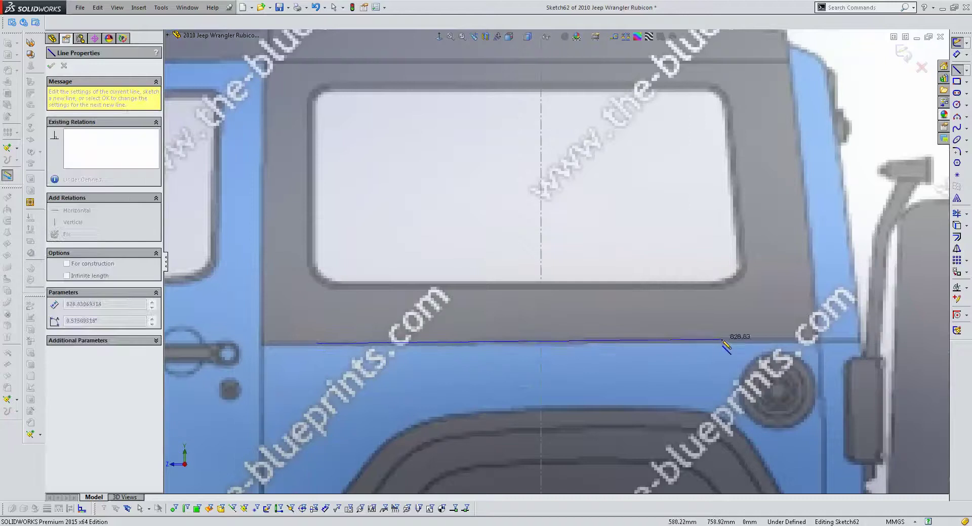
click(829, 344)
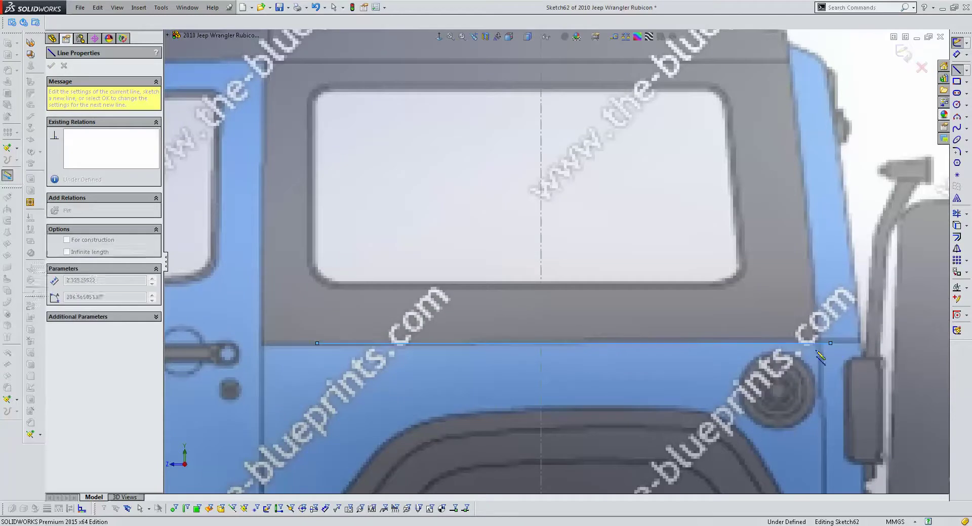
key(Escape)
drag(319, 344, 231, 344)
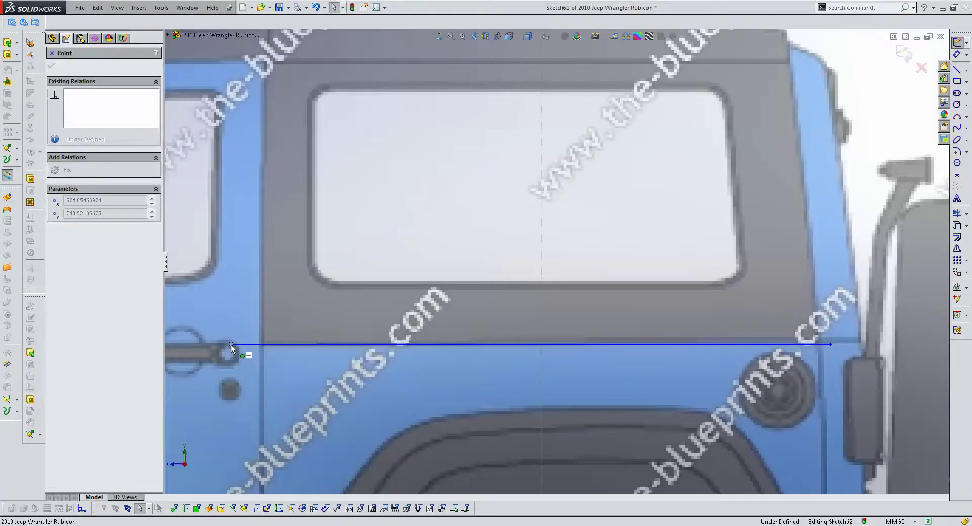
drag(830, 344, 855, 341)
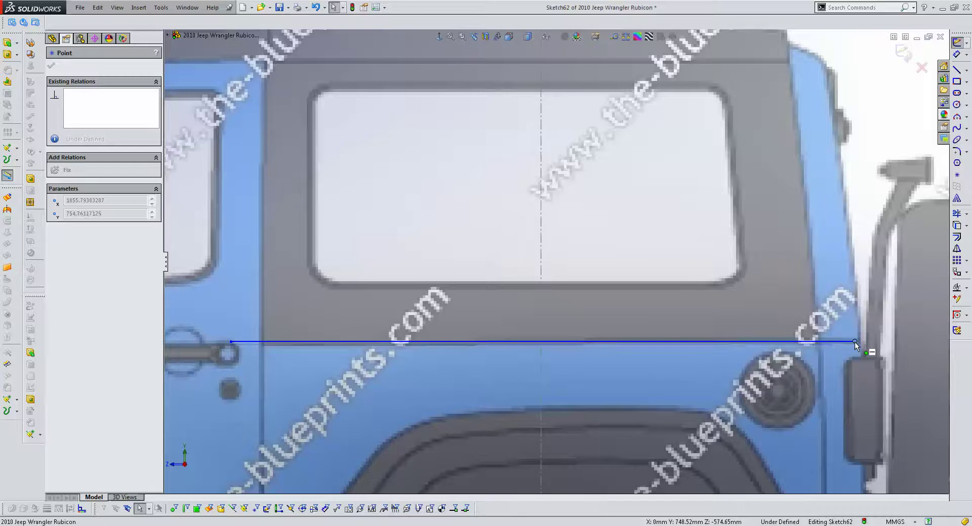
click(698, 364)
scroll(699, 365, up, 3)
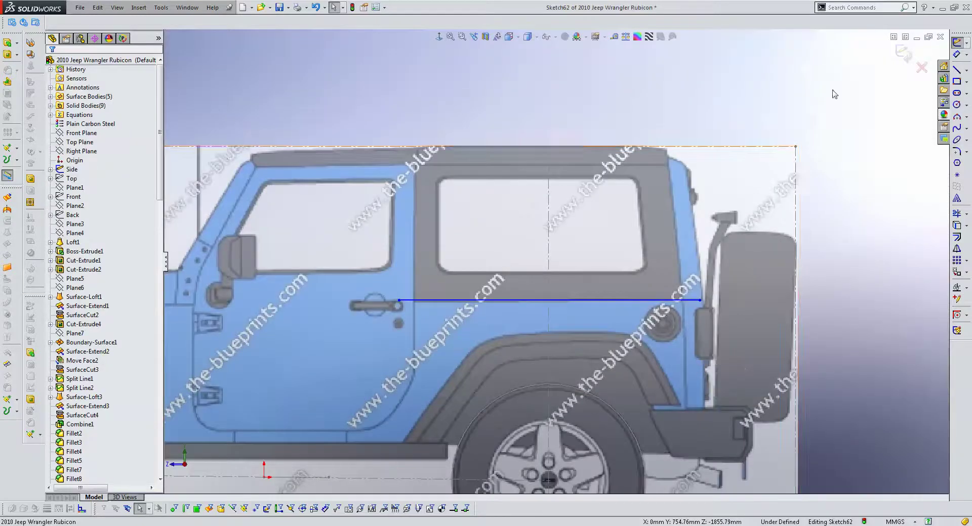
click(904, 53)
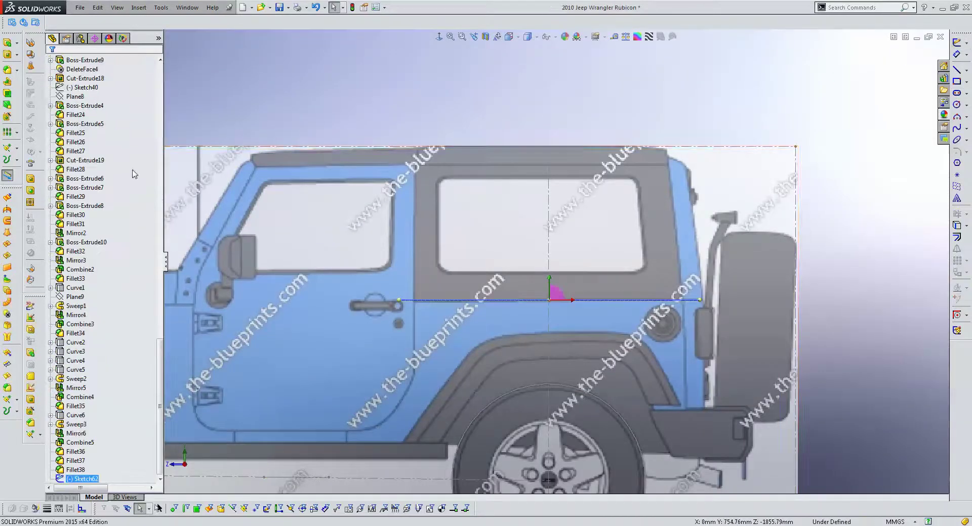
- Hide the blueprint picture and show the Fillet38 Jeep body again
right_click(361, 148)
click(395, 279)
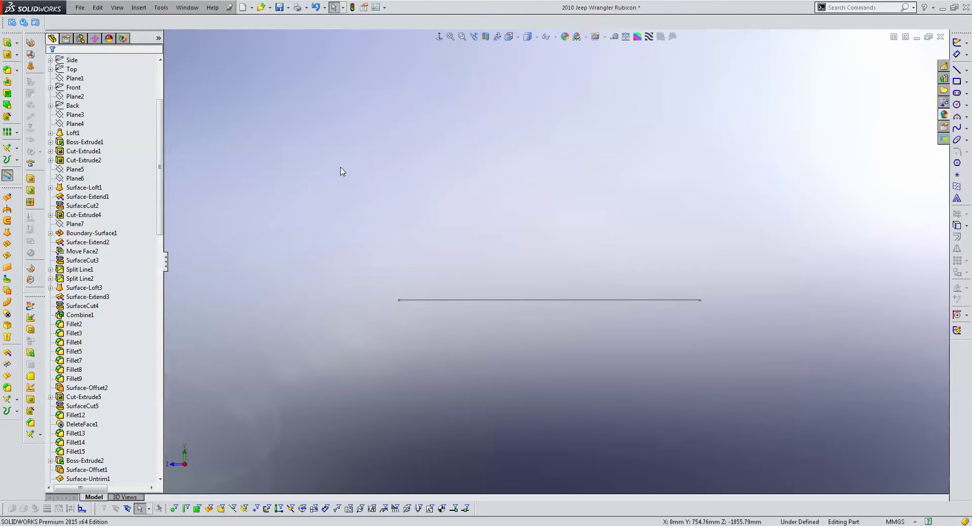
scroll(101, 278, down, 5)
scroll(96, 354, down, 5)
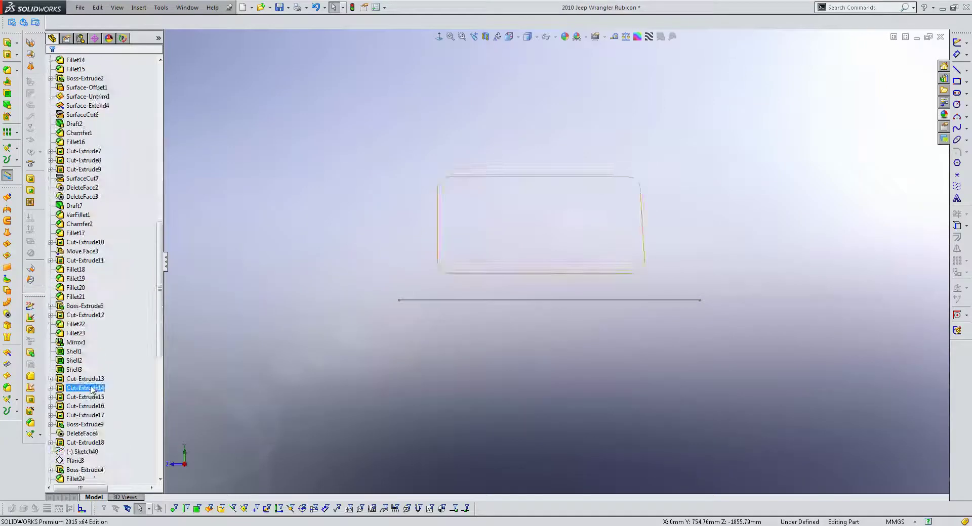
scroll(92, 390, down, 5)
click(89, 390)
scroll(91, 394, down, 2)
right_click(76, 470)
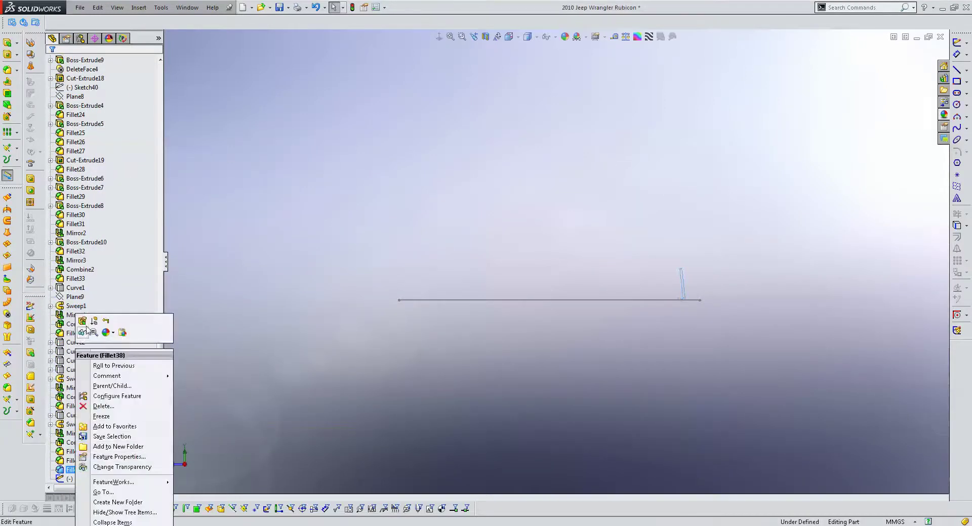
click(82, 333)
- Expand Sweep3 and select the swept tube body to inspect it
click(71, 426)
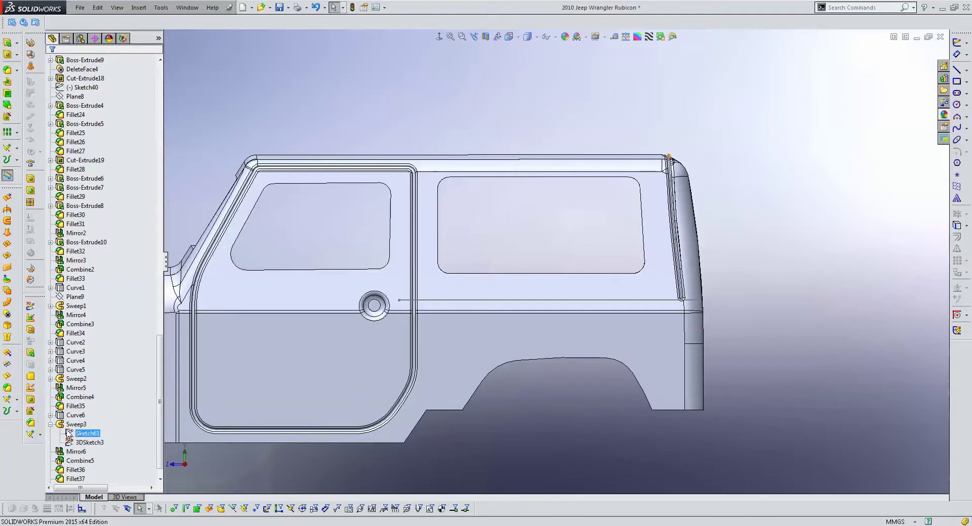
click(51, 425)
scroll(436, 369, down, 3)
scroll(450, 357, down, 3)
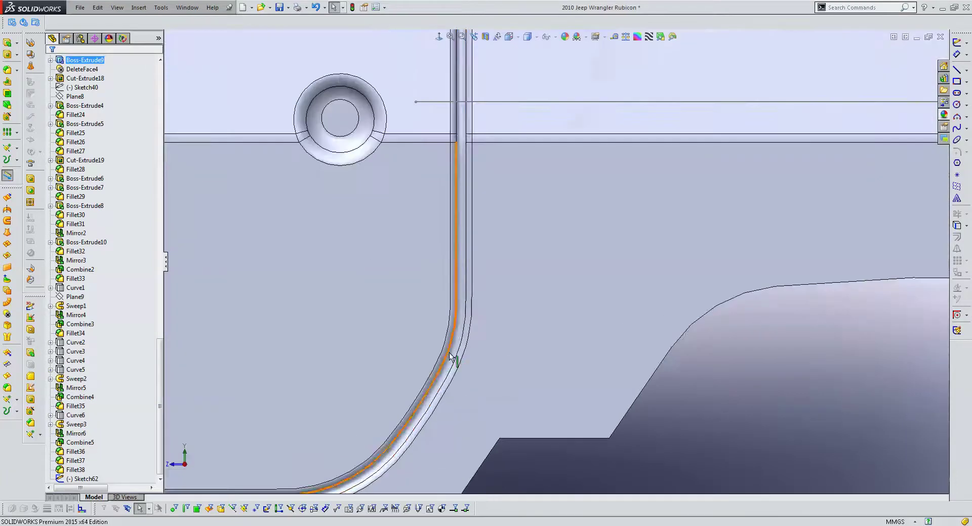
click(450, 357)
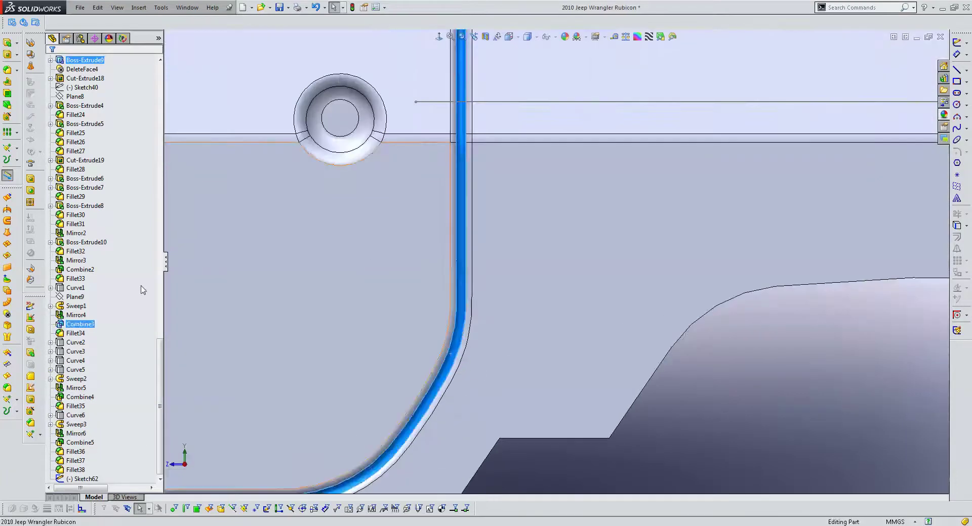
click(76, 324)
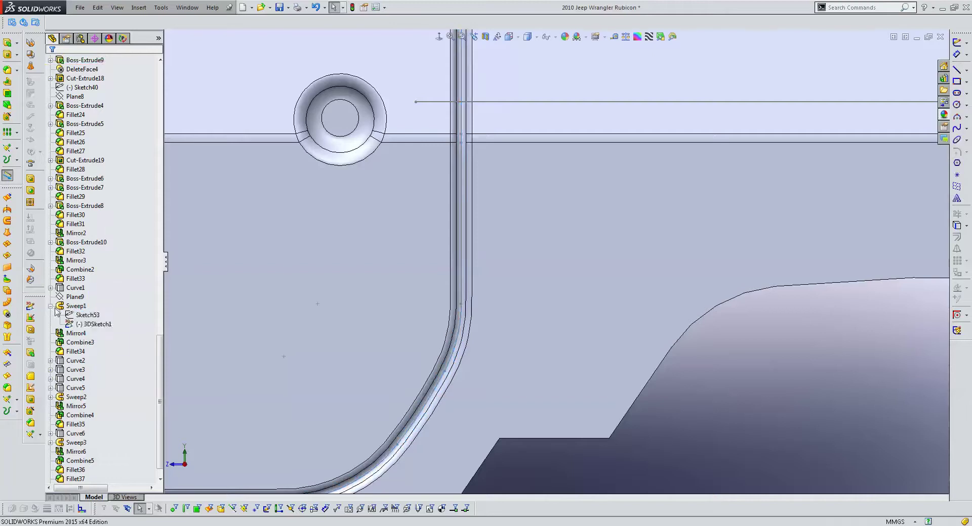
scroll(461, 241, up, 2)
scroll(517, 187, down, 3)
- Reopen Sketch62 for editing
click(510, 178)
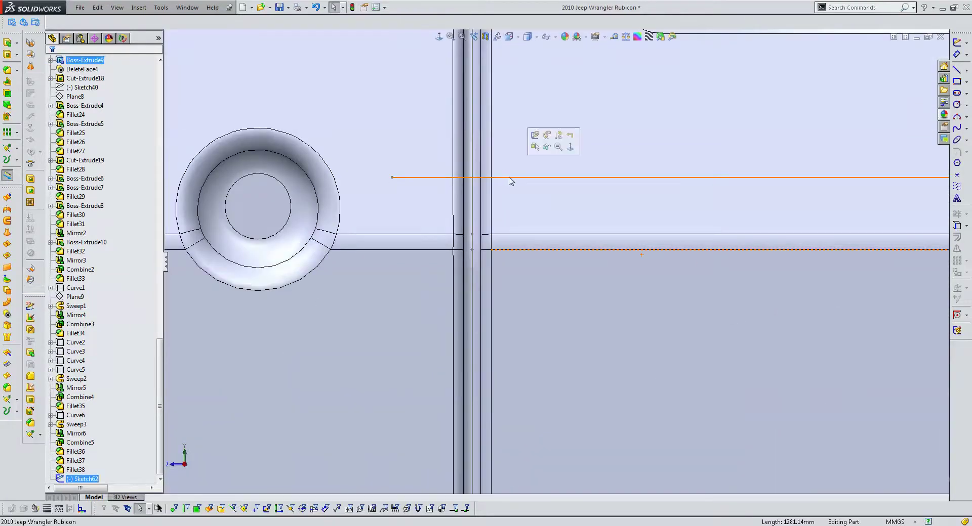
click(535, 136)
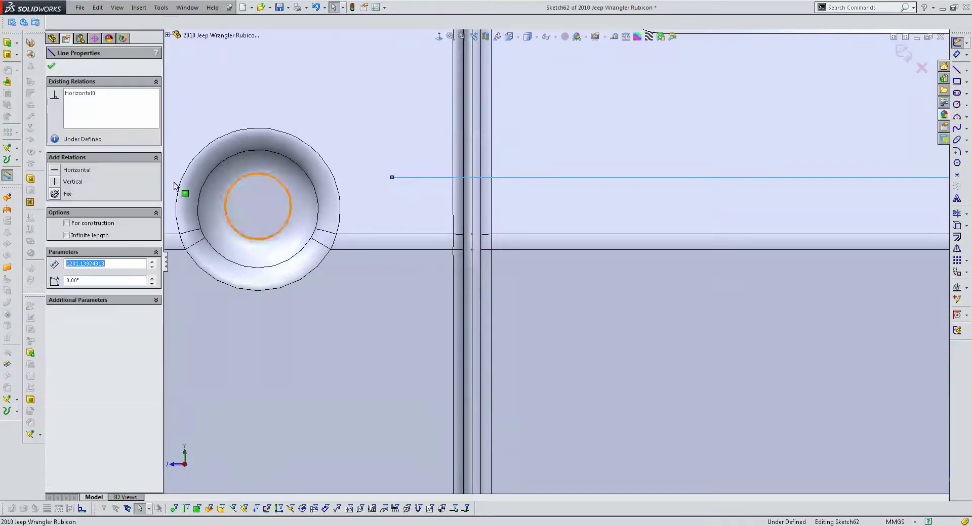
key(Escape)
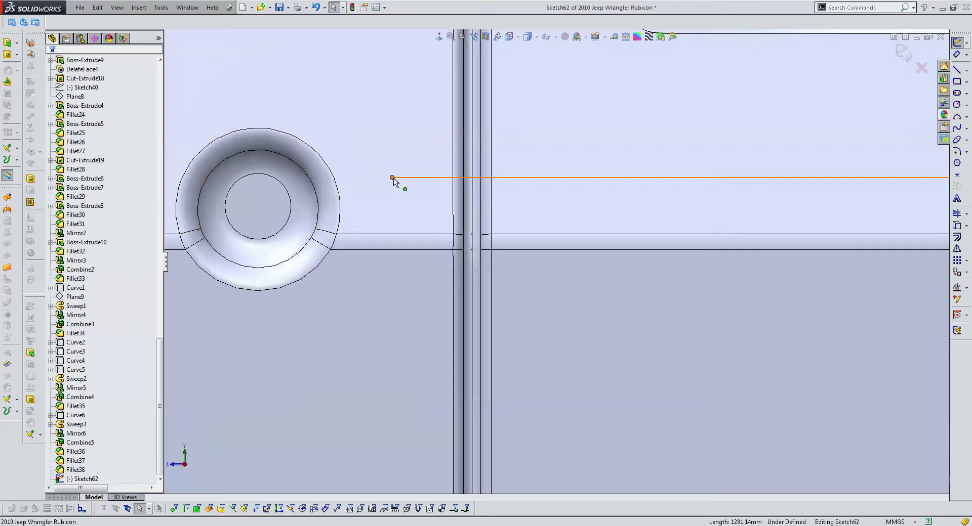
click(393, 178)
key(Escape)
scroll(591, 274, up, 2)
scroll(615, 285, up, 3)
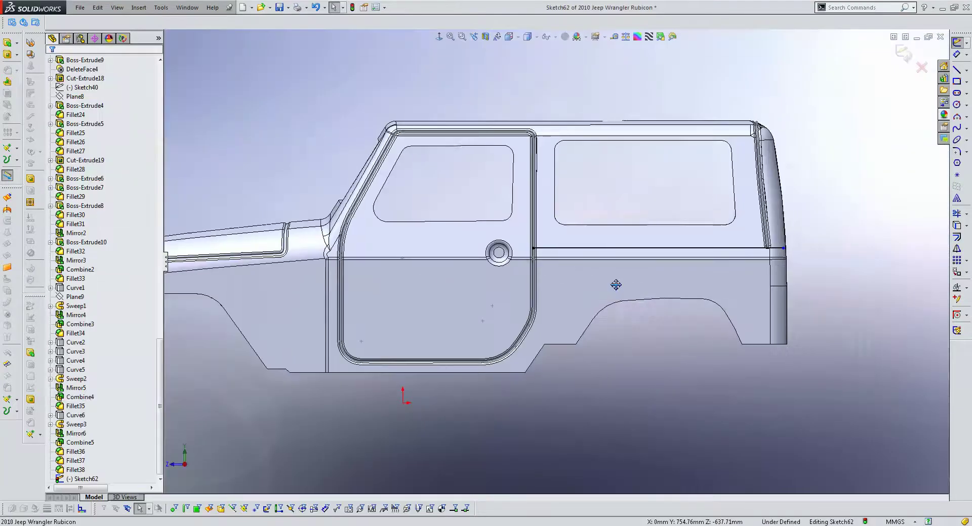
scroll(616, 274, down, 3)
scroll(672, 276, down, 2)
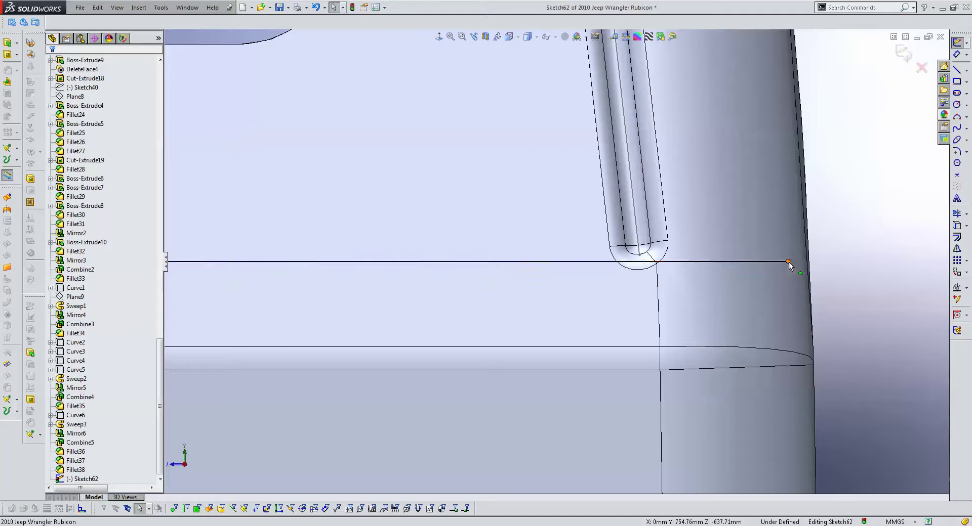
- Drag the line's right end to the pillar tube and add a Pierce relation
drag(789, 262, 647, 280)
ctrl+click(639, 268)
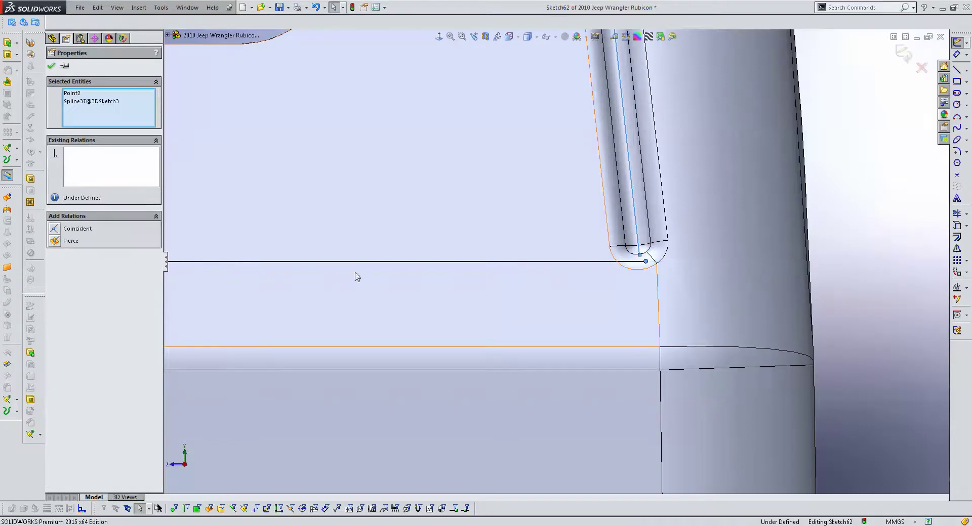
click(81, 242)
key(Escape)
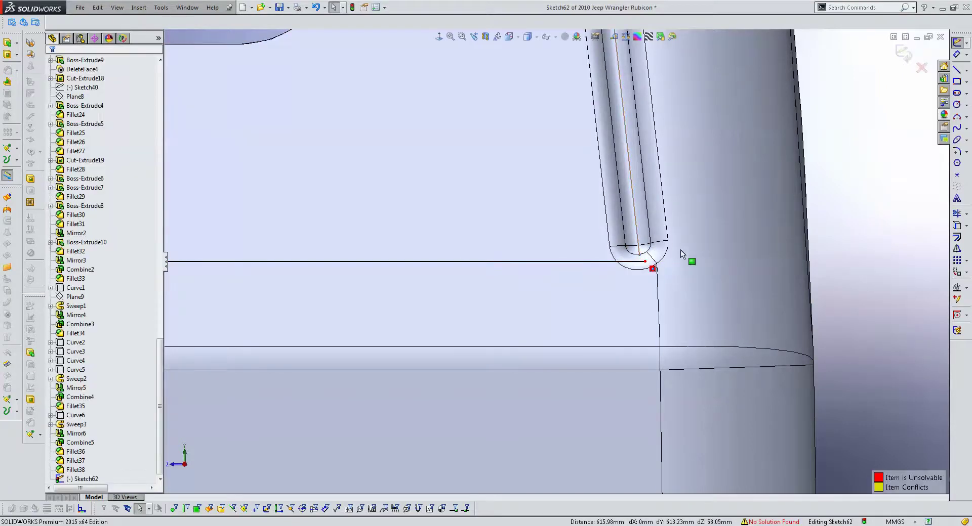
scroll(633, 273, down, 5)
scroll(633, 273, down, 3)
- Make the endpoint coincident with the tube-bottom point and exit the fully defined sketch
click(523, 267)
drag(523, 266, 492, 263)
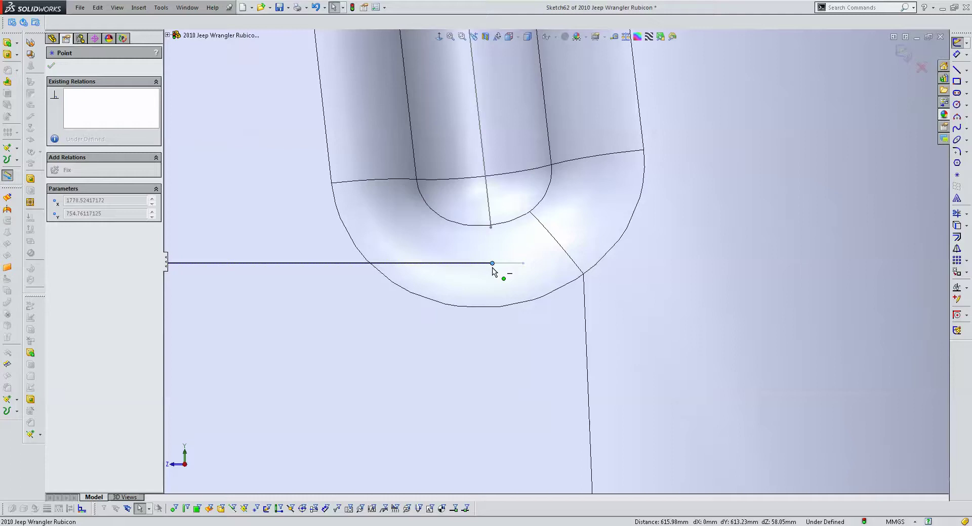
ctrl+click(491, 228)
click(77, 253)
key(Escape)
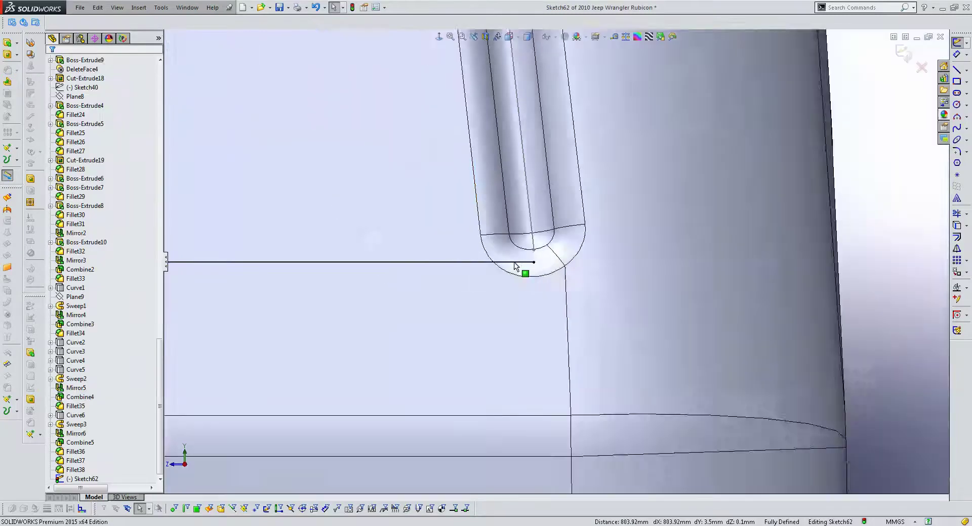
scroll(514, 272, up, 3)
scroll(477, 267, up, 2)
scroll(501, 262, up, 5)
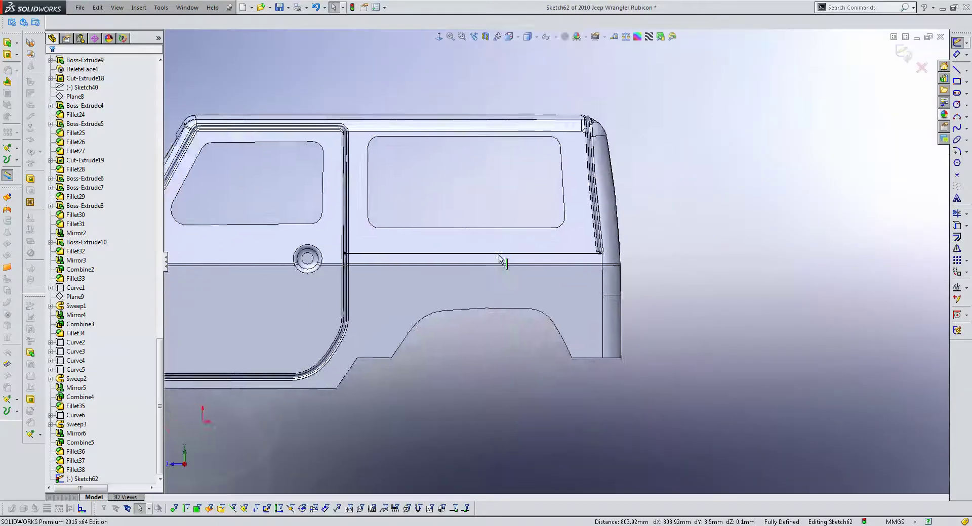
scroll(358, 254, down, 4)
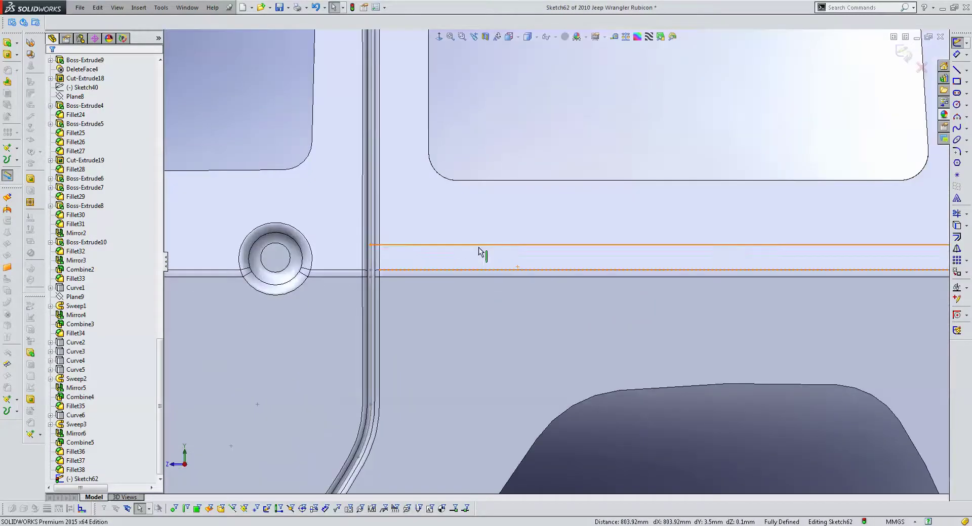
key(ctrl+b)
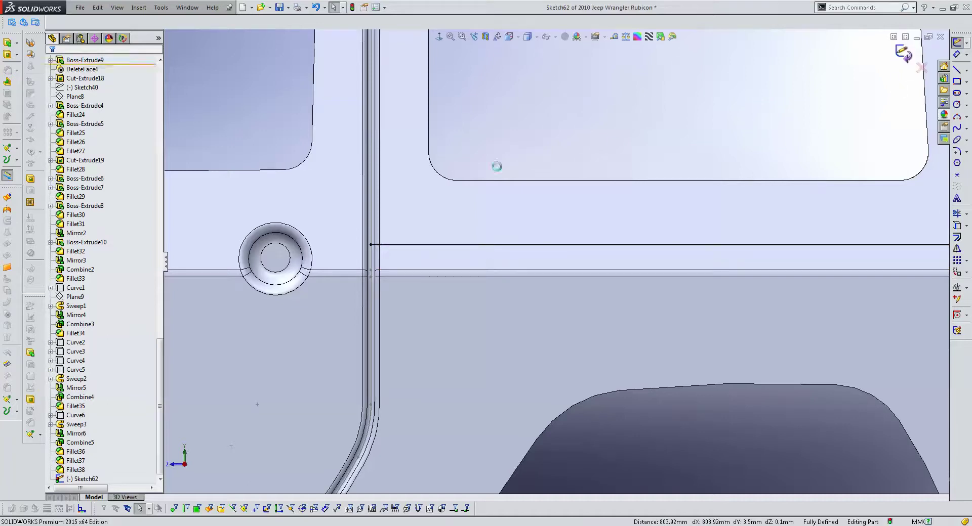
scroll(579, 256, up, 2)
scroll(572, 261, up, 3)
scroll(572, 261, down, 3)
scroll(571, 260, down, 3)
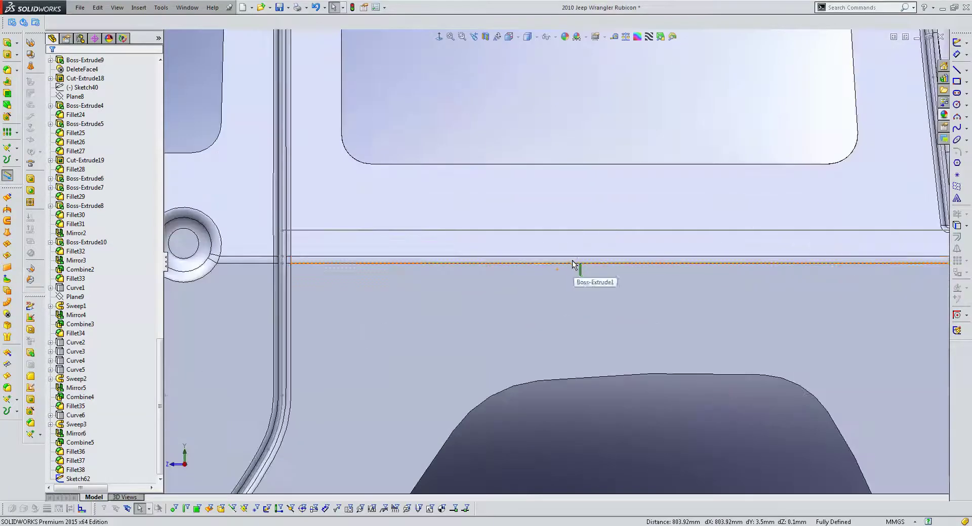
scroll(571, 261, up, 2)
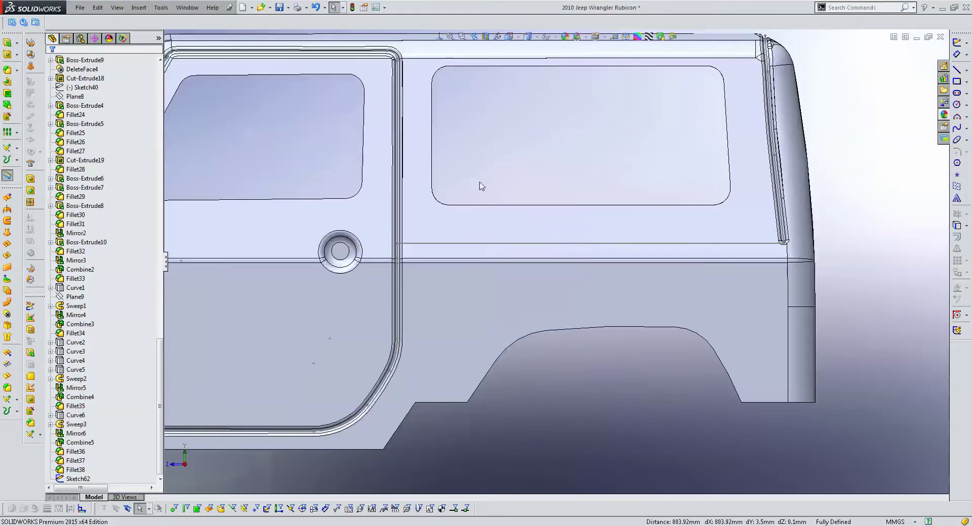
- Project Sketch62's beltline onto the upper rear side face as Curve7, using Sketch on faces
click(17, 411)
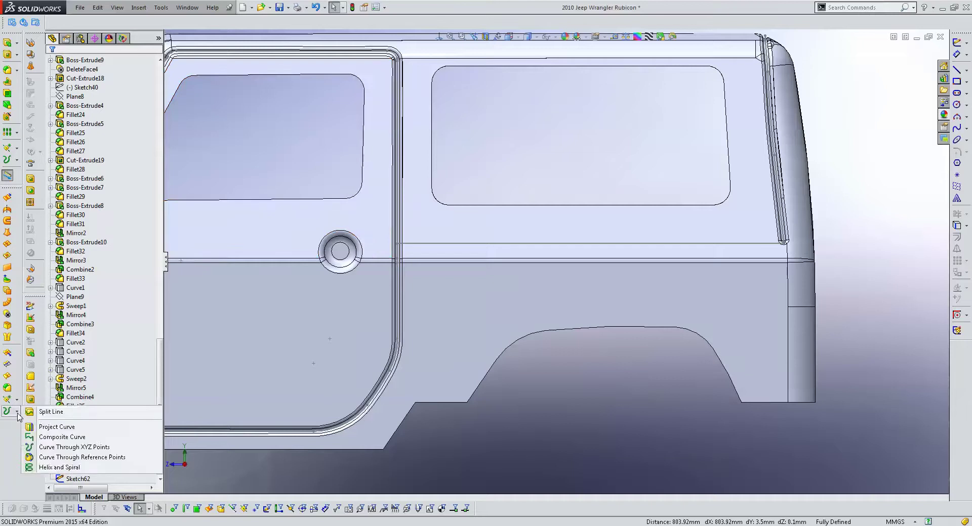
click(56, 426)
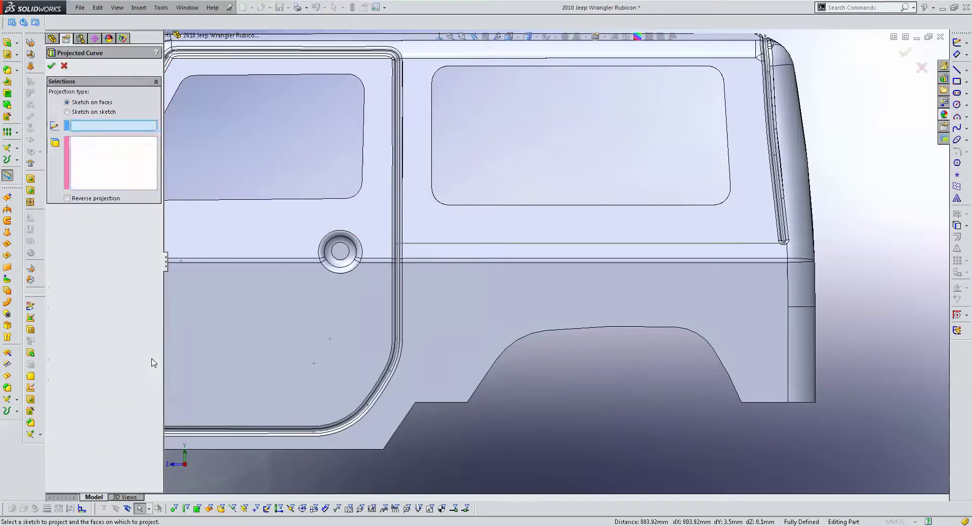
click(433, 244)
click(442, 228)
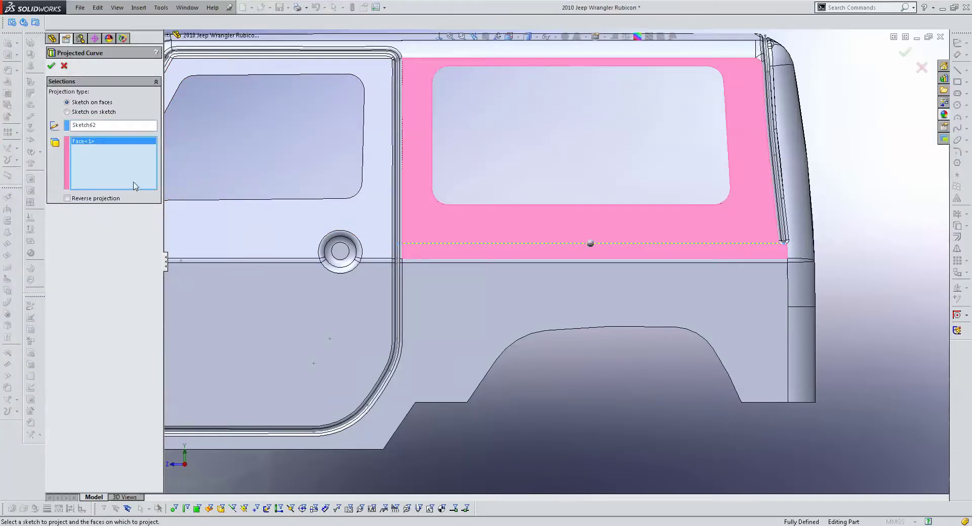
key(Return)
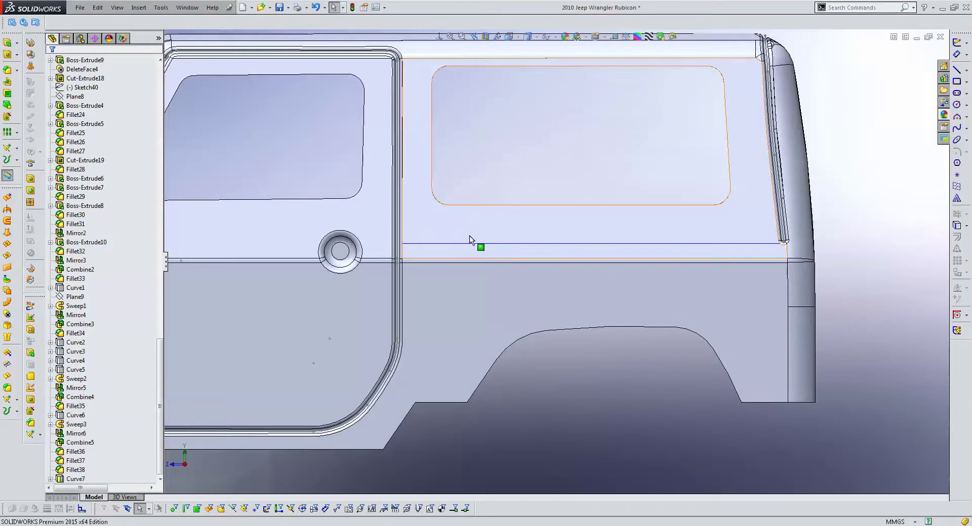
click(602, 233)
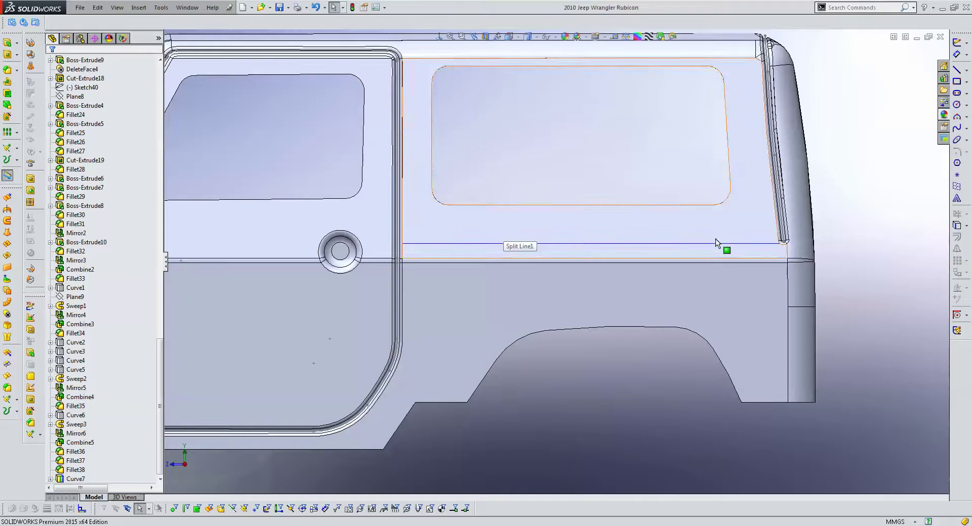
right_click(780, 222)
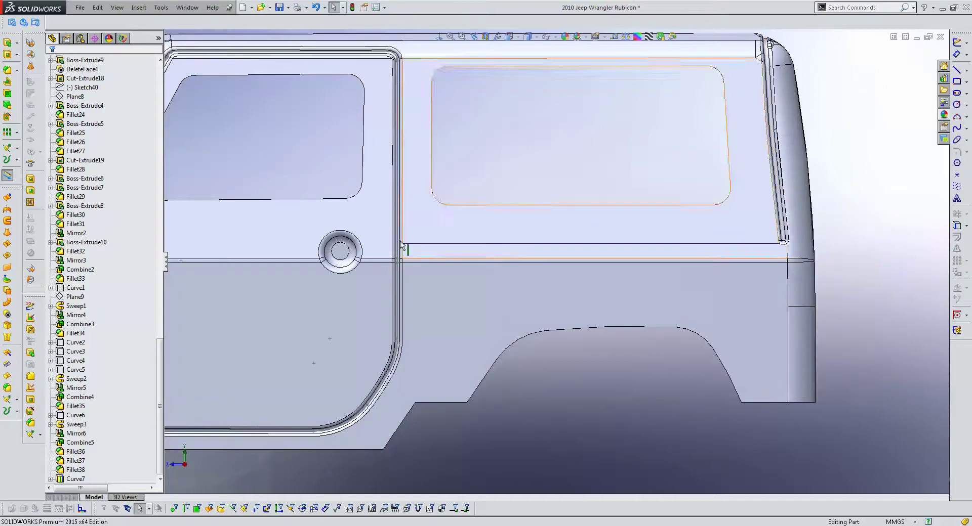
right_click(399, 194)
click(445, 225)
scroll(557, 259, up, 4)
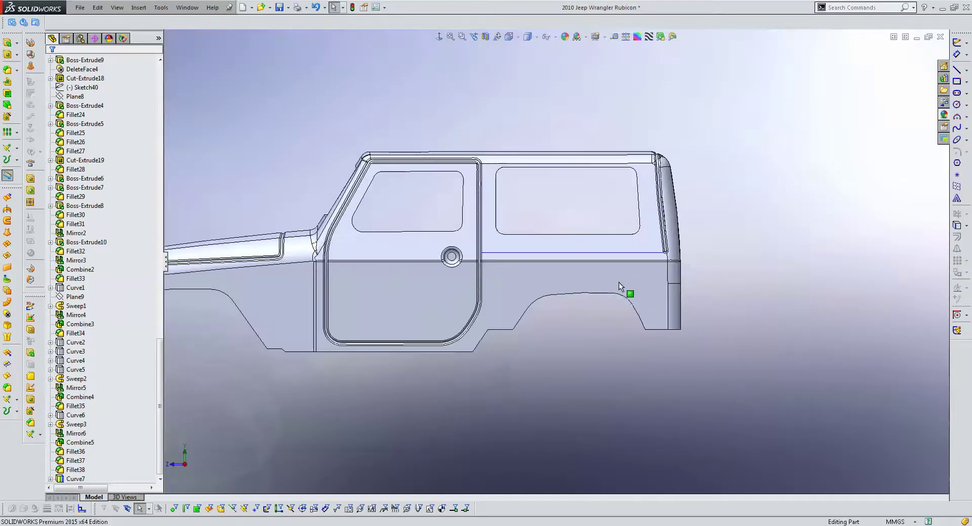
- Edit 3DSketch4 and hide Curve7
click(968, 43)
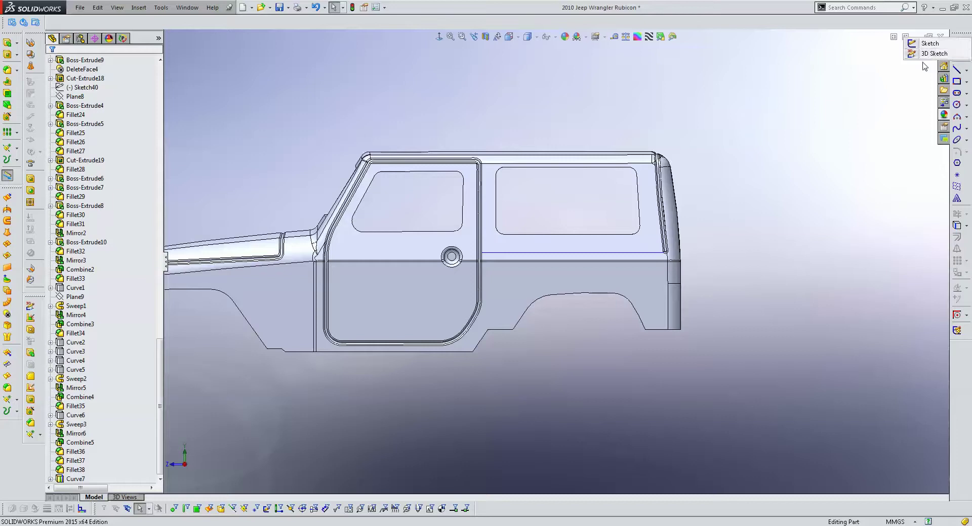
click(564, 256)
key(Escape)
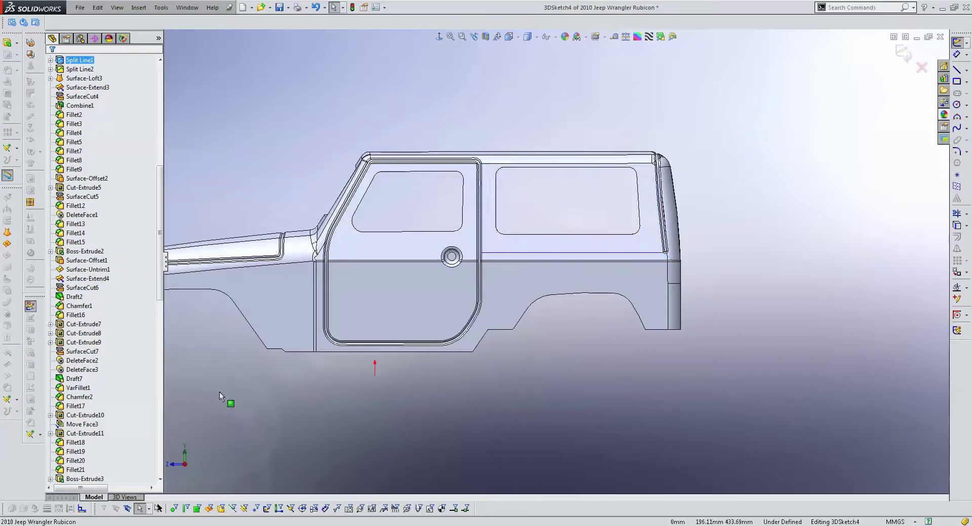
scroll(161, 262, down, 15)
click(572, 253)
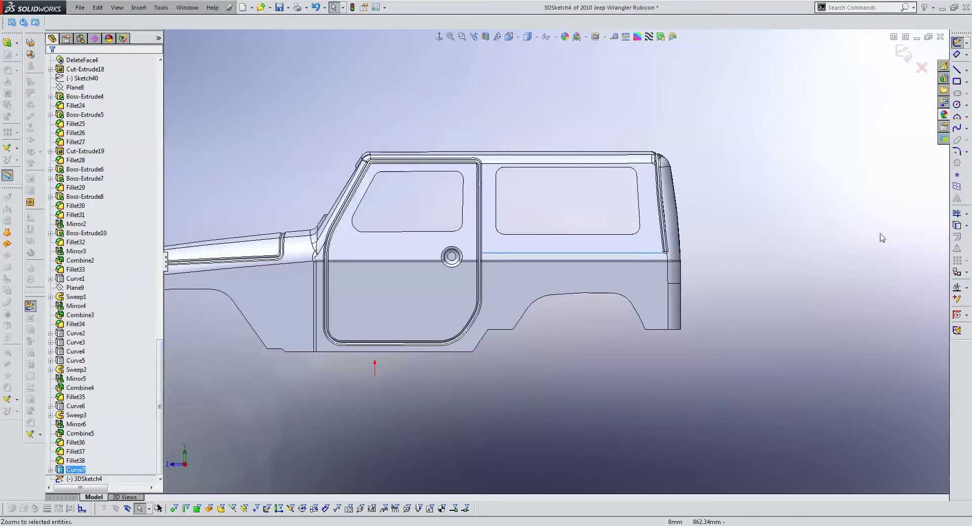
right_click(82, 471)
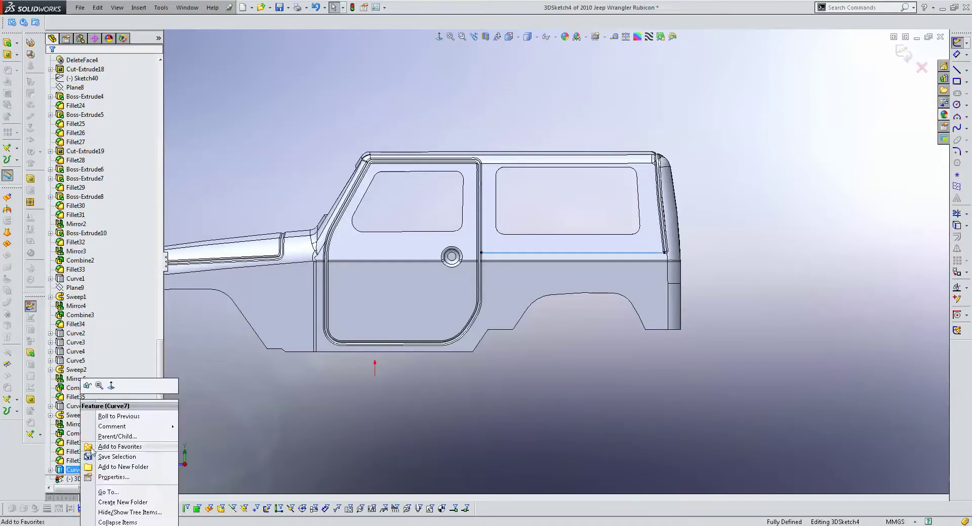
click(87, 386)
- Drag the line's ends onto the rear corner fillet edge and front door seam, then exit
scroll(633, 253, down, 2)
scroll(586, 275, down, 3)
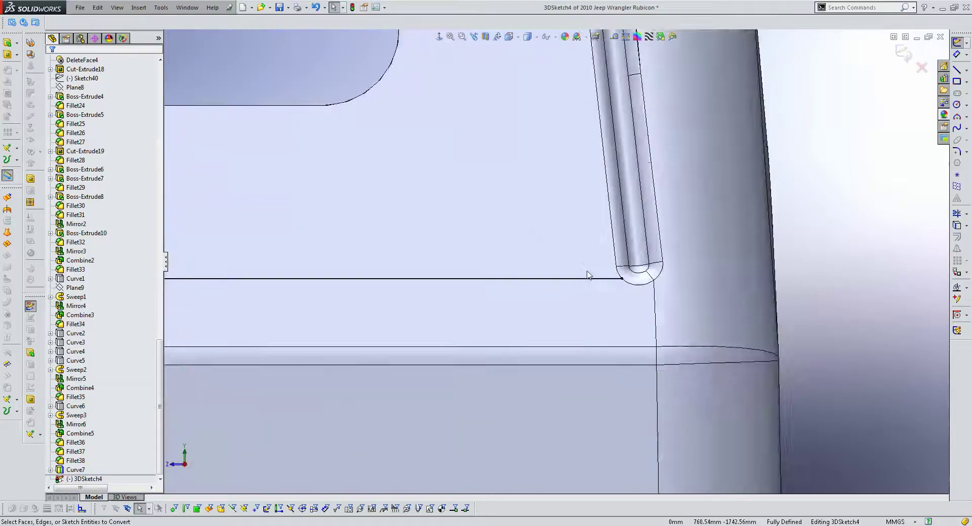
scroll(624, 285, down, 3)
drag(590, 275, 633, 276)
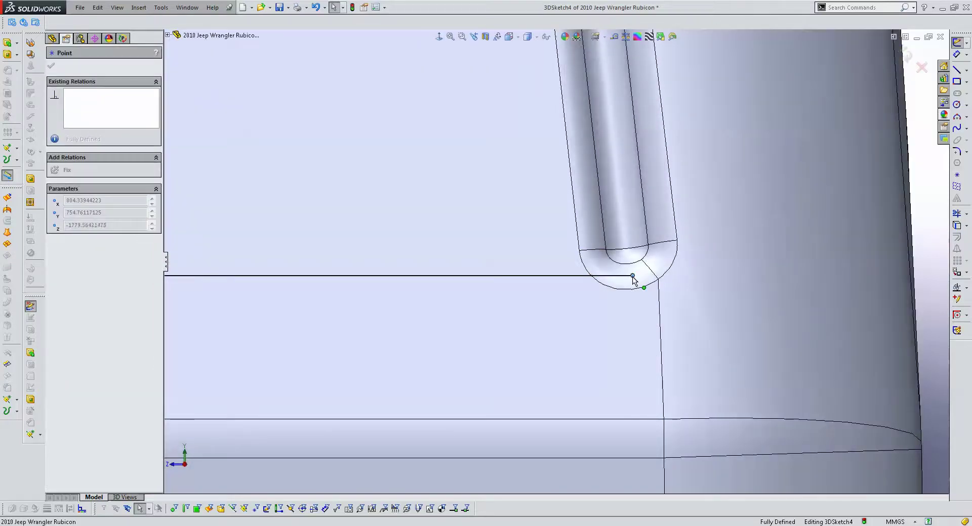
scroll(491, 299, up, 3)
scroll(753, 280, up, 2)
scroll(330, 288, up, 2)
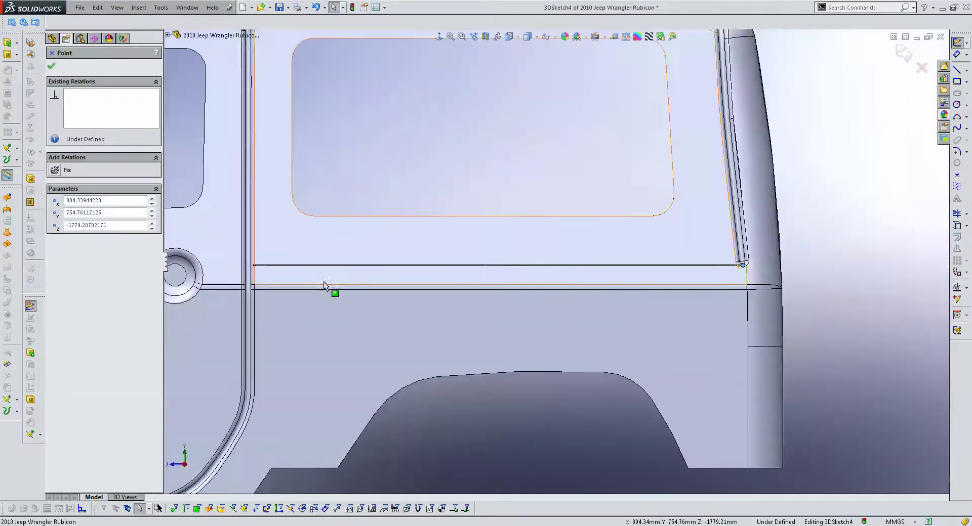
scroll(399, 275, down, 1)
scroll(393, 263, down, 3)
click(388, 237)
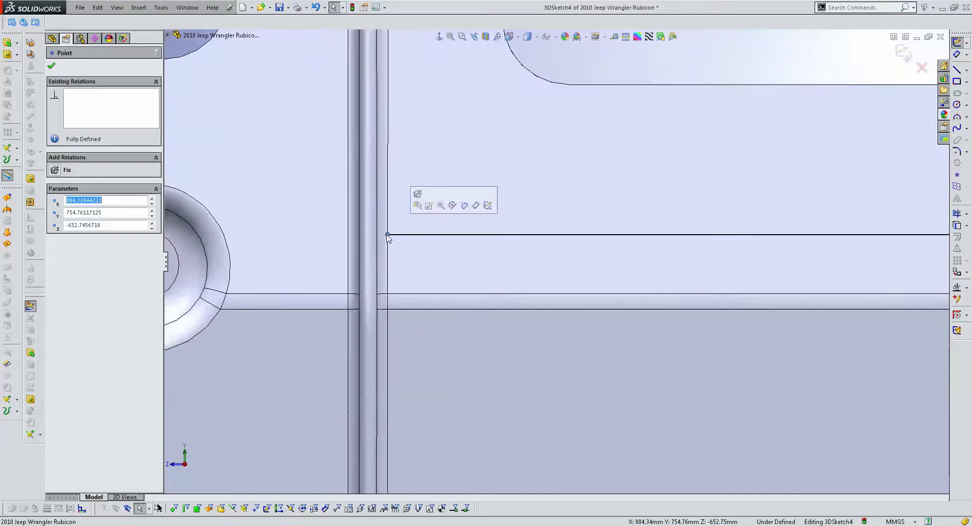
drag(388, 237, 367, 244)
scroll(543, 260, up, 3)
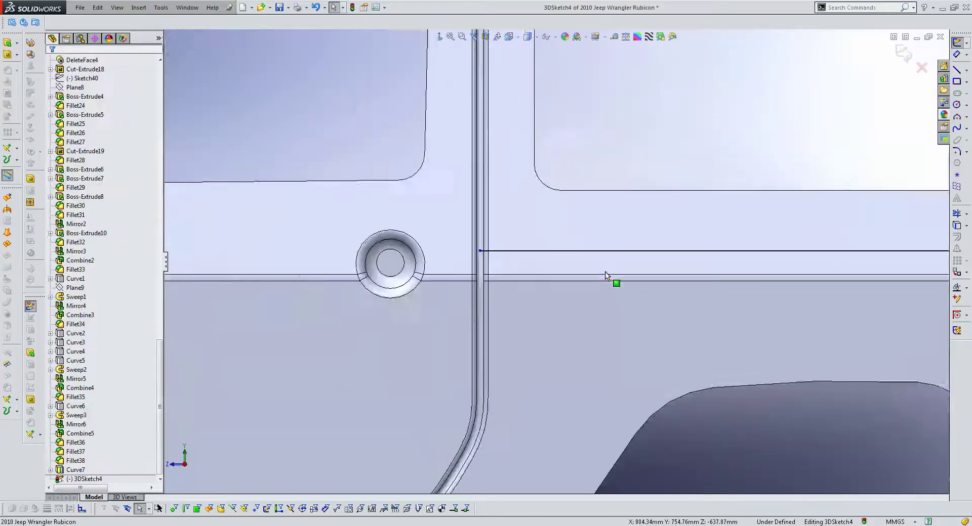
click(903, 53)
- Create a reference plane perpendicular to Line2 at its front end, Point2
scroll(497, 254, down, 2)
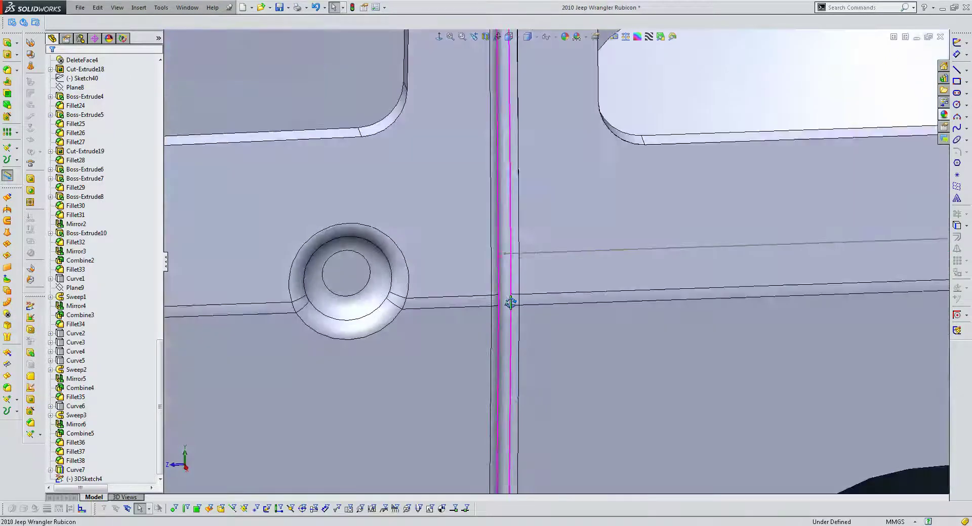
scroll(501, 255, down, 2)
click(505, 246)
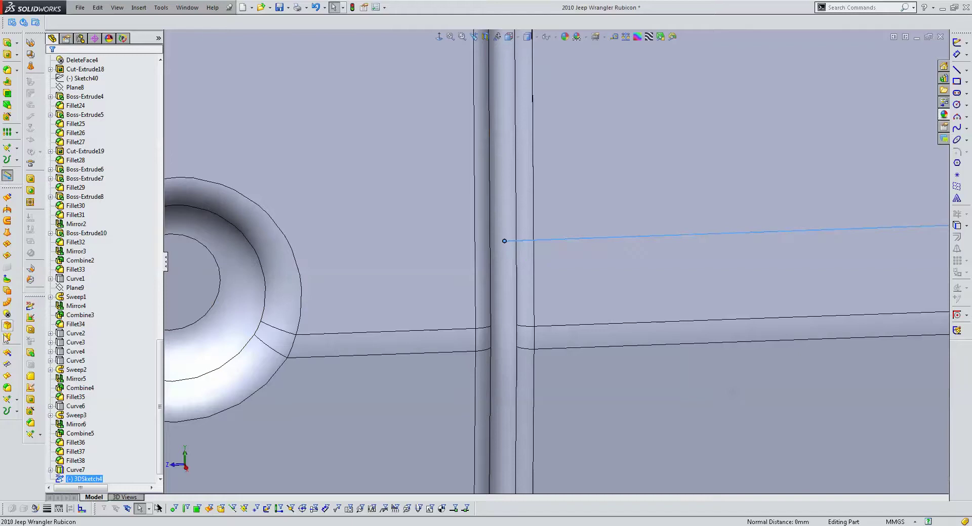
click(18, 401)
click(34, 400)
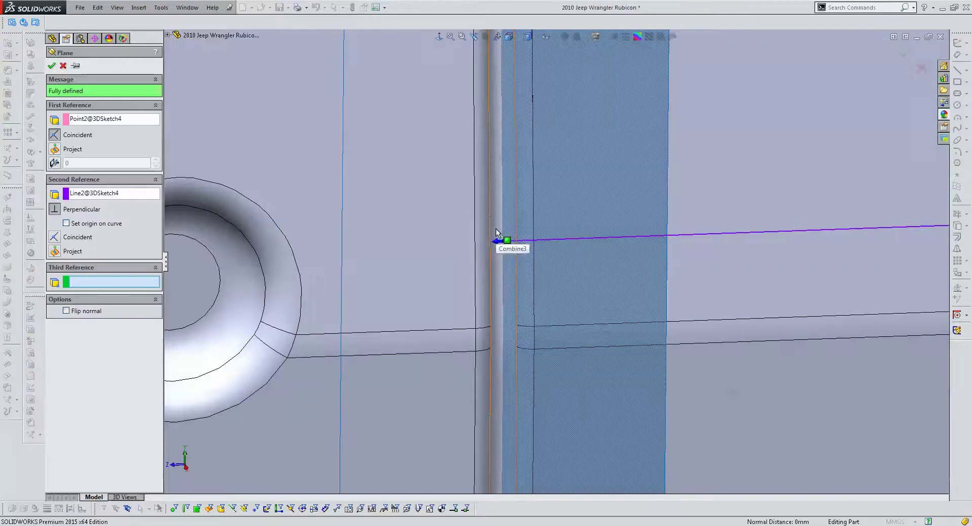
key(Return)
- Sketch a circle on Plane10 near the beltline line's front end
click(960, 43)
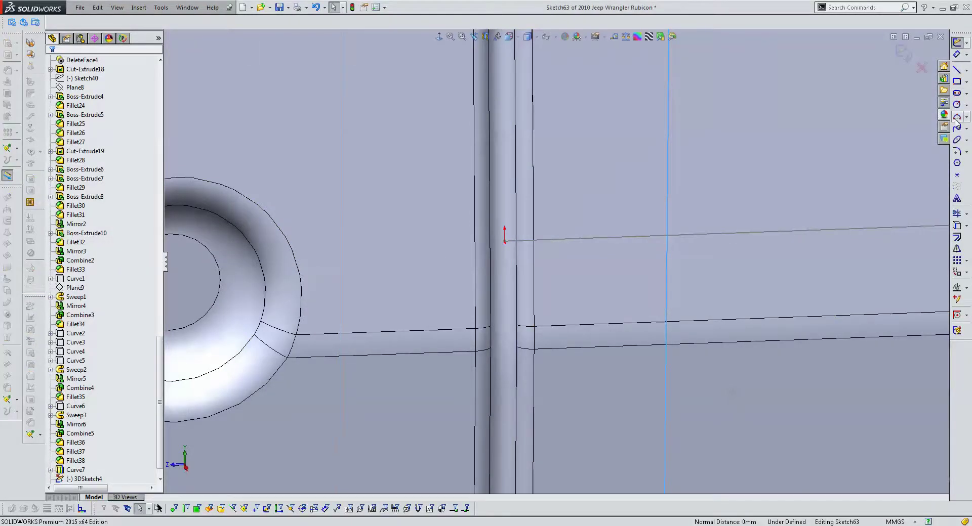
click(957, 105)
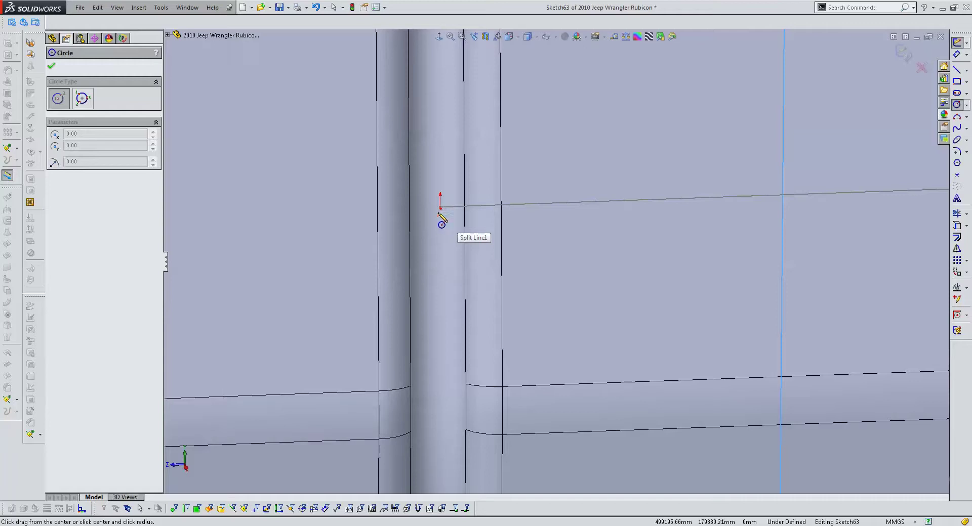
scroll(506, 248, up, 3)
middle_drag(548, 249, 567, 245)
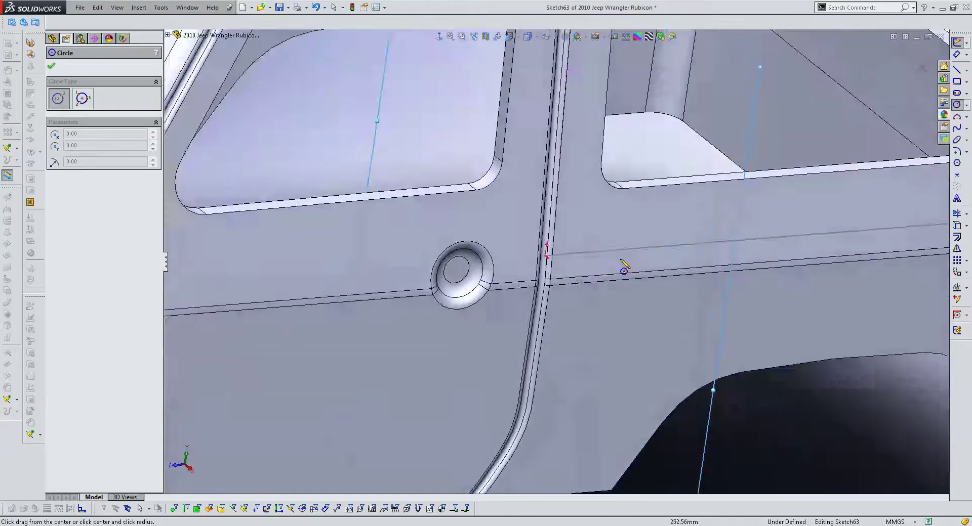
click(567, 245)
click(564, 222)
key(Escape)
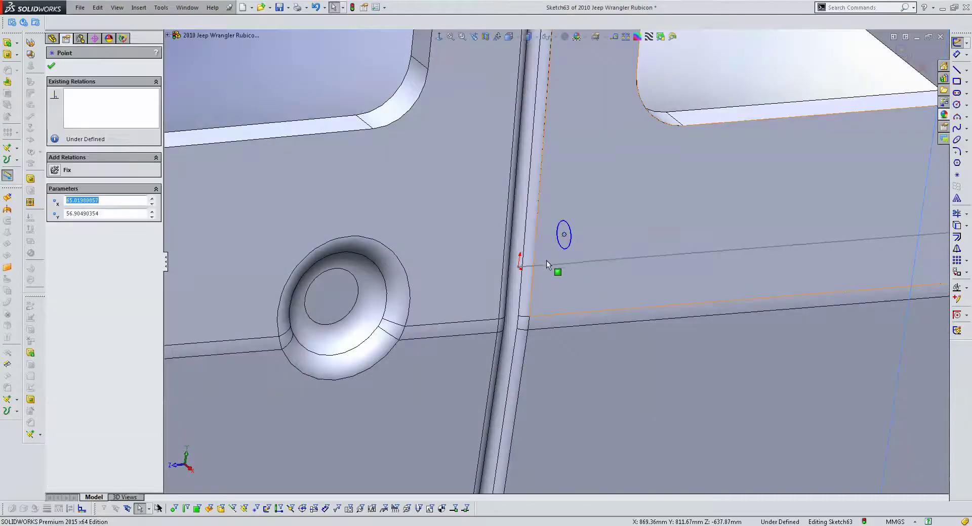
- Pierce the circle's centre to Line2, dimension it Ø16 mm, exit the sketch and hide Plane10
ctrl+click(534, 267)
key(Escape)
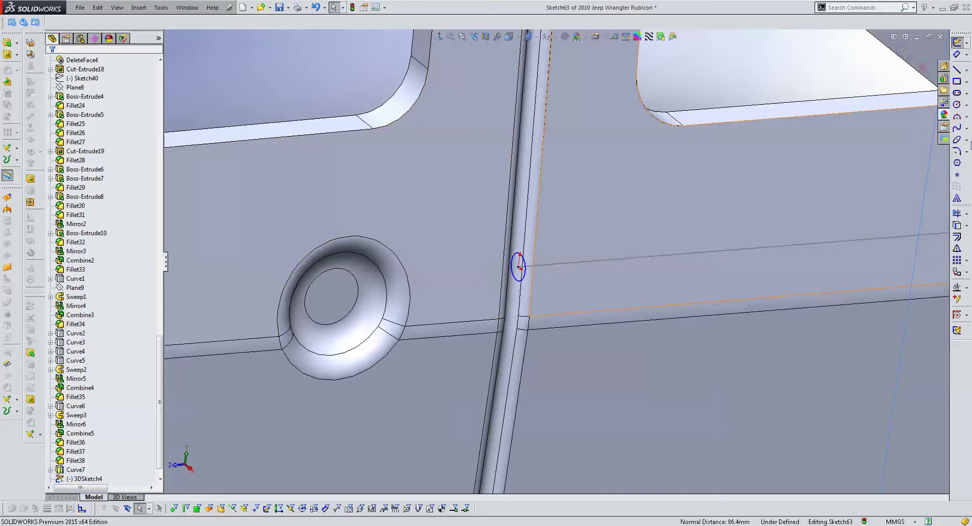
click(527, 264)
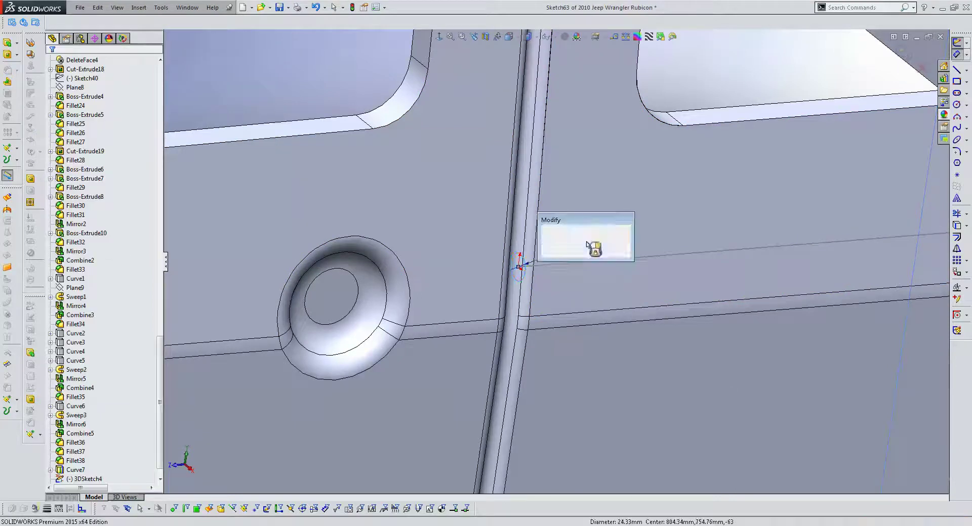
text(16)
key(Return)
key(Escape)
scroll(640, 264, up, 3)
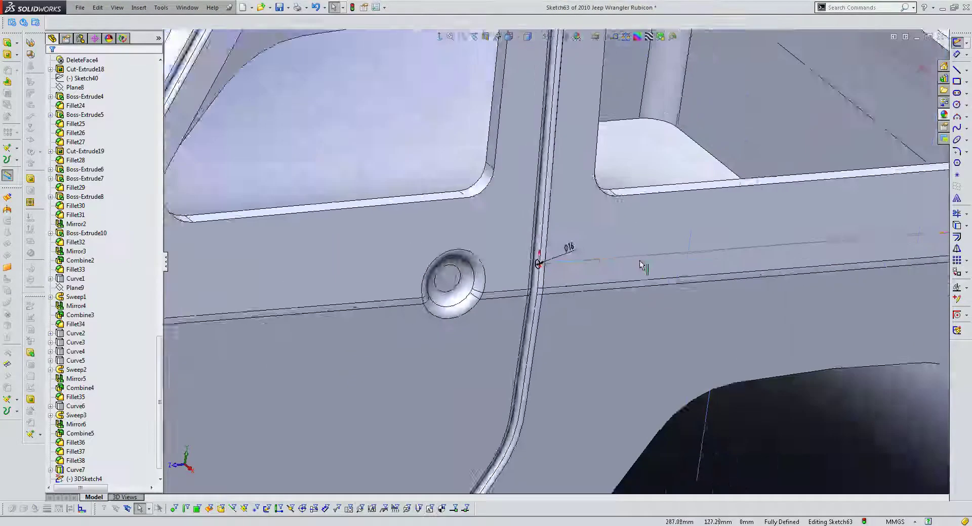
click(904, 47)
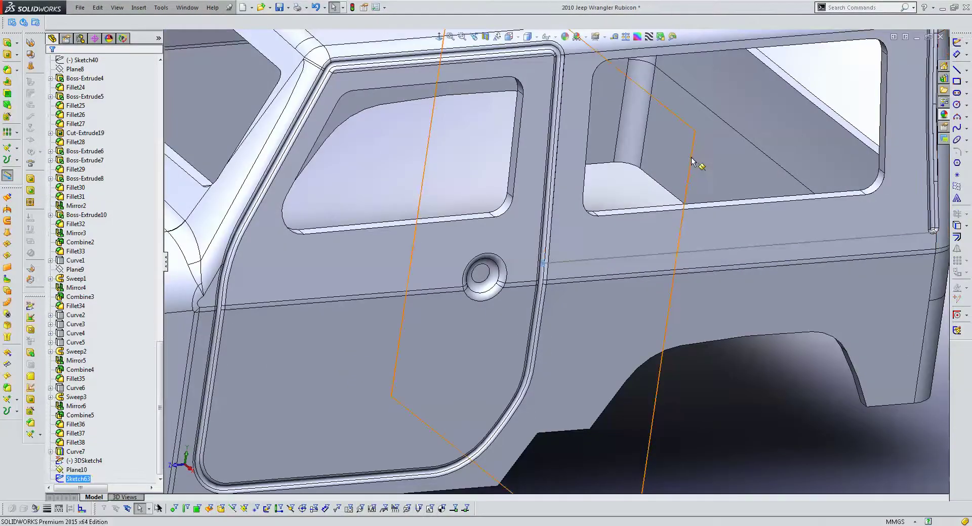
right_click(692, 161)
click(708, 135)
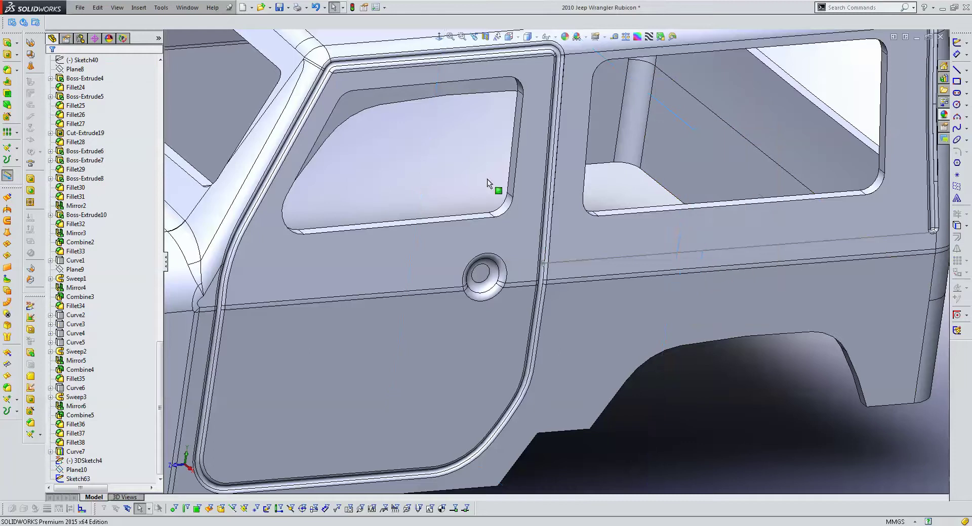
click(17, 43)
- Sweep the Ø16 circle Sketch63 along 3DSketch4 with Twist Along Path orientation, creating Sweep4
click(55, 54)
scroll(566, 274, down, 4)
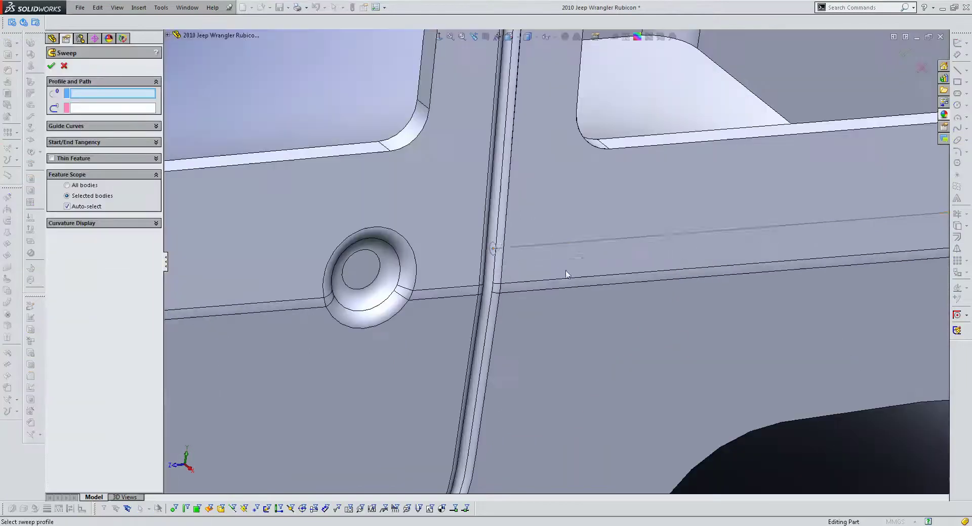
click(494, 247)
click(516, 249)
scroll(580, 272, up, 3)
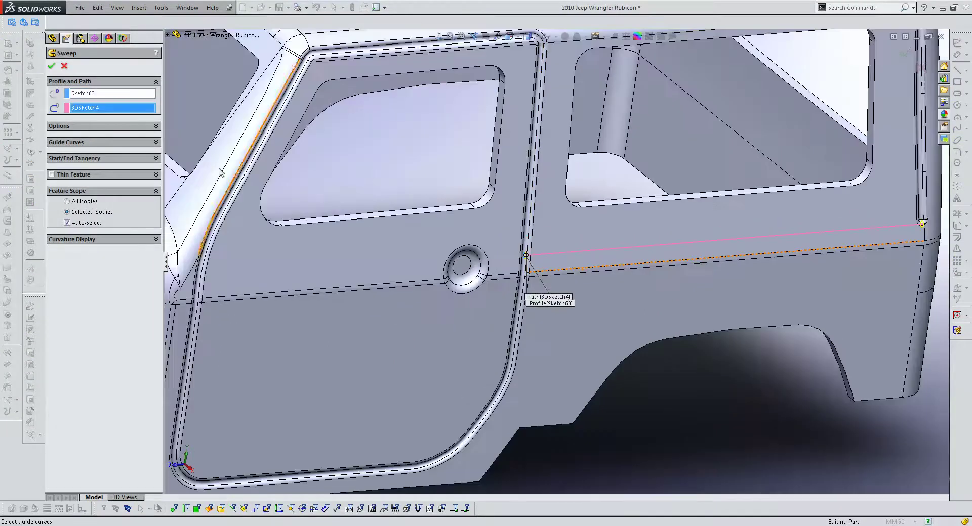
click(92, 127)
click(102, 148)
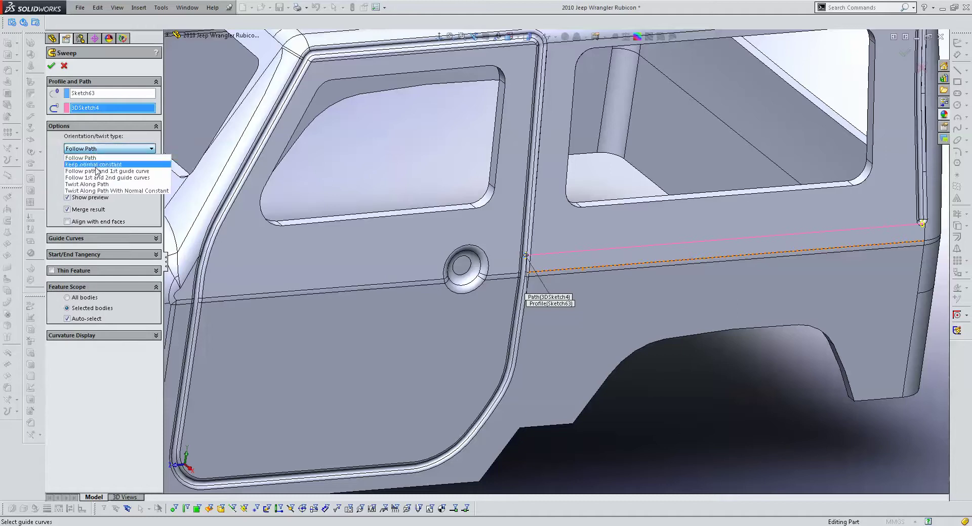
click(96, 185)
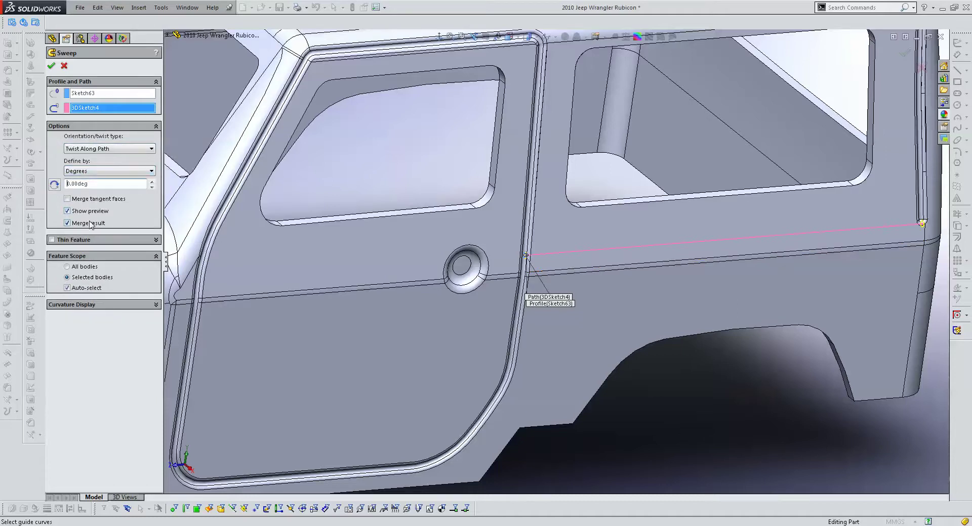
key(Return)
middle_drag(607, 162, 723, 234)
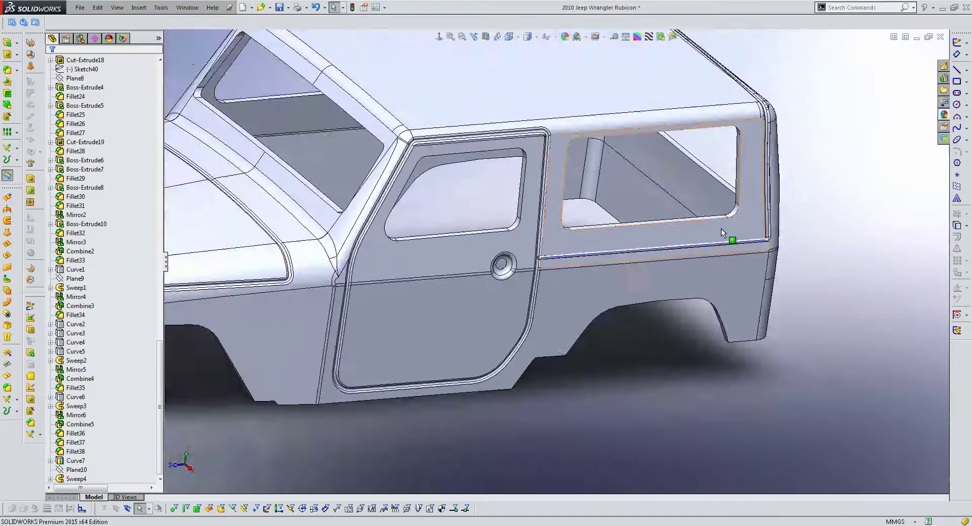
scroll(723, 234, down, 5)
- Orbit to the rod's end and start a fillet with an 8 mm radius
right_click(698, 269)
click(709, 248)
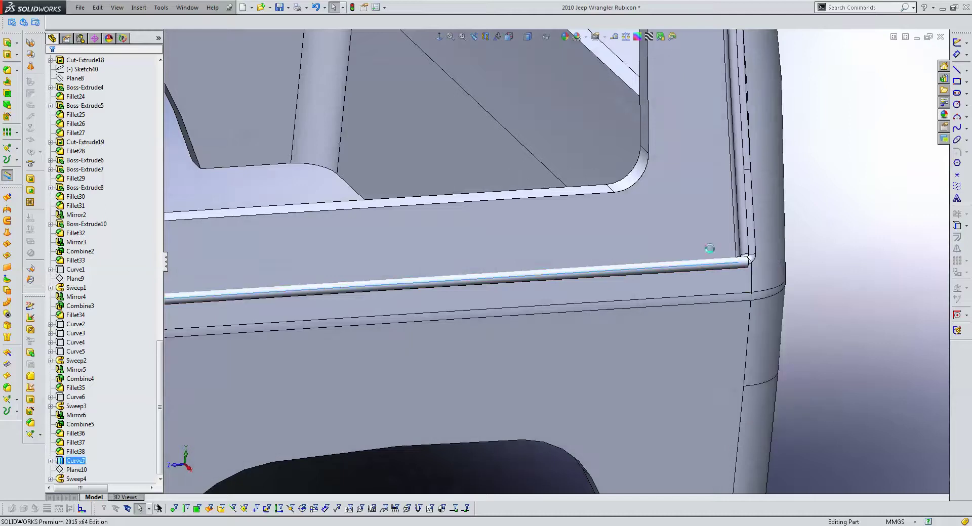
scroll(710, 249, up, 5)
middle_drag(655, 234, 456, 273)
scroll(406, 282, down, 5)
scroll(518, 258, down, 4)
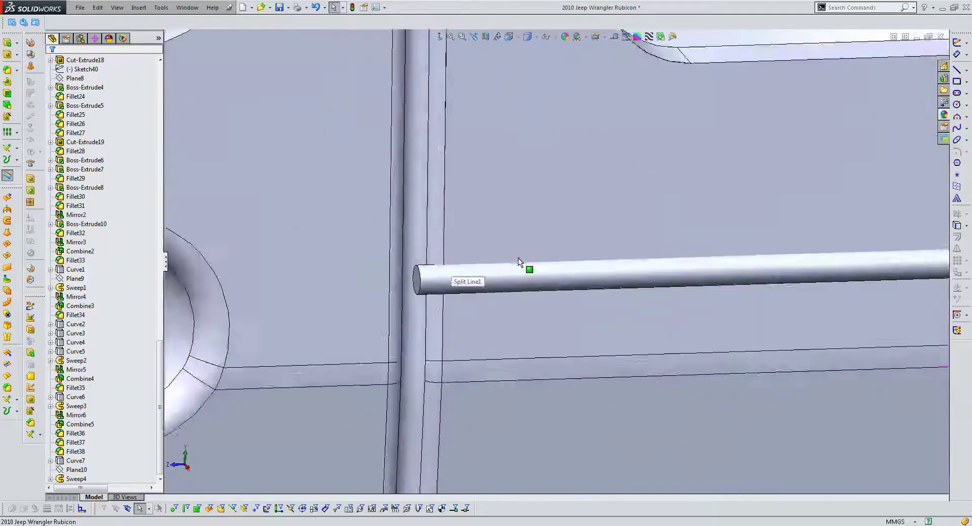
mouse_move(518, 257)
middle_down()
mouse_move(527, 283)
mouse_move(510, 335)
middle_up()
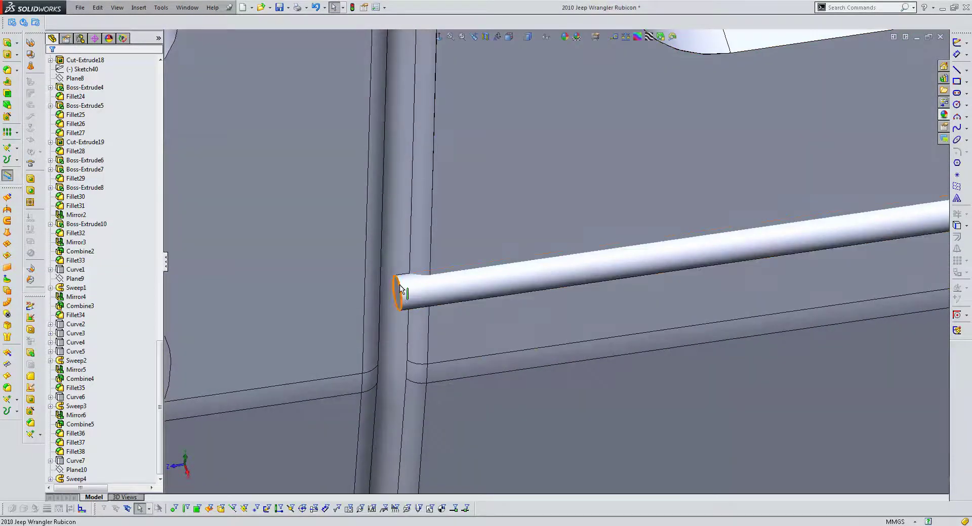
click(11, 70)
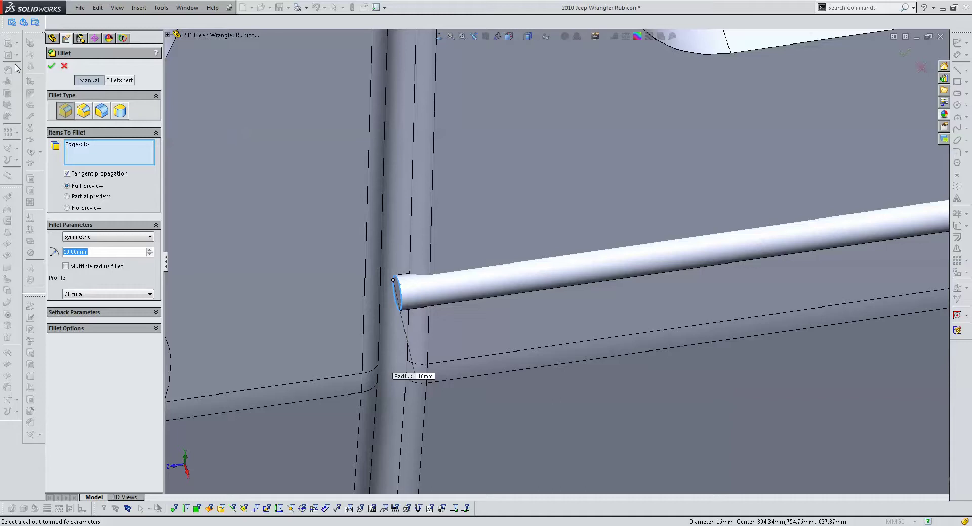
text(8)
key(Return)
- Apply the 8 mm fillet to the rod end's circular edge
scroll(764, 191, up, 5)
middle_drag(764, 191, 668, 219)
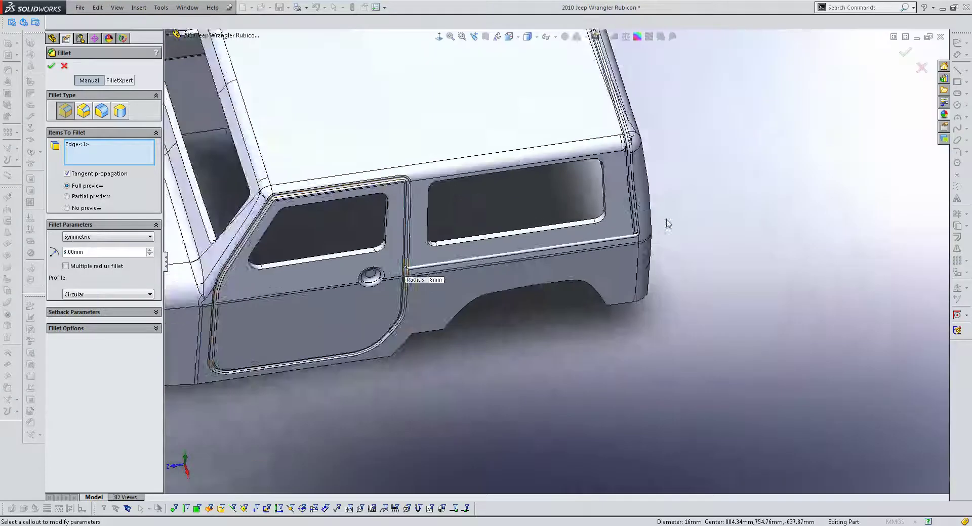
scroll(597, 263, down, 5)
mouse_move(597, 263)
middle_down()
mouse_move(557, 215)
mouse_move(543, 217)
middle_up()
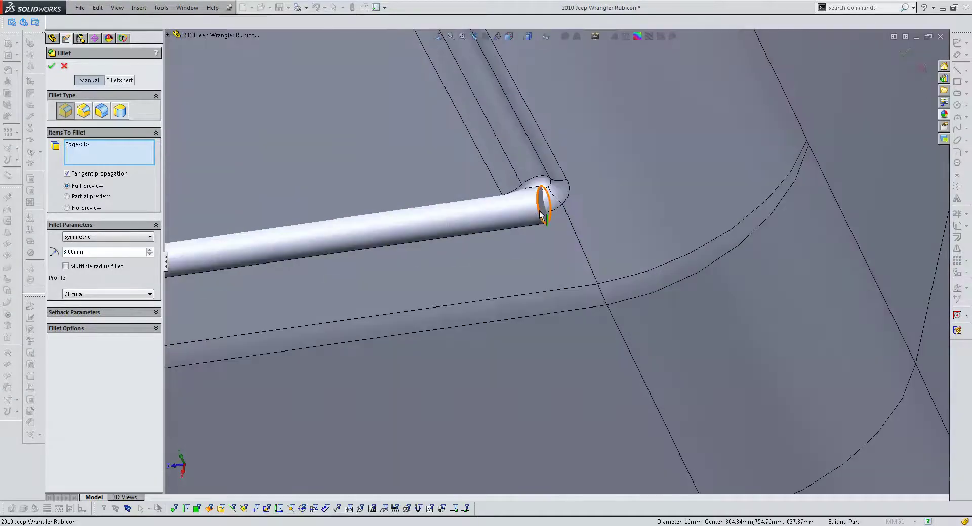
click(542, 217)
key(Return)
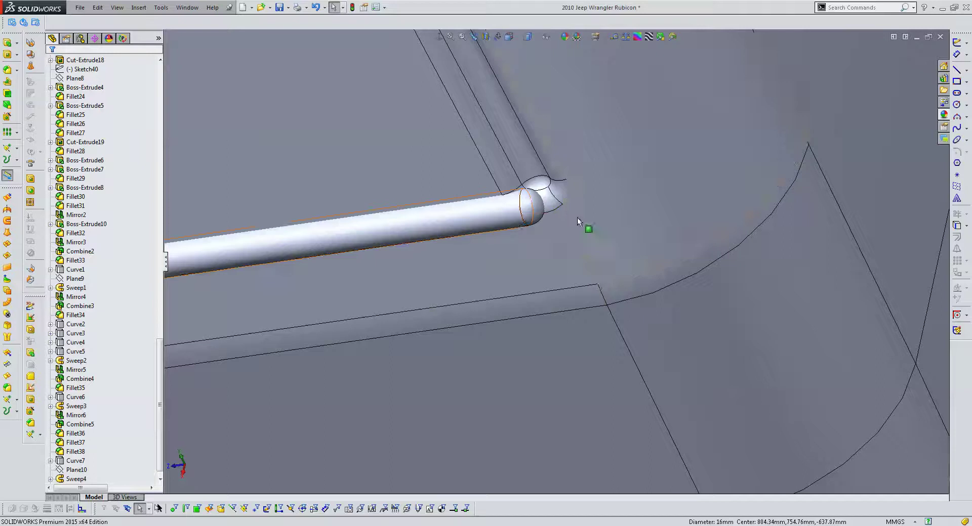
scroll(577, 217, up, 5)
middle_drag(566, 227, 458, 230)
scroll(459, 230, down, 3)
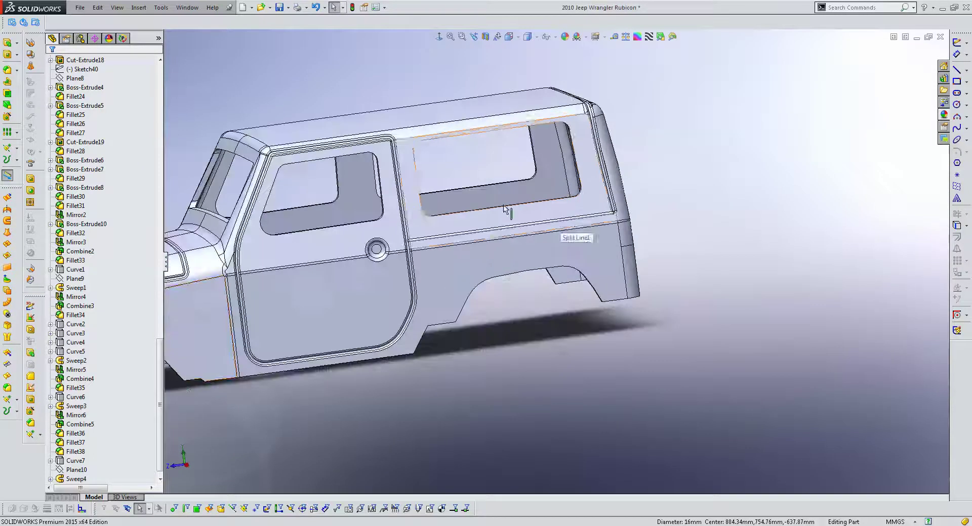
- Mirror the groove rod body about the Right Plane as Mirror7
drag(162, 387, 177, 95)
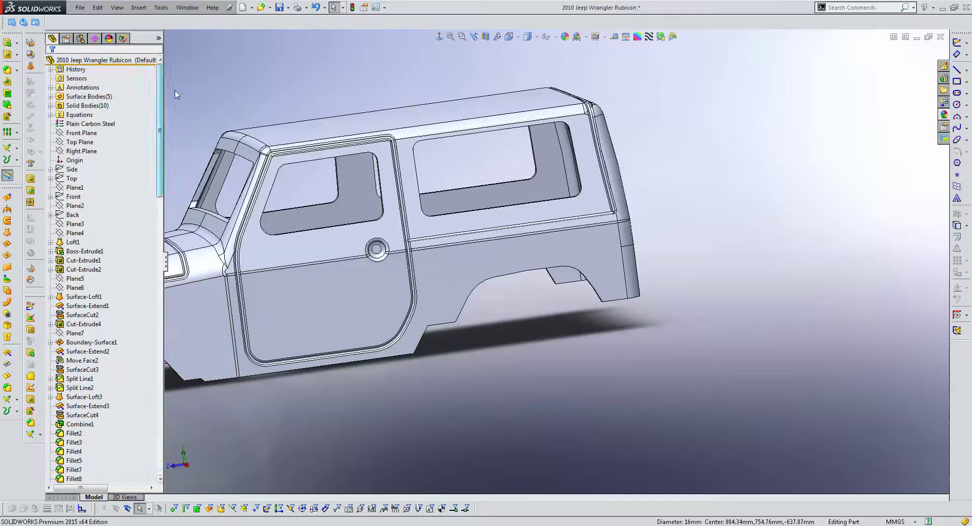
click(83, 151)
click(17, 134)
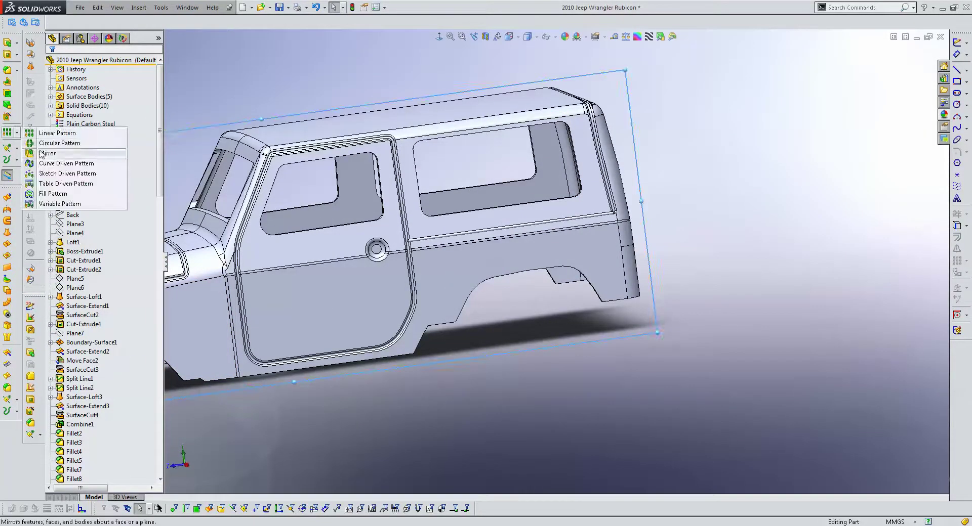
click(41, 151)
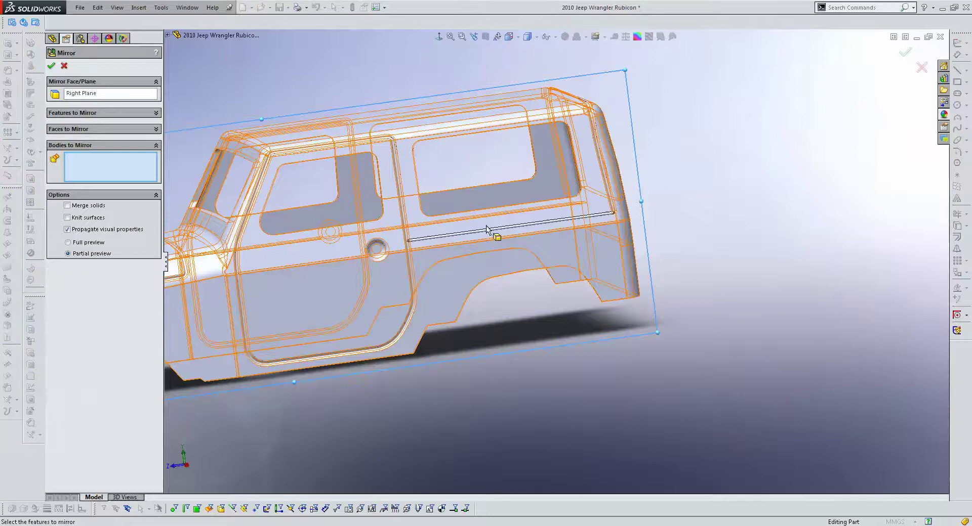
click(526, 238)
right_click(633, 219)
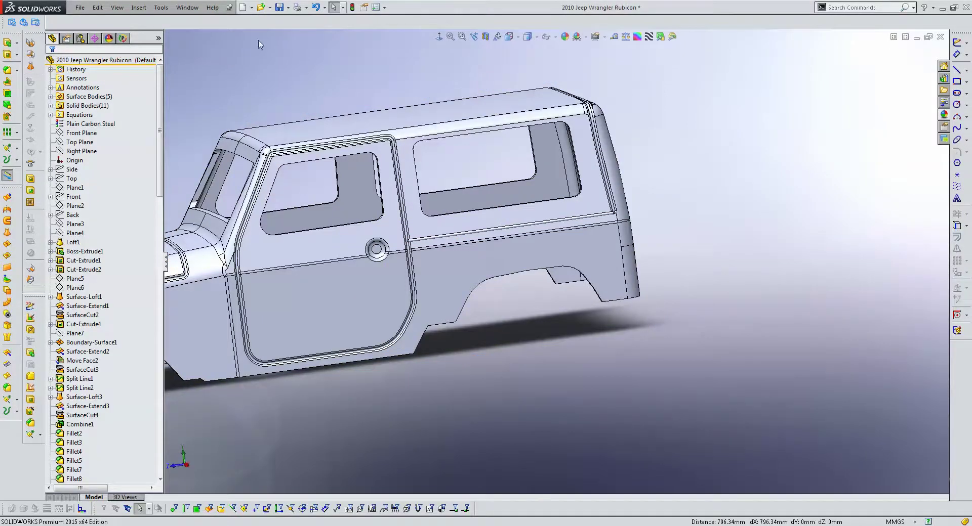
- Set up a Combine subtract of Fillet39 and Mirror7 from main body Fillet38
click(138, 7)
click(263, 198)
click(402, 150)
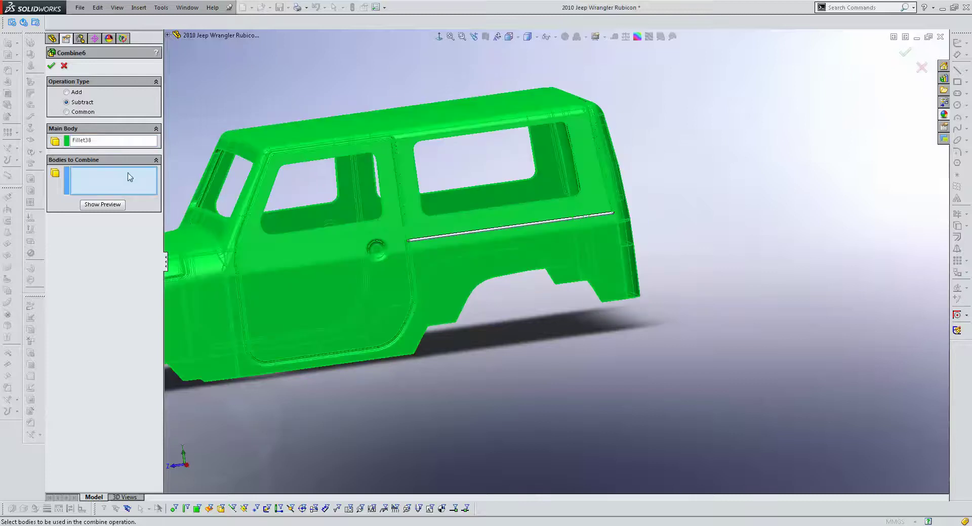
click(459, 236)
mouse_move(441, 240)
middle_down()
mouse_move(503, 217)
mouse_move(224, 260)
middle_up()
click(217, 257)
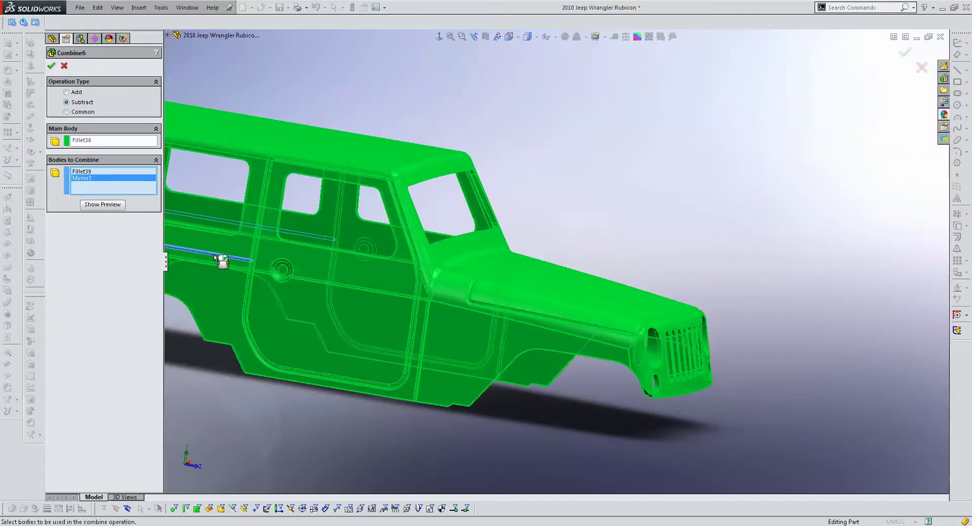
- Fillet both edges of the beltline groove with a 10 mm radius
scroll(289, 271, down, 3)
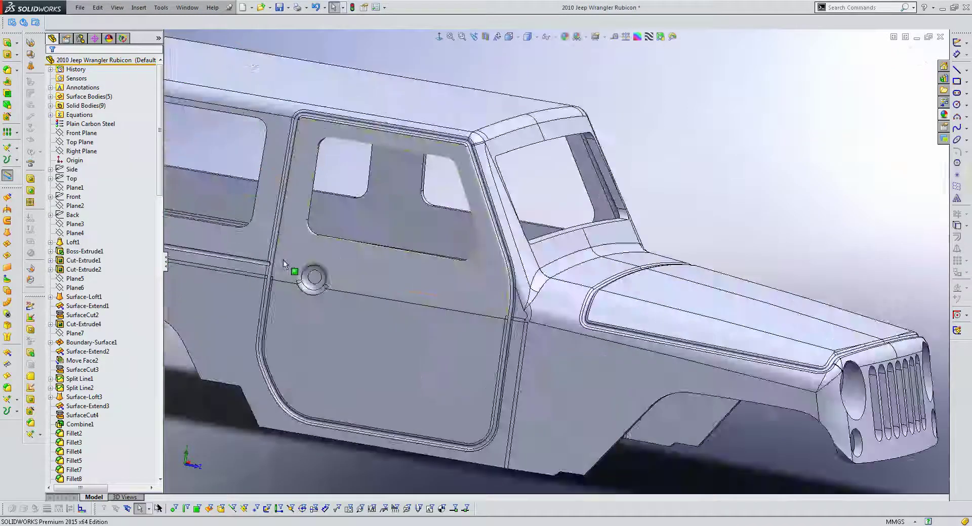
scroll(336, 256, down, 5)
scroll(334, 224, up, 5)
scroll(329, 228, down, 2)
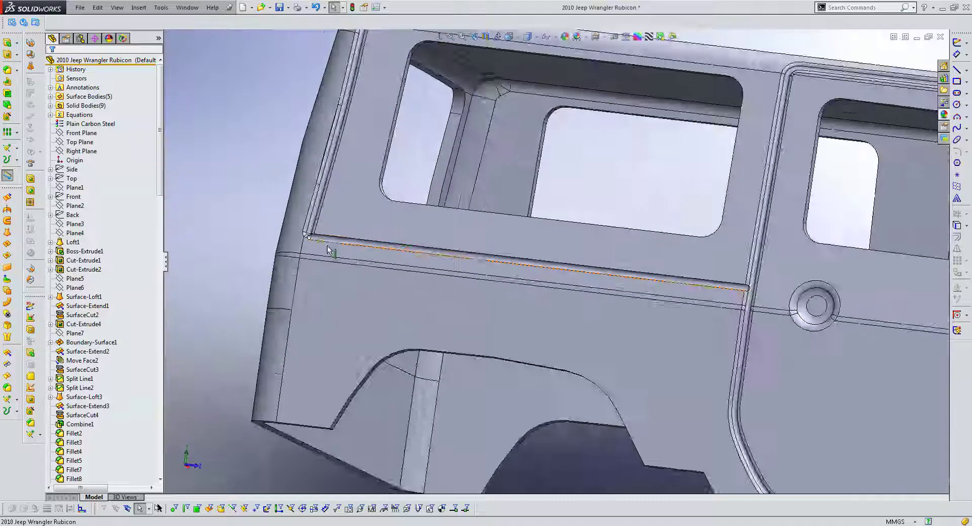
scroll(354, 228, down, 3)
scroll(377, 238, down, 2)
middle_drag(371, 245, 349, 238)
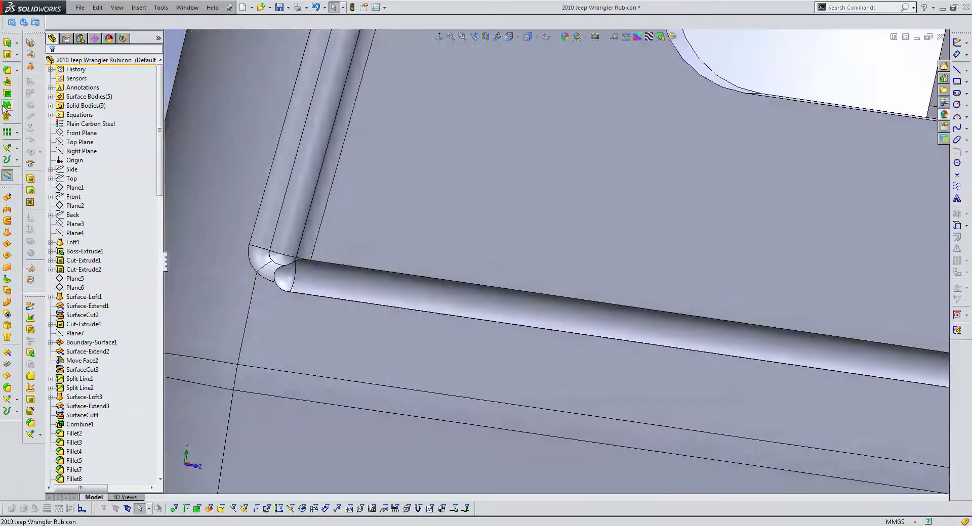
click(321, 299)
scroll(442, 228, up, 10)
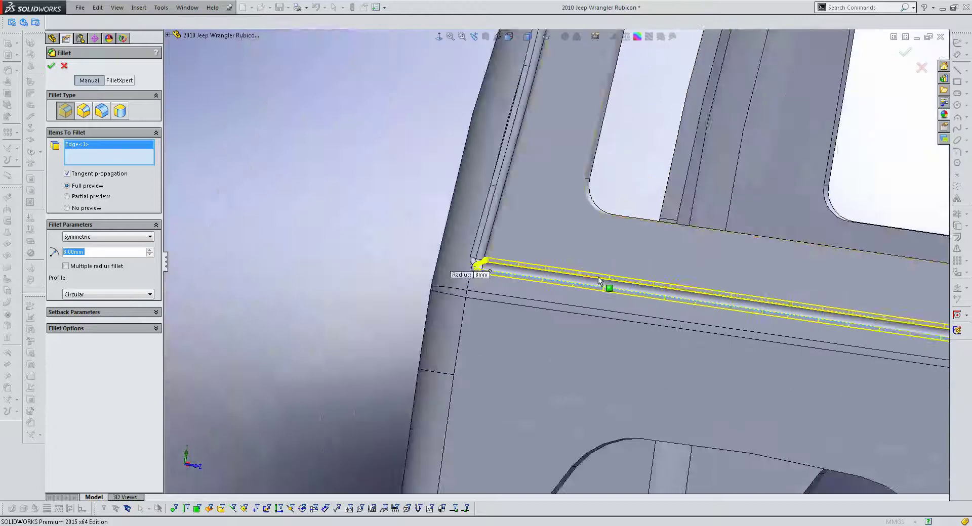
scroll(712, 298, up, 3)
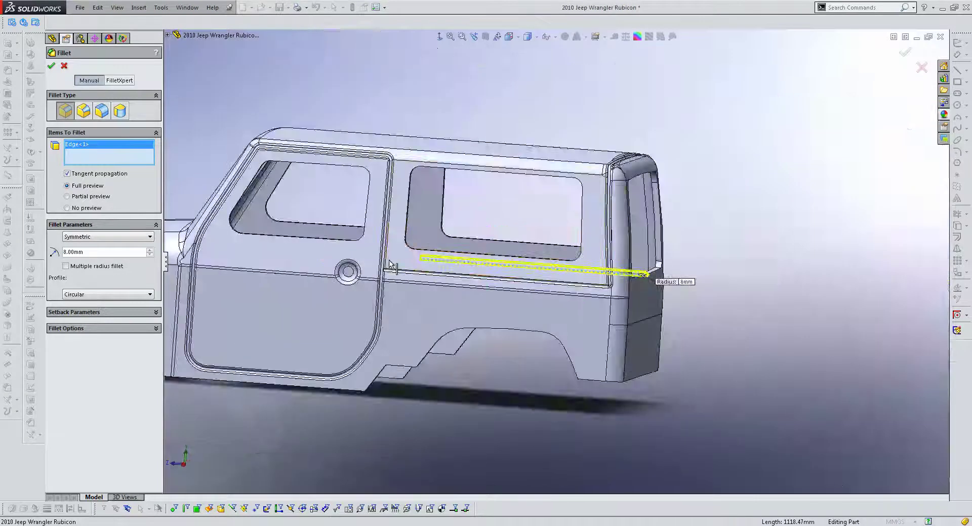
scroll(473, 293, down, 10)
click(496, 276)
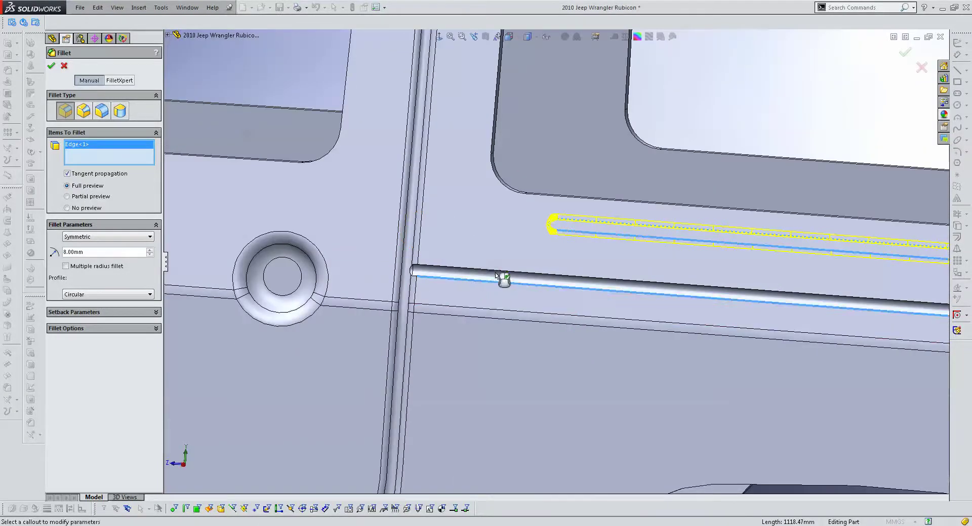
text(10)
key(Return)
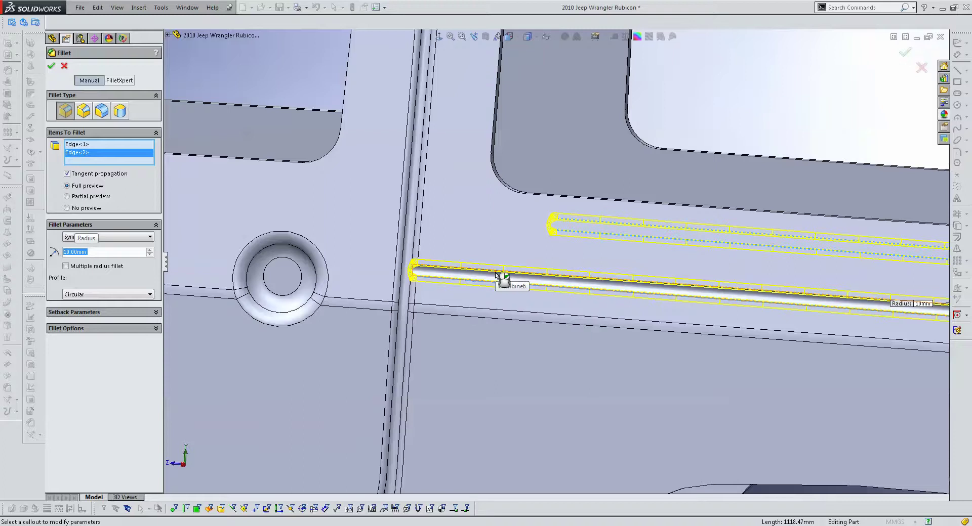
right_click(506, 276)
- Switch to the Normal To side view and orbit to inspect the grooved body
scroll(603, 282, up, 5)
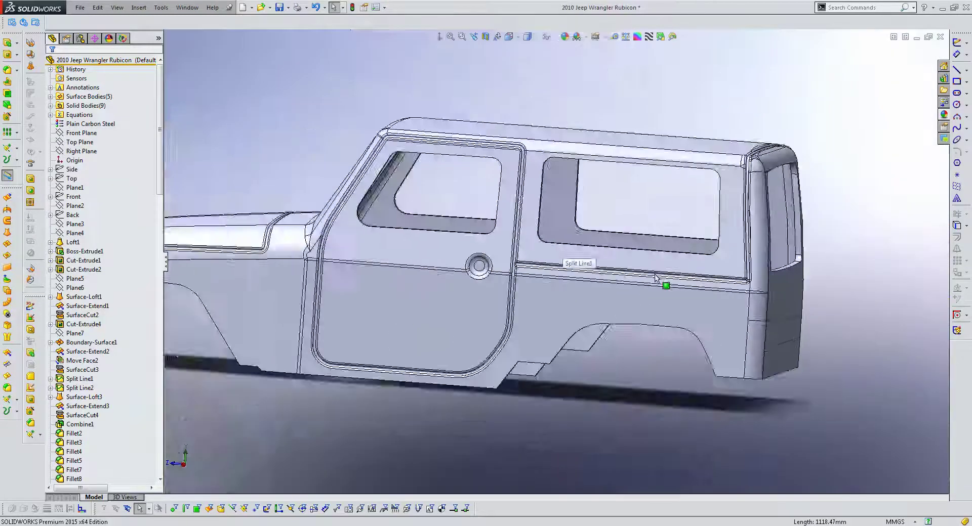
scroll(668, 273, down, 4)
scroll(639, 279, down, 4)
scroll(639, 278, up, 2)
scroll(621, 257, up, 2)
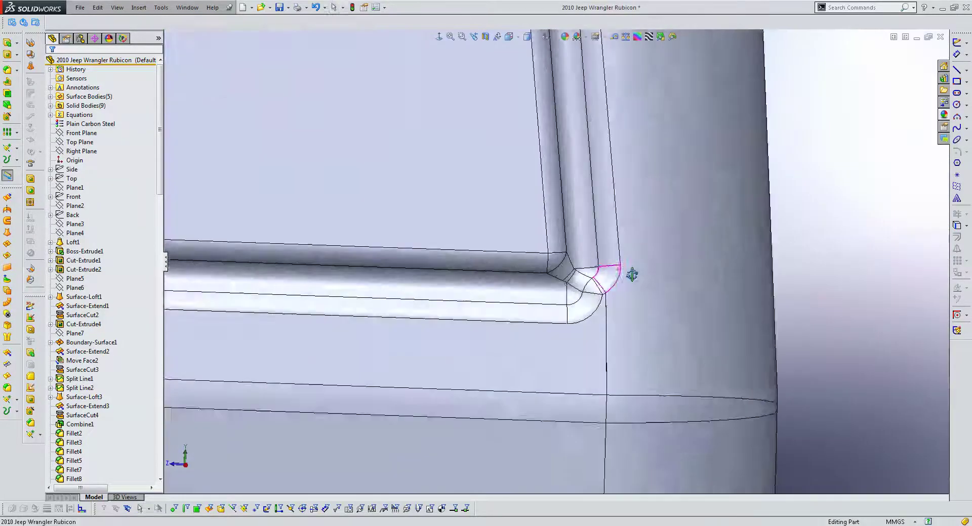
scroll(594, 283, up, 3)
scroll(559, 267, up, 3)
scroll(567, 275, up, 3)
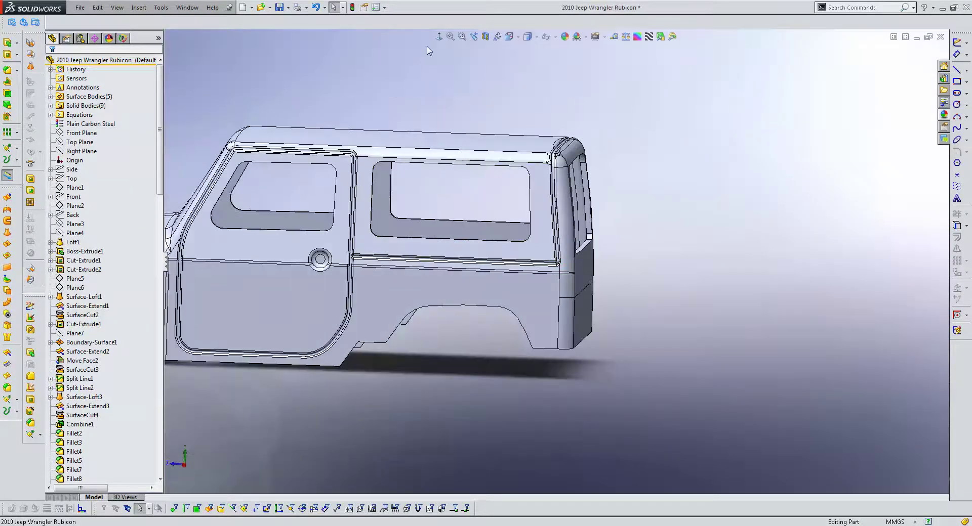
click(439, 38)
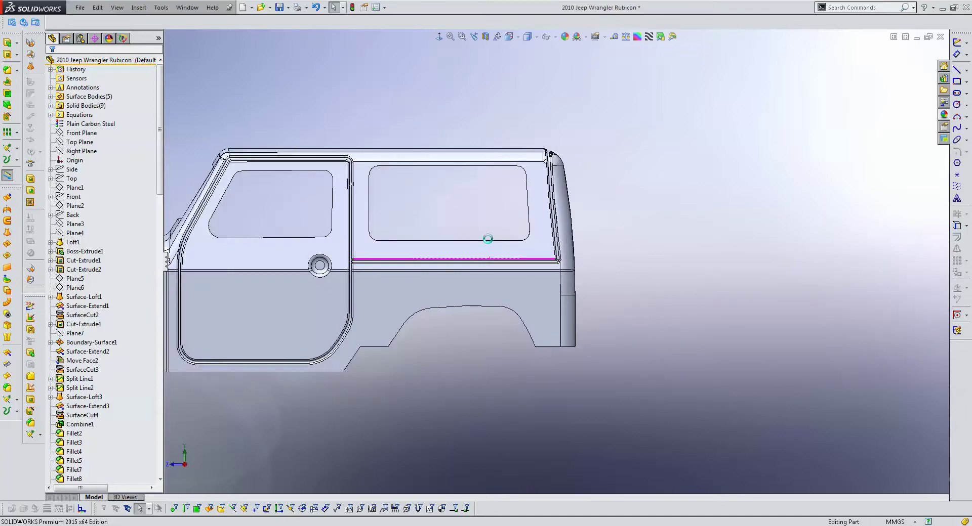
scroll(453, 277, up, 2)
scroll(454, 278, down, 1)
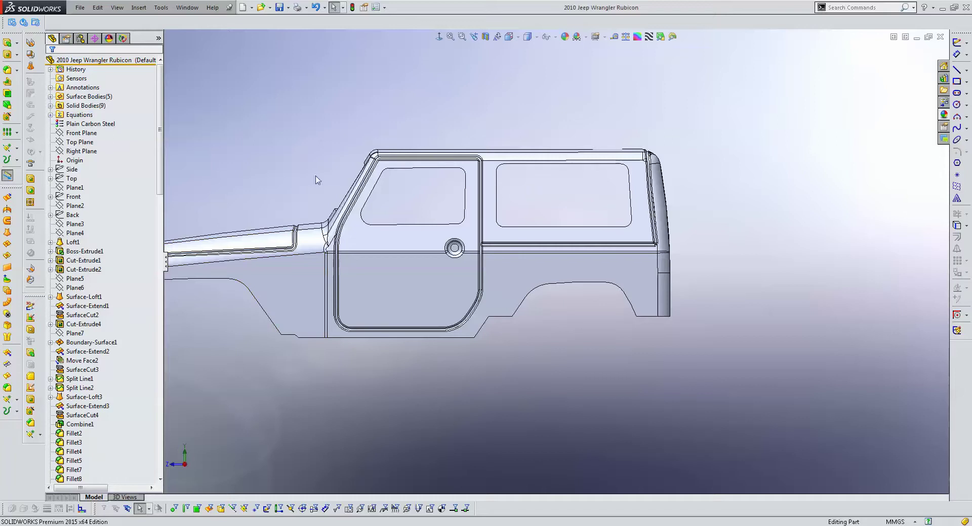
scroll(317, 180, up, 2)
mouse_move(318, 180)
middle_down()
mouse_move(566, 256)
mouse_move(581, 268)
middle_up()
scroll(567, 255, down, 3)
scroll(566, 255, up, 2)
middle_drag(507, 258, 514, 259)
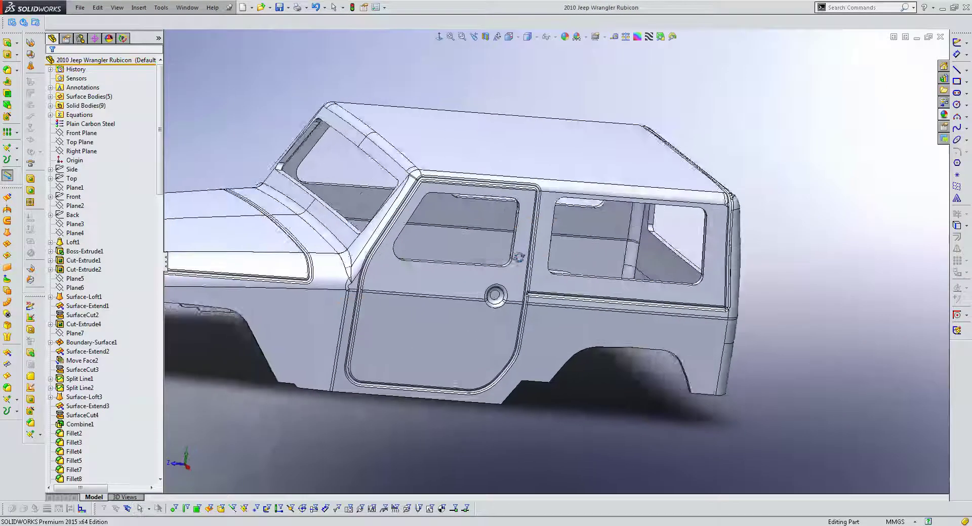
- Show the Side sketch blueprint and view it flat from the side
click(50, 105)
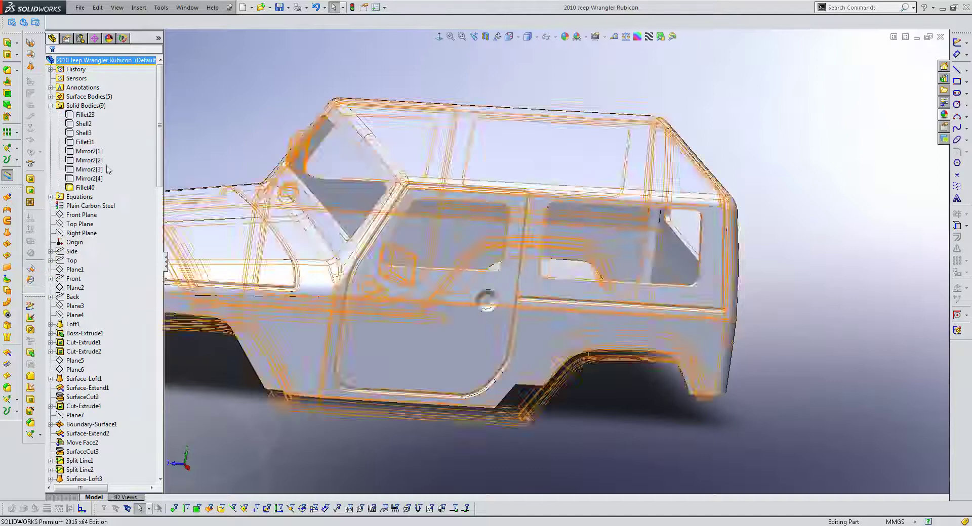
click(50, 106)
click(75, 170)
right_click(76, 171)
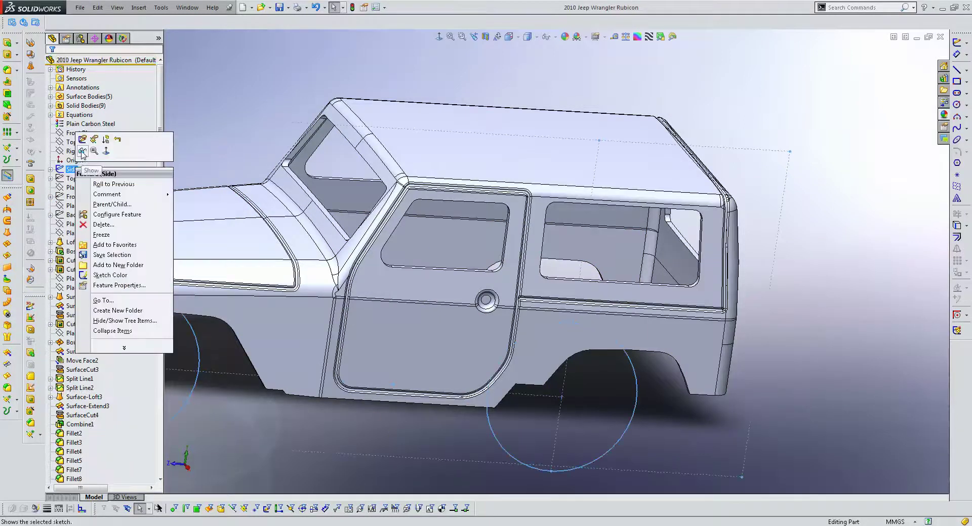
click(147, 140)
click(439, 37)
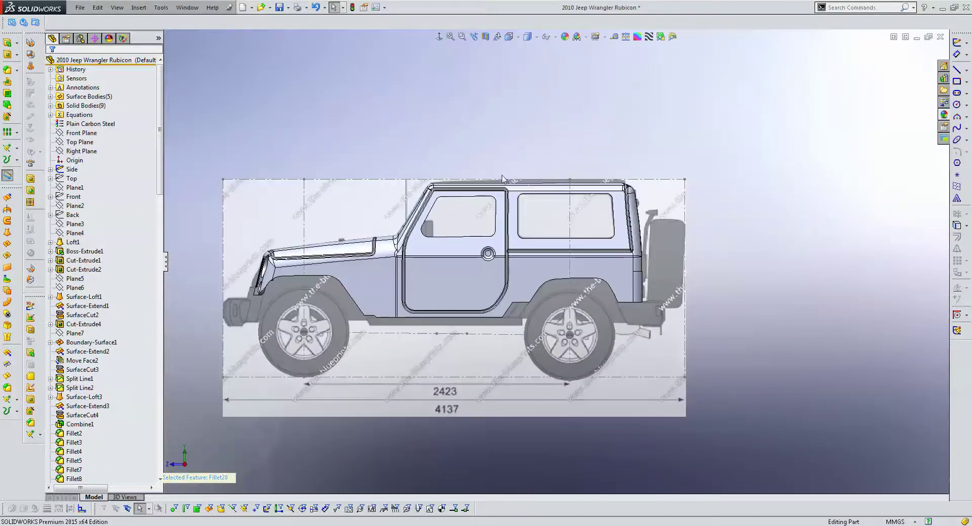
right_click(522, 217)
click(576, 150)
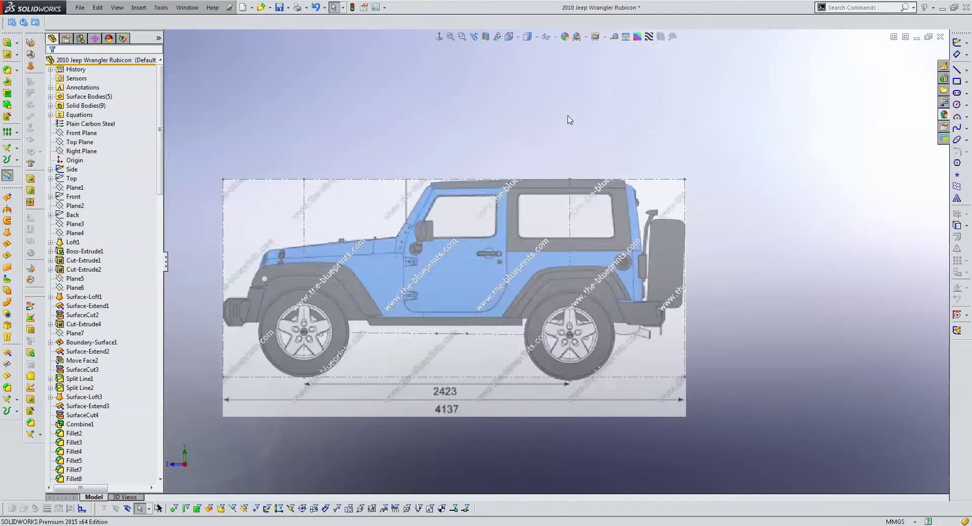
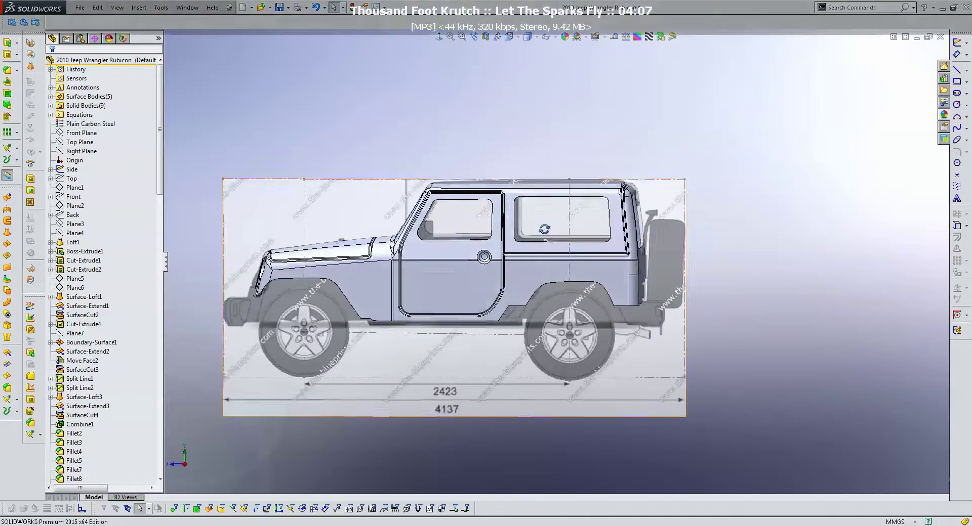
- Hide the Jeep roof body
scroll(501, 192, down, 10)
mouse_move(514, 212)
middle_down()
mouse_move(548, 231)
mouse_move(538, 207)
mouse_move(513, 200)
middle_up()
scroll(546, 226, up, 4)
scroll(547, 225, up, 6)
click(513, 200)
right_click(514, 199)
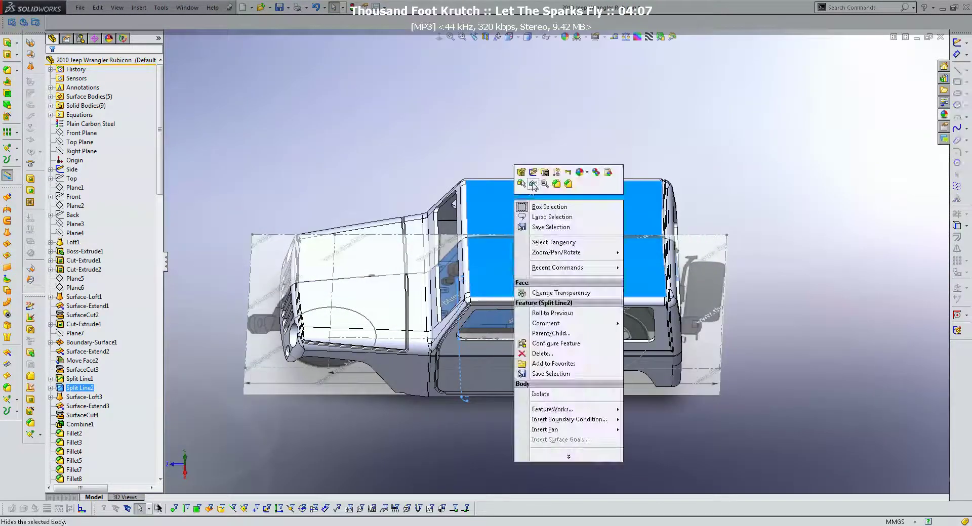
click(555, 167)
middle_drag(555, 167, 549, 269)
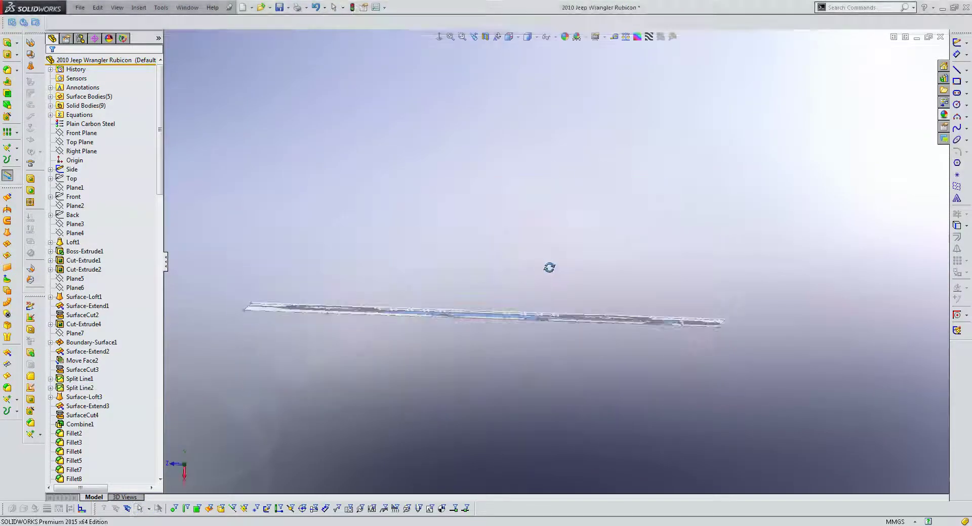
- Show the Top sketch's top-view blueprint picture and return to the top-down view
right_click(71, 178)
click(76, 175)
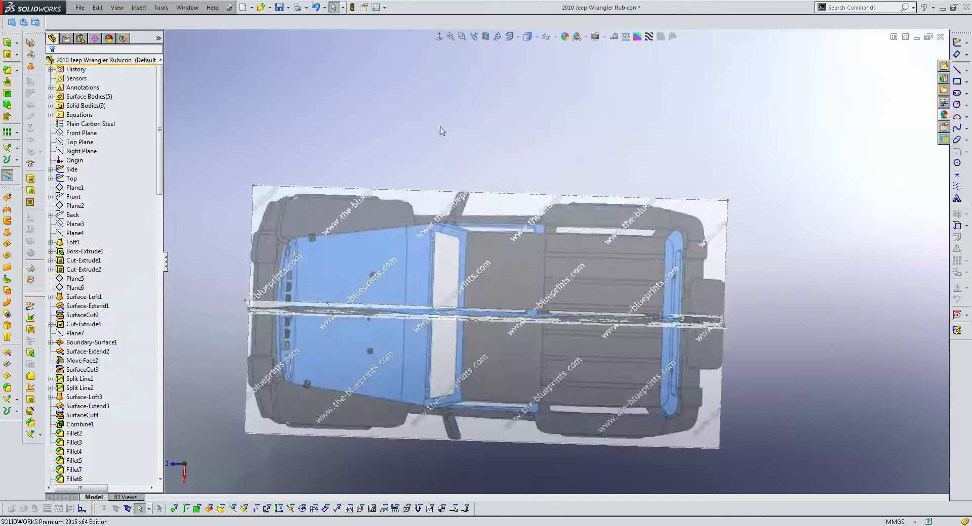
click(468, 43)
scroll(561, 251, down, 3)
scroll(561, 251, down, 3)
scroll(565, 268, up, 2)
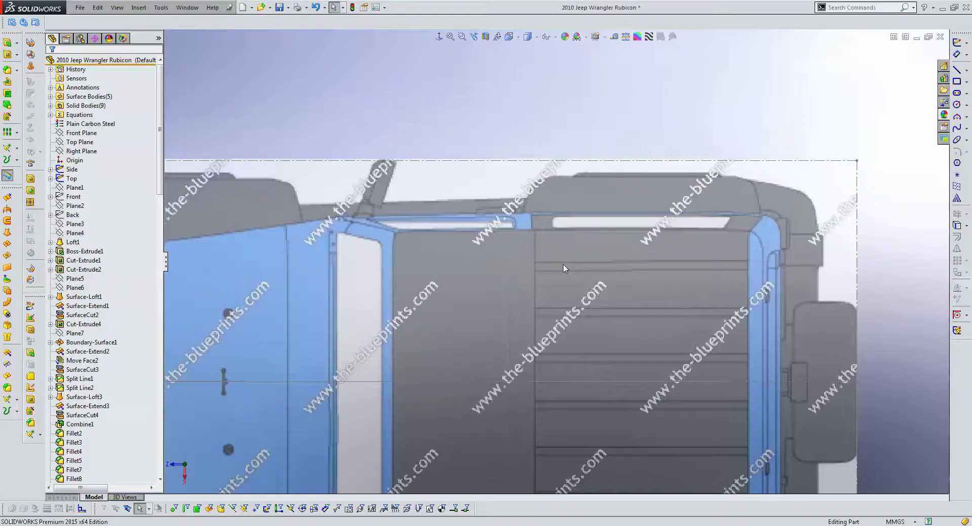
scroll(546, 219, up, 3)
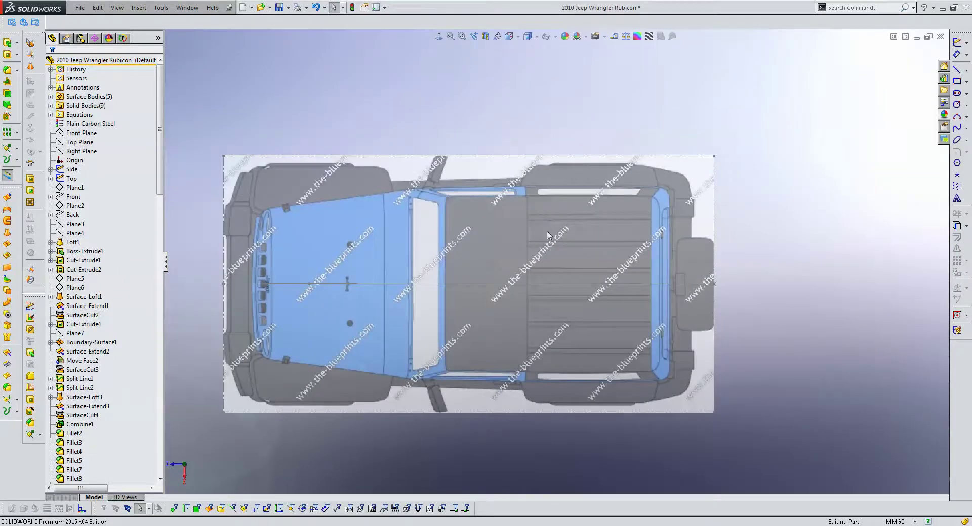
scroll(547, 235, down, 2)
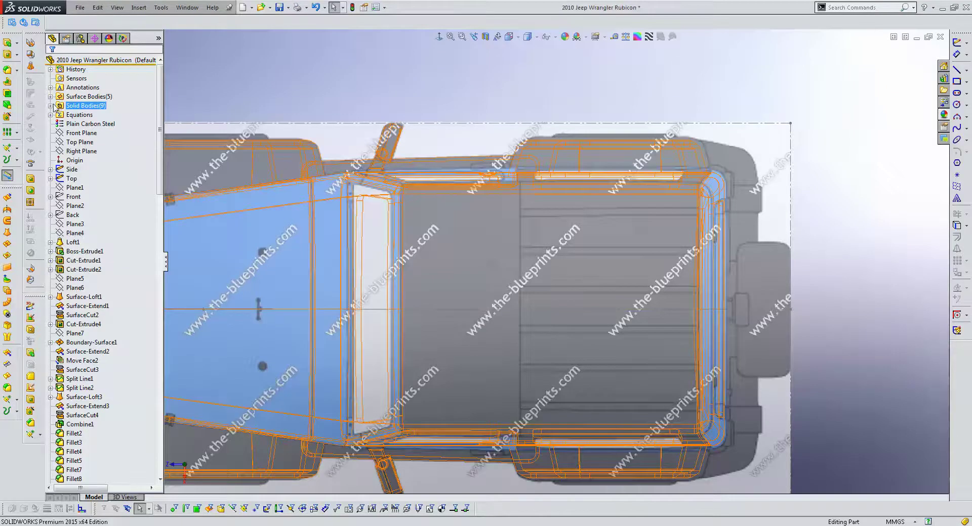
- Show the hidden Fillet40 and Mirror2[4] bodies from the Solid Bodies folder
double_click(81, 105)
click(83, 187)
ctrl+click(85, 178)
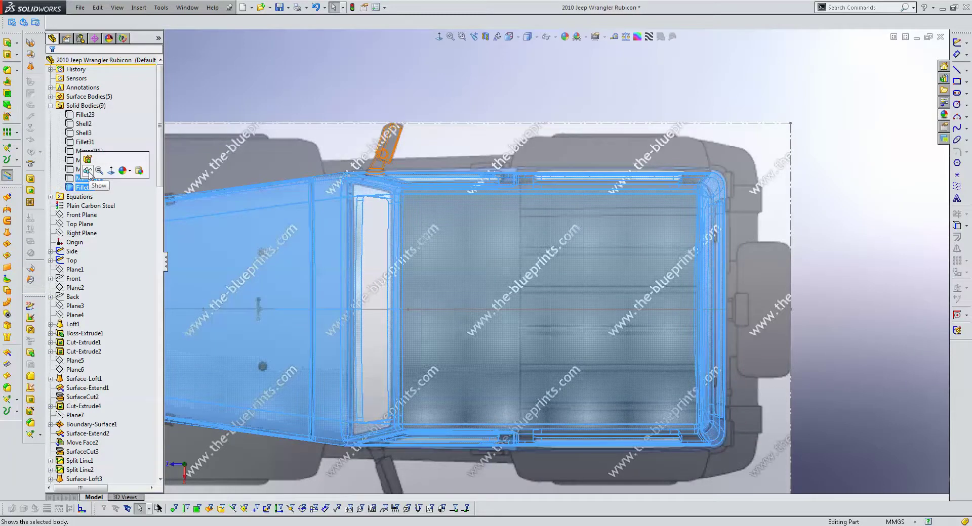
click(87, 171)
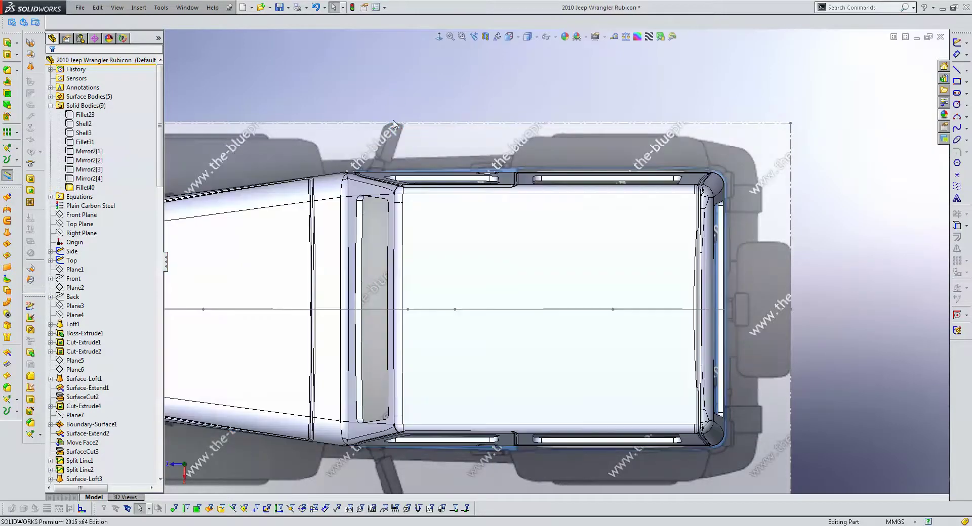
scroll(527, 304, down, 5)
scroll(521, 302, down, 3)
- Inspect the roof-rail edge, Combine4 and Sweep1's sketches, including Sketch53
click(528, 282)
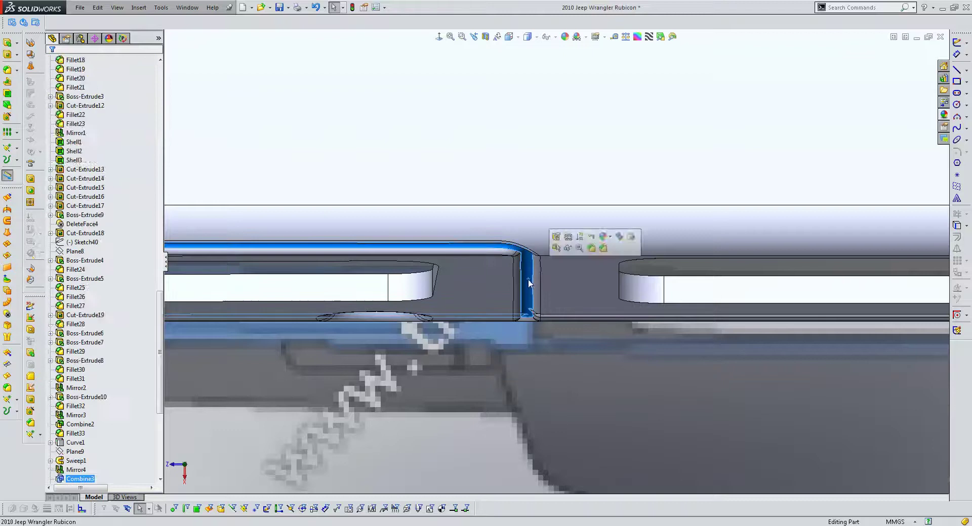
scroll(59, 470, down, 3)
ctrl+click(59, 469)
click(50, 379)
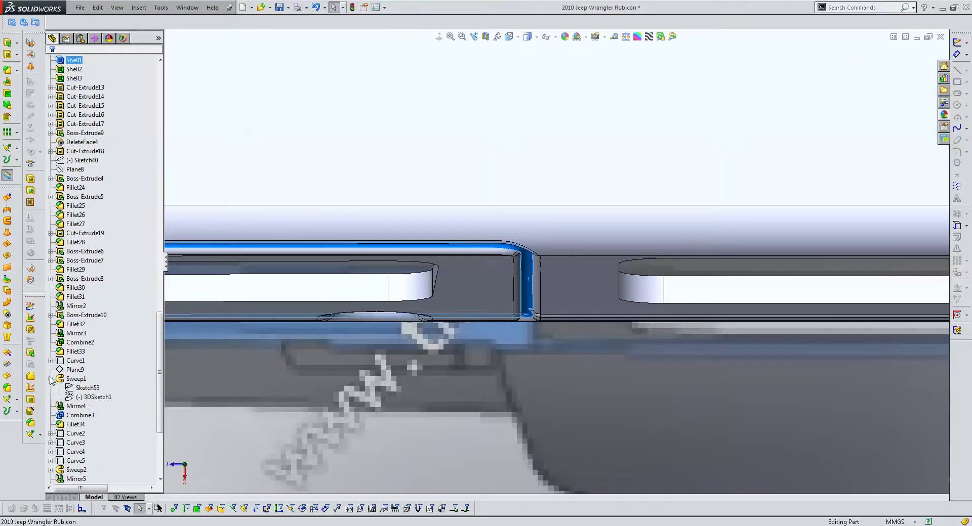
click(86, 397)
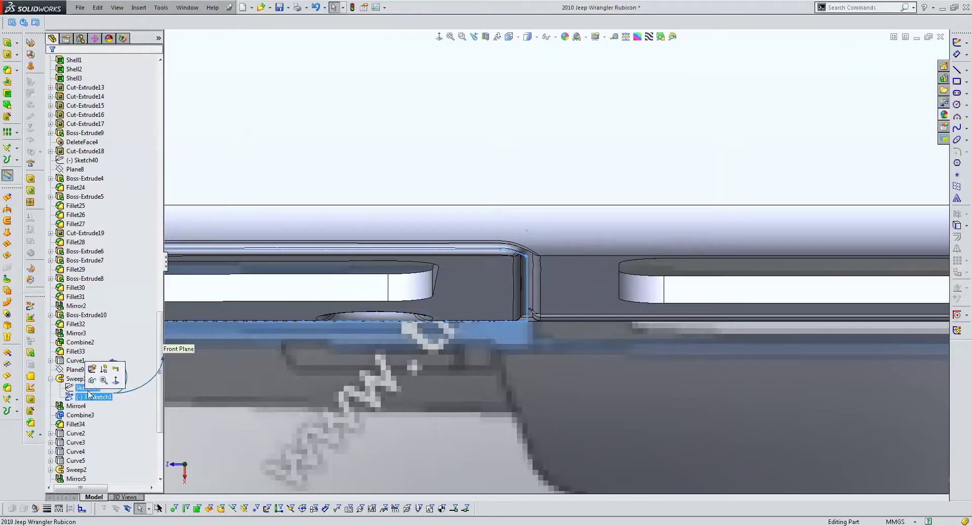
click(90, 388)
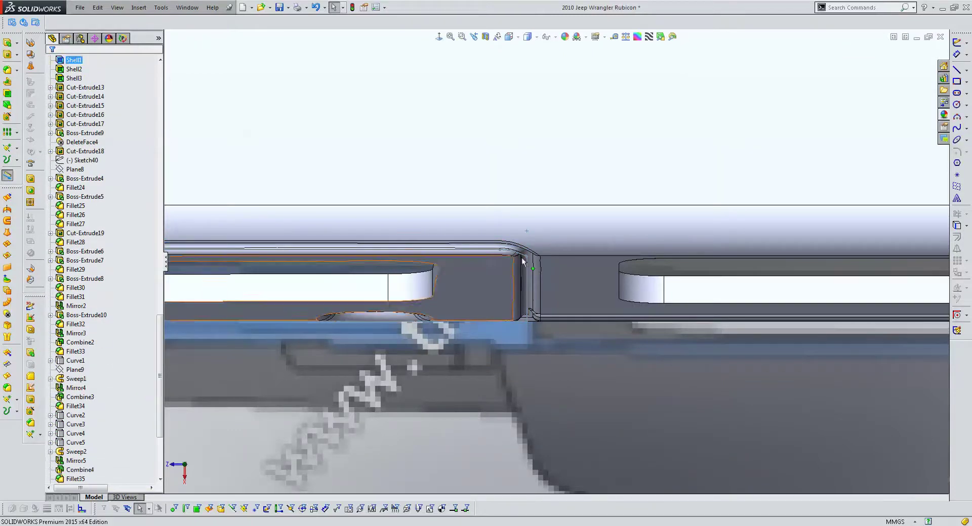
scroll(515, 384, down, 3)
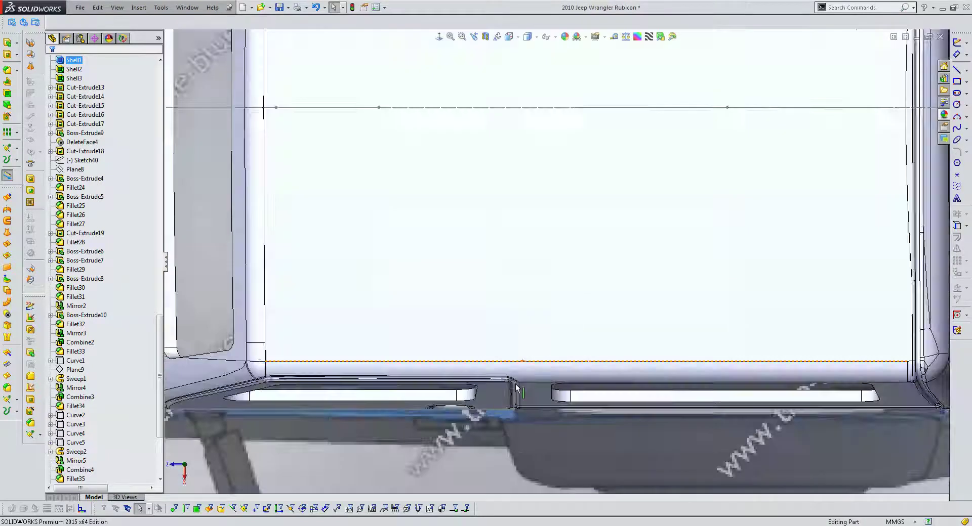
scroll(542, 348, down, 3)
scroll(548, 293, up, 5)
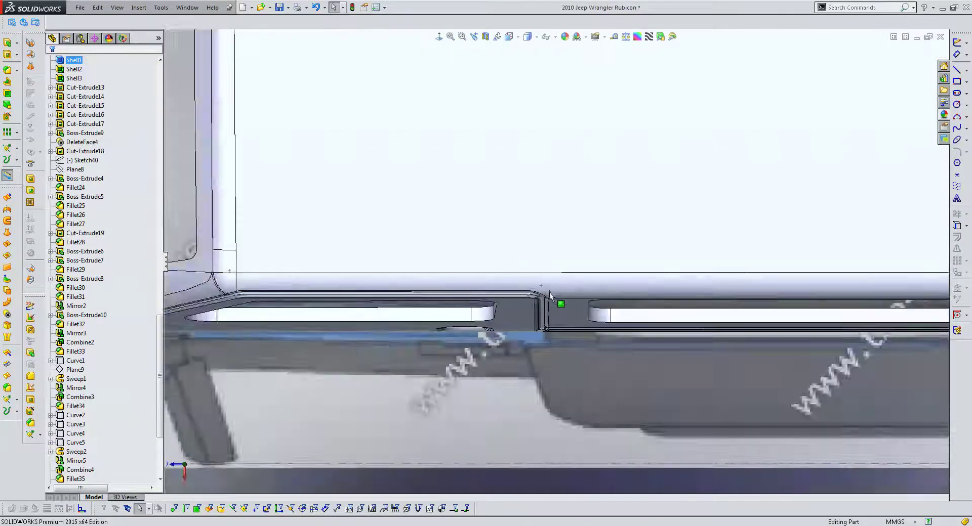
scroll(554, 277, down, 3)
scroll(582, 270, up, 1)
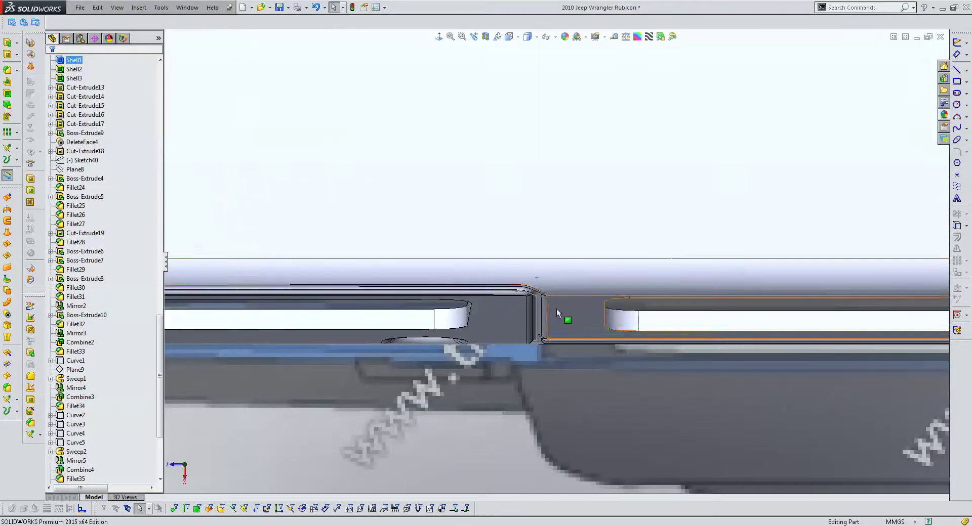
scroll(557, 308, up, 3)
scroll(557, 277, up, 4)
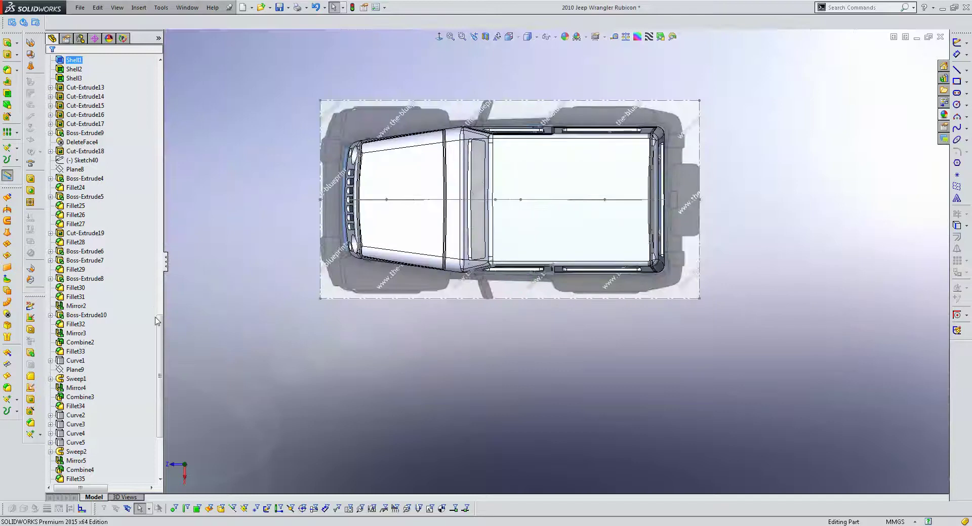
drag(157, 320, 133, 94)
- Sketch a vertical line across the rear roof on the Top Plane, midpoint on the centre axis
click(81, 223)
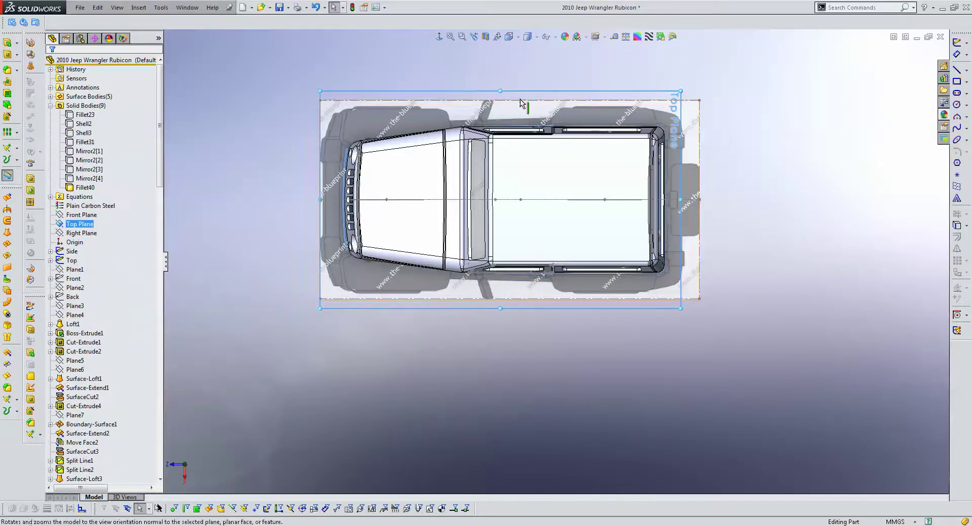
key(l)
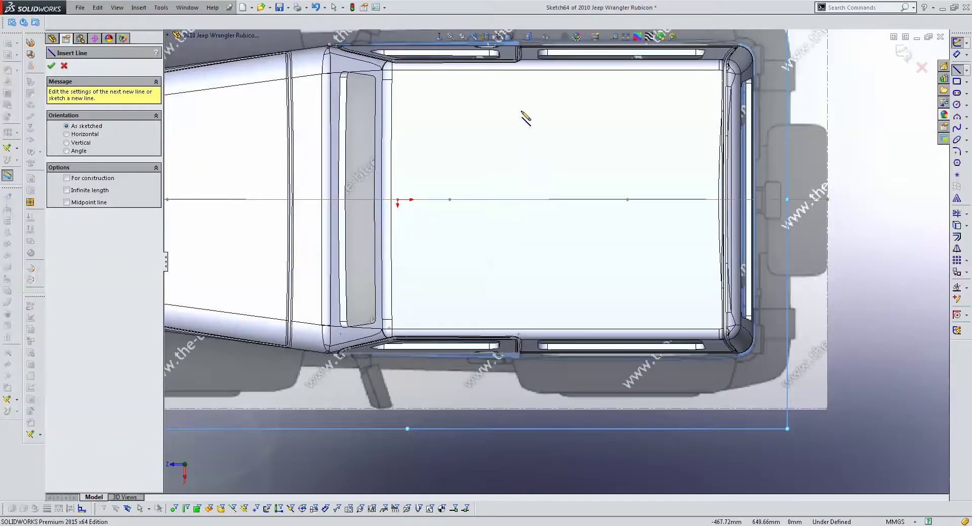
drag(521, 111, 547, 284)
key(Escape)
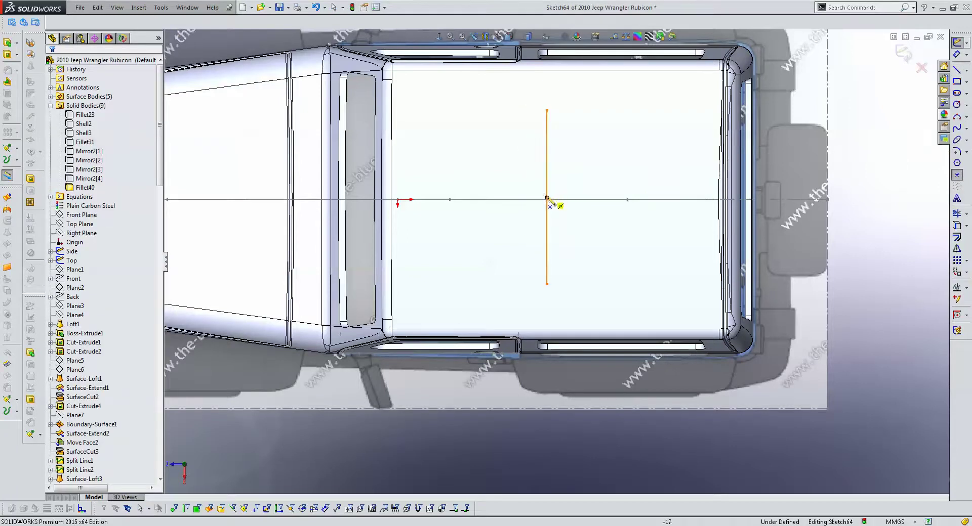
mouse_move(547, 199)
mouse_down()
mouse_move(531, 200)
mouse_move(509, 317)
mouse_up()
key(Escape)
- Attach the line's end to the roof-rail edge and exit Sketch64
scroll(527, 273, down, 5)
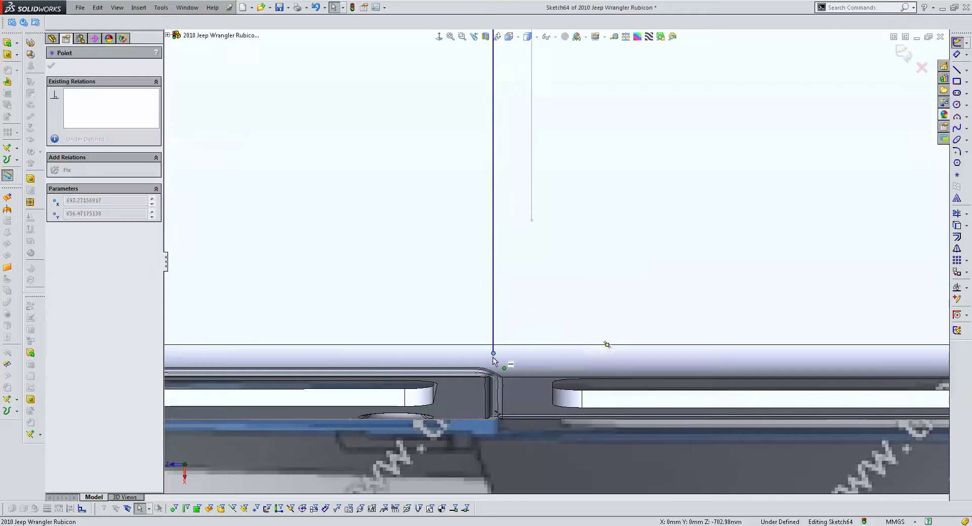
scroll(502, 348, down, 1)
scroll(501, 343, down, 3)
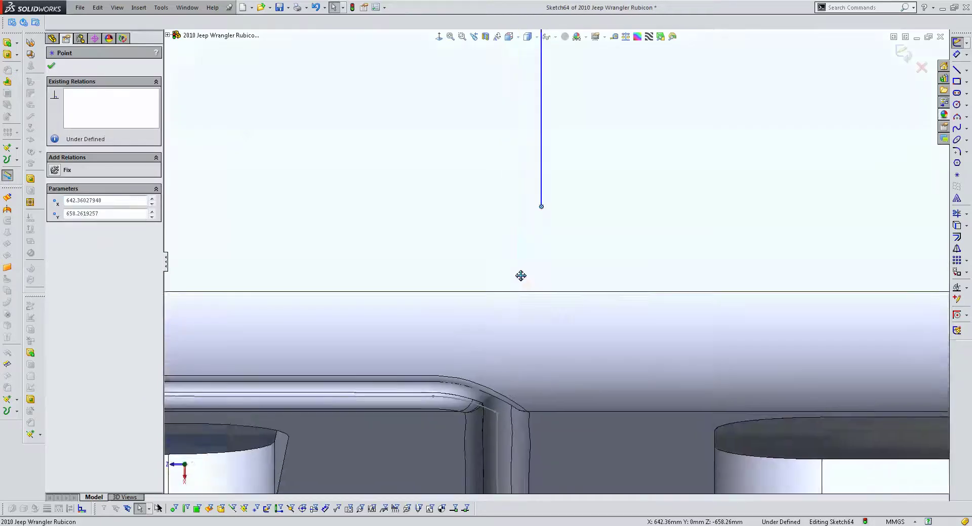
drag(519, 100, 495, 315)
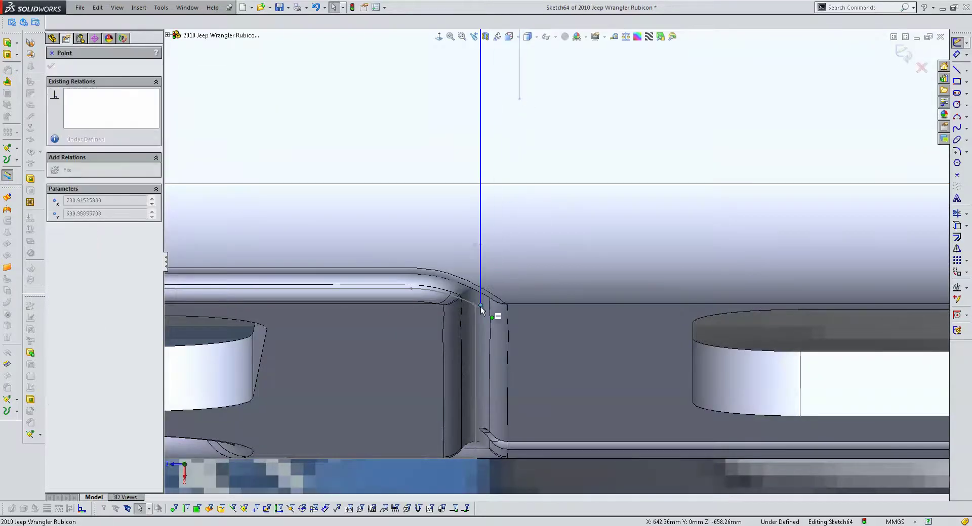
key(Escape)
scroll(597, 197, up, 3)
scroll(603, 209, up, 5)
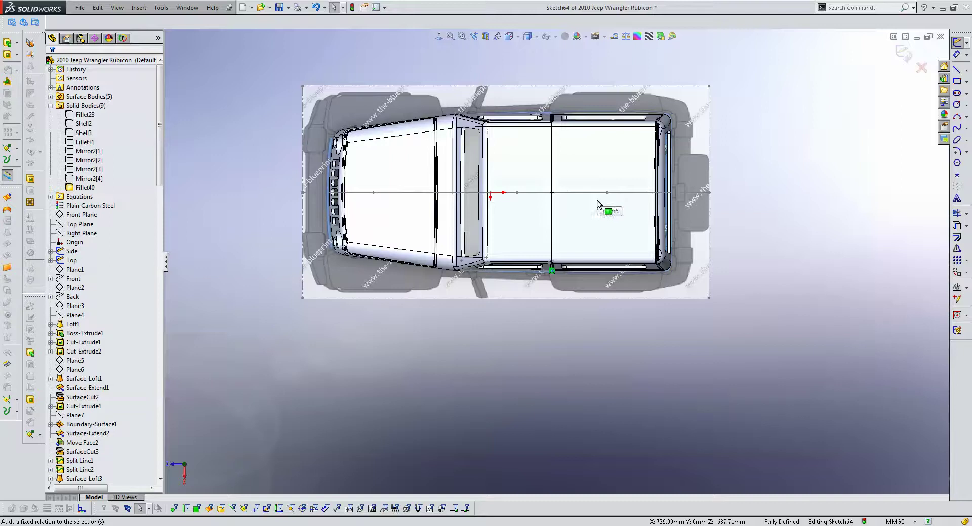
scroll(557, 156, down, 4)
scroll(559, 156, down, 2)
scroll(559, 156, down, 2)
scroll(655, 231, up, 5)
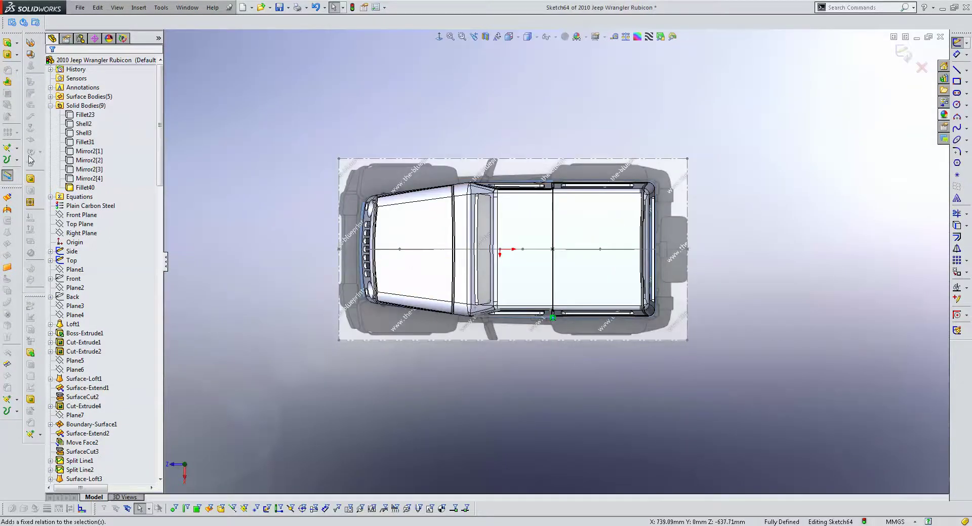
click(903, 53)
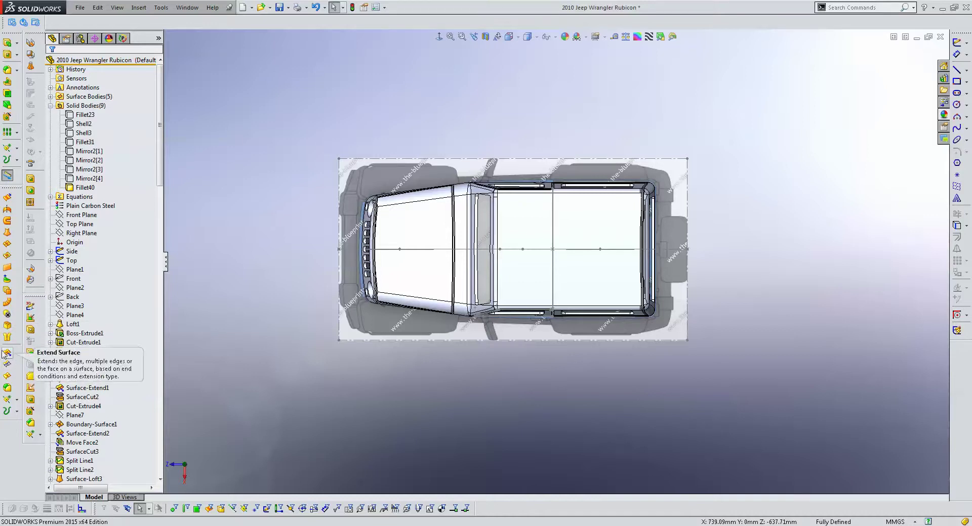
- Project Sketch64 onto the three rear roof faces as a projected curve
click(17, 412)
click(42, 428)
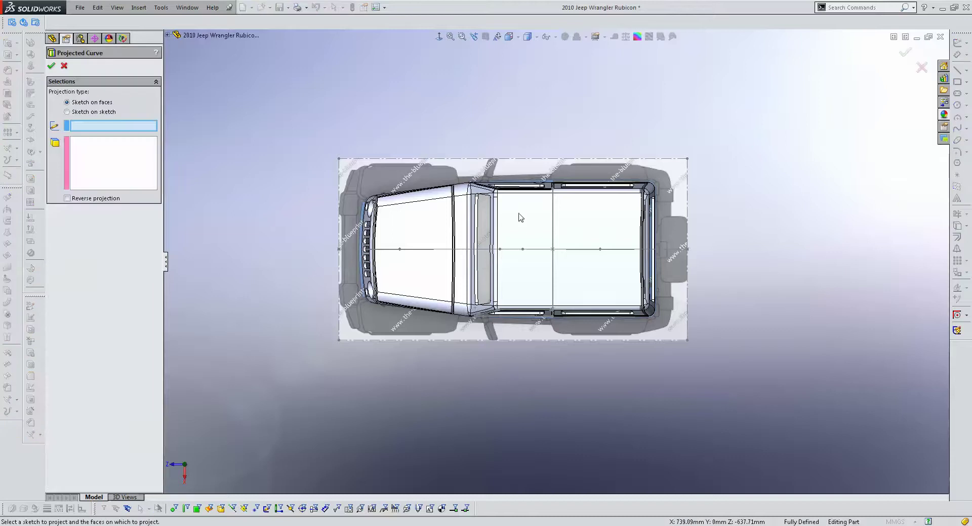
click(553, 221)
click(579, 223)
scroll(551, 401, down, 3)
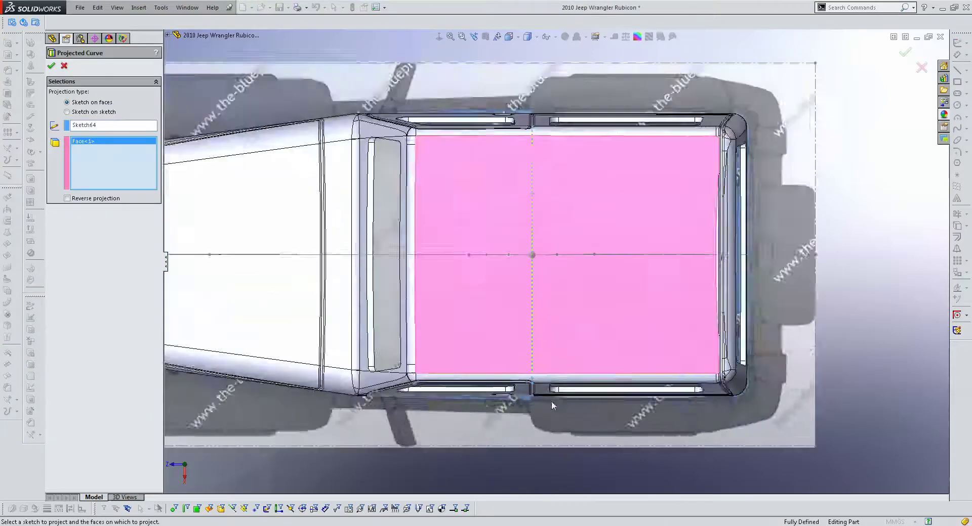
scroll(547, 349, down, 3)
click(547, 349)
scroll(572, 288, up, 3)
scroll(557, 404, up, 2)
scroll(523, 206, down, 3)
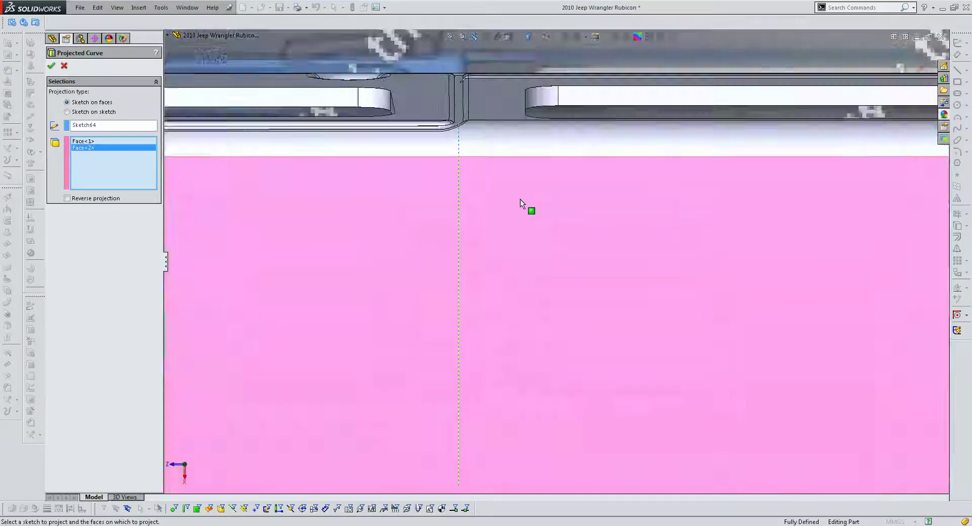
scroll(506, 167, down, 2)
click(500, 149)
scroll(509, 167, up, 3)
scroll(521, 203, down, 3)
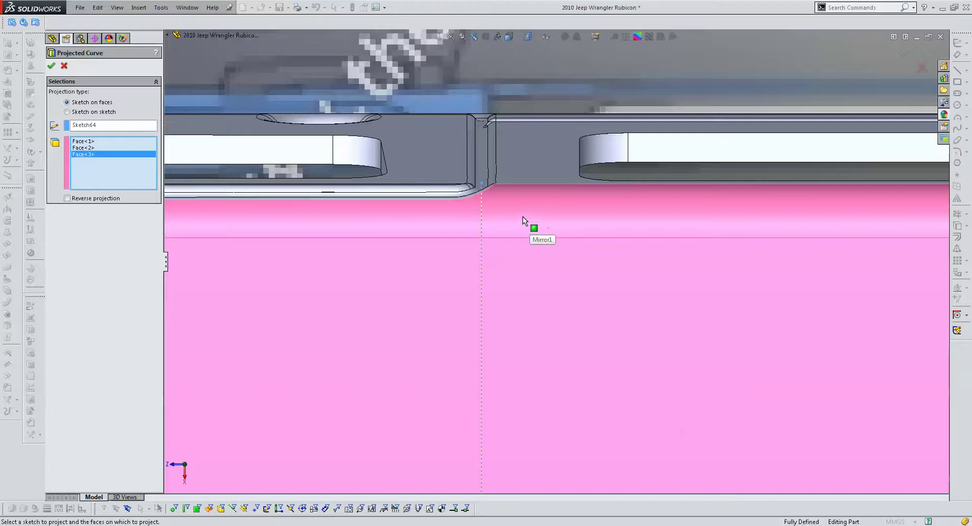
right_click(522, 216)
- Hide both blueprint sketch pictures
middle_drag(524, 220, 512, 223)
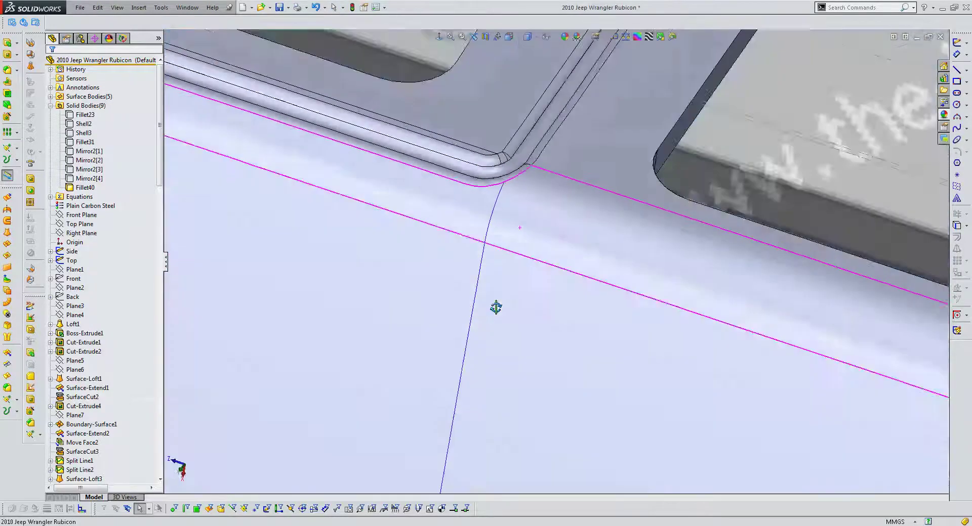
scroll(516, 238, up, 2)
scroll(520, 256, up, 3)
scroll(553, 312, up, 3)
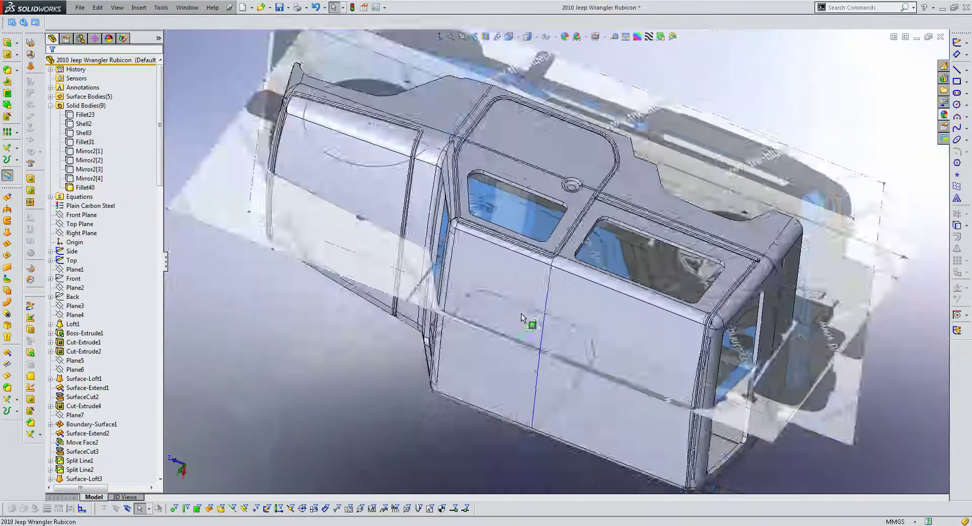
scroll(525, 319, down, 2)
scroll(560, 253, up, 4)
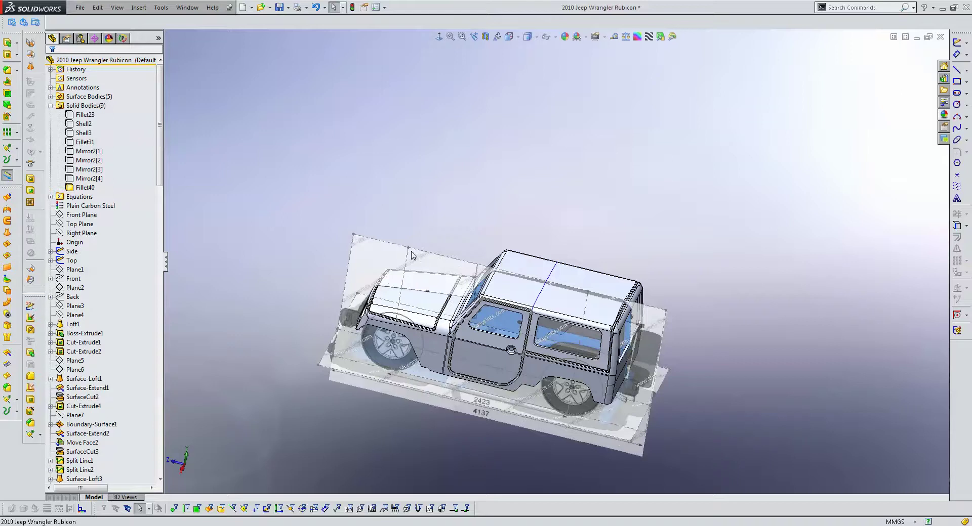
right_click(412, 256)
click(439, 245)
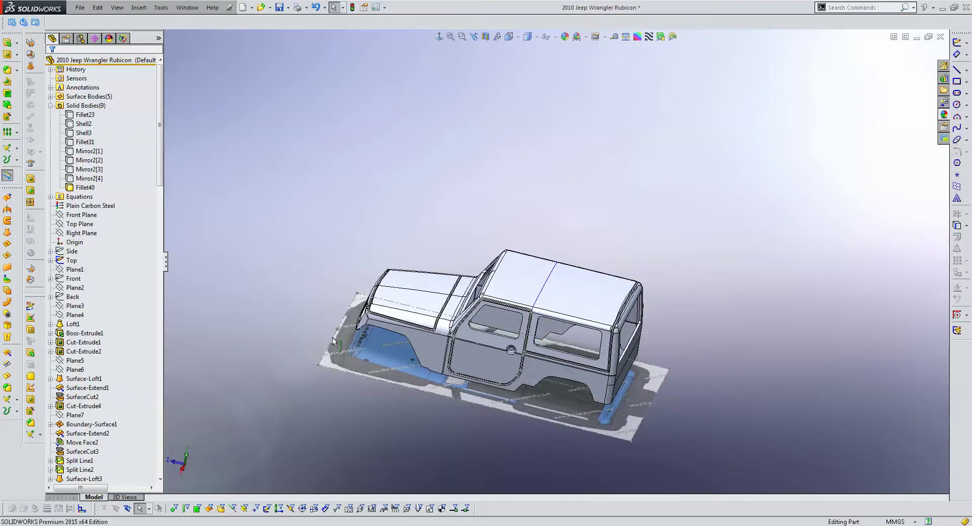
right_click(333, 342)
click(353, 323)
- Hide the earlier 3DSketch1 over the cab roof
scroll(364, 211, down, 3)
scroll(466, 239, down, 3)
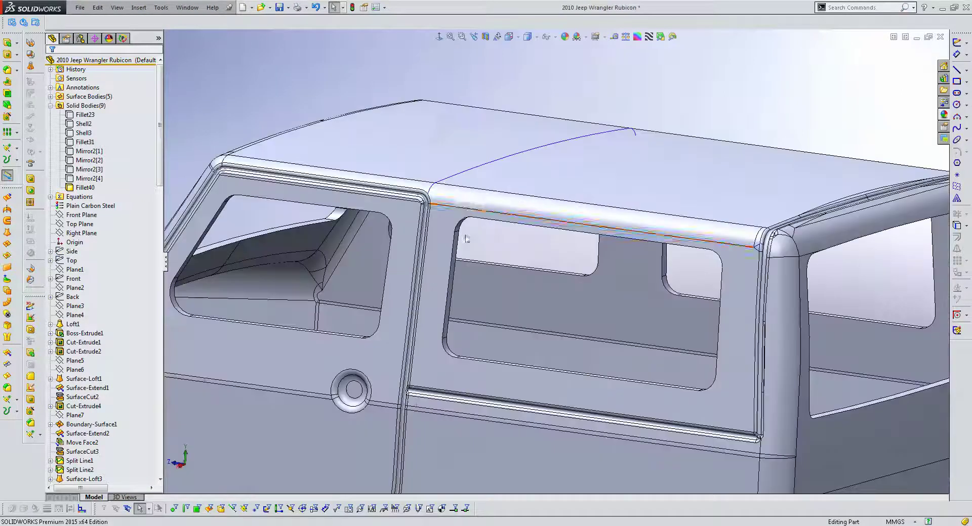
scroll(453, 200, down, 3)
mouse_move(451, 169)
middle_down()
mouse_move(462, 249)
mouse_move(579, 280)
mouse_move(642, 259)
middle_up()
scroll(580, 280, up, 5)
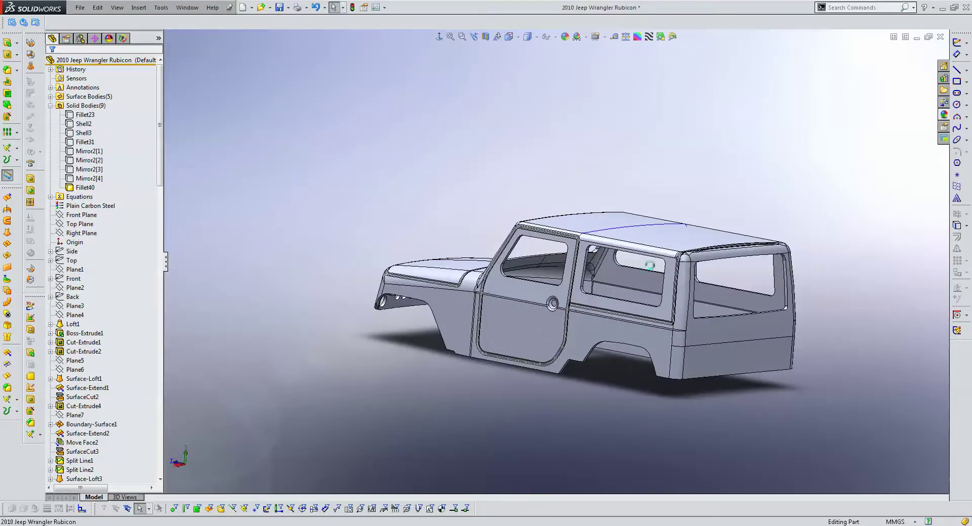
scroll(643, 217, down, 2)
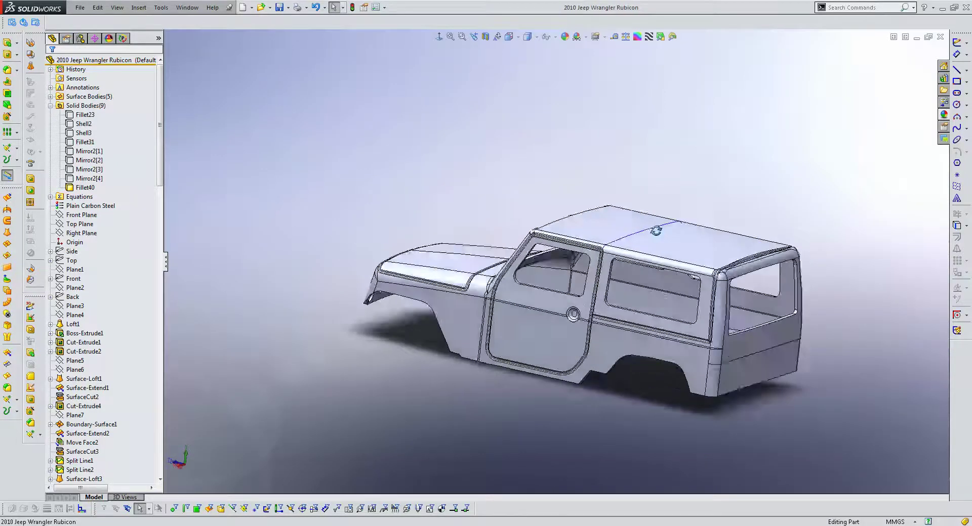
scroll(651, 228, down, 3)
scroll(587, 260, down, 5)
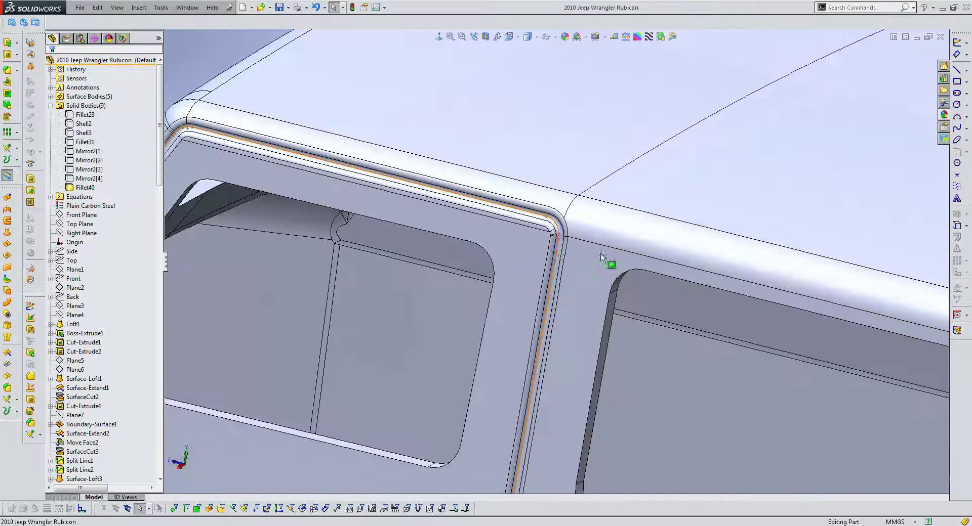
right_click(562, 254)
click(576, 237)
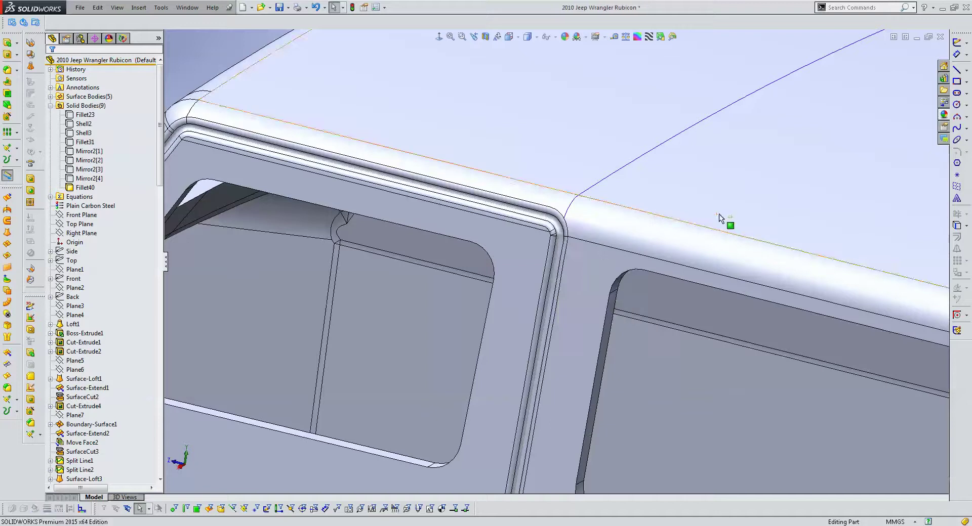
- Start a 3D sketch and convert the roof edge and projected roof curve into sketch geometry
click(966, 45)
click(943, 53)
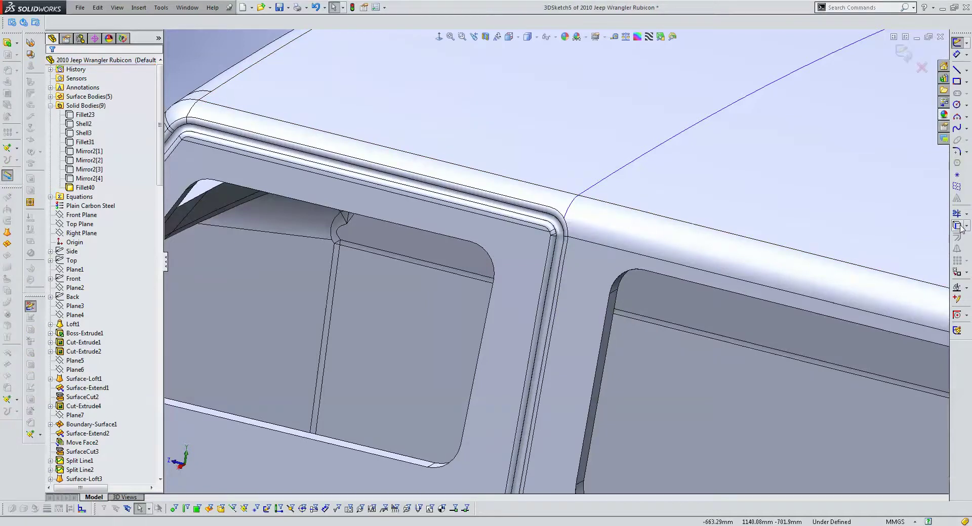
click(958, 226)
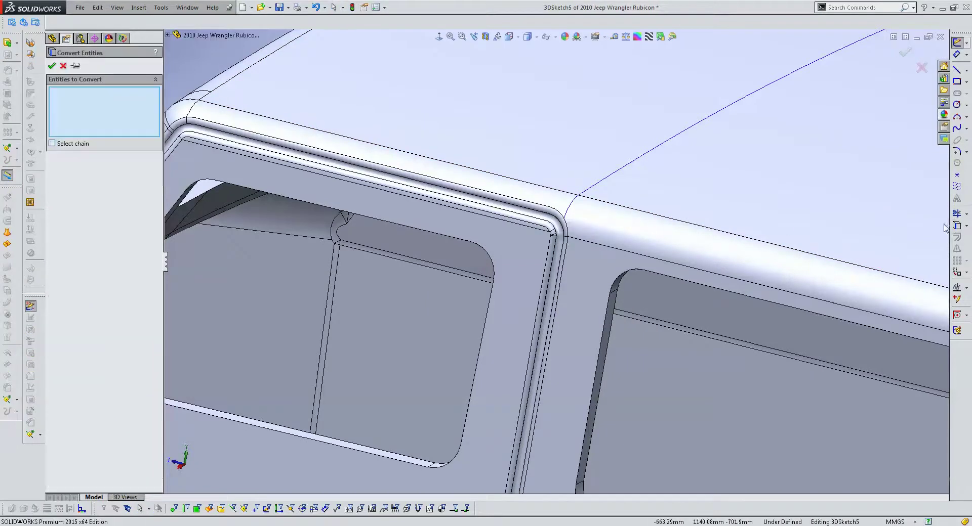
click(580, 195)
click(958, 227)
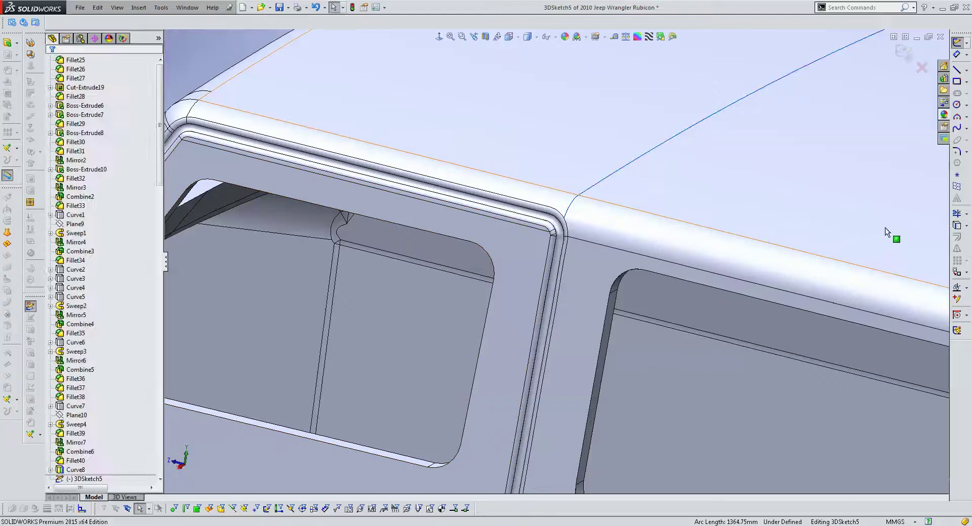
click(958, 227)
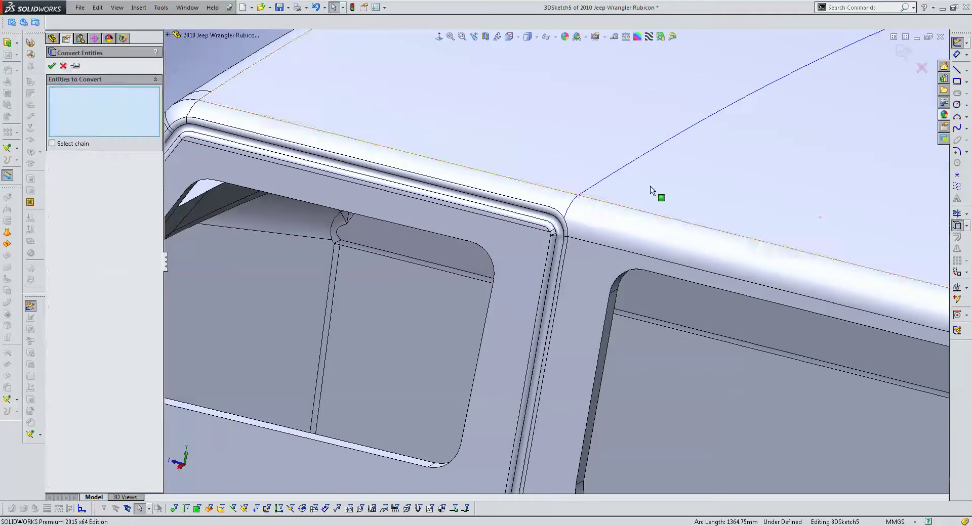
right_click(616, 170)
key(f)
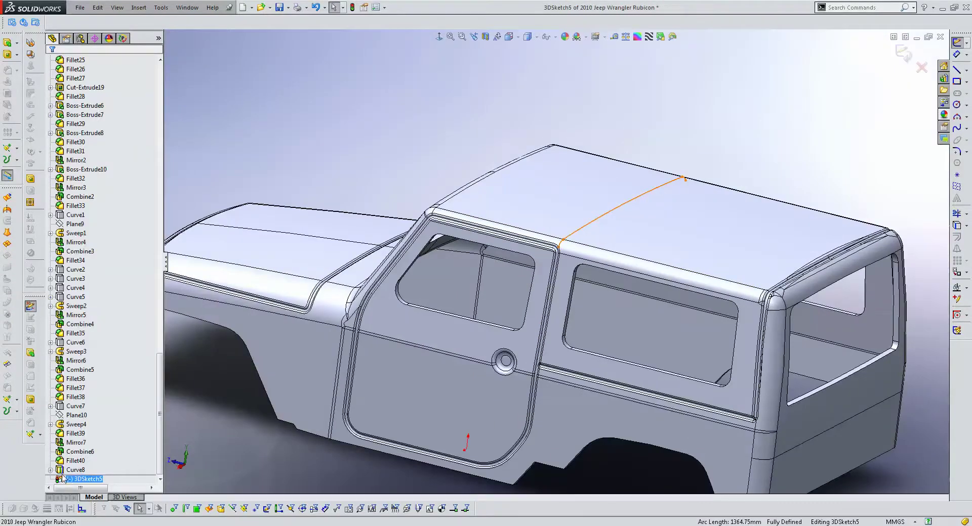
- Drag the curve's door-corner end onto the roof and select both endpoints for relations
right_click(62, 478)
click(579, 199)
scroll(563, 259, down, 5)
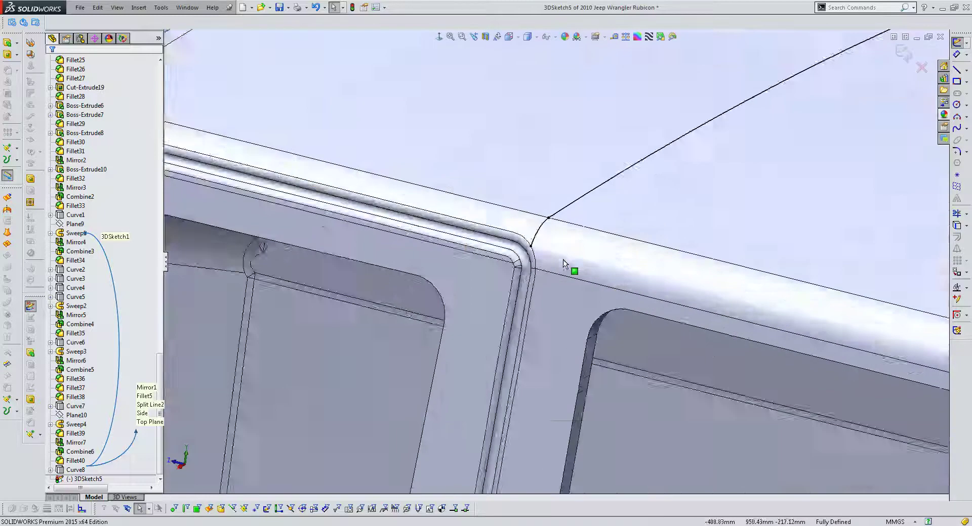
scroll(563, 259, down, 3)
click(478, 251)
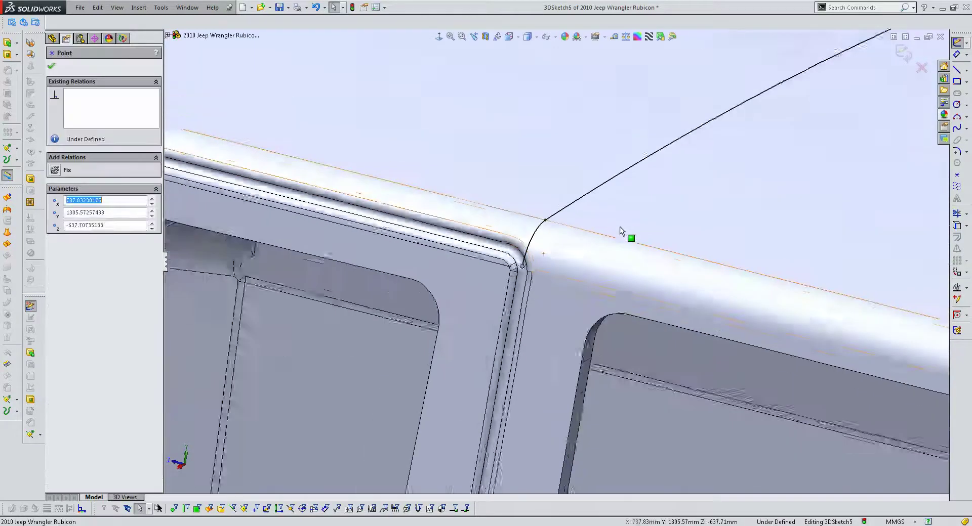
scroll(506, 253, up, 6)
drag(473, 278, 774, 165)
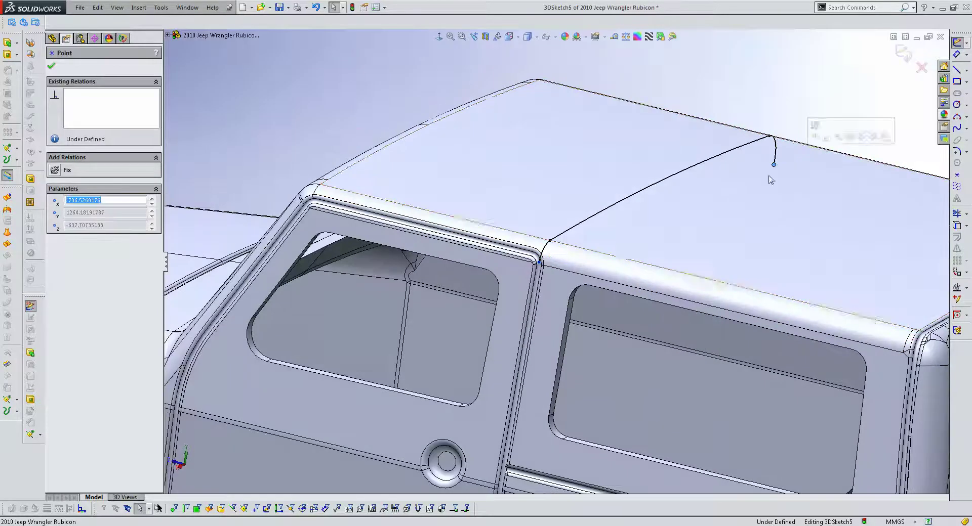
ctrl+click(539, 262)
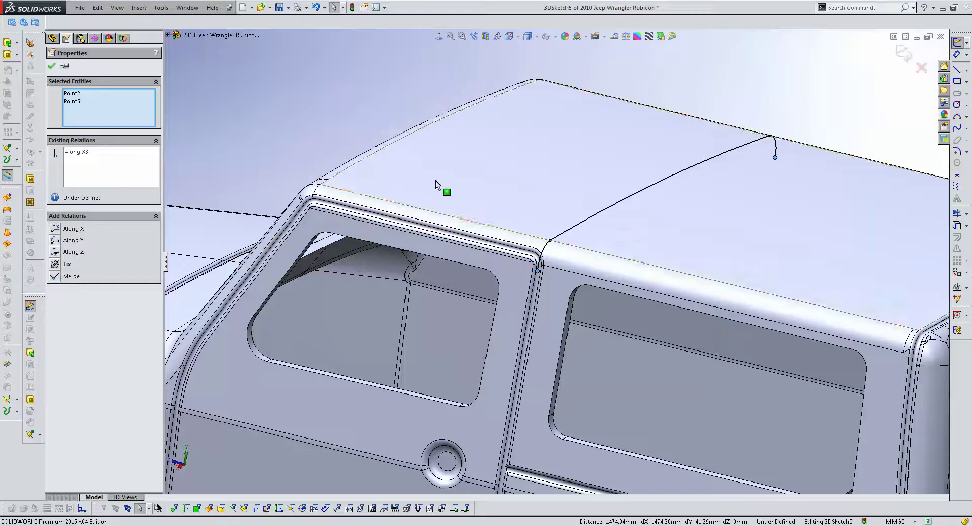
key(Escape)
- Move the door-corner endpoint up the fillet and select the three roof splines
scroll(533, 260, down, 3)
scroll(506, 284, down, 3)
drag(487, 304, 498, 270)
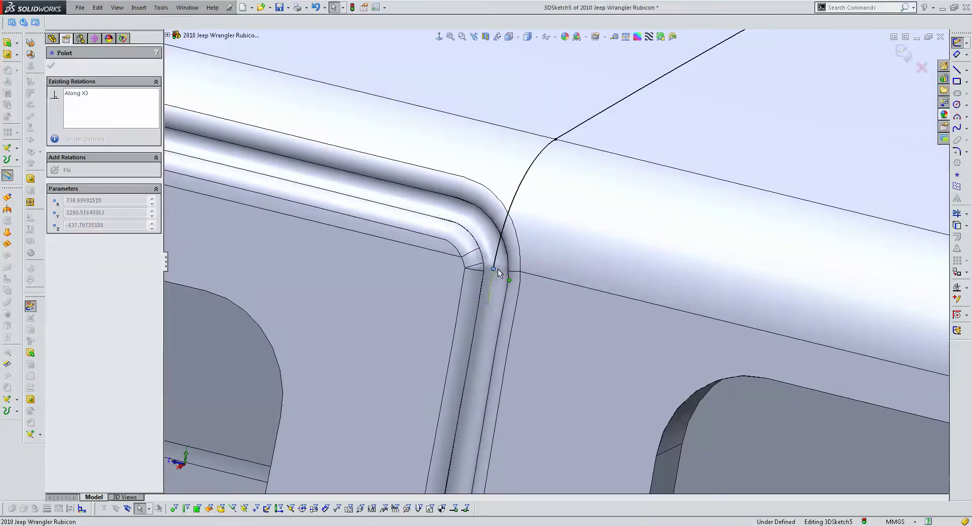
scroll(529, 279, up, 10)
key(Escape)
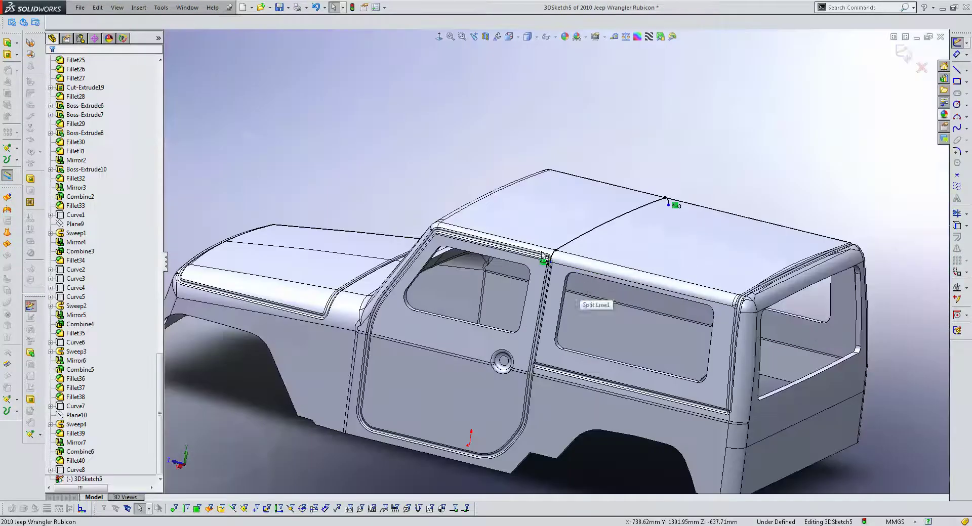
click(617, 224)
- Merge Spline4–6 into one curve with Fit Spline and close 3DSketch5
click(139, 9)
mouse_move(185, 262)
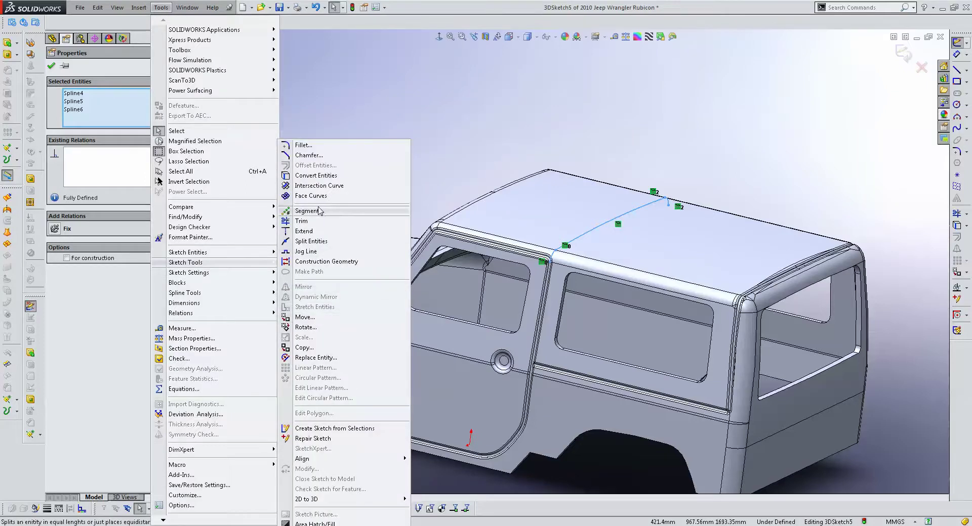
click(310, 243)
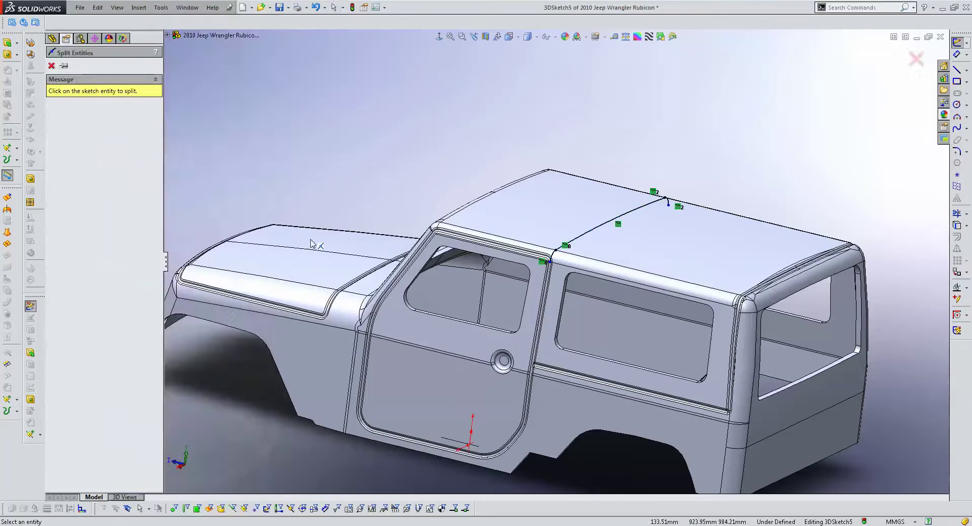
key(Escape)
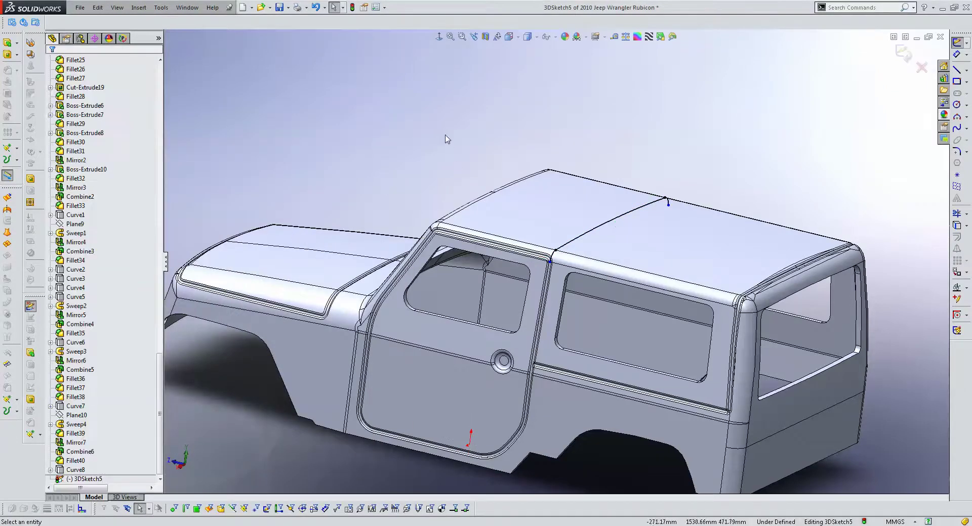
drag(450, 102, 829, 415)
click(164, 10)
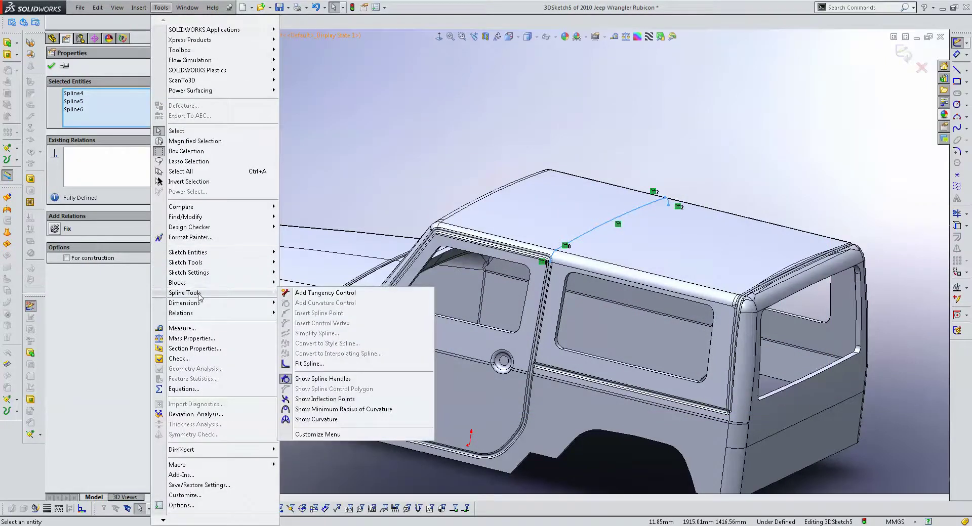
click(309, 367)
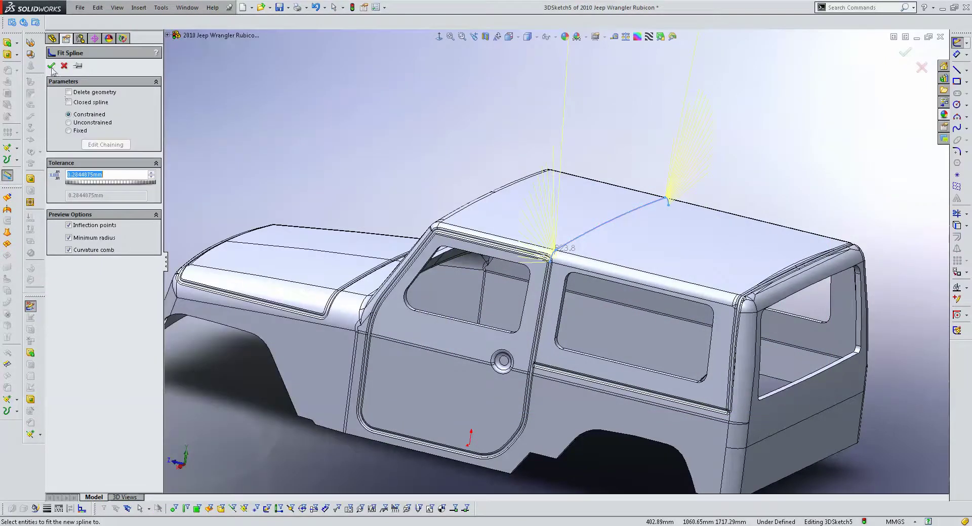
click(51, 66)
click(903, 53)
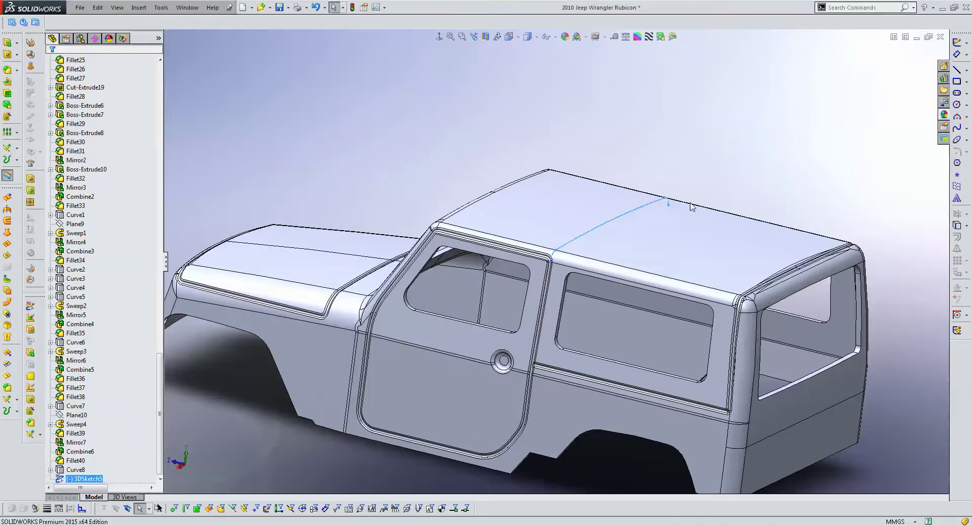
scroll(723, 189, down, 5)
- In 3DSketch5, select the roof splines and narrow the selection to Spline6 and Spline7
click(509, 250)
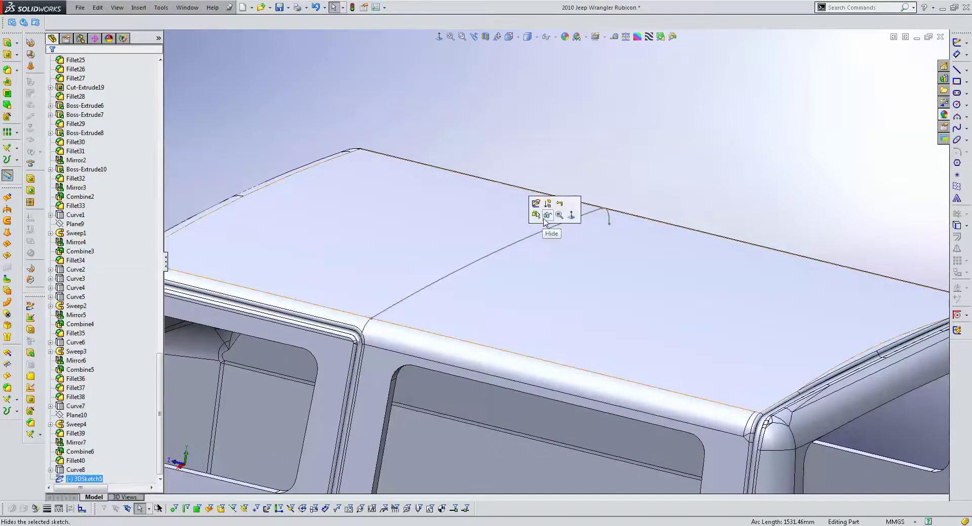
click(547, 218)
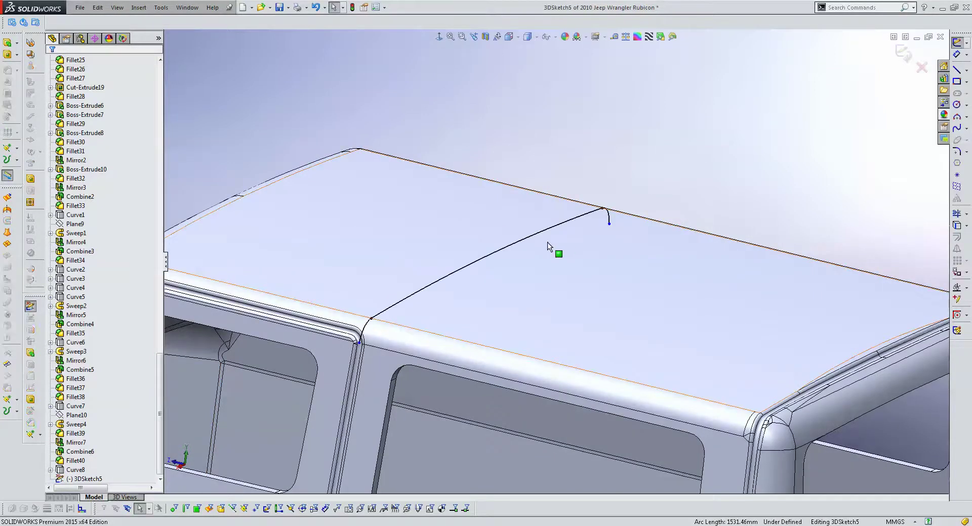
click(551, 229)
drag(257, 158, 633, 424)
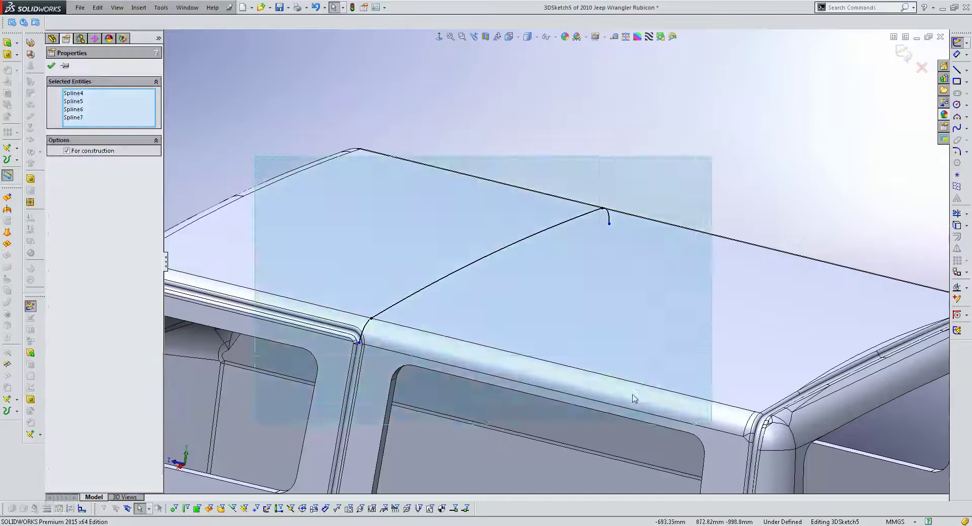
click(139, 7)
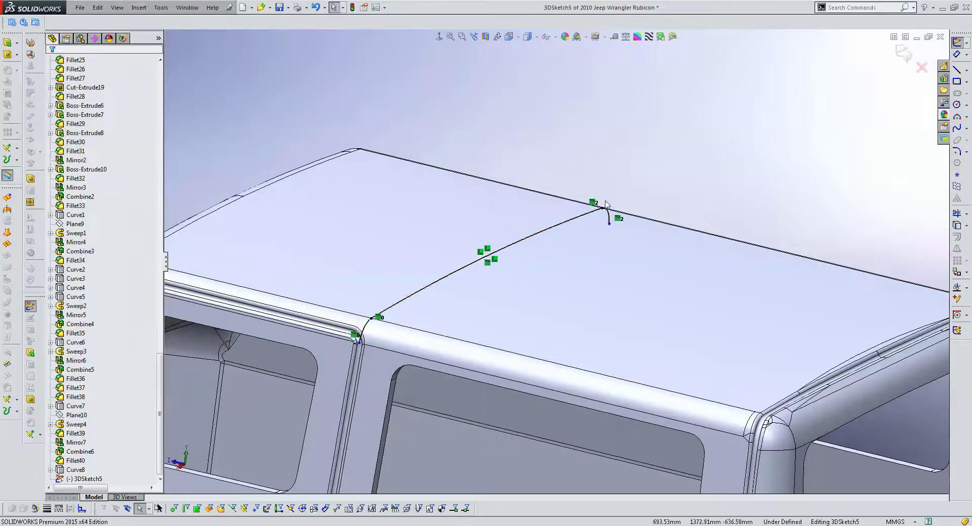
click(609, 226)
key(Escape)
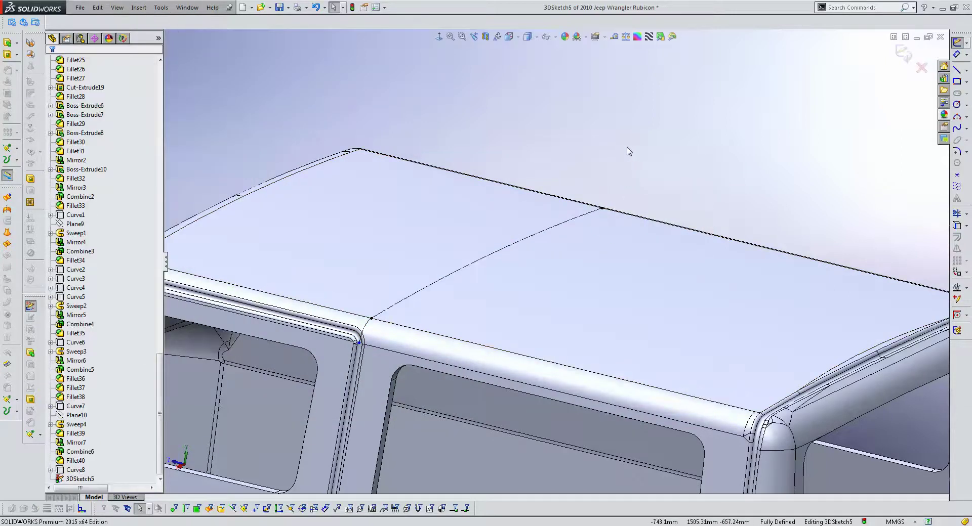
- Toggle Spline6 and Spline7 to construction geometry, then undo back to normal geometry
click(610, 156)
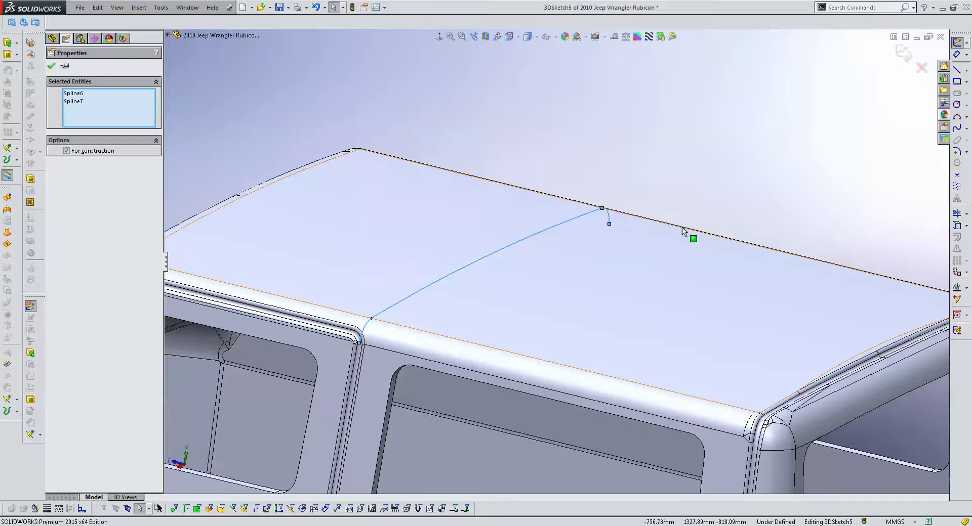
key(Escape)
click(609, 223)
click(643, 186)
click(677, 148)
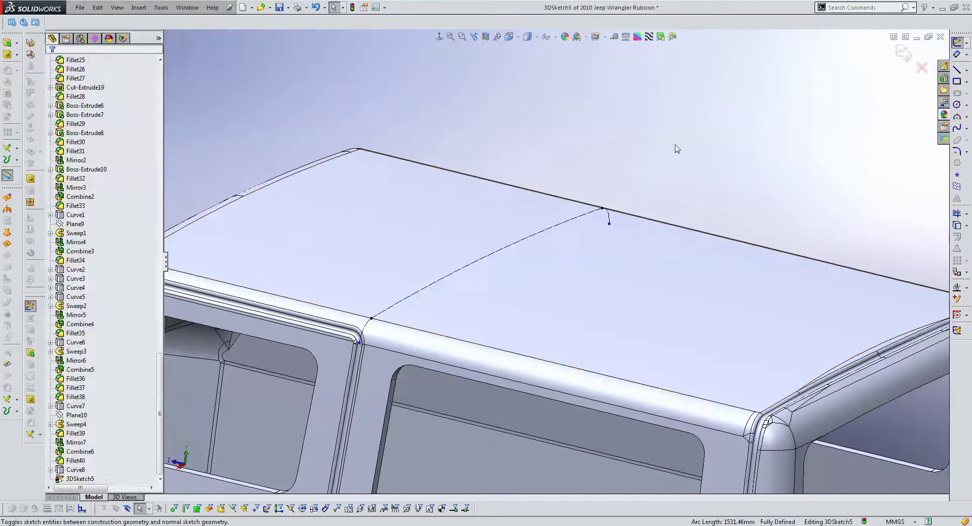
key(ctrl+z)
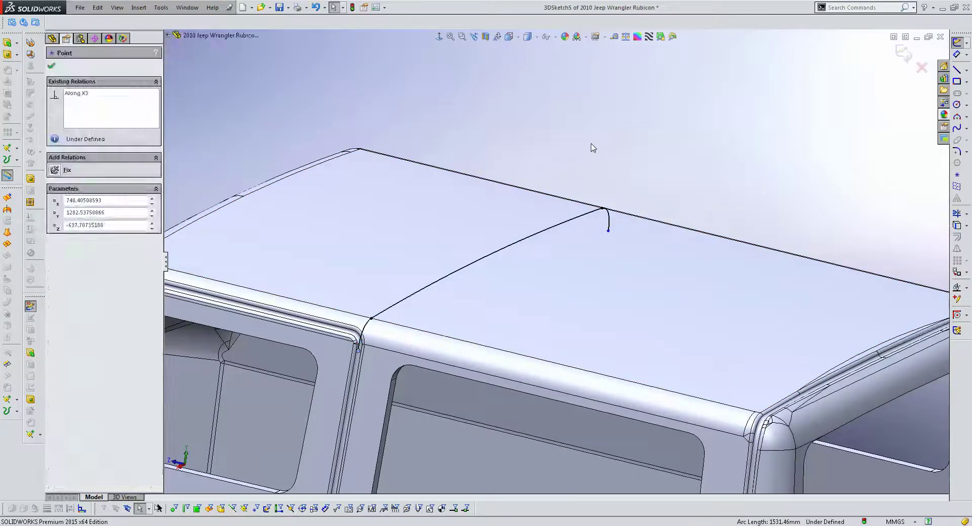
key(ctrl+z)
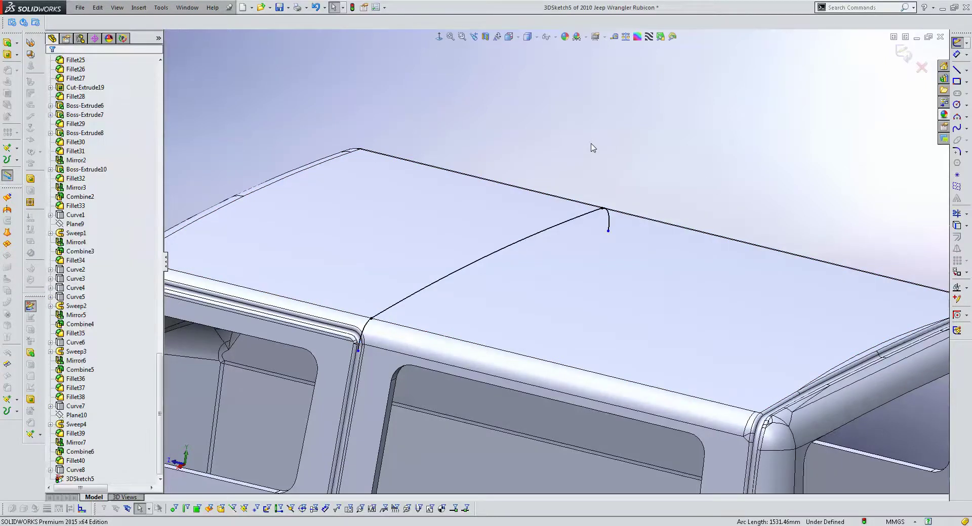
- Drag the spline's free end onto the roof and constrain it On Plane to the Right Plane
click(359, 351)
mouse_move(609, 231)
mouse_down()
mouse_move(602, 208)
mouse_move(468, 265)
mouse_up()
click(602, 208)
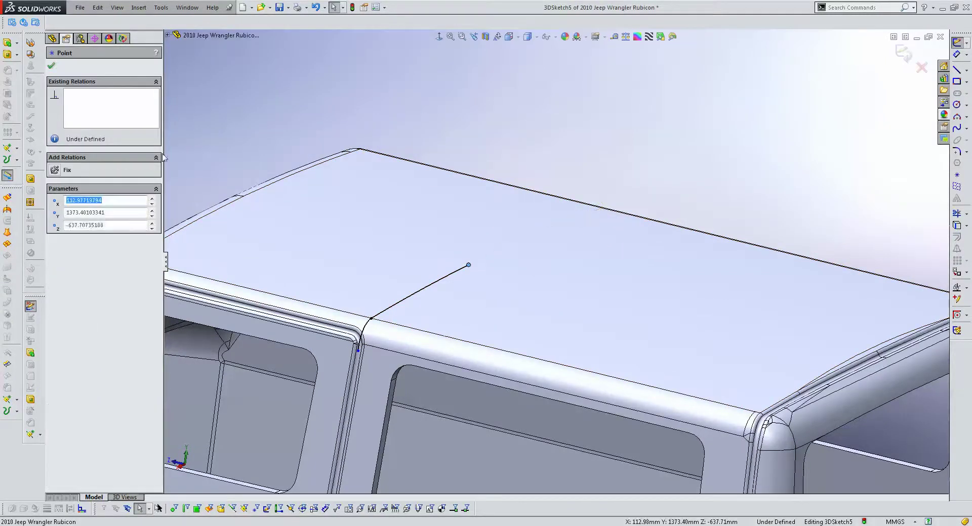
click(168, 37)
ctrl+click(217, 127)
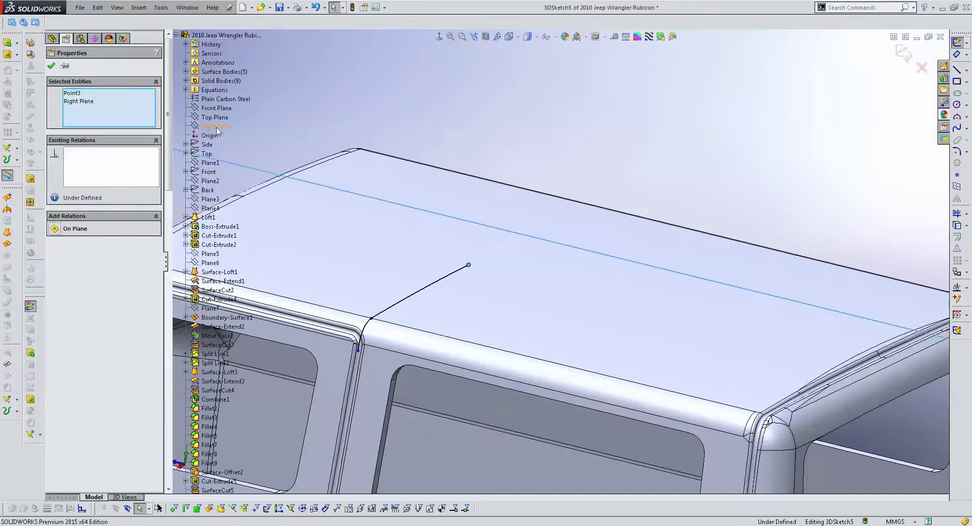
key(Escape)
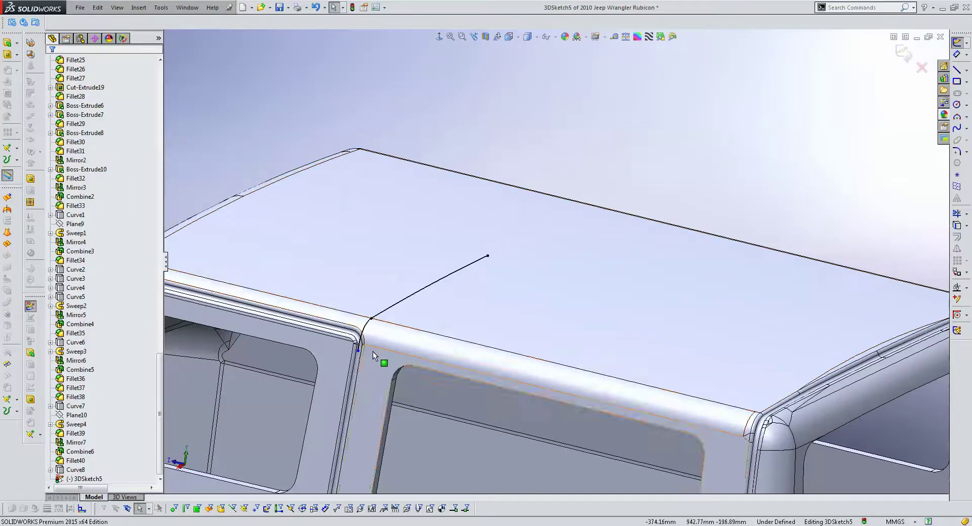
- Refit the path splines into one spline with Fit Spline and exit the 3D sketch
scroll(392, 343, down, 5)
ctrl+click(389, 343)
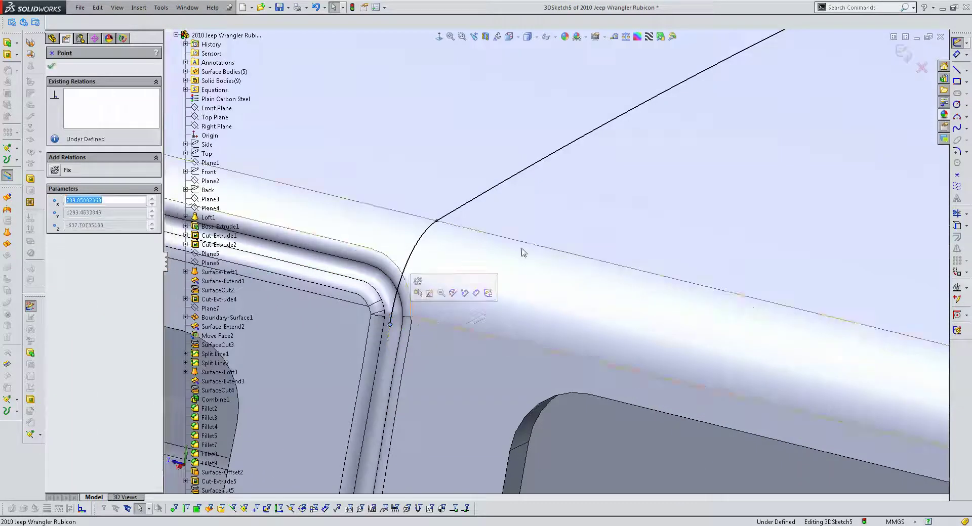
scroll(521, 250, up, 5)
drag(650, 387, 653, 384)
click(161, 7)
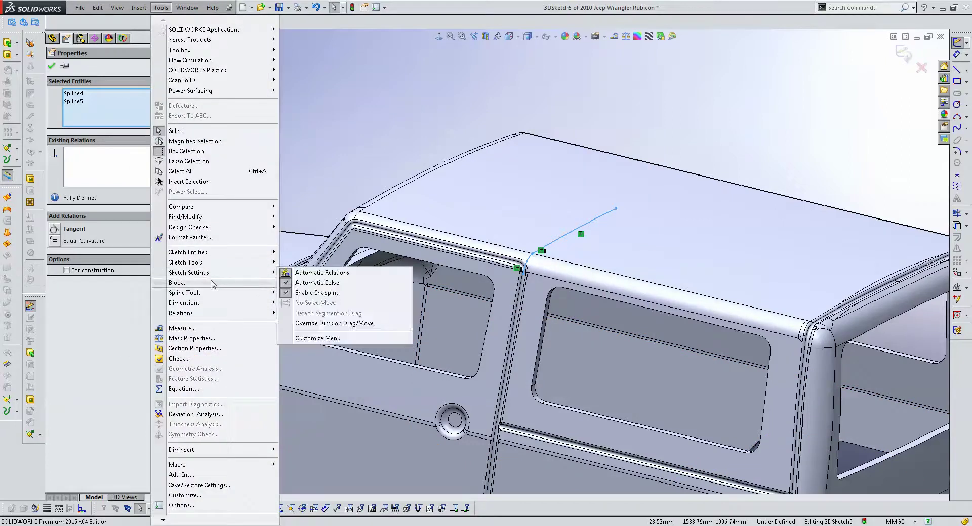
mouse_move(185, 292)
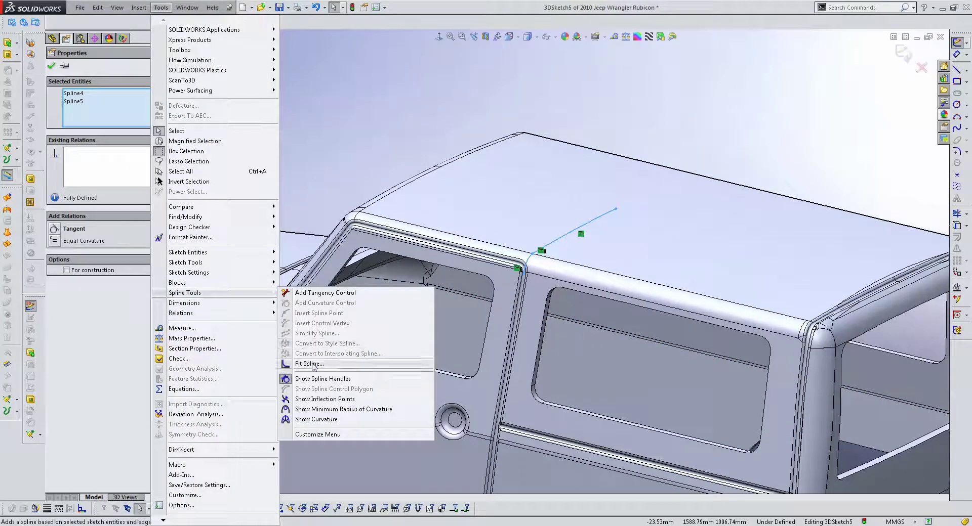
click(314, 368)
key(Return)
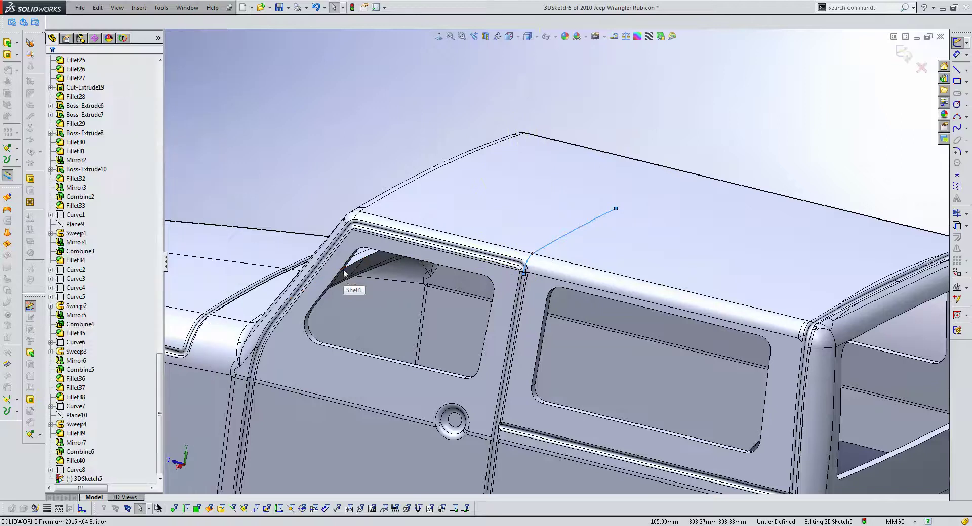
click(905, 52)
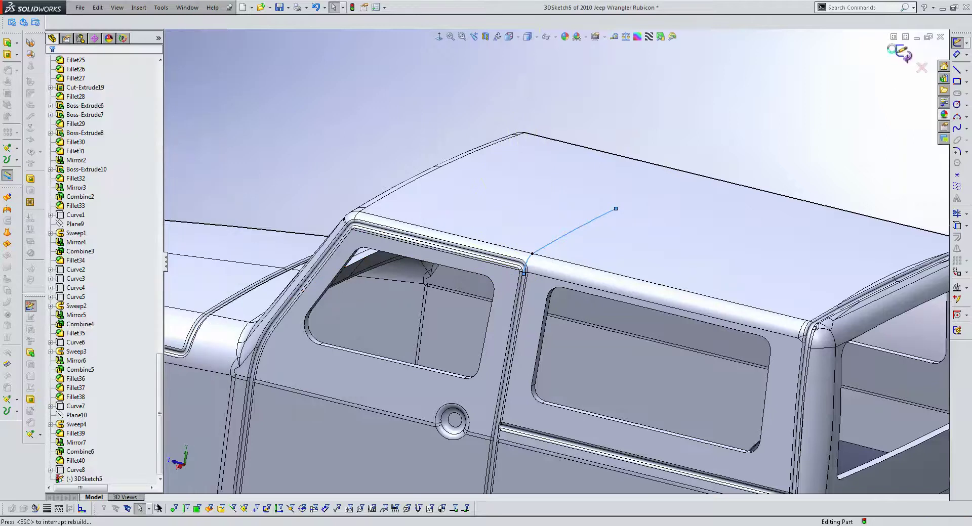
- Hide the car body and start a new sketch on the Right Plane
right_click(532, 205)
click(557, 238)
scroll(100, 450, down, 5)
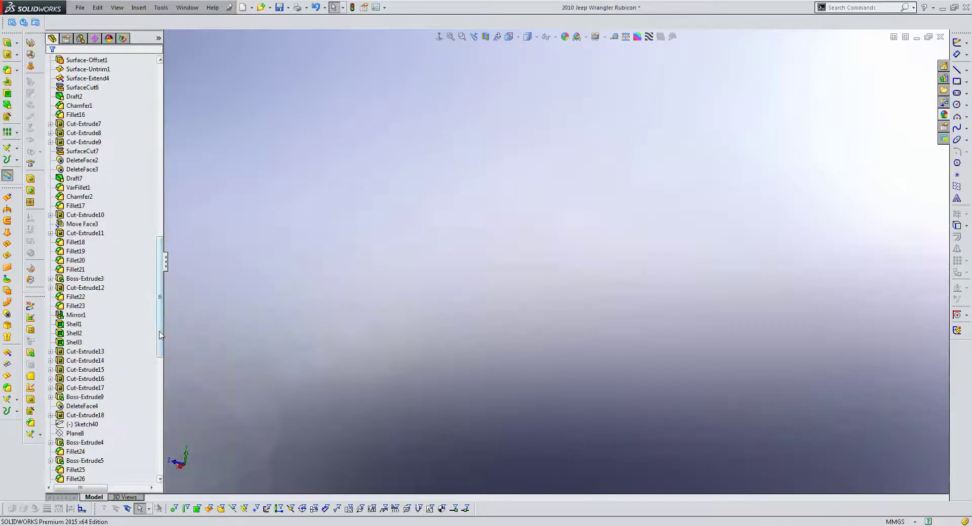
scroll(100, 450, down, 5)
click(80, 478)
click(93, 462)
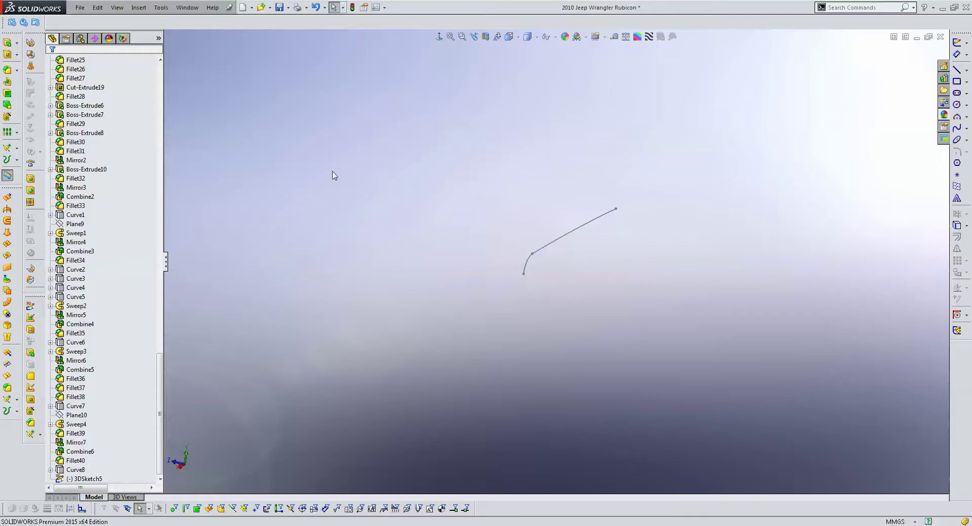
drag(161, 403, 172, 101)
click(81, 233)
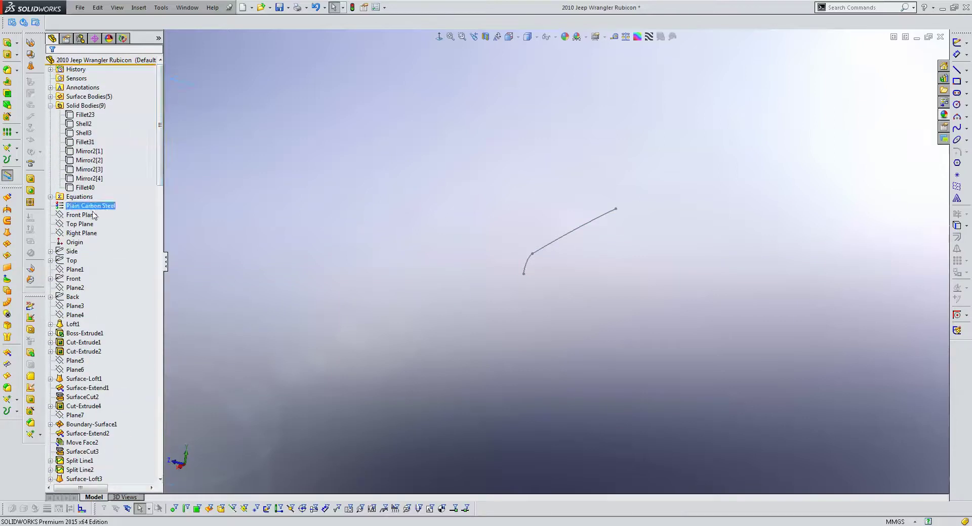
click(964, 44)
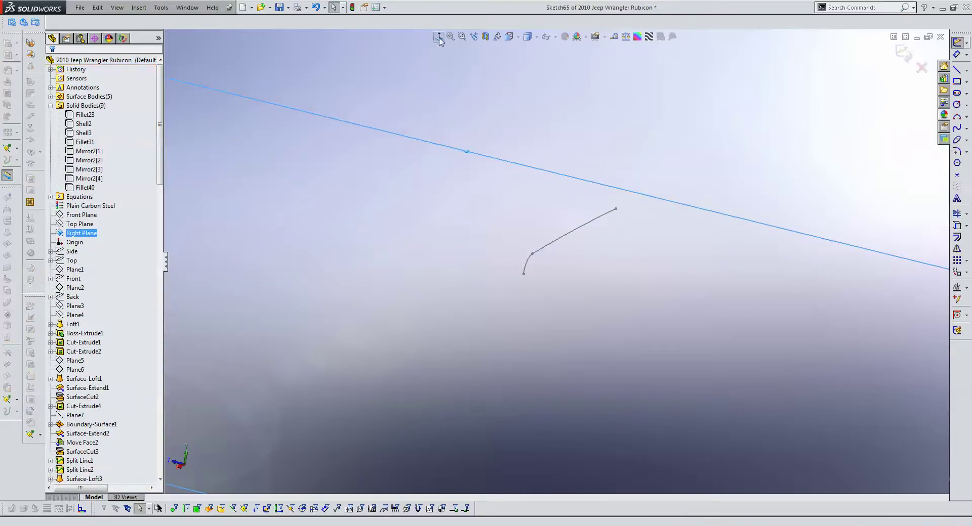
- Draw a circle near the path's end and dimension its diameter to 16 mm
click(957, 105)
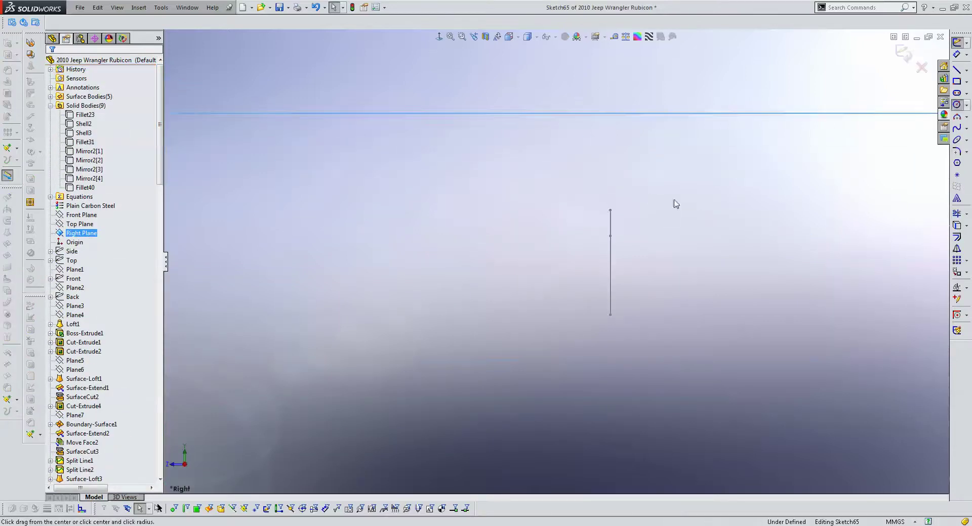
drag(632, 190, 635, 205)
key(Escape)
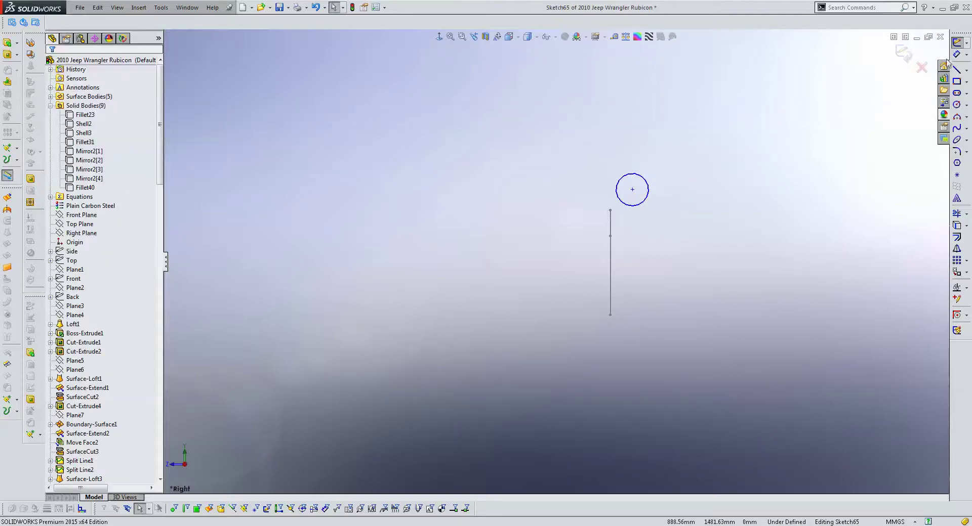
click(955, 54)
click(635, 177)
click(658, 160)
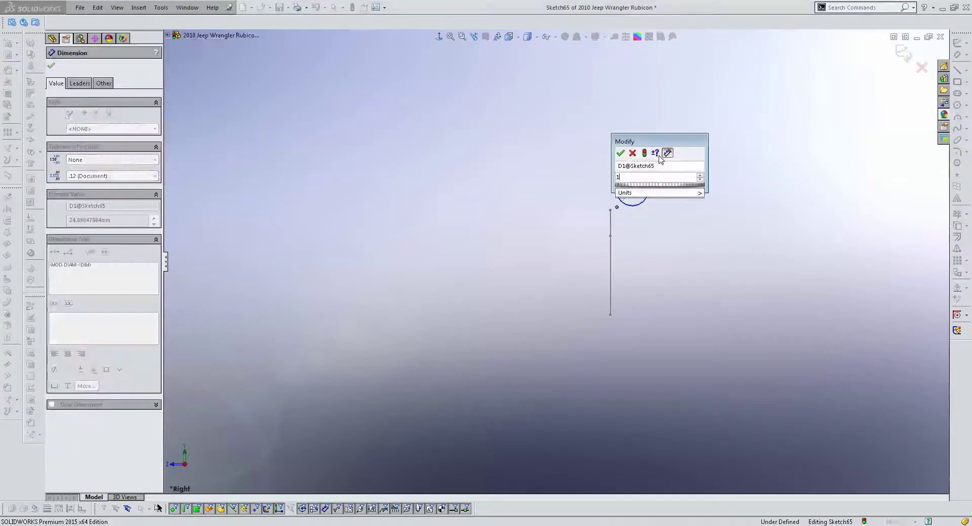
text(16)
key(Return)
key(Escape)
- Add a Pierce relation between the circle centre and the path, then exit the sketch
scroll(651, 199, up, 2)
click(573, 226)
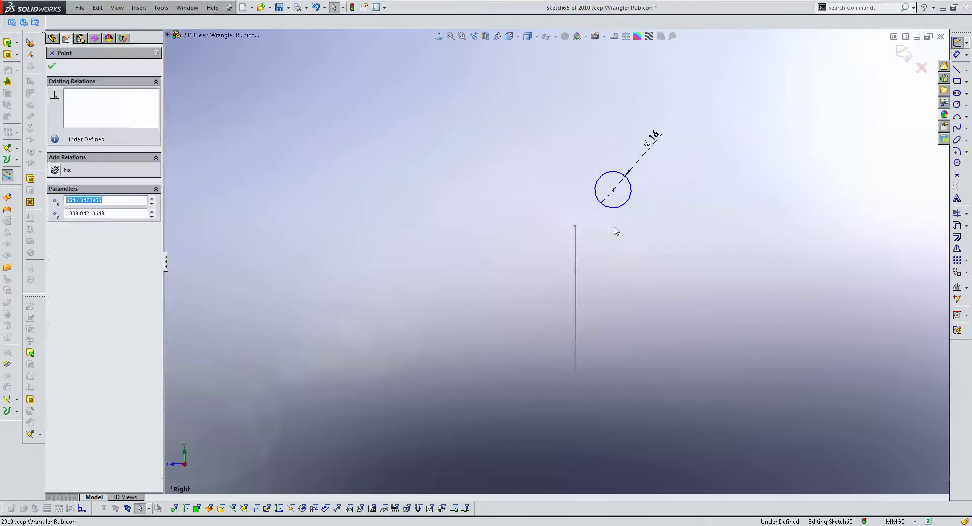
key(Escape)
ctrl+click(557, 228)
click(56, 302)
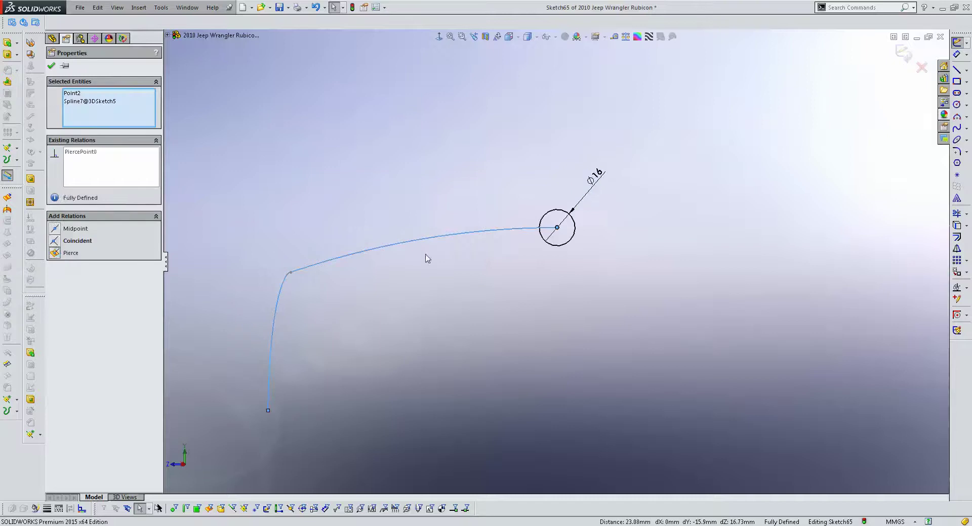
key(Escape)
click(900, 53)
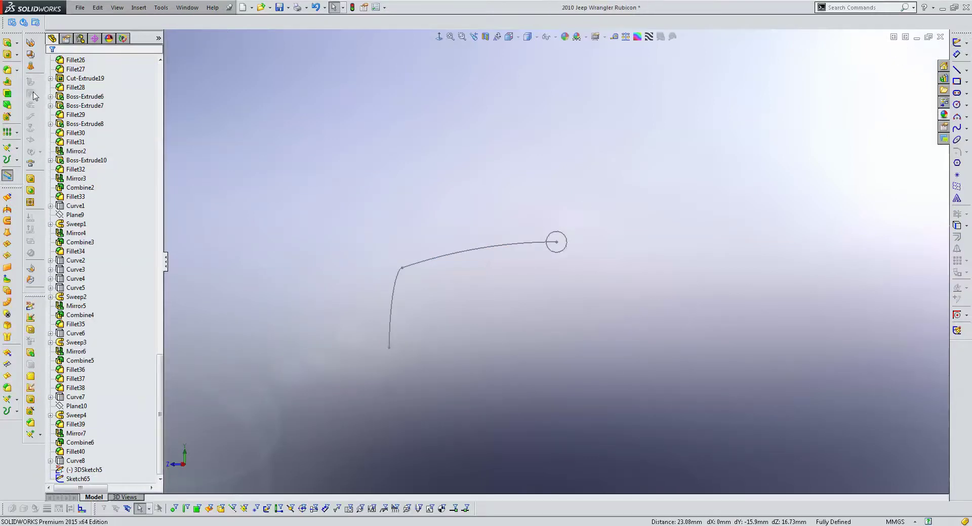
- Sweep the Sketch65 circle along 3DSketch5 with Twist Along Path orientation
click(17, 44)
click(56, 66)
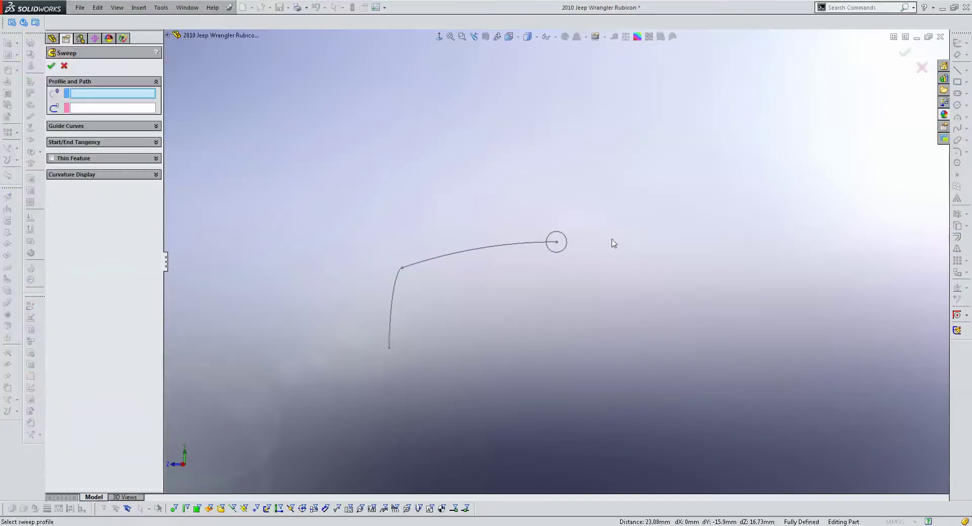
click(556, 236)
click(538, 244)
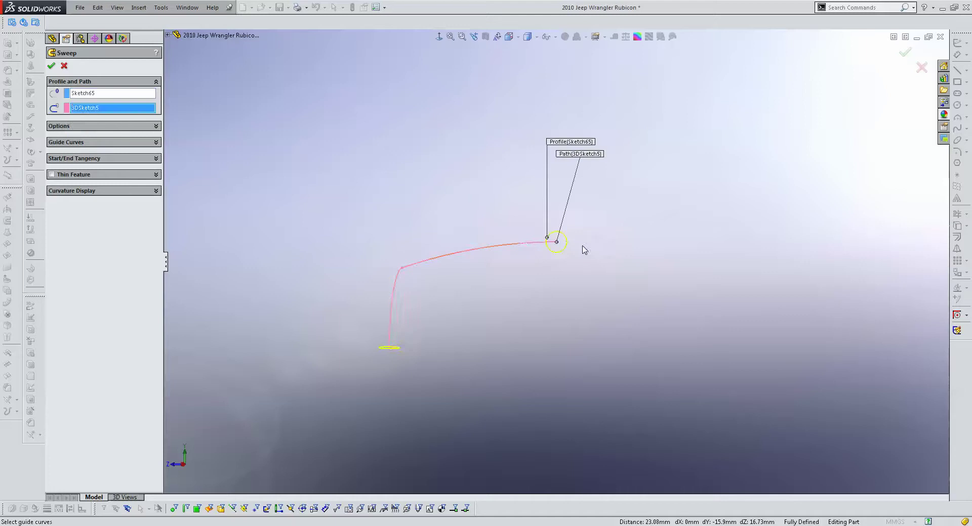
click(107, 127)
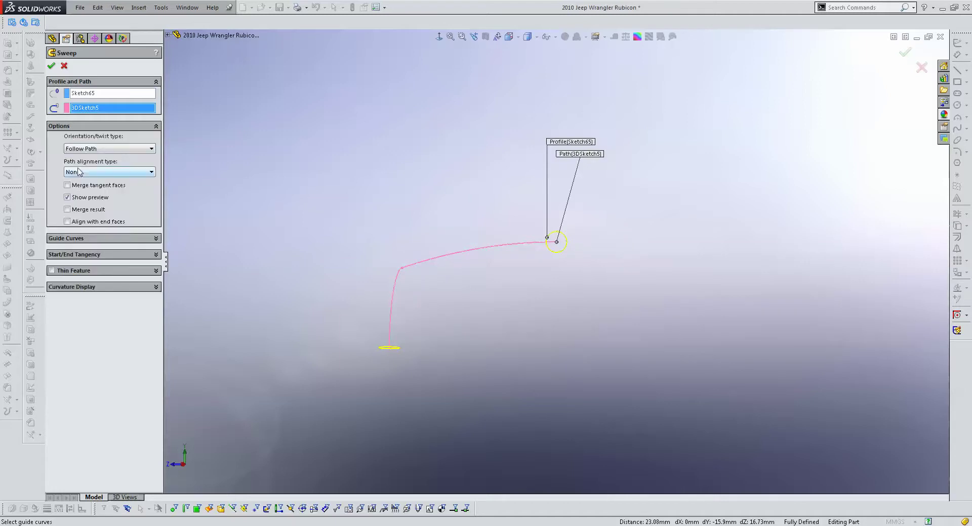
click(90, 151)
click(94, 185)
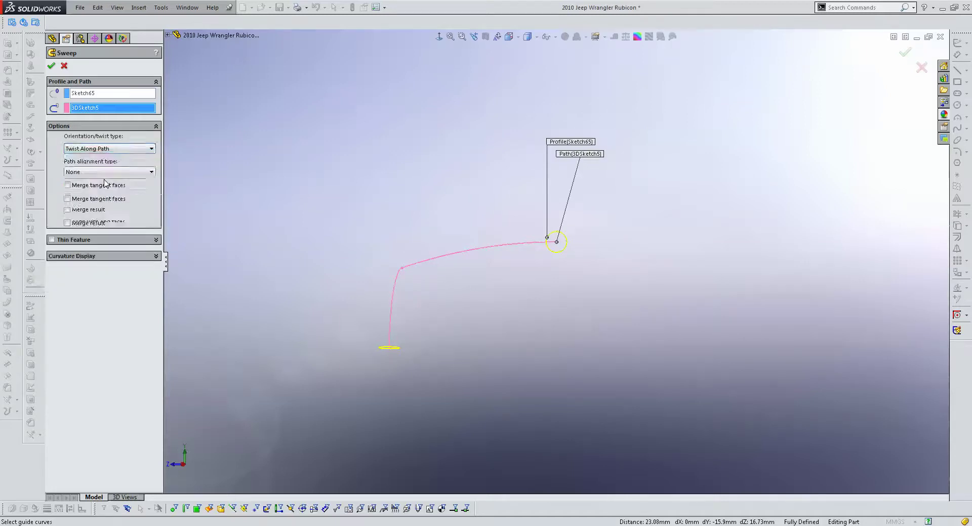
click(50, 66)
- Orbit to view the tube from the side and hide 3DSketch5
middle_drag(499, 248, 382, 275)
right_click(382, 278)
click(394, 259)
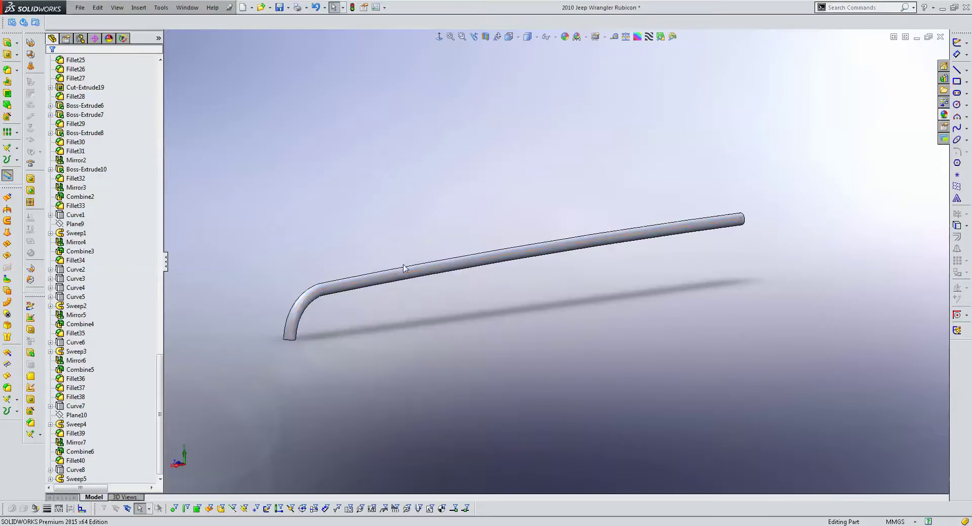
drag(161, 350, 161, 60)
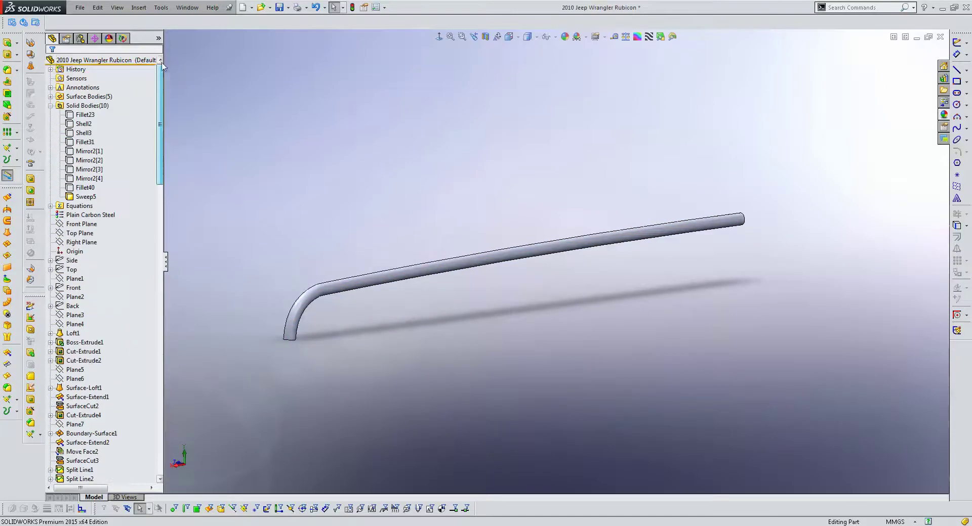
- Mirror the Sweep5 tube body about the Right Plane
click(85, 242)
click(19, 147)
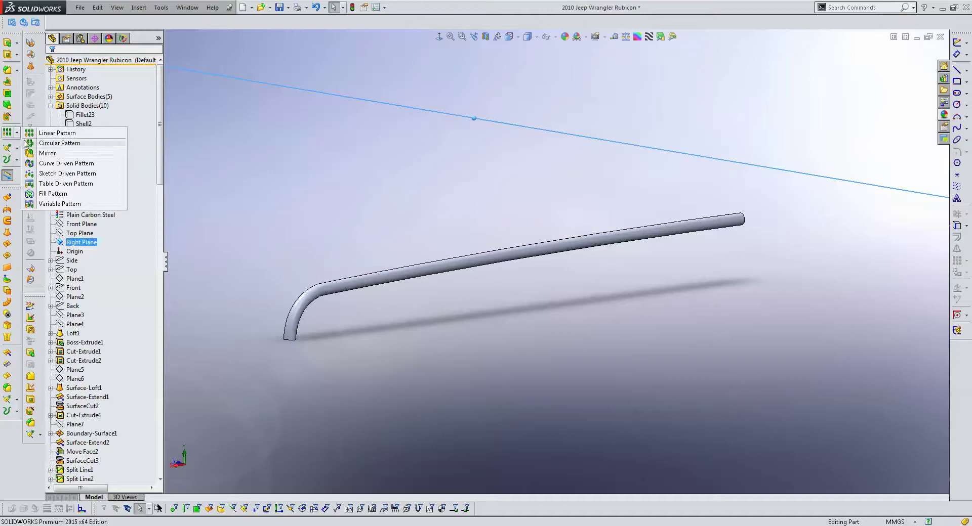
click(48, 152)
click(441, 270)
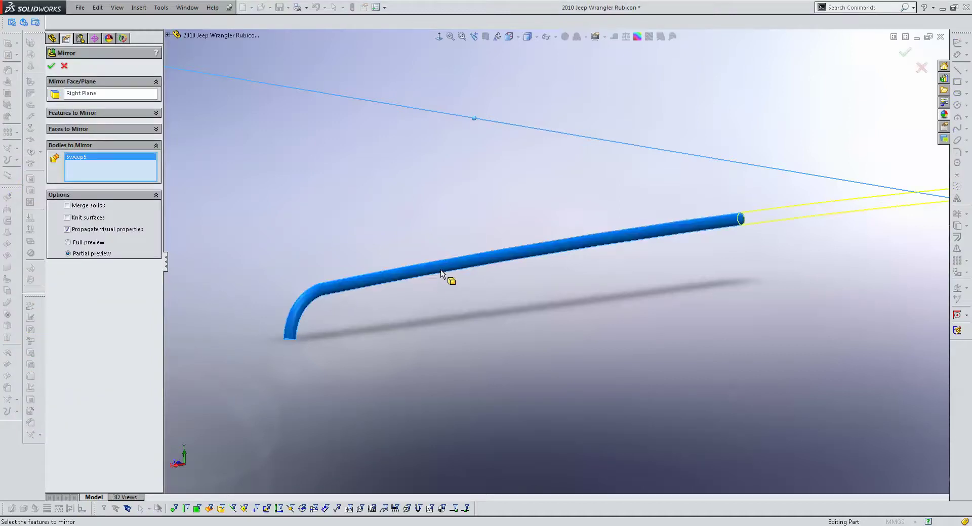
key(Return)
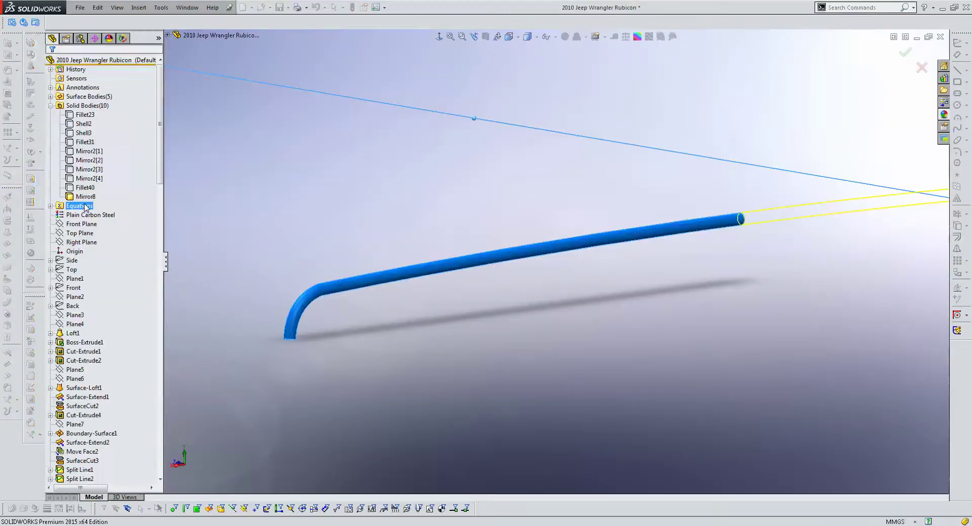
middle_drag(467, 277, 177, 226)
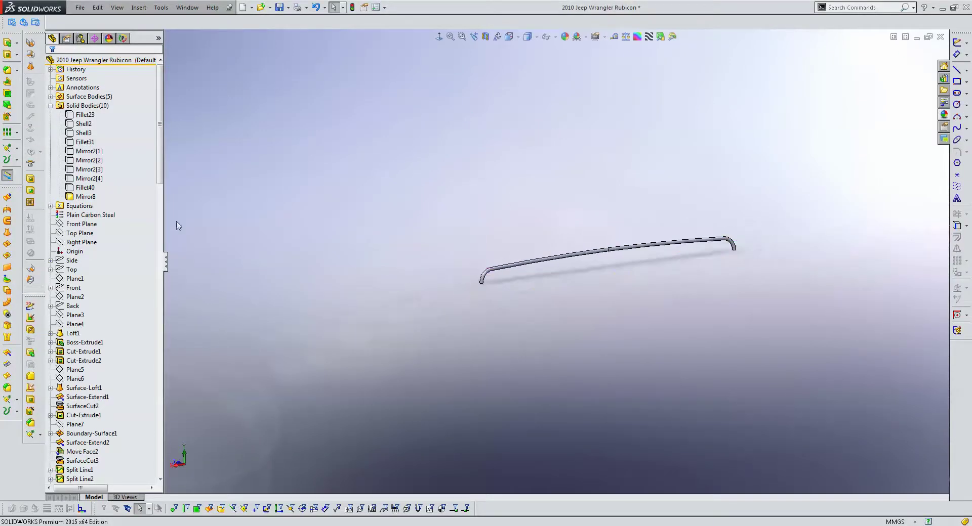
- Show the jeep body again and zoom to the tube's end face at the roof
right_click(84, 181)
click(165, 167)
scroll(443, 271, down, 5)
middle_drag(443, 271, 484, 258)
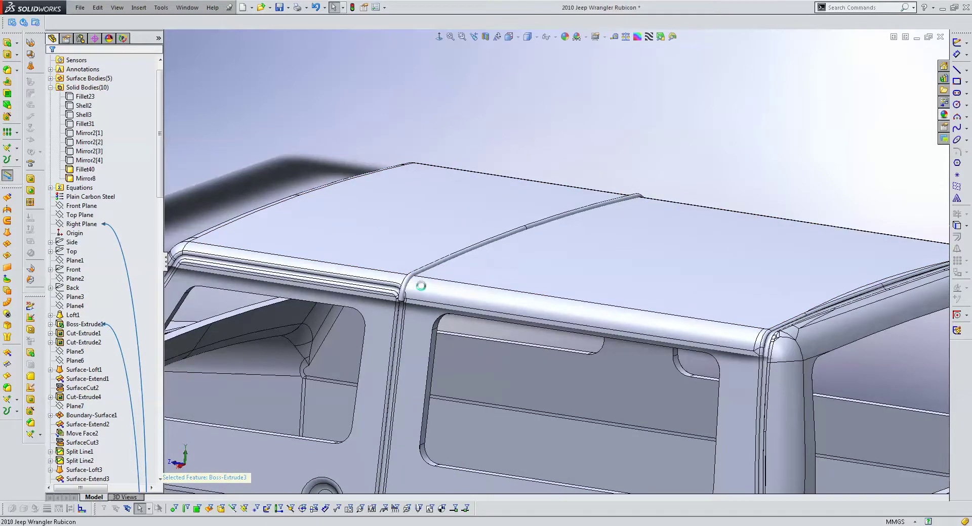
scroll(421, 286, down, 2)
scroll(421, 286, down, 3)
scroll(421, 286, down, 3)
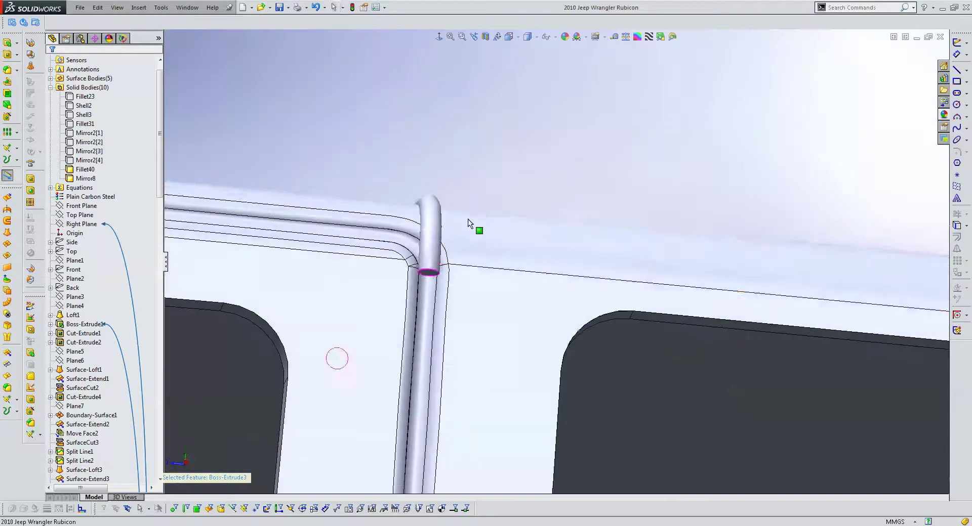
middle_drag(469, 222, 438, 278)
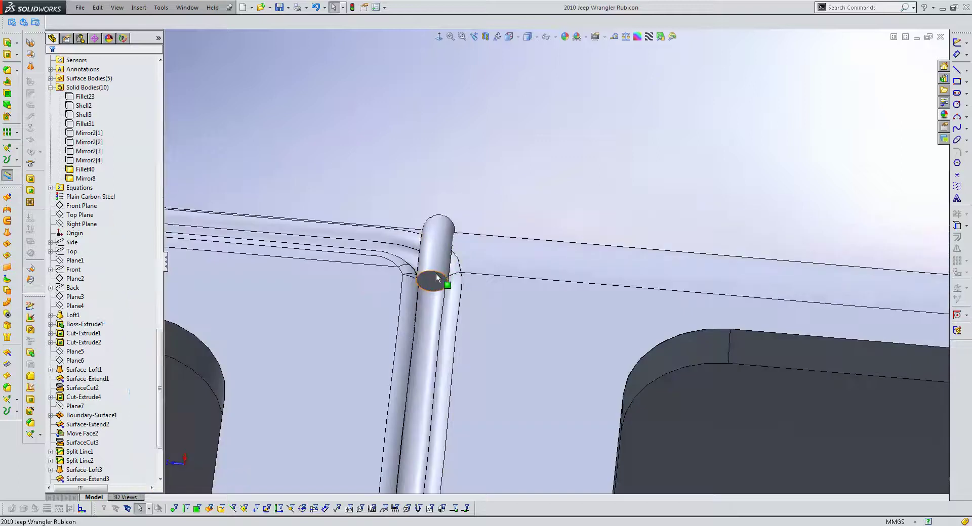
click(438, 277)
text(8)
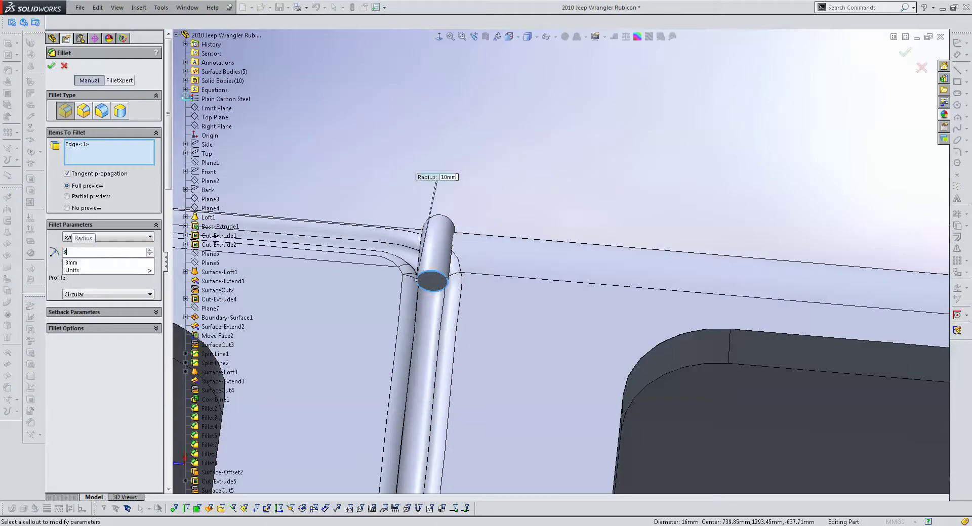
- Clear the picked edge and fillet the tube's end face at 7 mm instead of 6 mm
text(6)
key(Return)
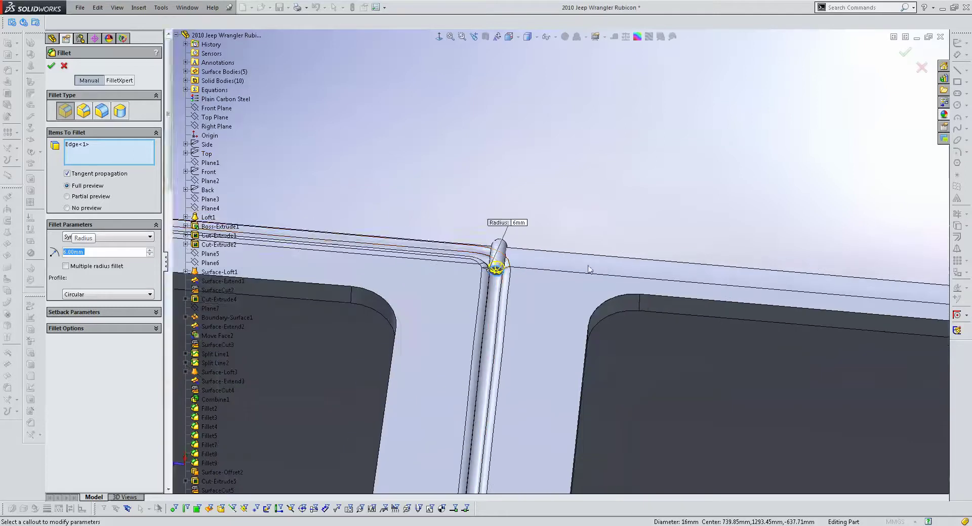
right_click(94, 157)
click(122, 167)
scroll(484, 281, down, 3)
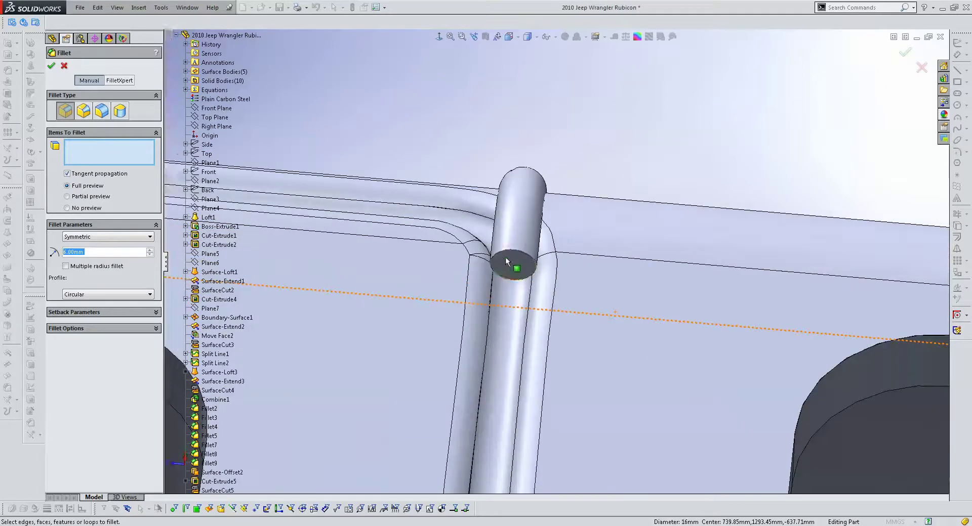
click(506, 258)
text(7)
key(Return)
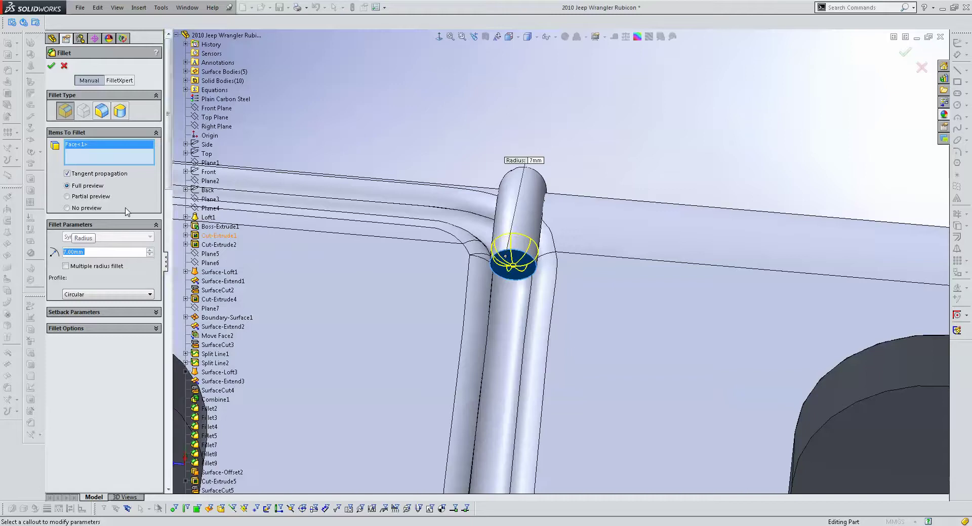
- Add the tube's other end face to the 7 mm fillet and view the whole body
scroll(375, 272, up, 5)
mouse_move(375, 273)
middle_down()
mouse_move(512, 271)
mouse_move(507, 138)
mouse_move(520, 184)
middle_up()
scroll(513, 271, up, 5)
scroll(507, 138, down, 5)
scroll(503, 125, down, 3)
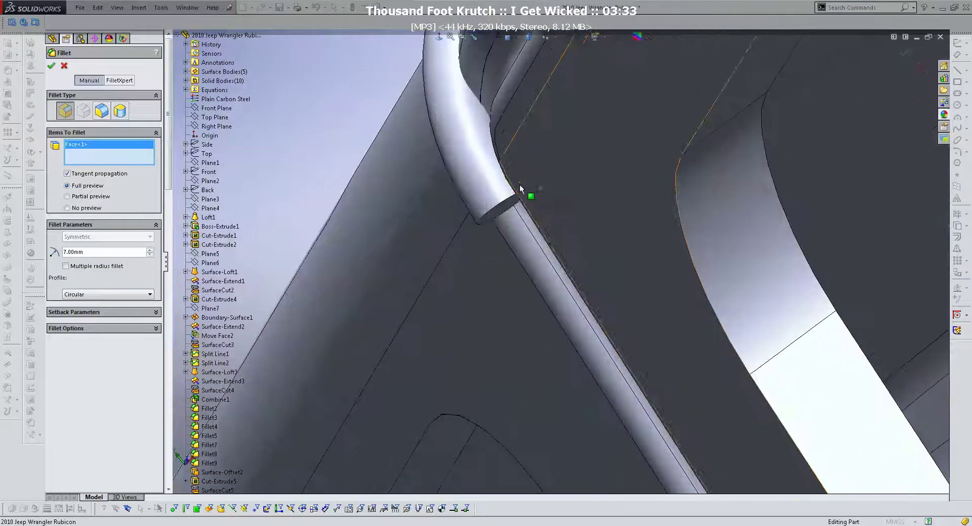
click(496, 212)
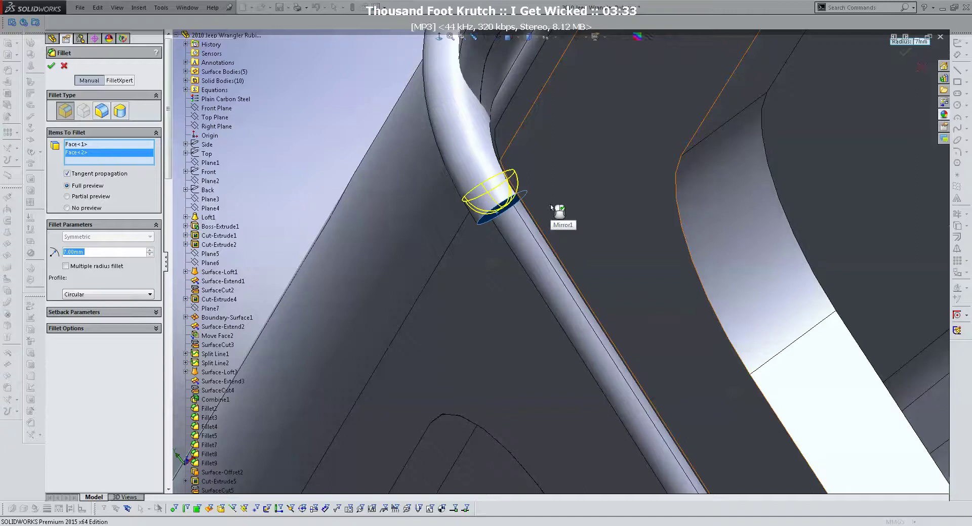
scroll(514, 210, up, 3)
scroll(562, 242, up, 4)
middle_drag(552, 242, 636, 202)
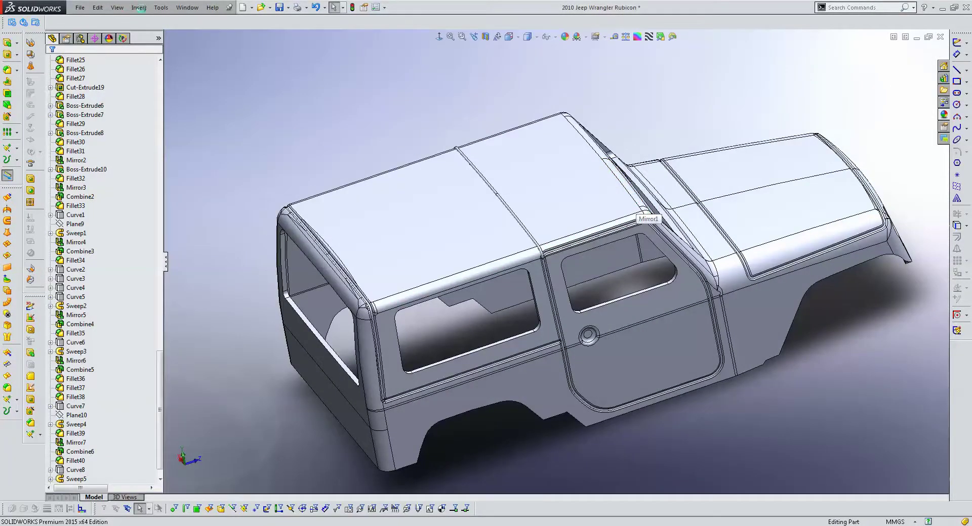
- Combine by Subtract, with the jeep body as main body and the roof tube subtracted
click(141, 9)
mouse_move(157, 41)
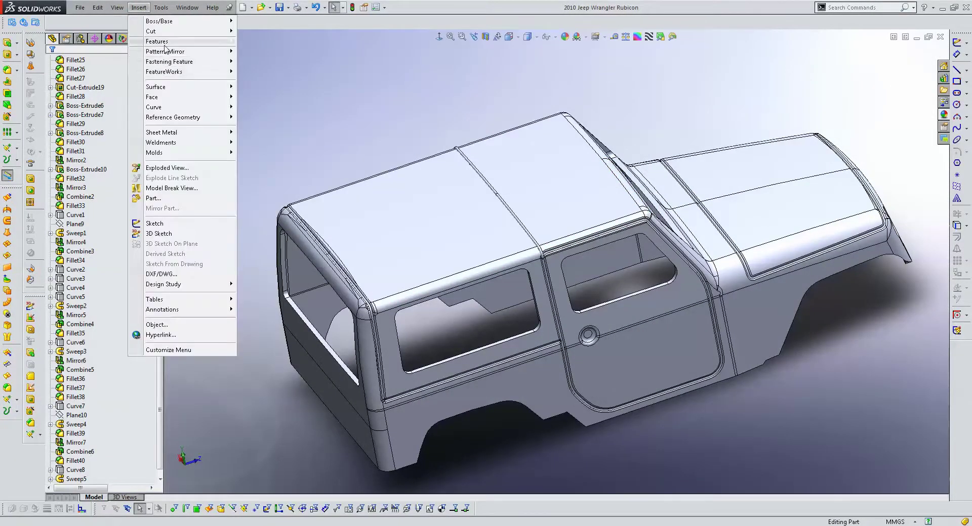
click(267, 202)
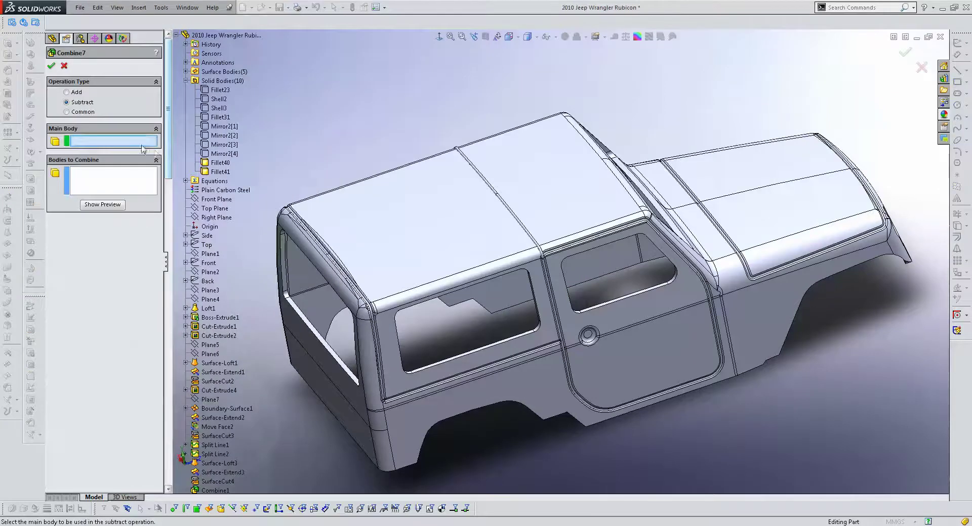
click(469, 183)
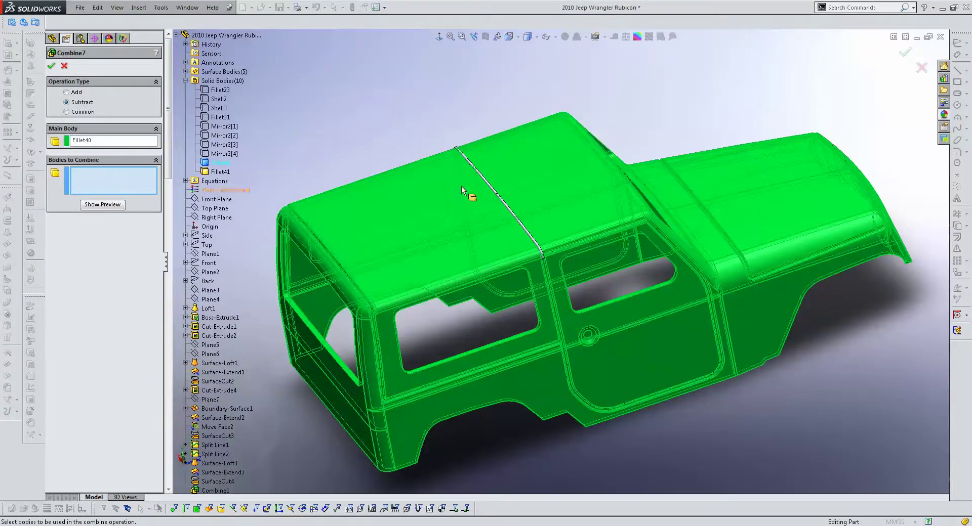
click(478, 176)
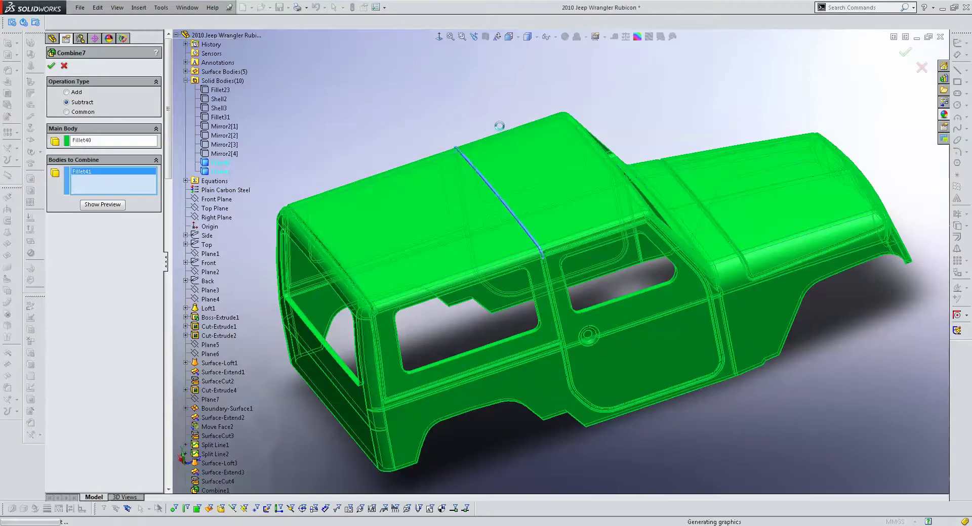
scroll(546, 206, down, 5)
scroll(553, 254, down, 3)
scroll(538, 258, down, 3)
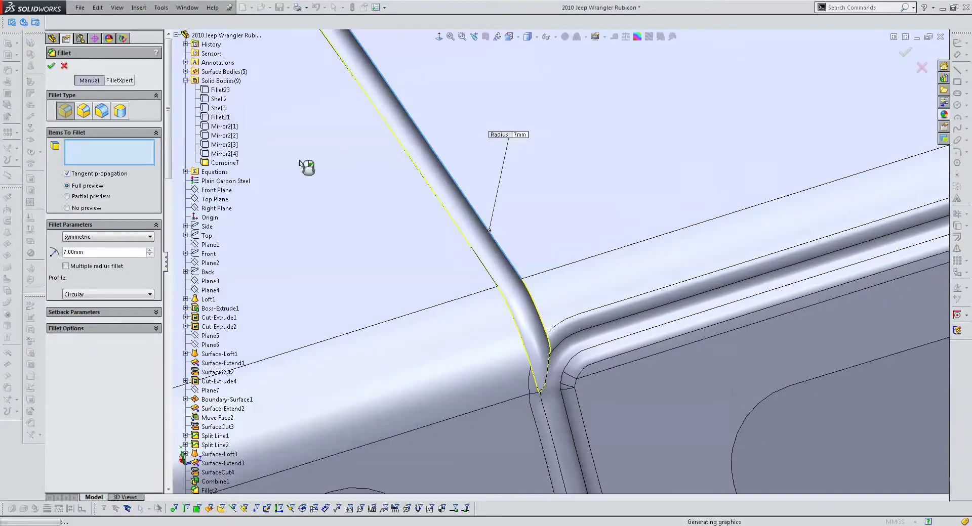
- Fillet the channel edge along the roof at 10 mm
click(411, 166)
text(10)
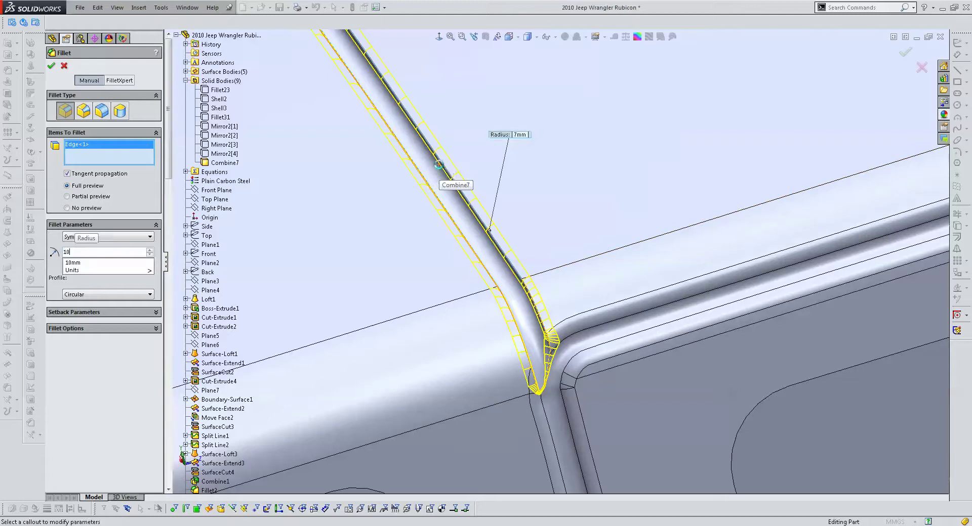
key(Return)
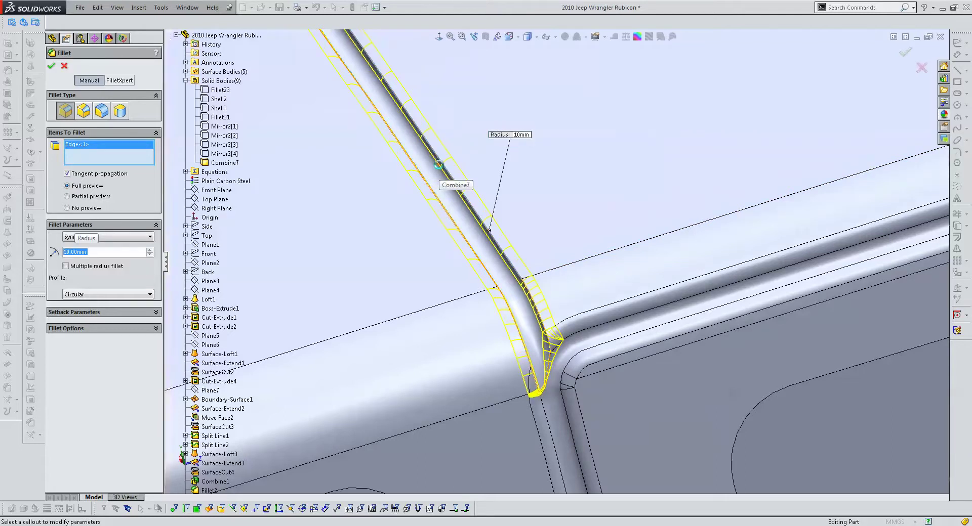
right_click(439, 167)
scroll(545, 232, up, 5)
- Zoom out and switch to a side view of the whole jeep
middle_drag(515, 240, 557, 263)
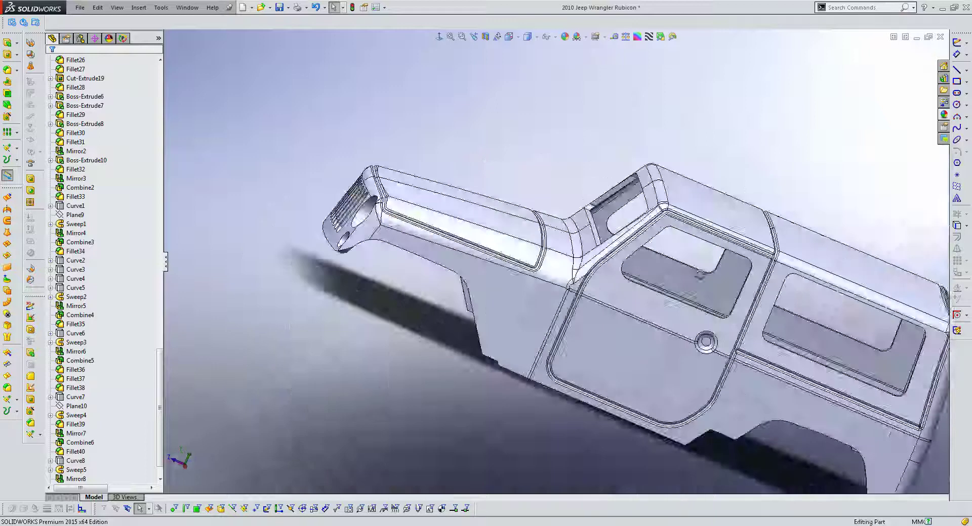
scroll(745, 289, down, 5)
scroll(691, 281, down, 3)
scroll(716, 239, down, 2)
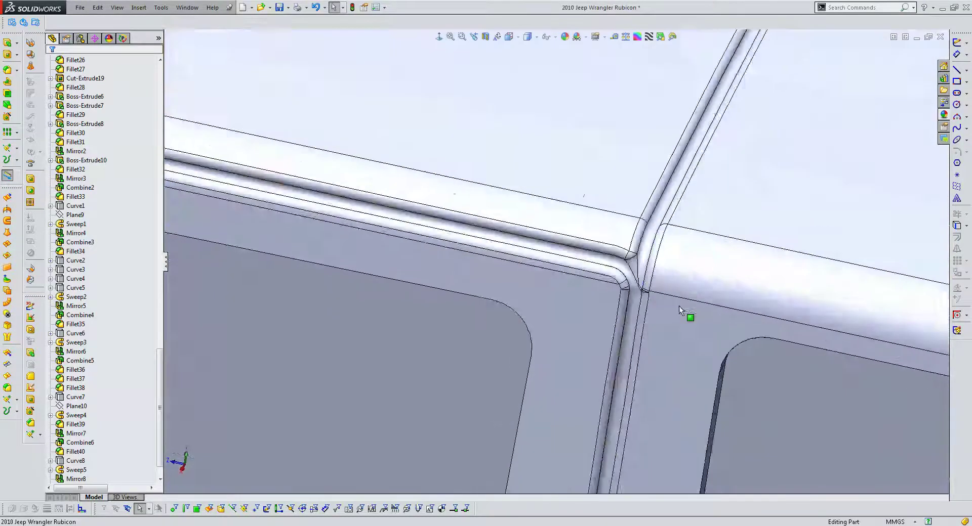
key(ctrl+4)
click(438, 36)
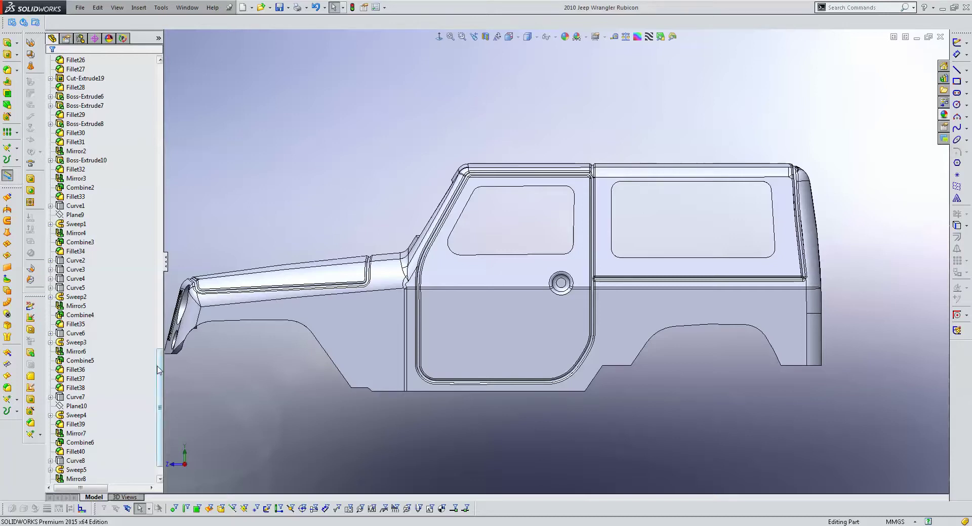
mouse_move(158, 369)
mouse_down()
mouse_move(159, 413)
mouse_move(159, 64)
mouse_up()
- Show the Top blueprint sketch, switch to top view, and make the jeep body transparent
click(50, 105)
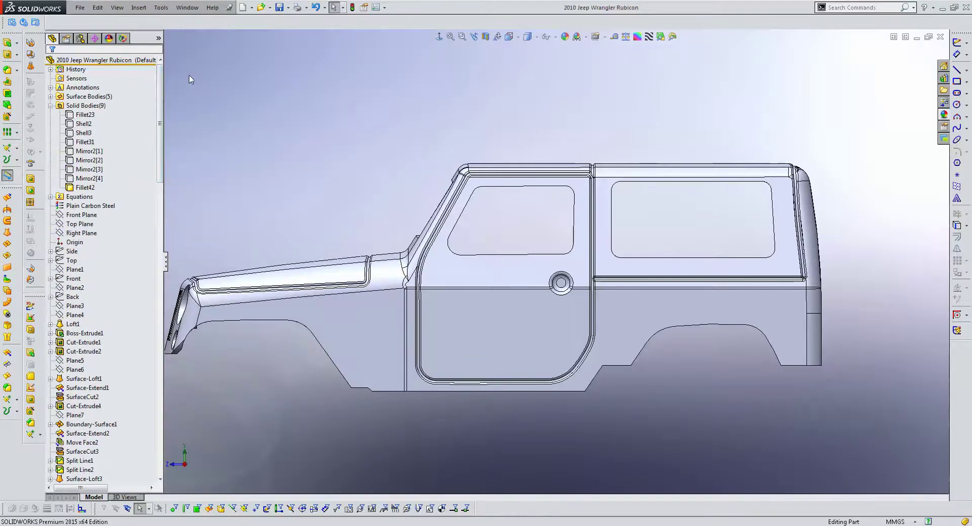
right_click(87, 260)
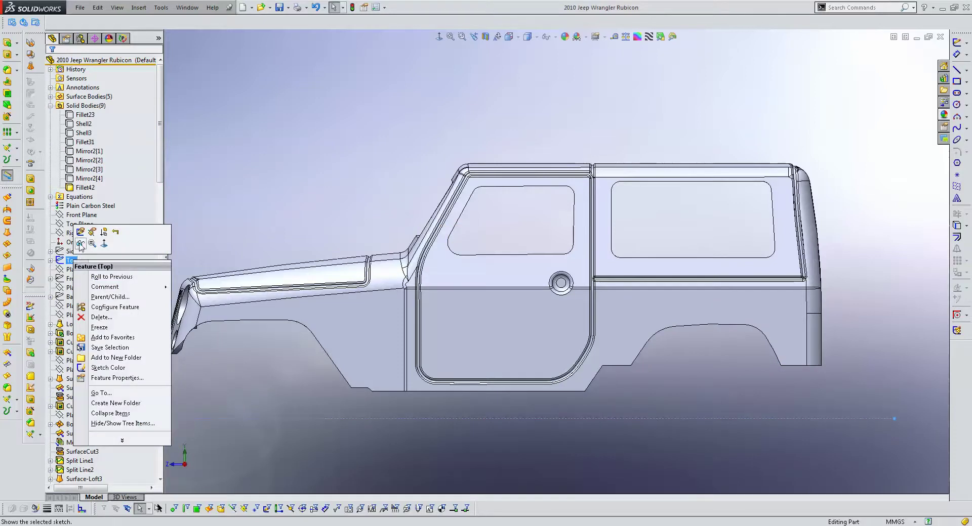
click(89, 234)
key(shift+Down)
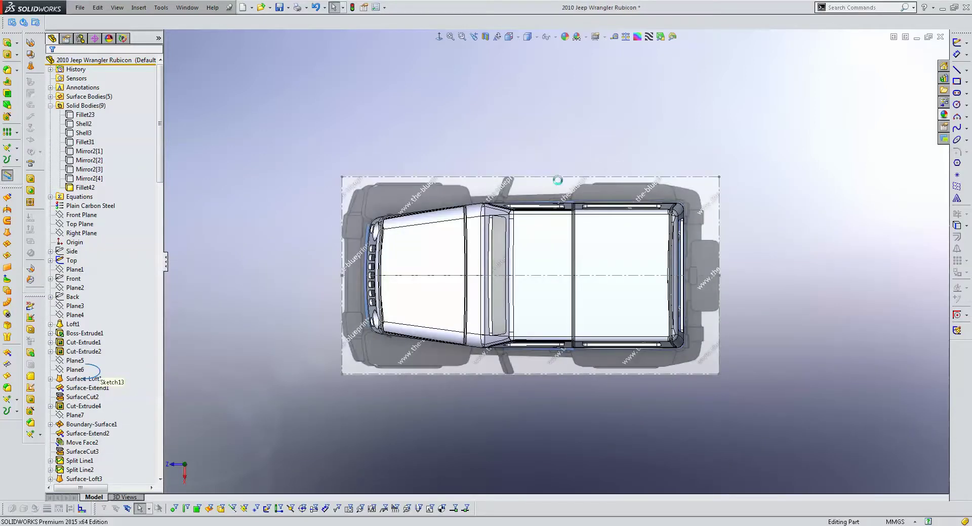
right_click(613, 243)
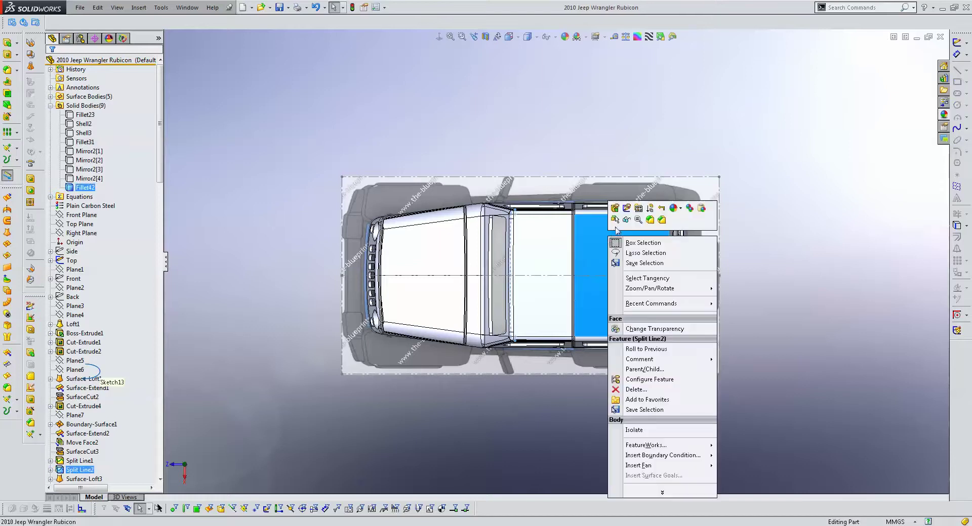
click(648, 328)
- Make the rear roof face transparent, then select the Top Plane
scroll(628, 236, down, 3)
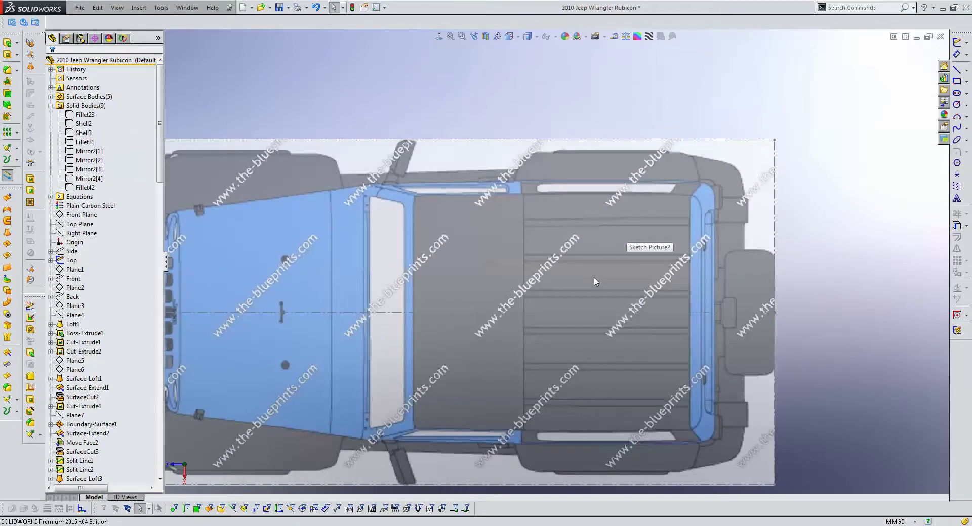
scroll(650, 372, down, 3)
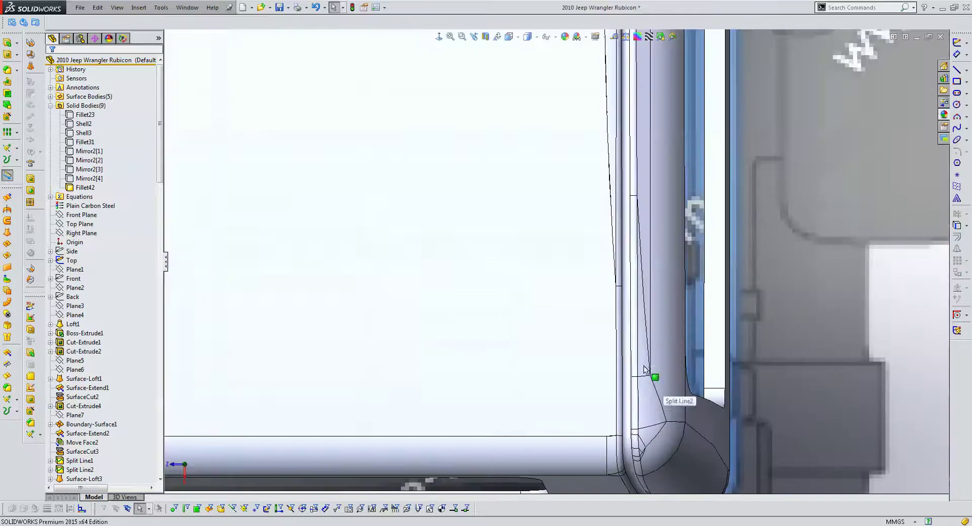
scroll(630, 340, up, 1)
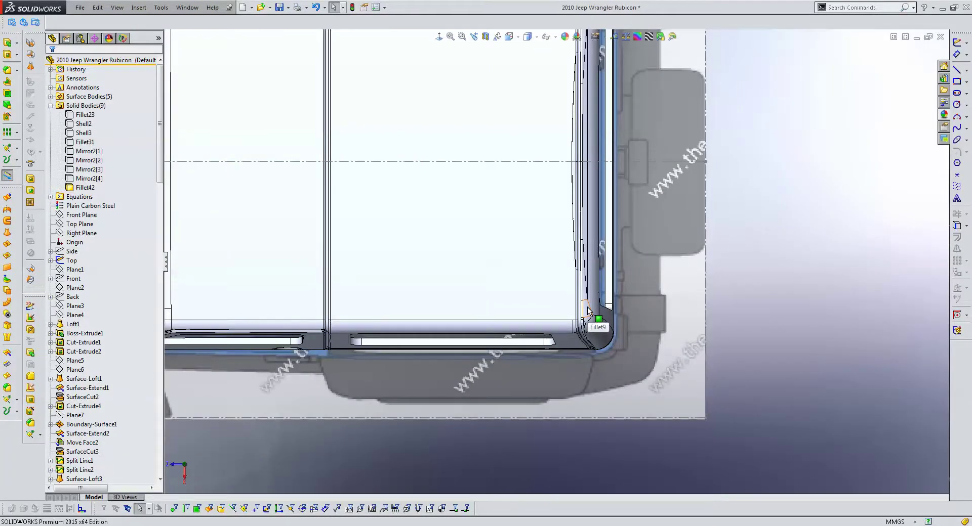
click(553, 279)
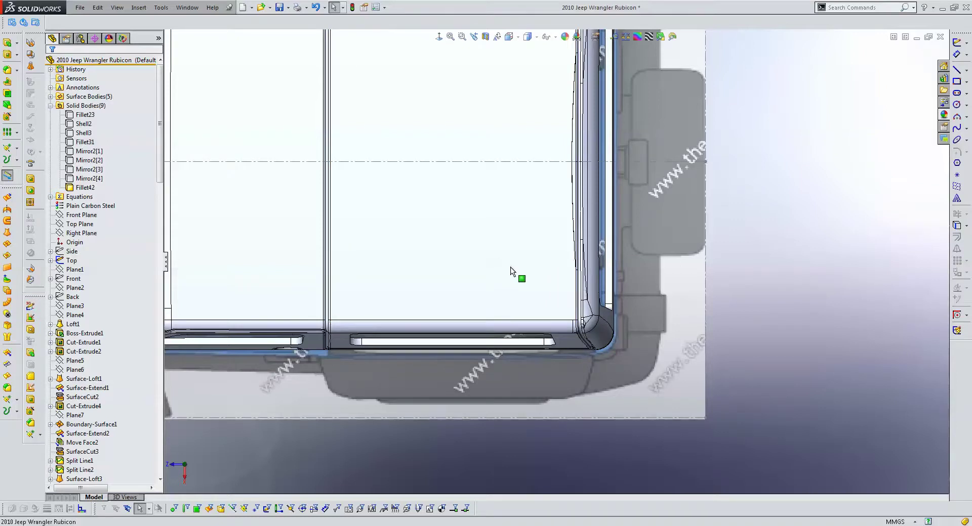
right_click(514, 273)
click(529, 254)
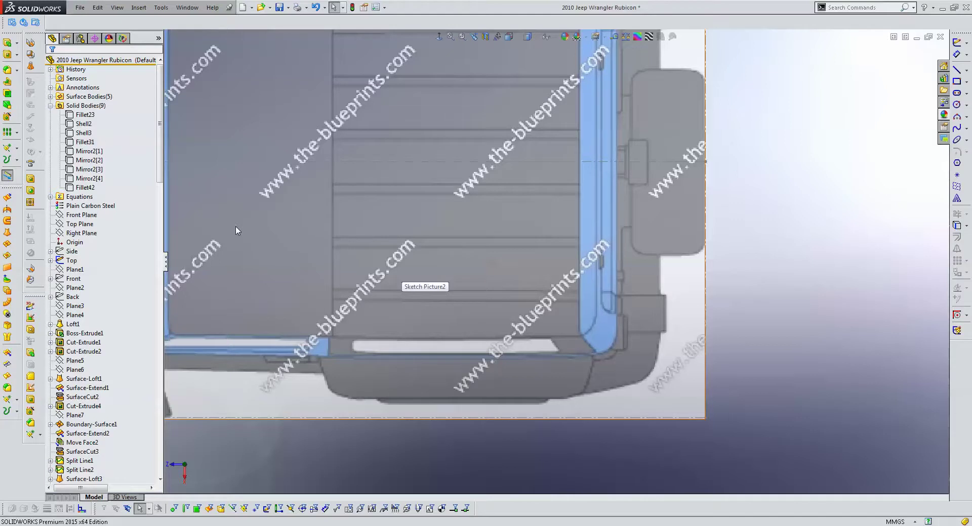
scroll(316, 231, up, 2)
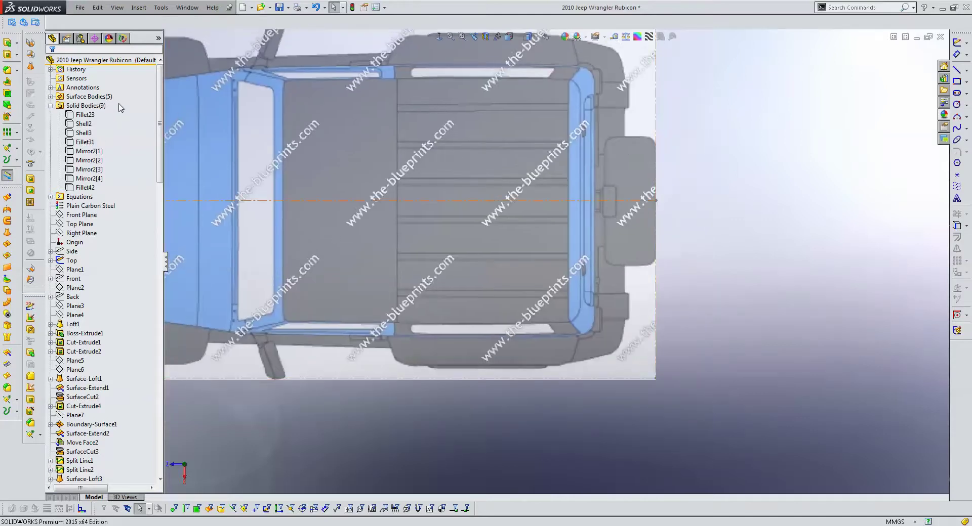
click(74, 224)
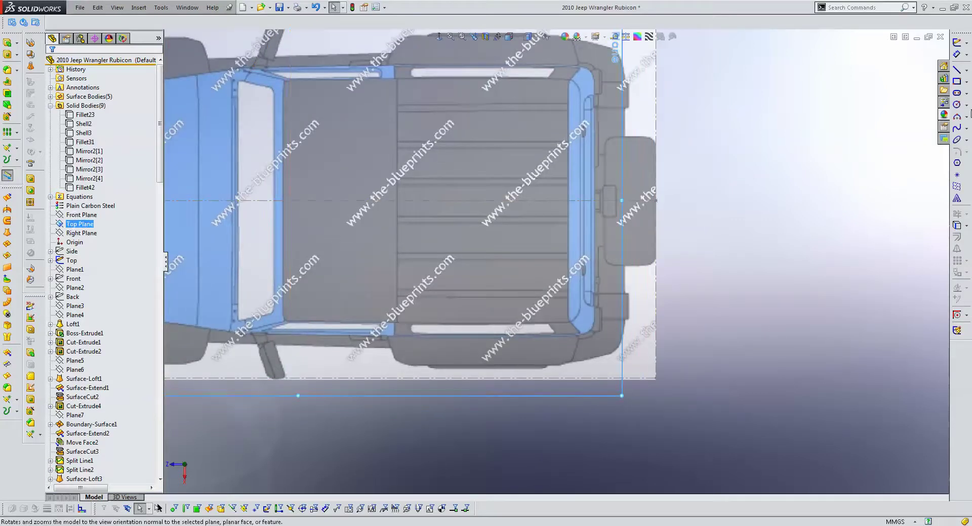
- Sketch a straight slot over a rear roof slat on the Top Plane and widen it slightly
click(955, 42)
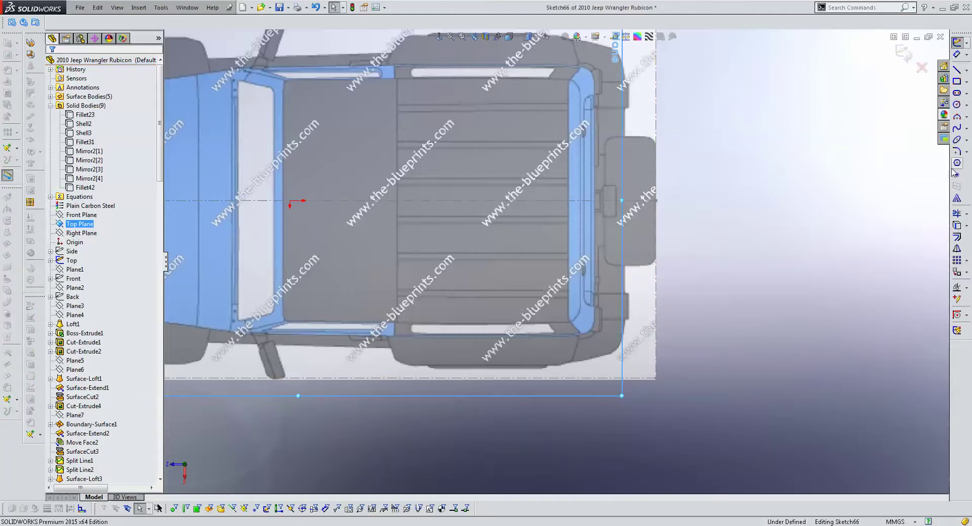
click(957, 92)
scroll(398, 319, down, 5)
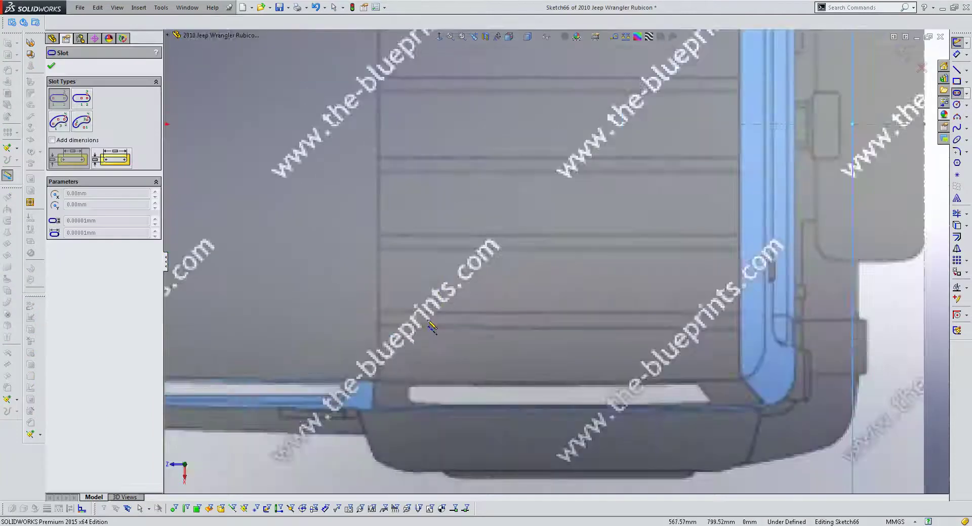
scroll(397, 319, down, 3)
click(387, 309)
click(754, 309)
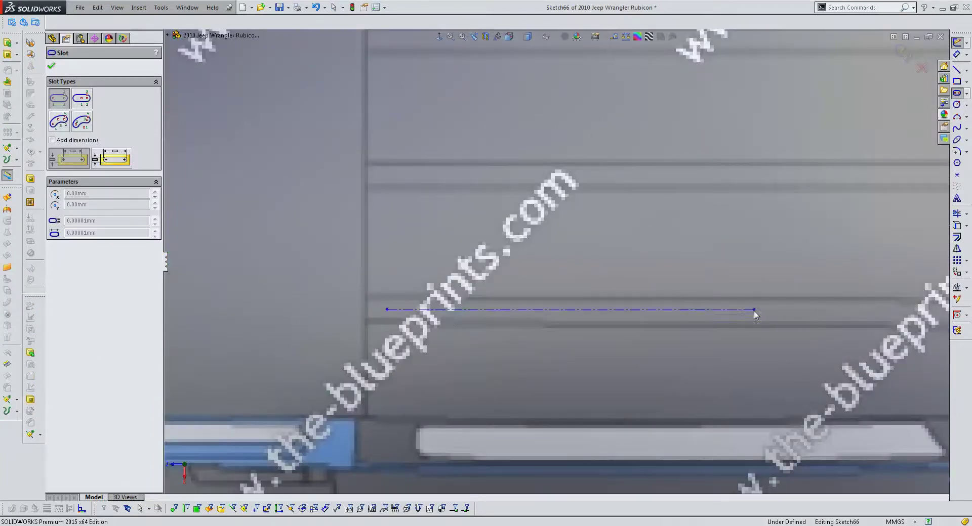
click(769, 326)
key(Escape)
click(386, 324)
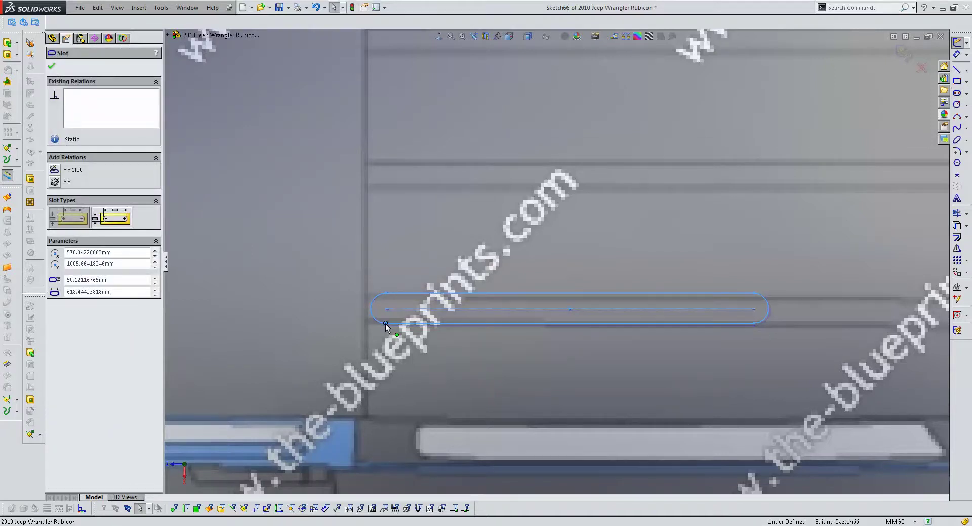
drag(754, 325, 757, 332)
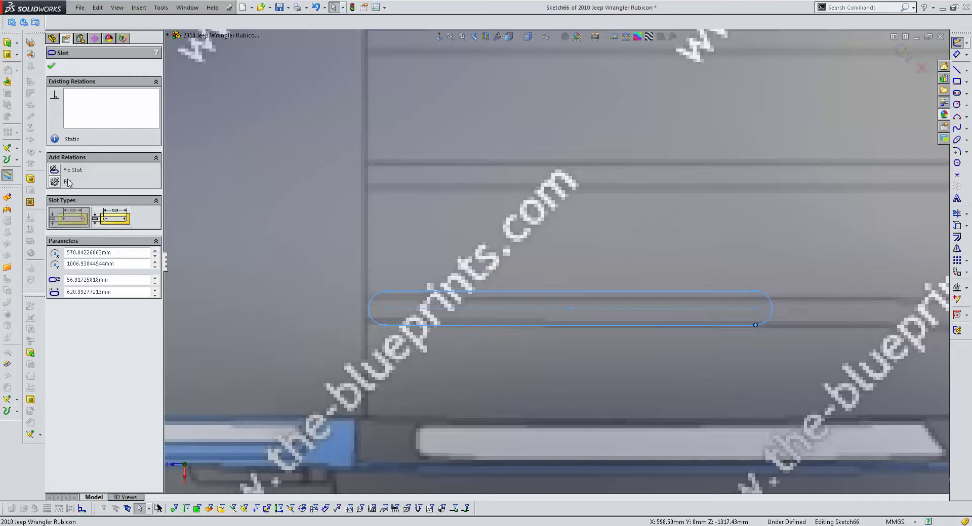
- Select the slot's bottom edge and lower-left endpoint from its context options
right_click(430, 293)
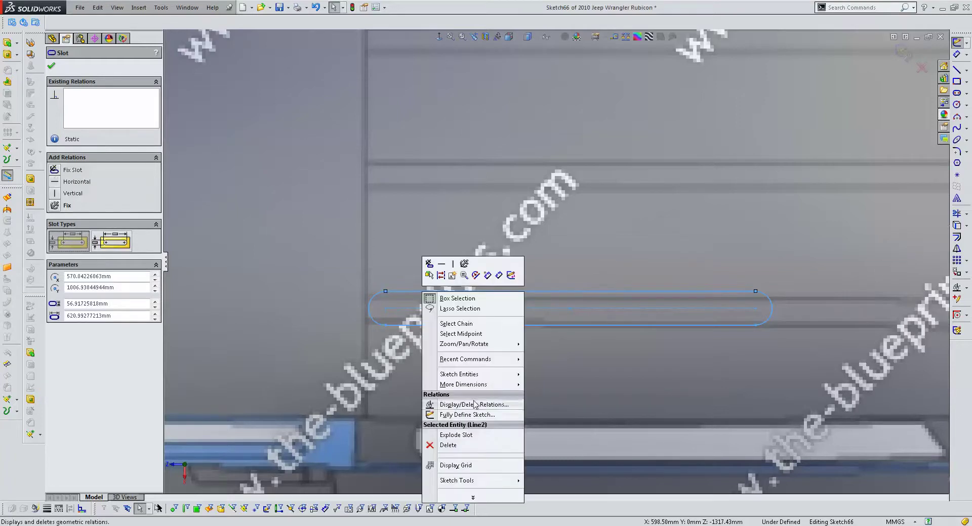
click(469, 435)
click(397, 328)
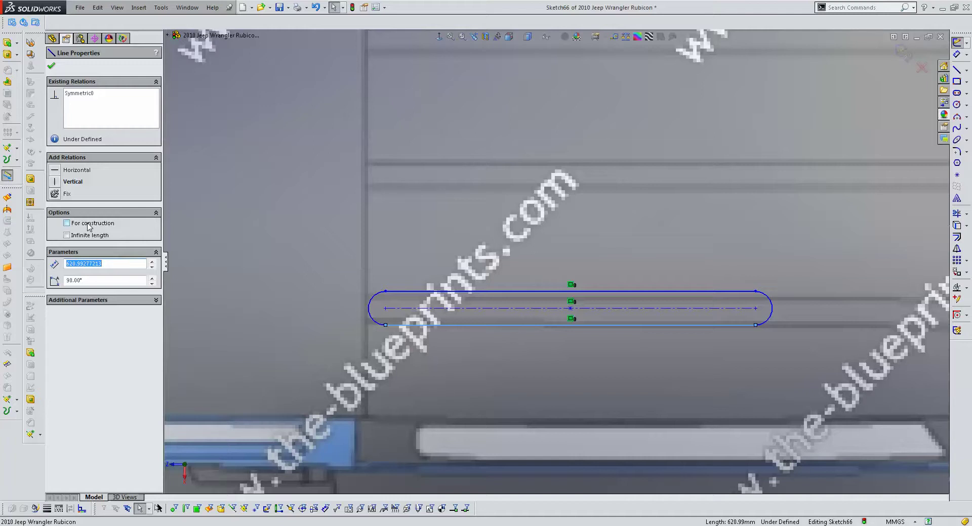
click(342, 264)
click(385, 325)
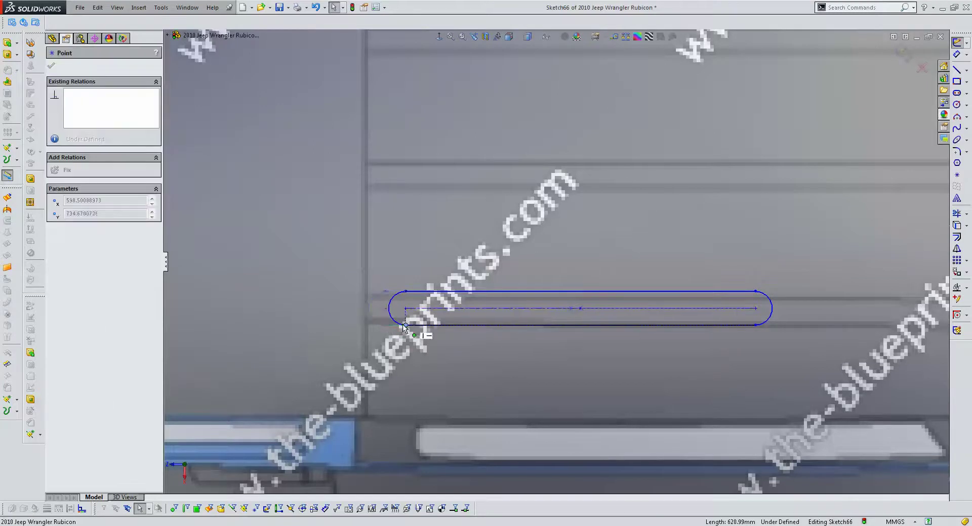
click(466, 215)
scroll(555, 261, down, 4)
- Try a 55 mm slot width dimension, undo it, and narrow the slot by dragging
click(956, 55)
scroll(633, 286, up, 1)
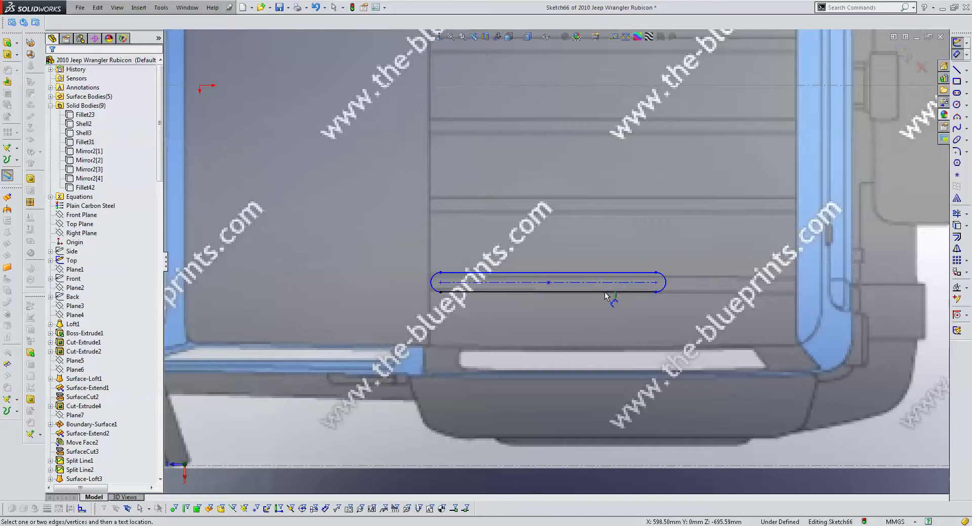
click(607, 292)
click(603, 274)
click(617, 273)
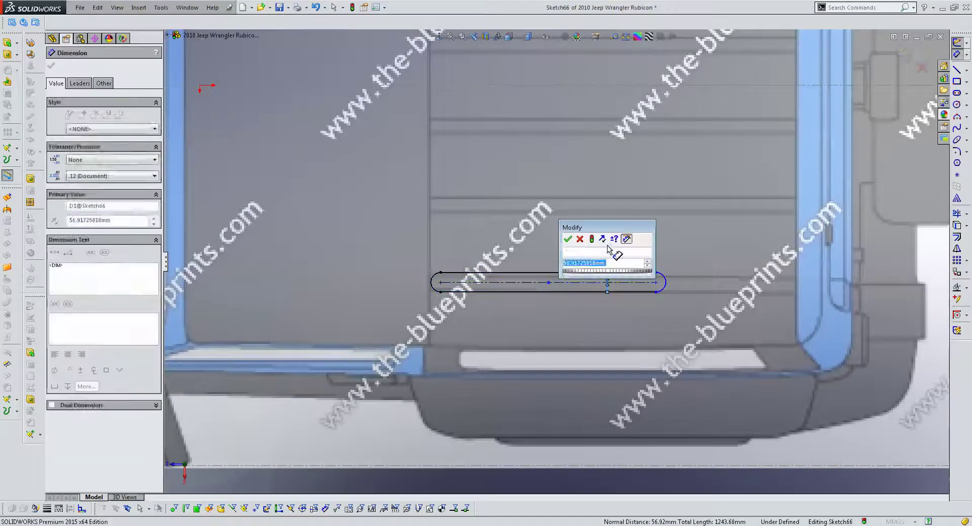
text(55)
key(Return)
key(Escape)
scroll(615, 284, up, 4)
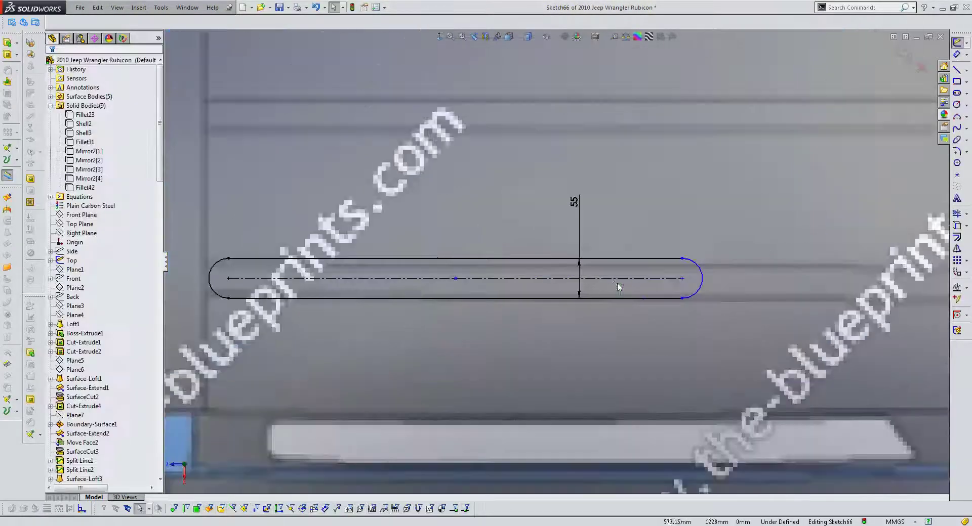
key(ctrl+z)
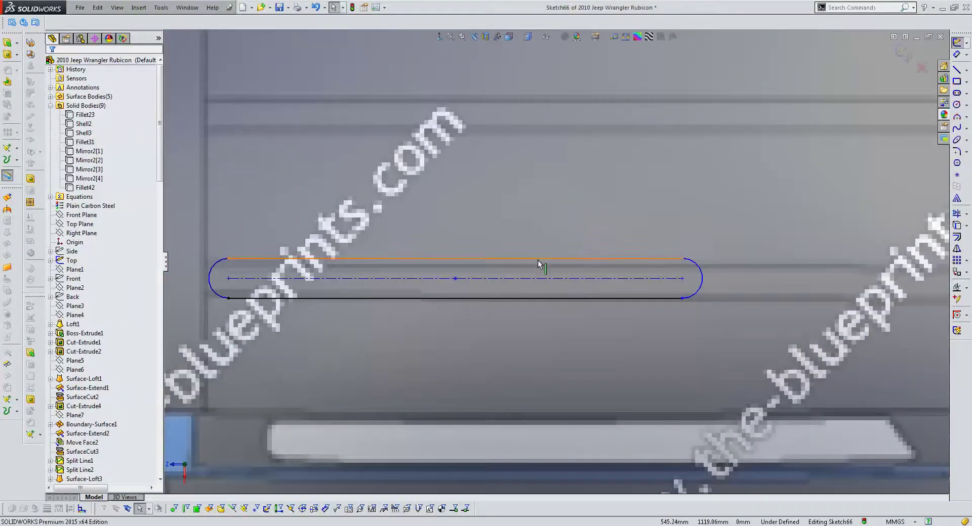
drag(539, 260, 531, 270)
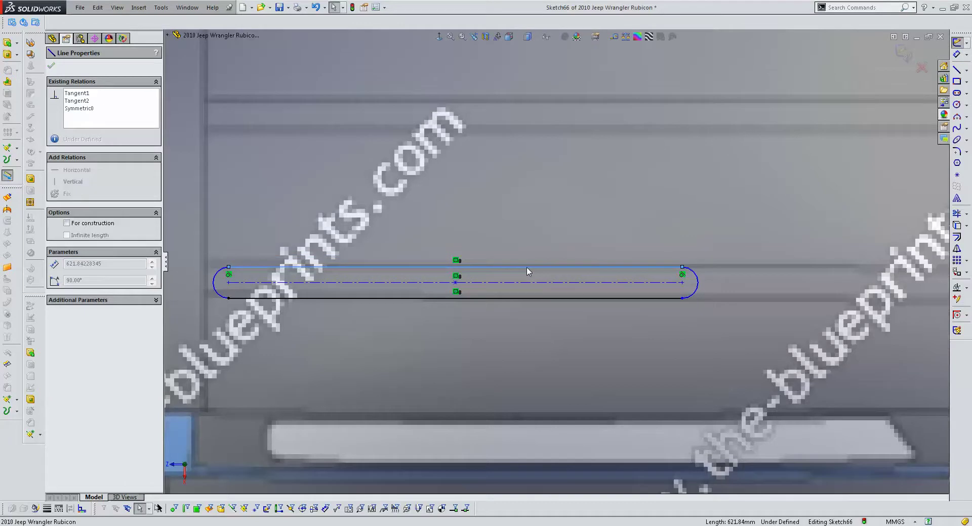
key(Escape)
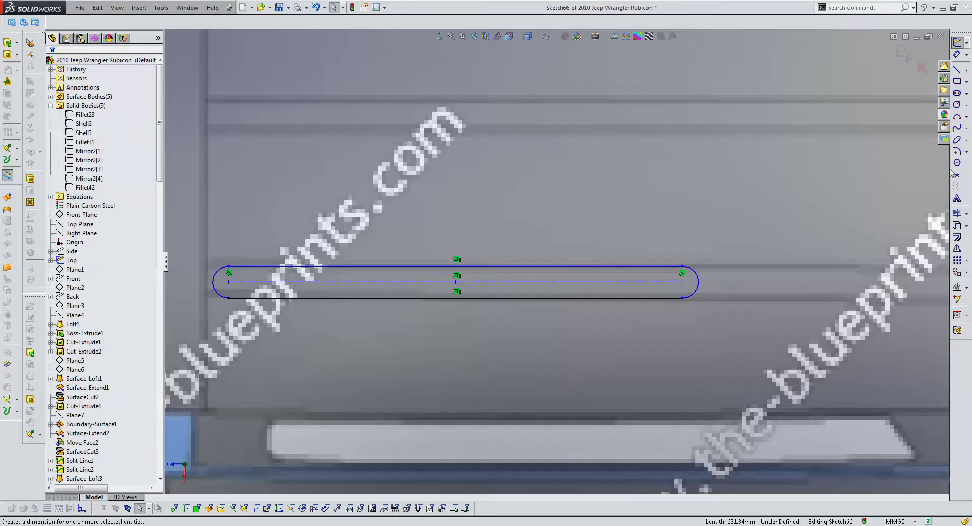
- Dimension the slot width at 45 mm
click(958, 176)
click(557, 298)
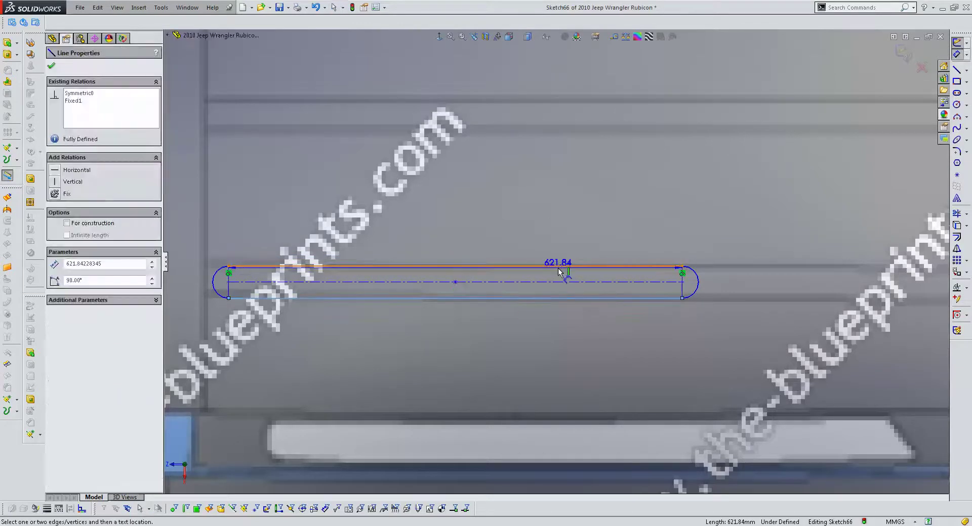
click(554, 266)
click(551, 238)
text(45)
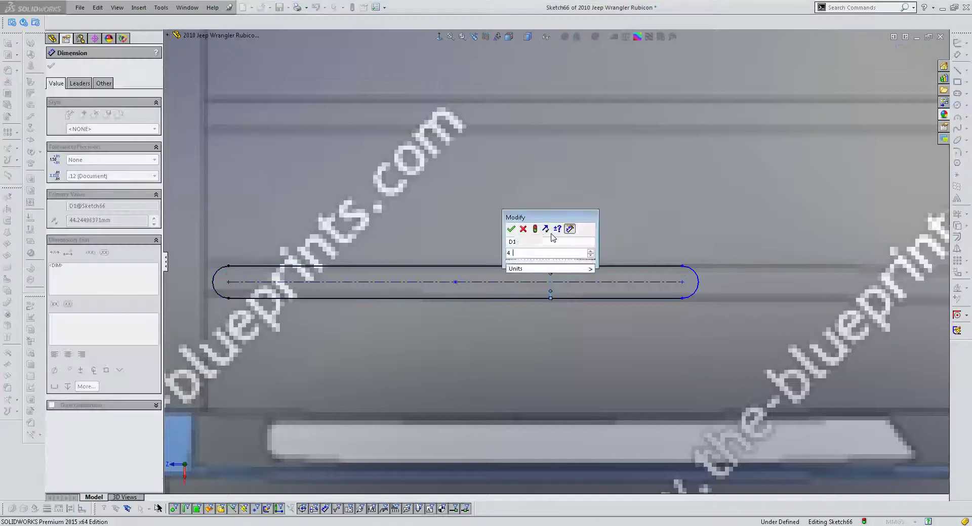
key(Return)
key(Escape)
scroll(556, 261, up, 3)
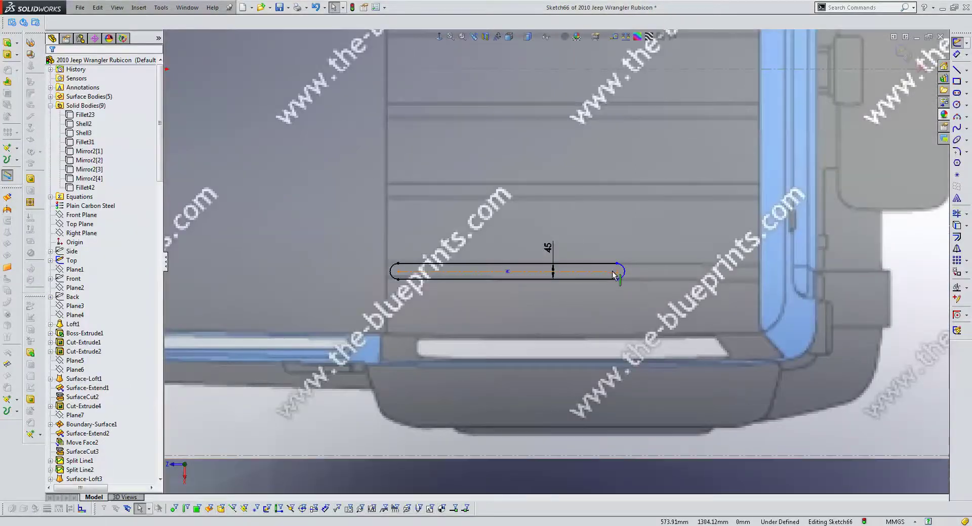
- Stretch the slot toward the side rail and dimension its length at 996 mm
drag(619, 271, 729, 279)
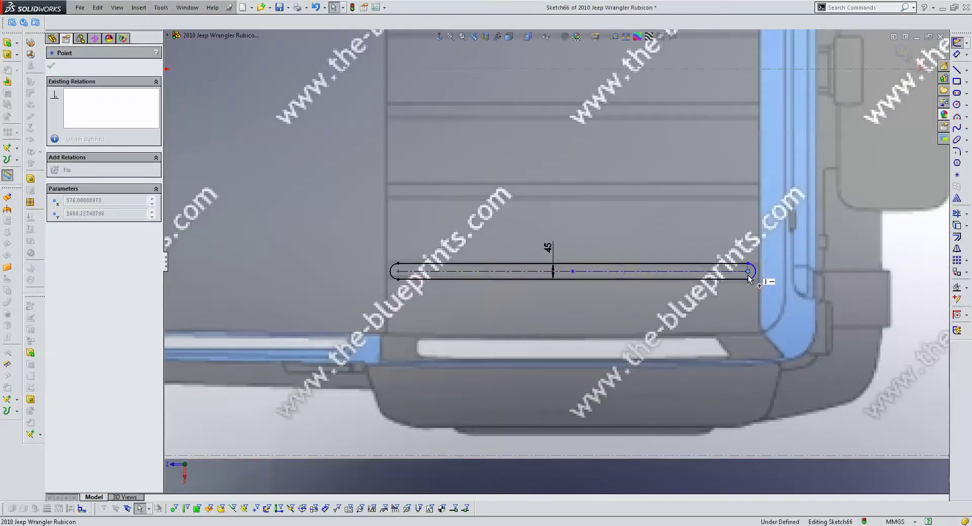
key(Escape)
key(d)
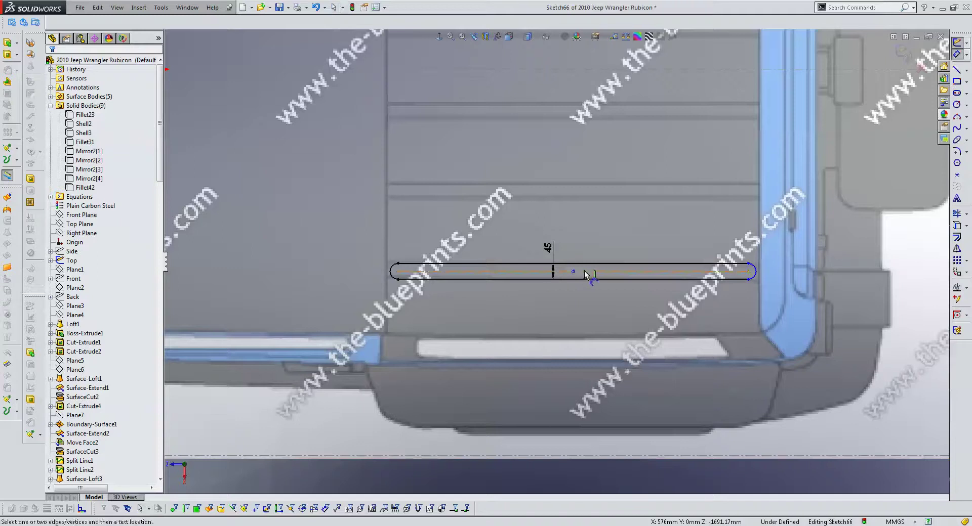
click(585, 275)
click(580, 305)
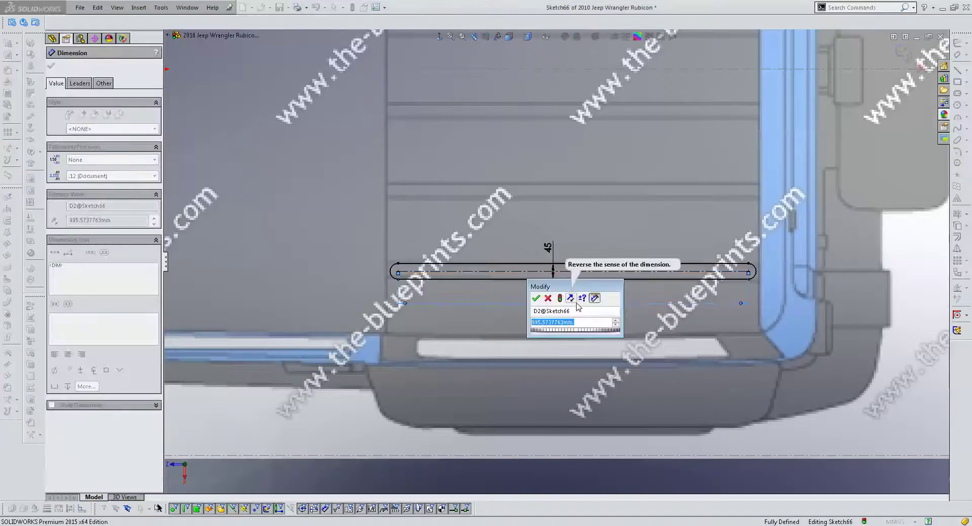
text(96)
key(Return)
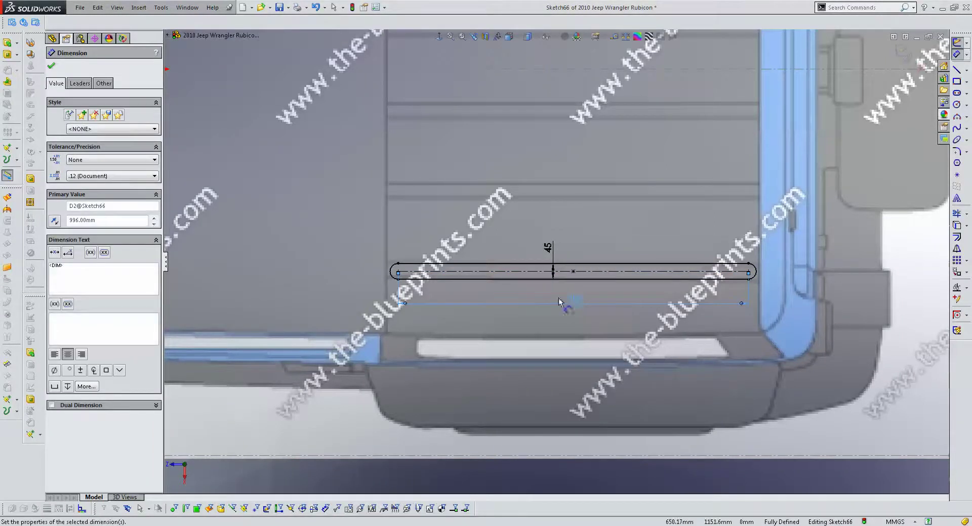
key(Escape)
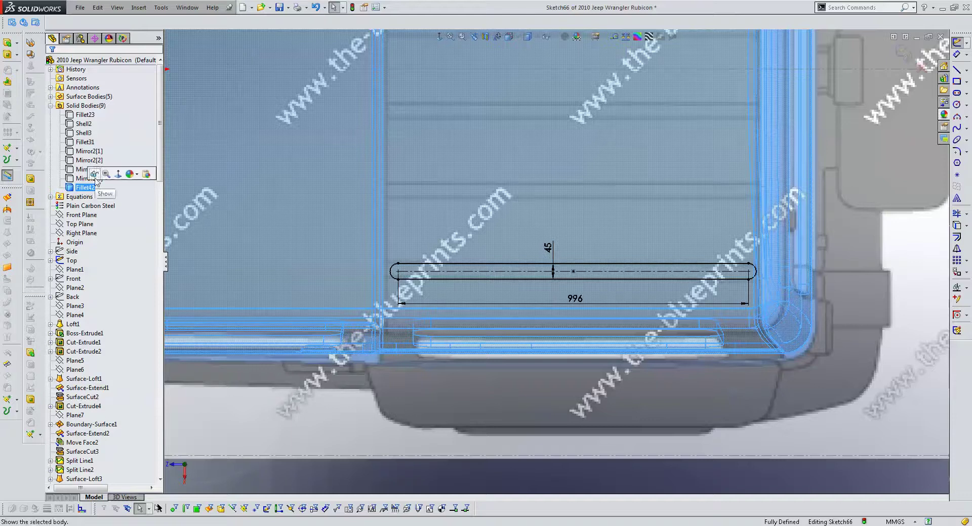
- Change the 996 slot length to 990, then 980, and switch to Top view
scroll(724, 273, down, 3)
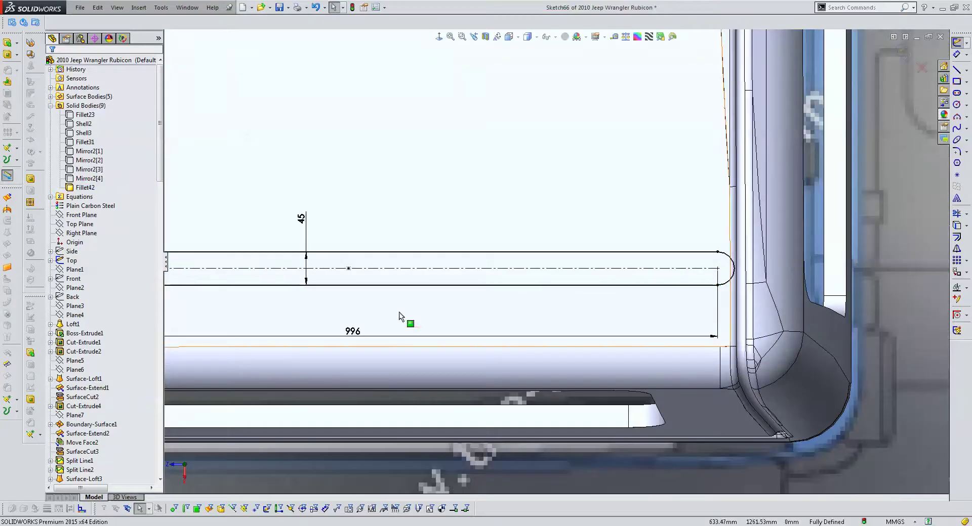
double_click(360, 334)
text(990)
key(Return)
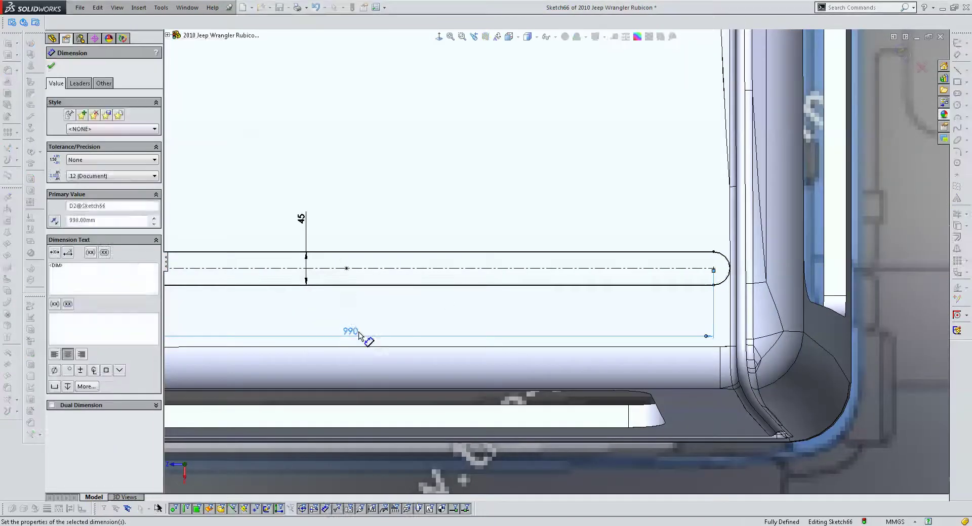
double_click(363, 334)
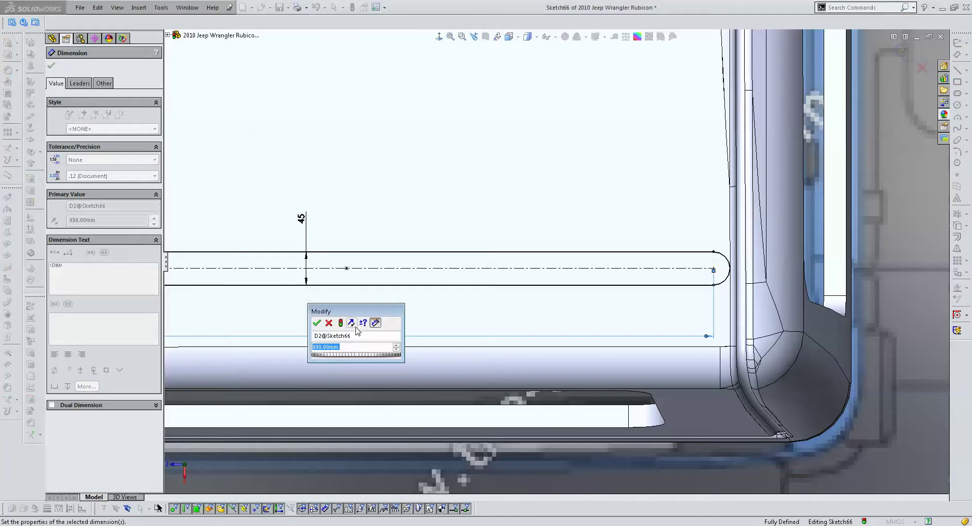
text(9)
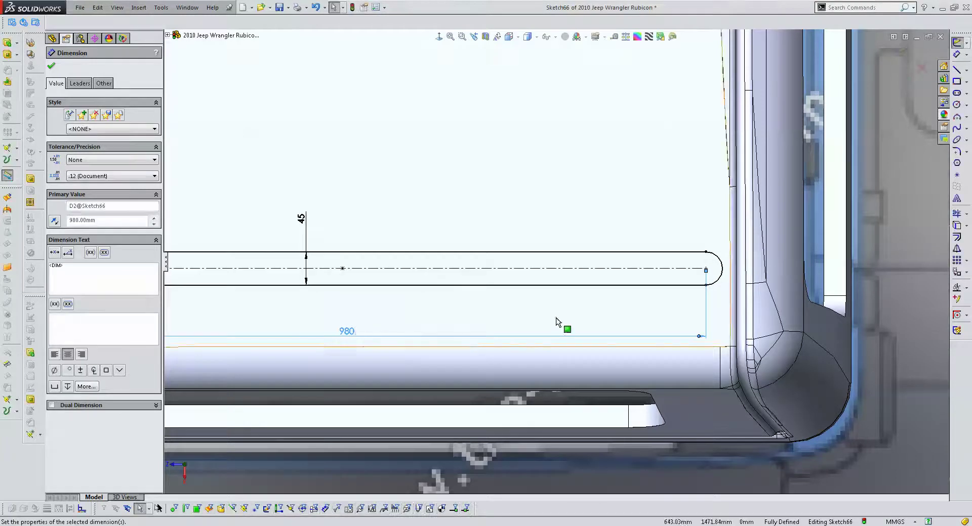
scroll(400, 281, up, 3)
scroll(374, 275, down, 3)
scroll(334, 267, down, 2)
key(Escape)
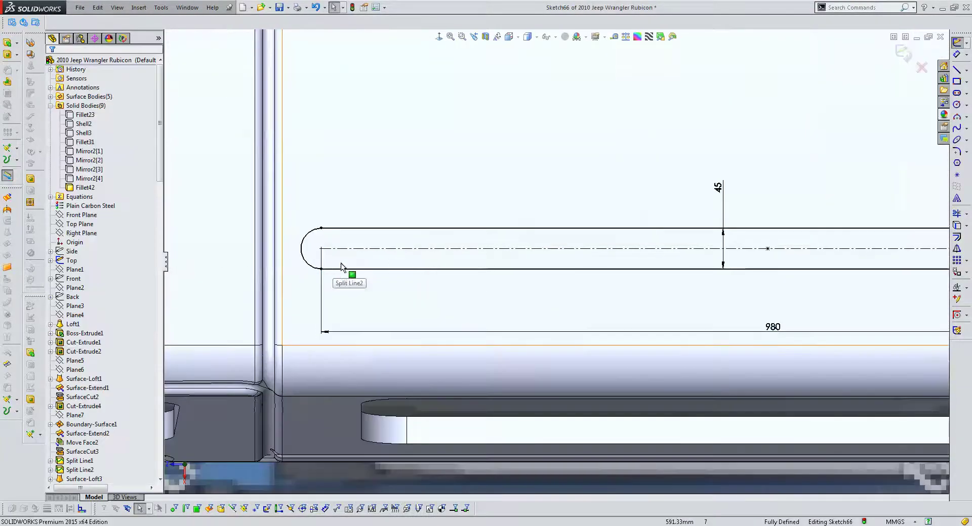
scroll(504, 322, up, 5)
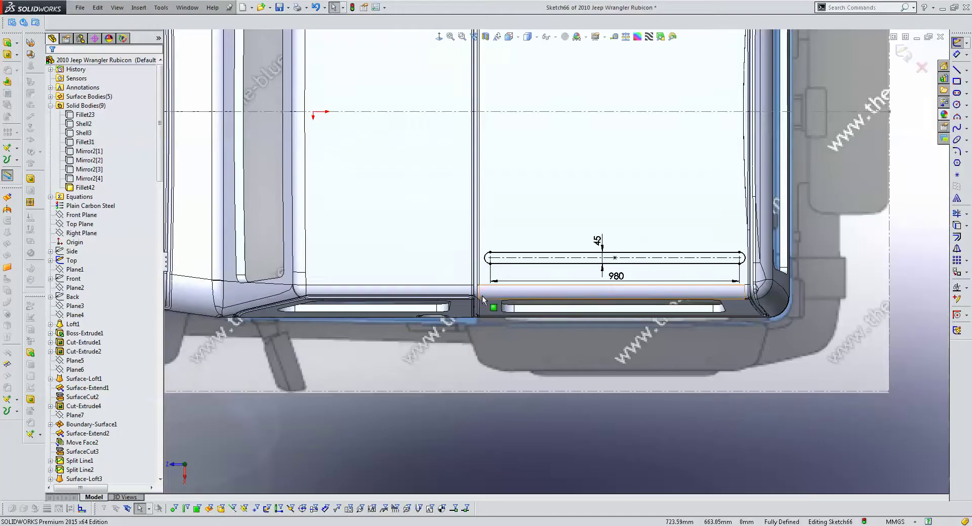
scroll(491, 308, up, 3)
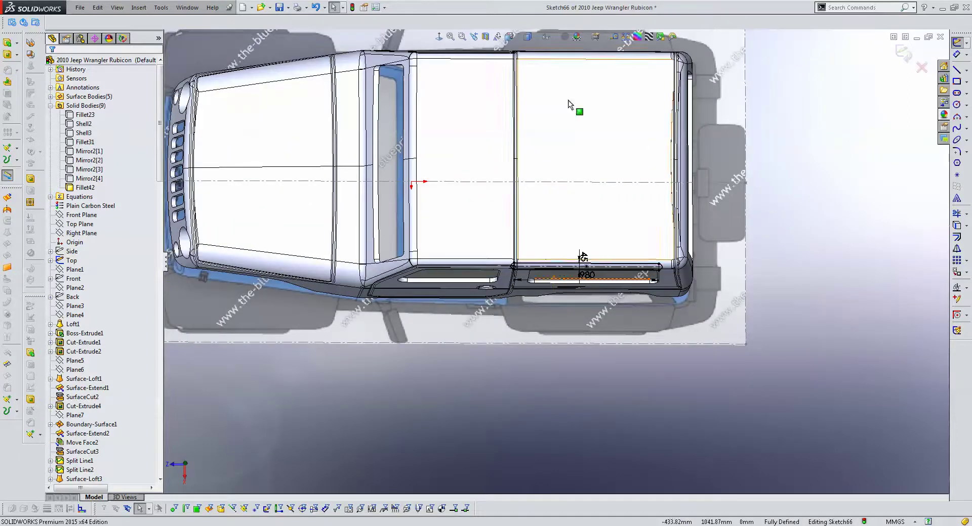
key(ctrl+5)
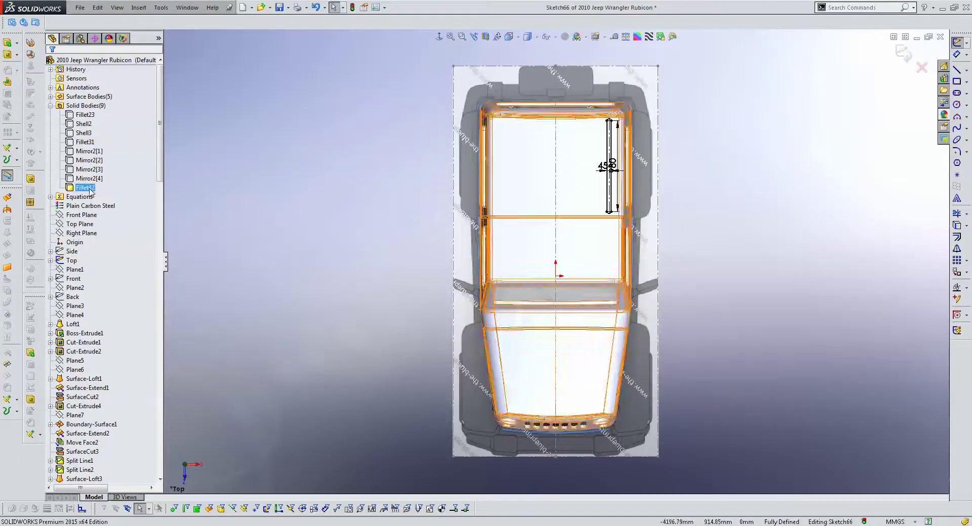
- Make the Fillet42 body transparent and box-select the whole slot sketch
right_click(85, 188)
click(112, 256)
scroll(540, 111, down, 3)
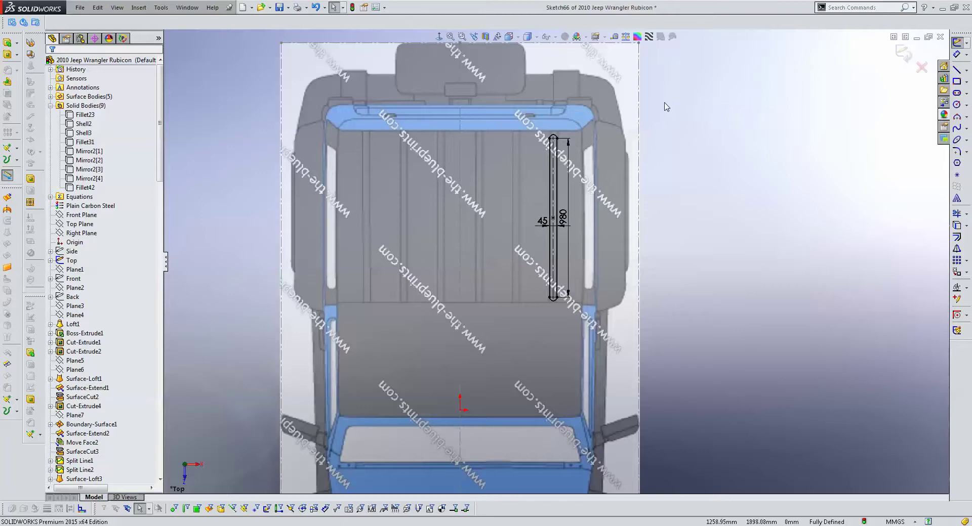
drag(664, 103, 549, 318)
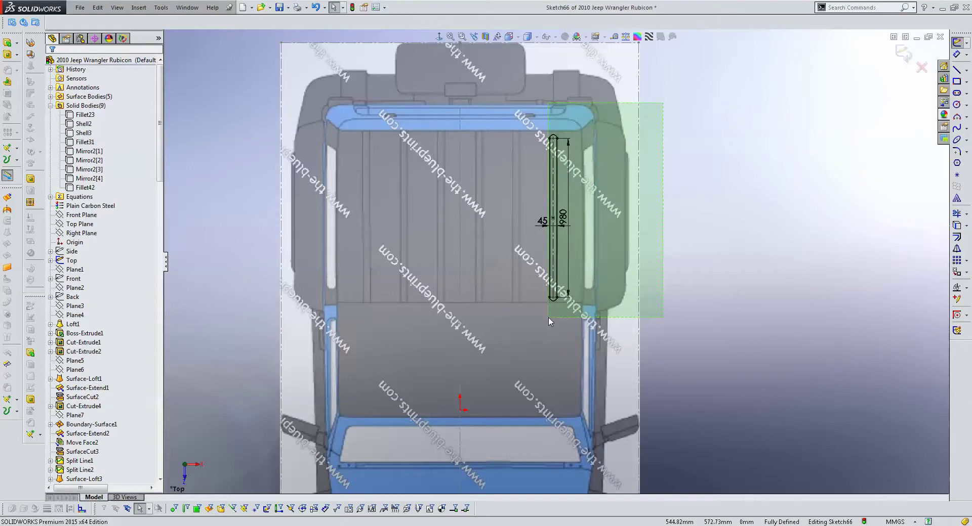
drag(549, 318, 548, 319)
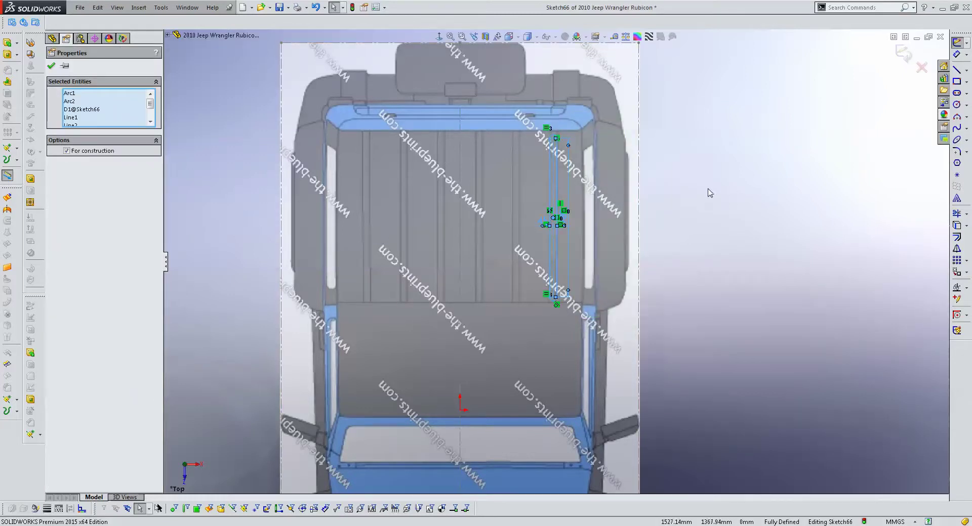
- Linear-pattern the slot along reversed X: 200 mm spacing, 6 instances
click(957, 260)
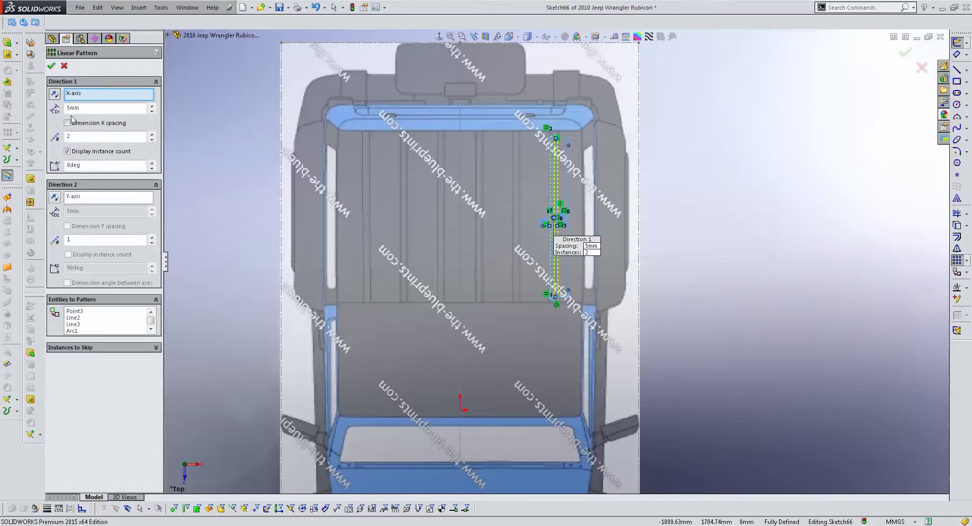
click(59, 97)
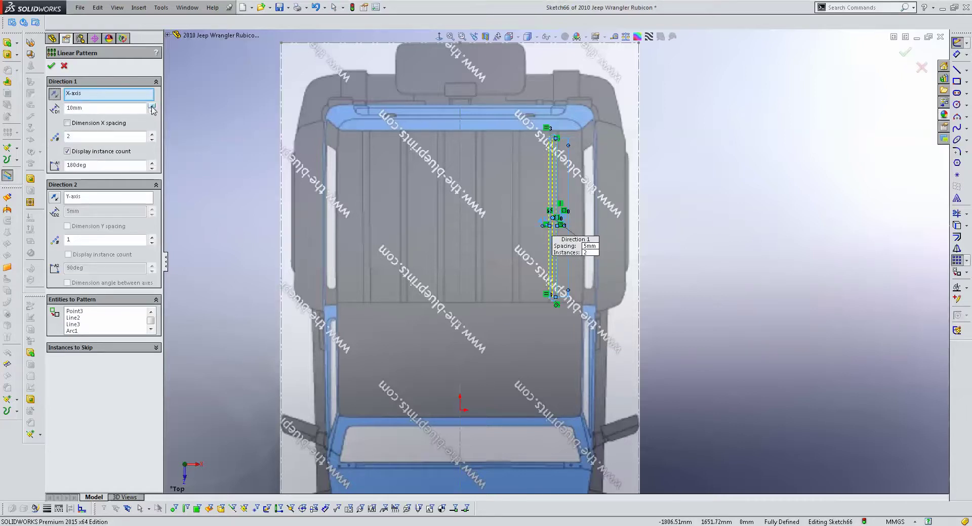
click(152, 105)
click(152, 106)
text(200)
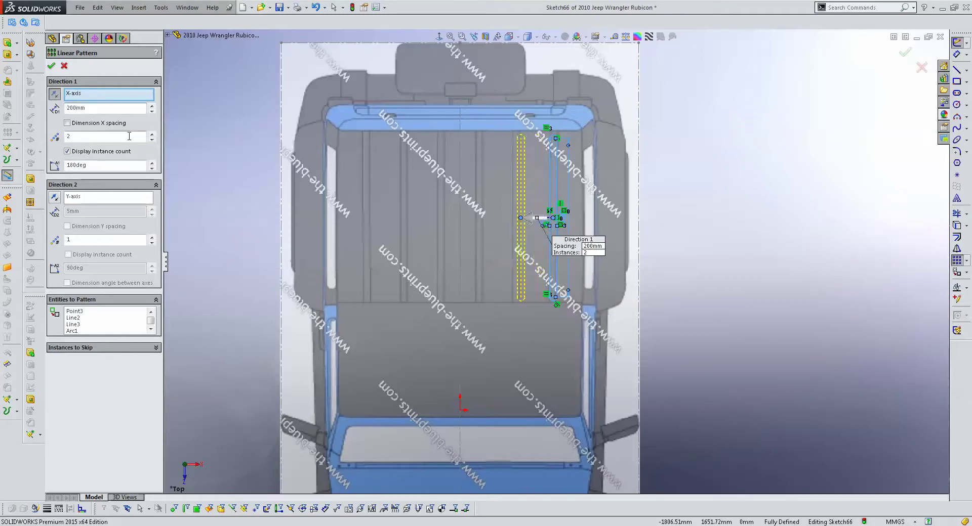
click(151, 134)
click(151, 134)
click(152, 135)
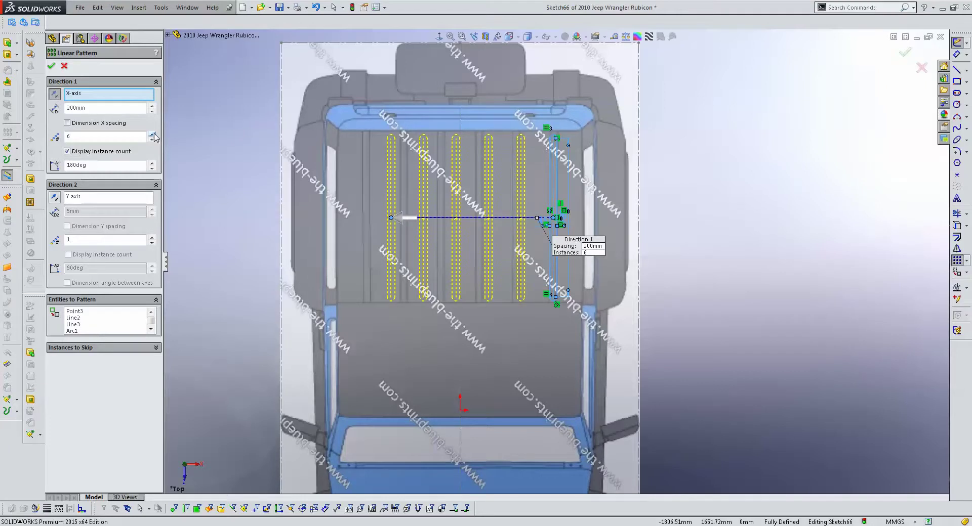
key(Return)
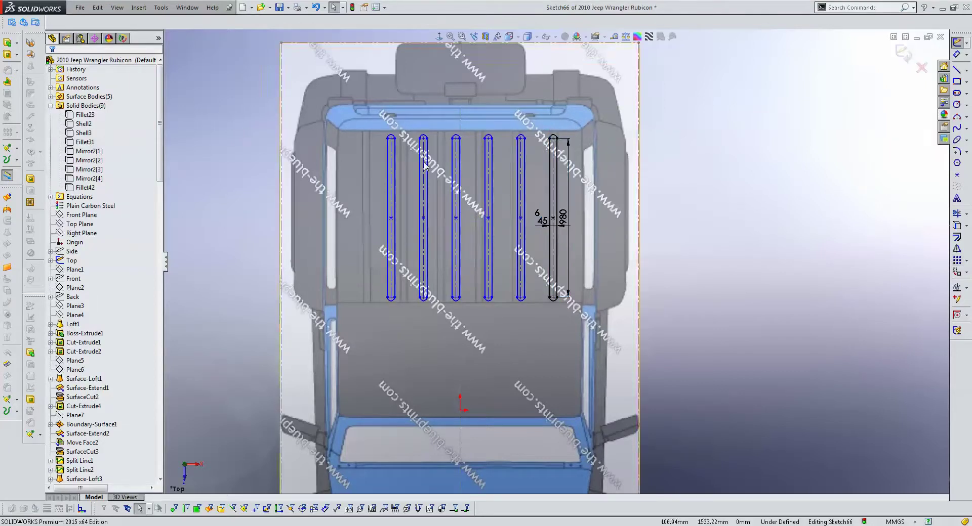
- Make the first and last slot centres horizontal, then slide the slot row left
click(390, 217)
ctrl+click(553, 218)
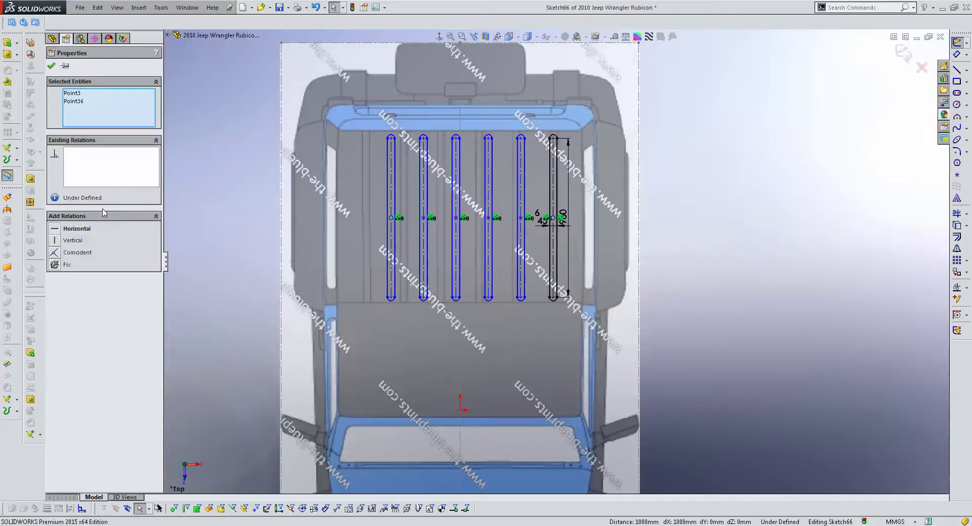
click(76, 229)
click(406, 219)
scroll(406, 219, down, 2)
click(377, 216)
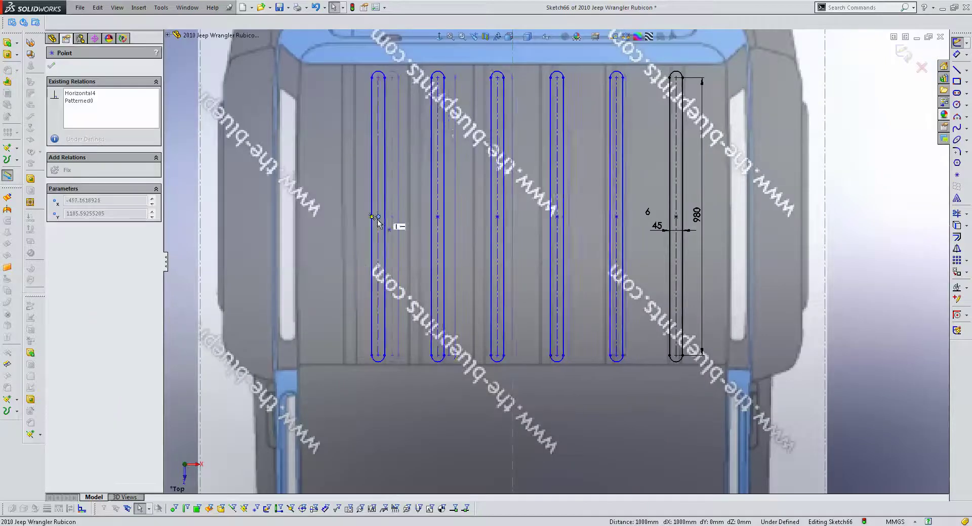
drag(377, 218, 348, 217)
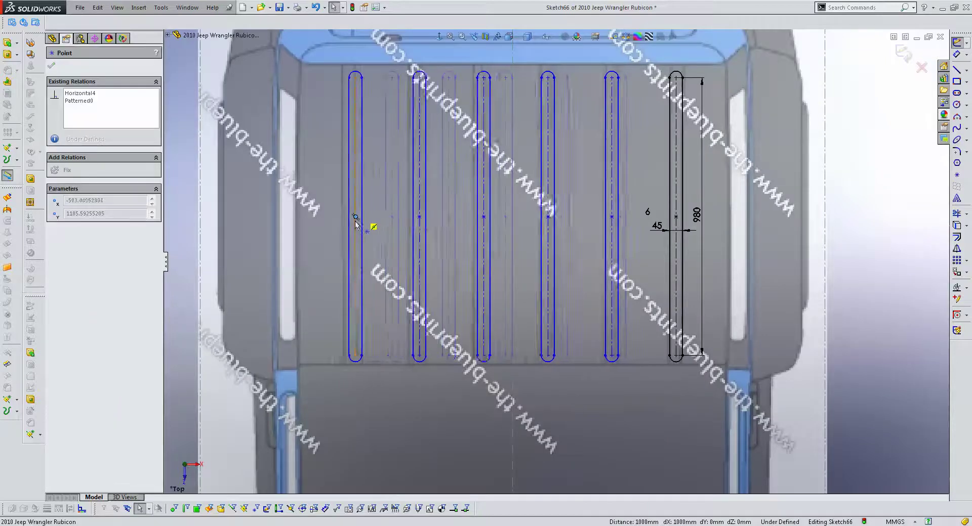
click(523, 229)
scroll(523, 229, up, 2)
- Add a vertical construction centerline and make the third and fourth slot centres symmetric about it
click(957, 69)
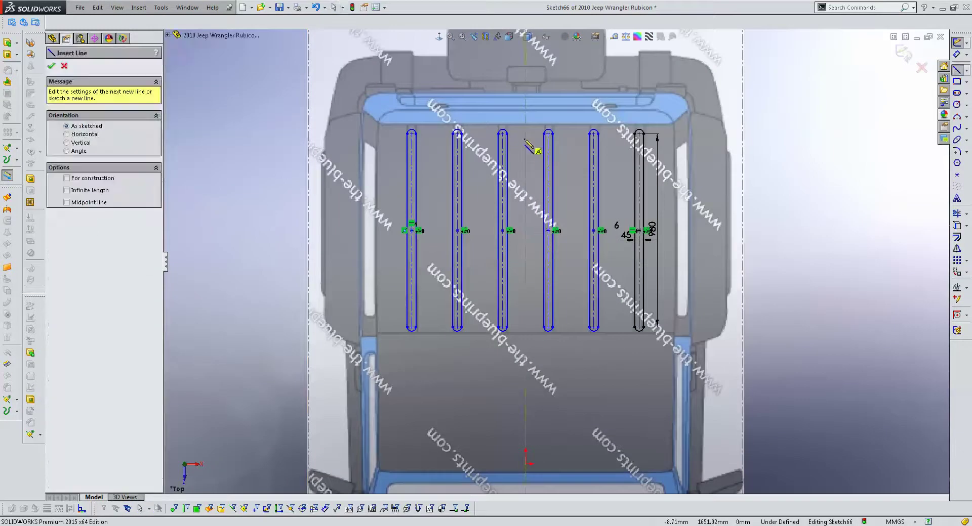
click(525, 139)
double_click(526, 359)
key(Escape)
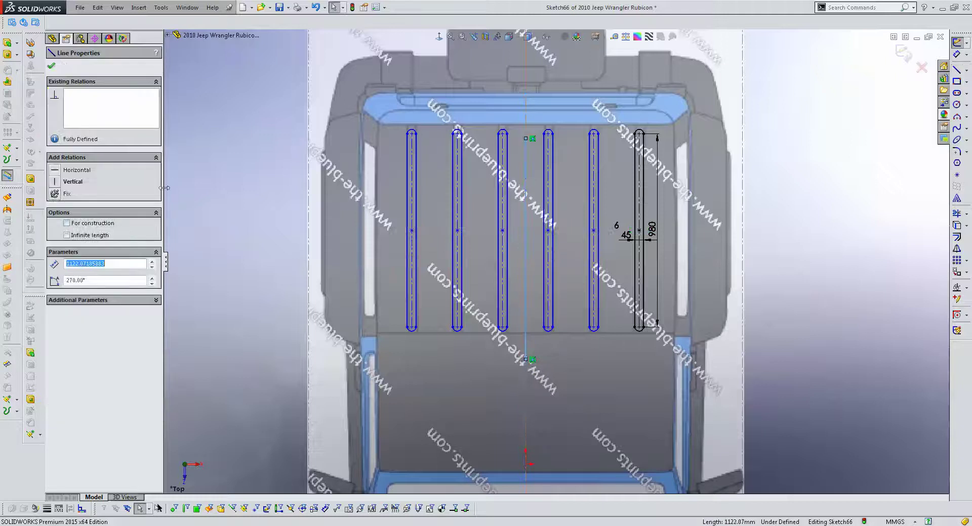
click(66, 223)
click(51, 66)
click(502, 230)
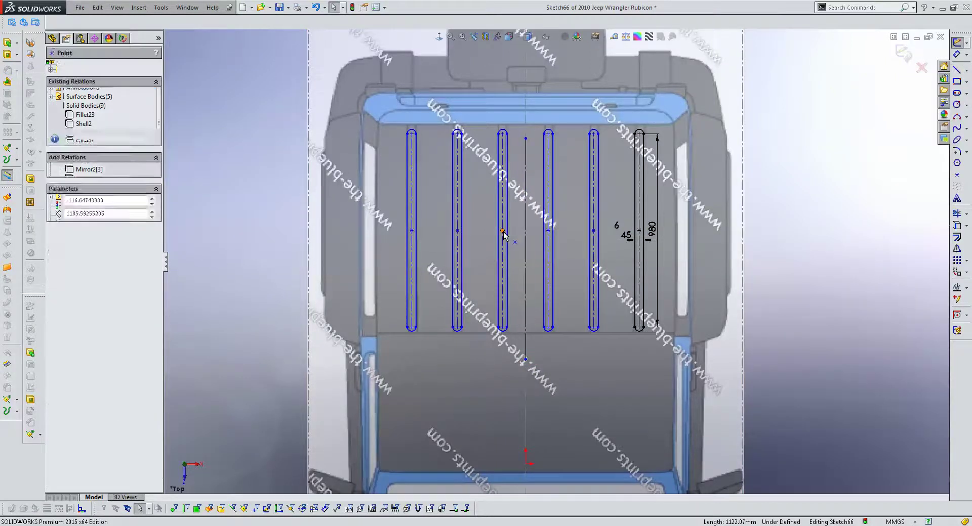
ctrl+click(526, 237)
ctrl+click(548, 230)
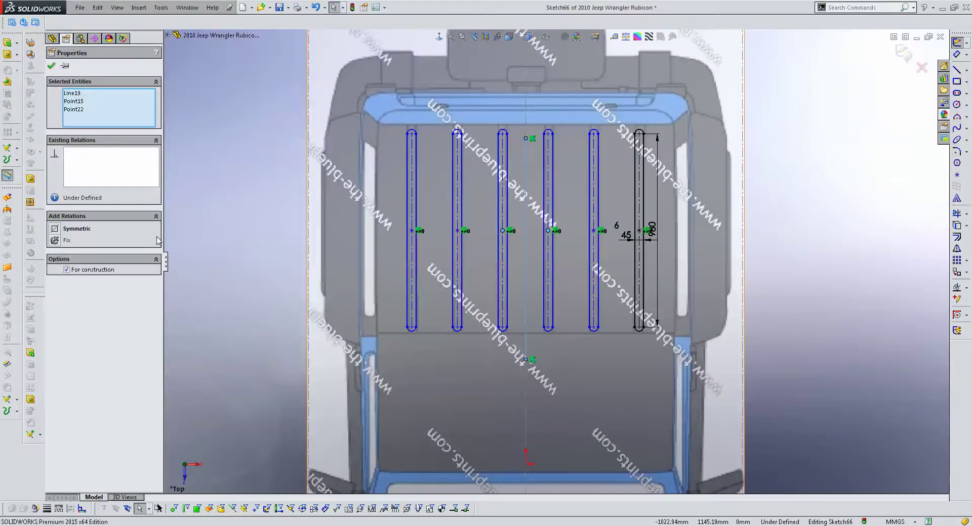
click(76, 229)
click(245, 80)
scroll(412, 195, up, 2)
scroll(412, 195, down, 1)
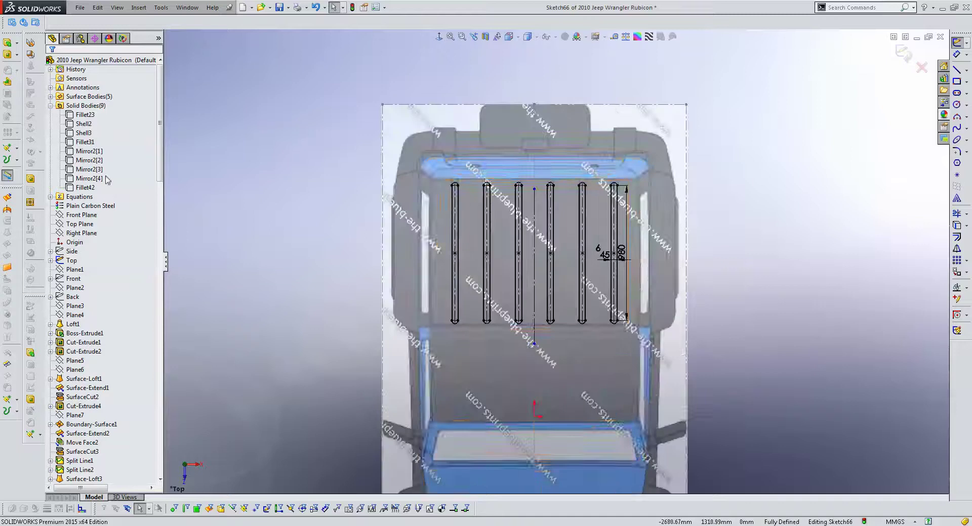
- Show Fillet42 opaque again and begin a Boss-Extrude of the slots starting from the roof face
right_click(89, 189)
click(107, 195)
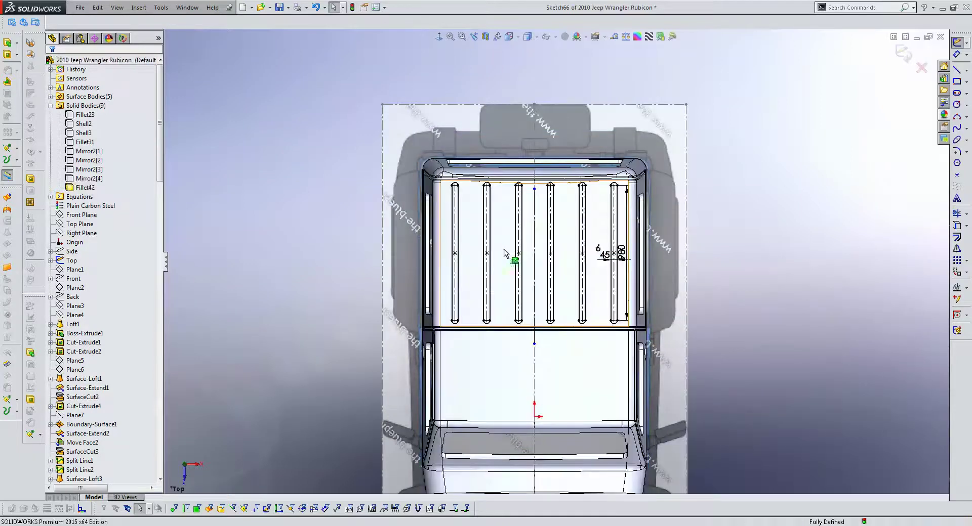
middle_drag(505, 253, 75, 95)
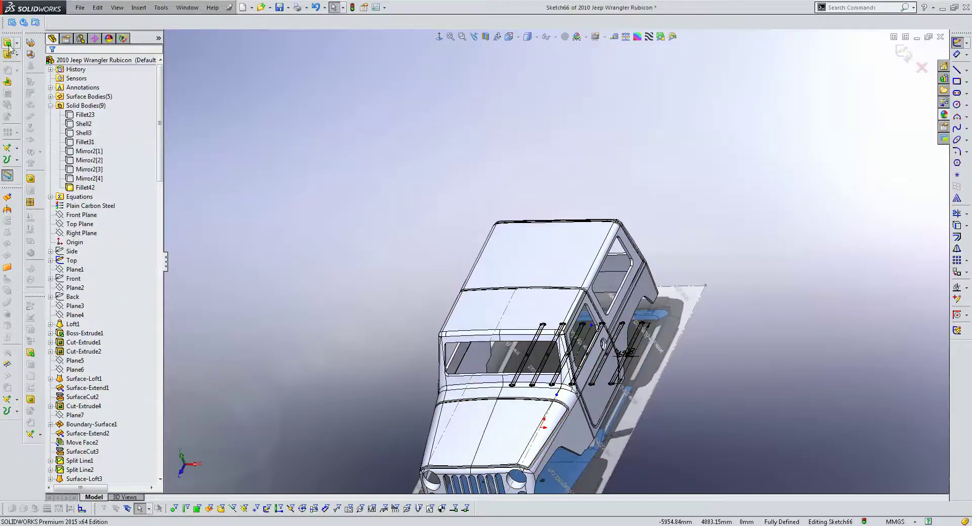
click(8, 45)
click(110, 93)
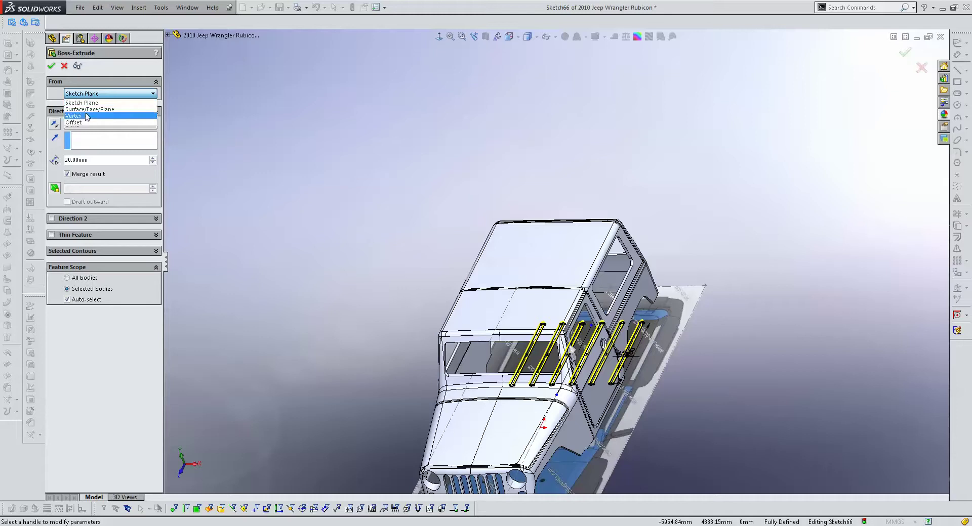
click(85, 109)
click(578, 250)
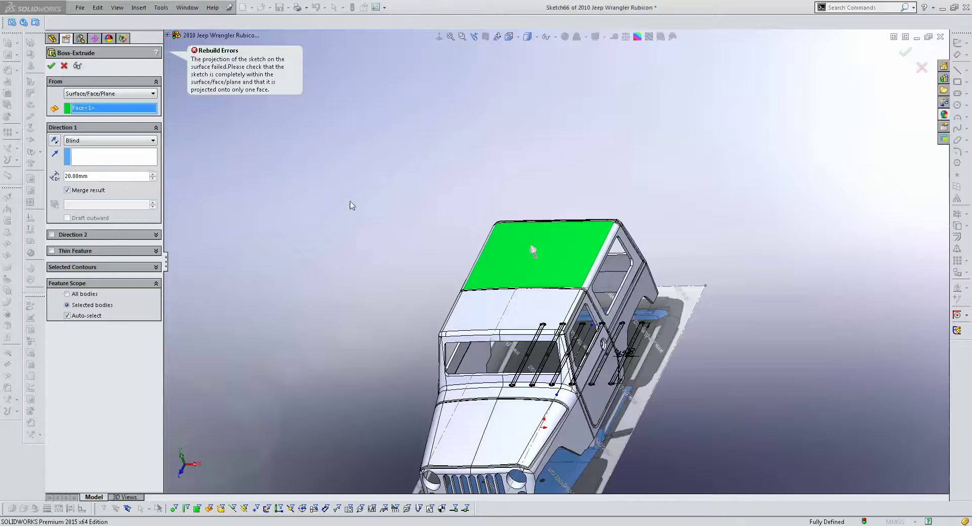
scroll(573, 261, down, 3)
scroll(564, 257, up, 2)
scroll(552, 257, up, 1)
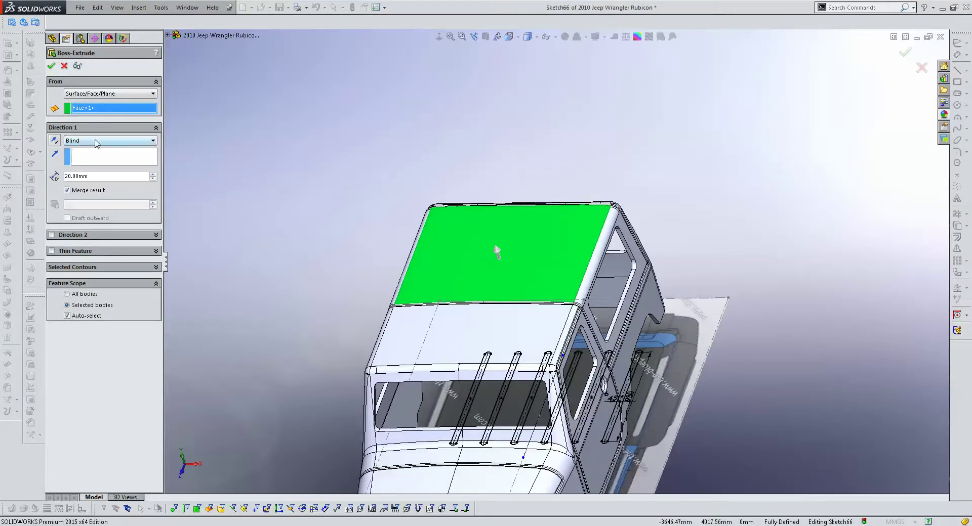
- Set the extrusion From to Sketch Plane and Direction 1 to Up To Surface
click(95, 143)
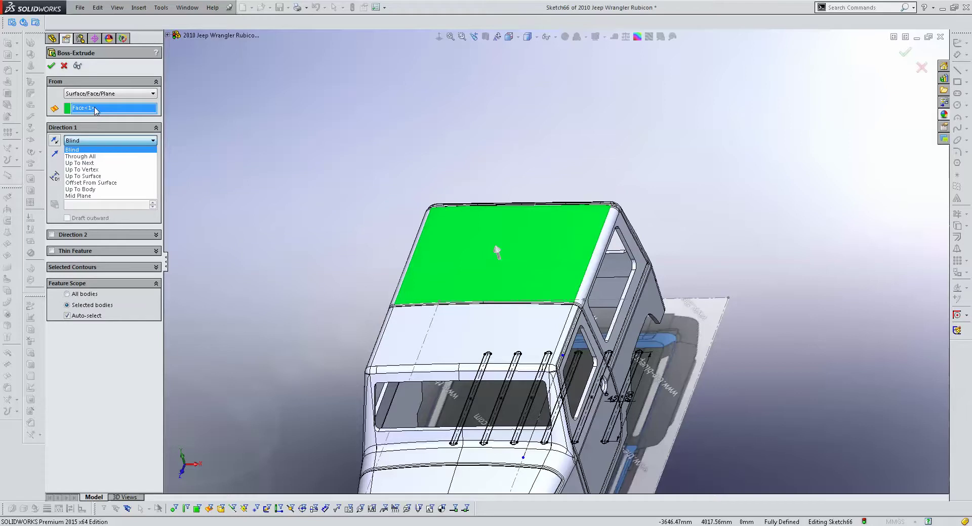
click(99, 95)
click(98, 95)
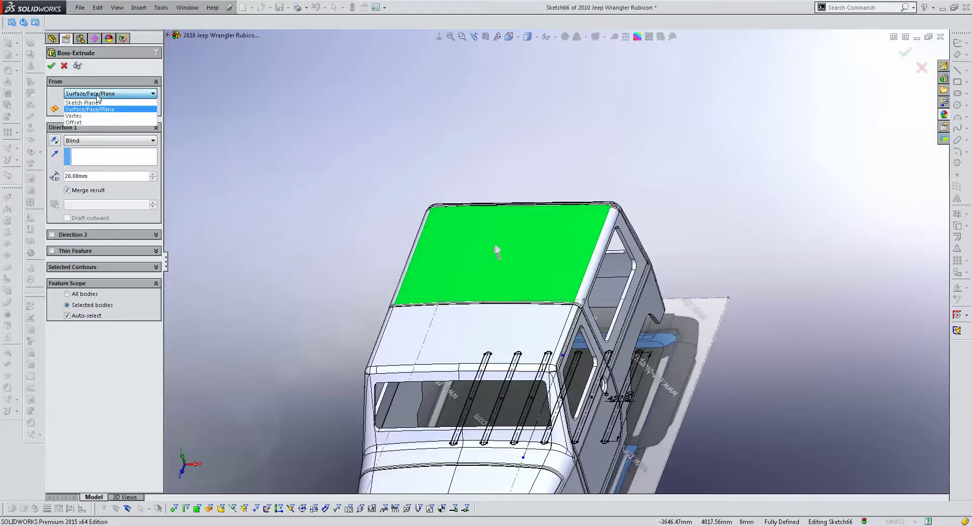
click(91, 103)
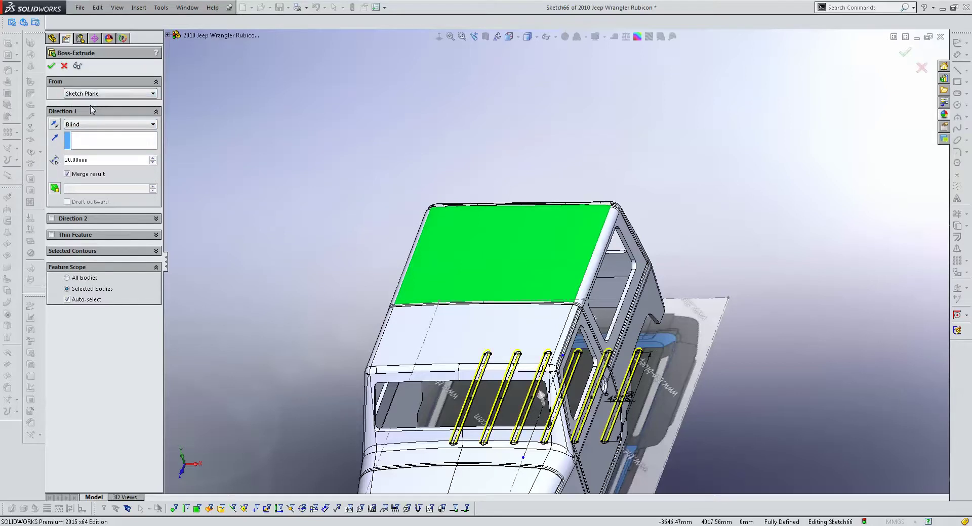
click(78, 122)
click(83, 160)
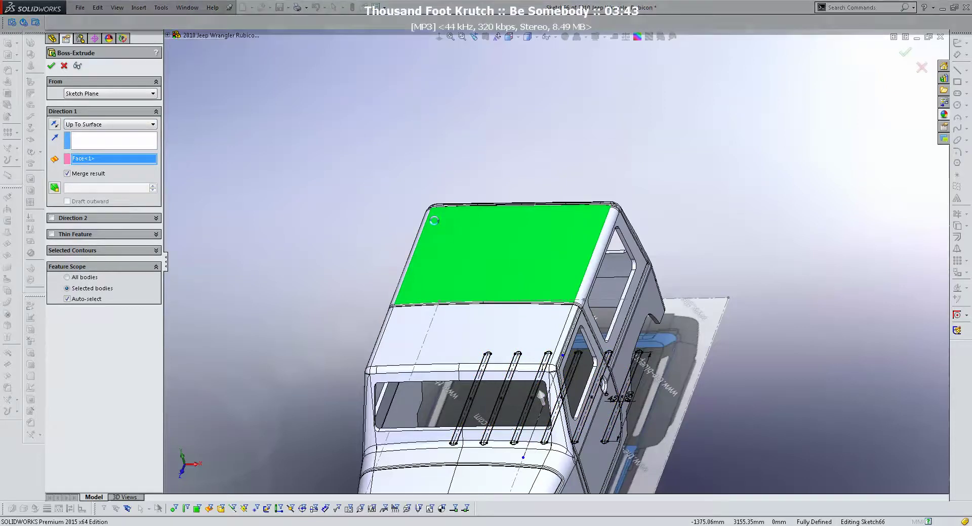
key(ctrl+7)
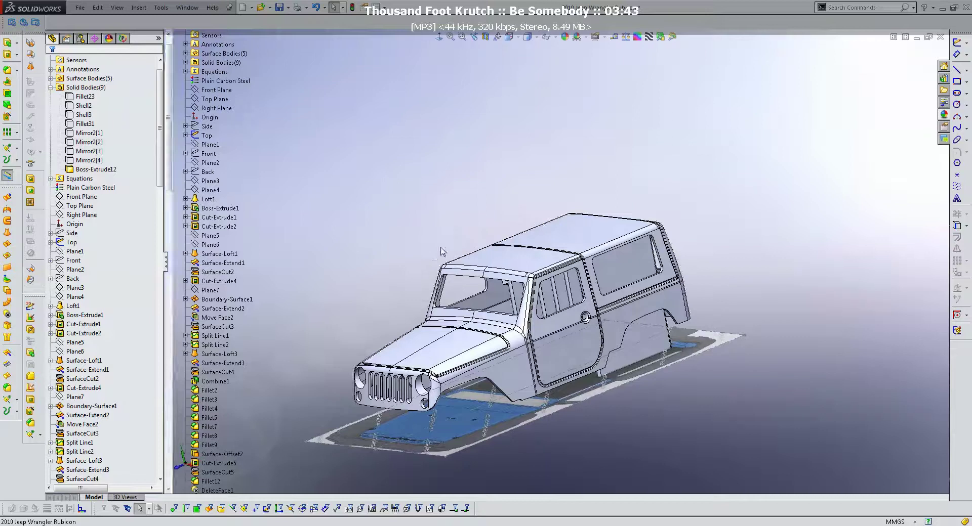
- Edit Boss-Extrude12 to start at a 2000 mm offset with reversed direction
middle_drag(442, 252, 620, 265)
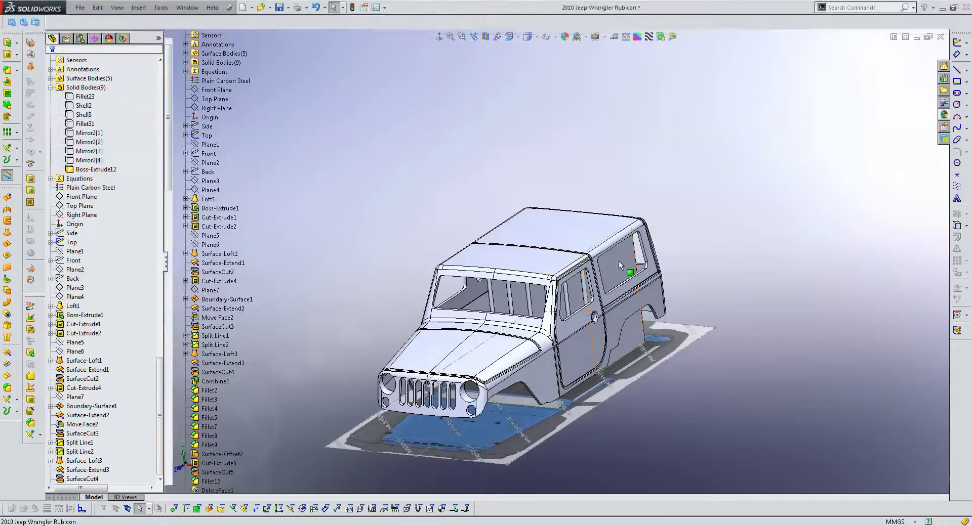
click(619, 264)
click(648, 221)
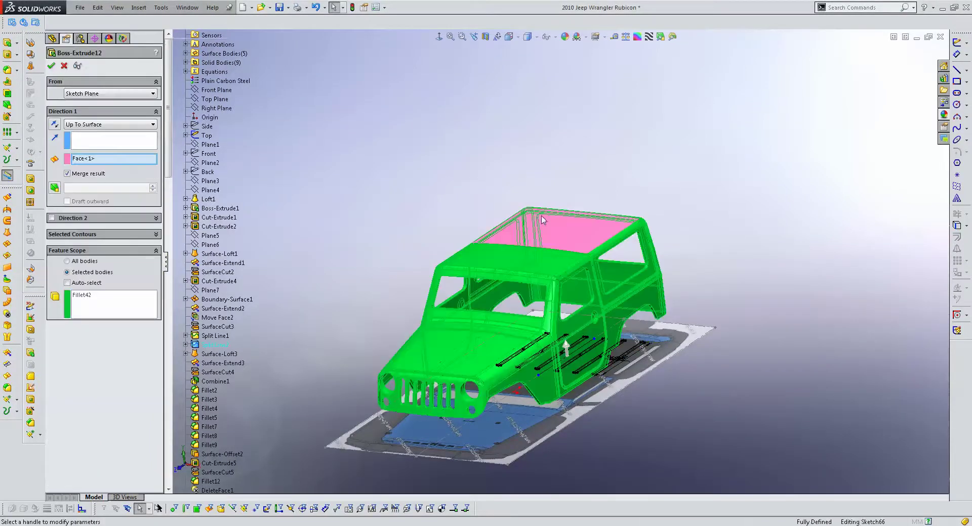
click(112, 97)
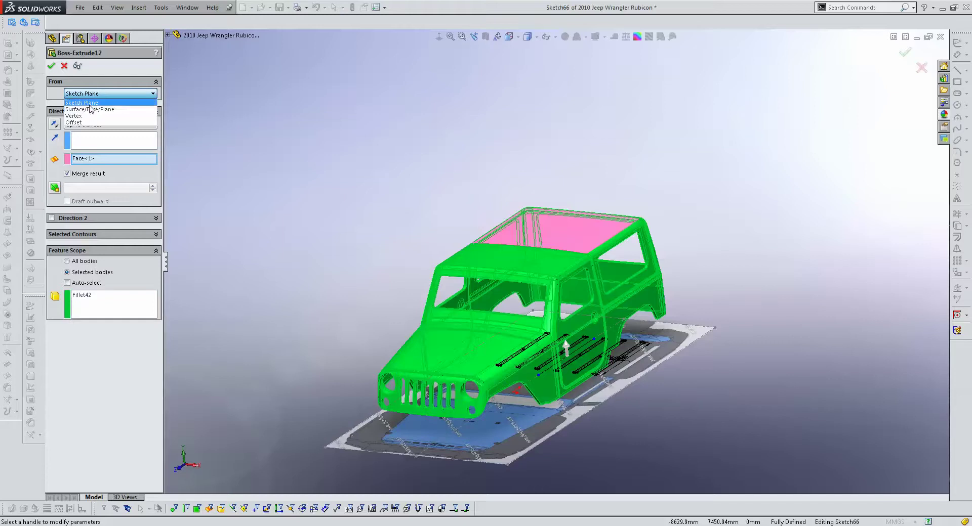
click(91, 122)
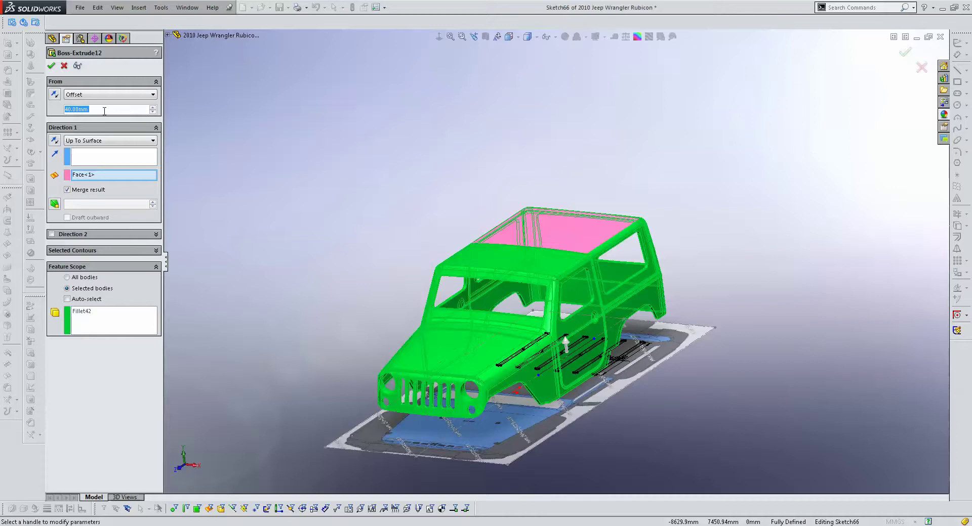
text(20000)
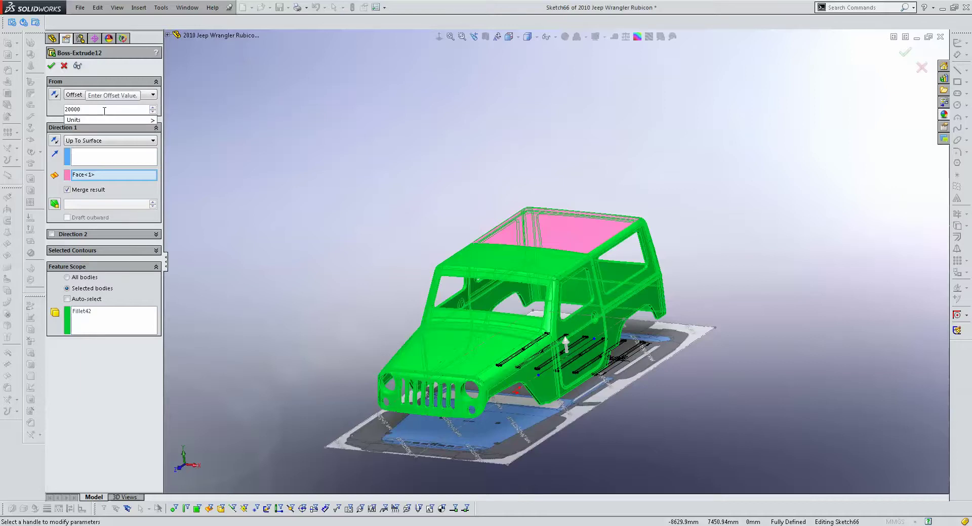
key(Return)
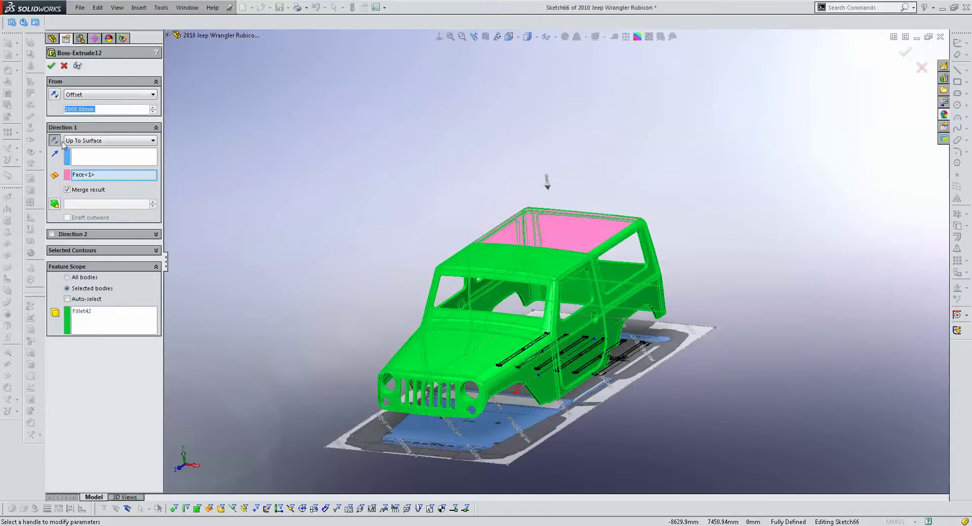
click(55, 142)
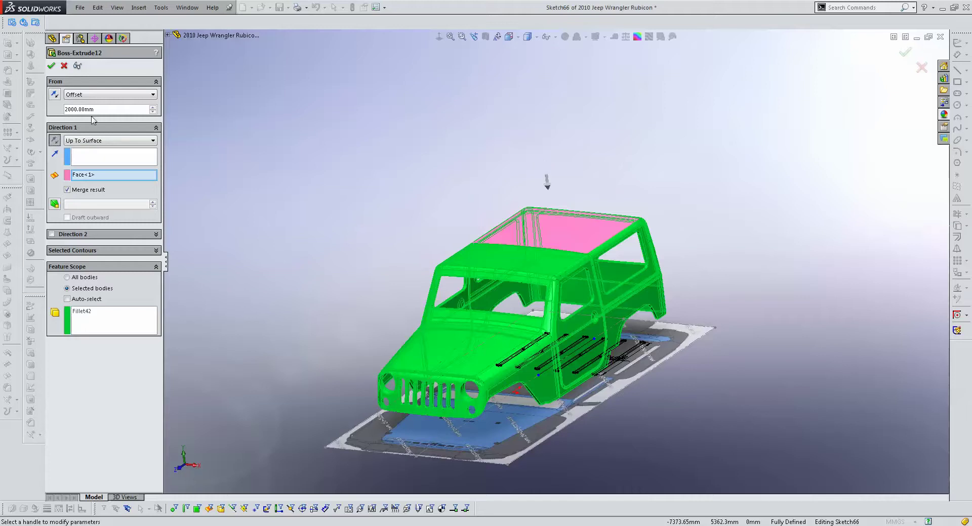
key(Return)
- Suppress Boss-Extrude12 so the tall slat panels are hidden
scroll(597, 220, down, 2)
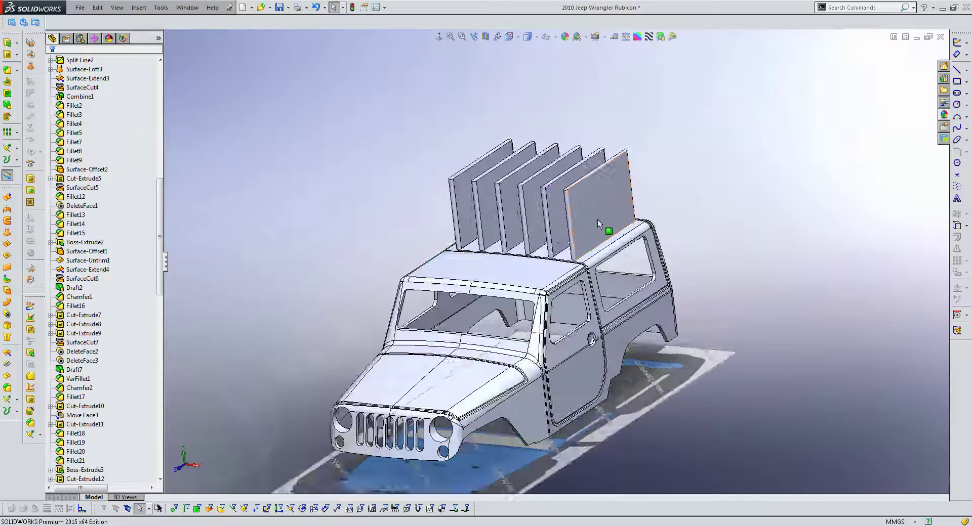
scroll(599, 202, down, 3)
scroll(600, 189, up, 3)
scroll(541, 202, up, 3)
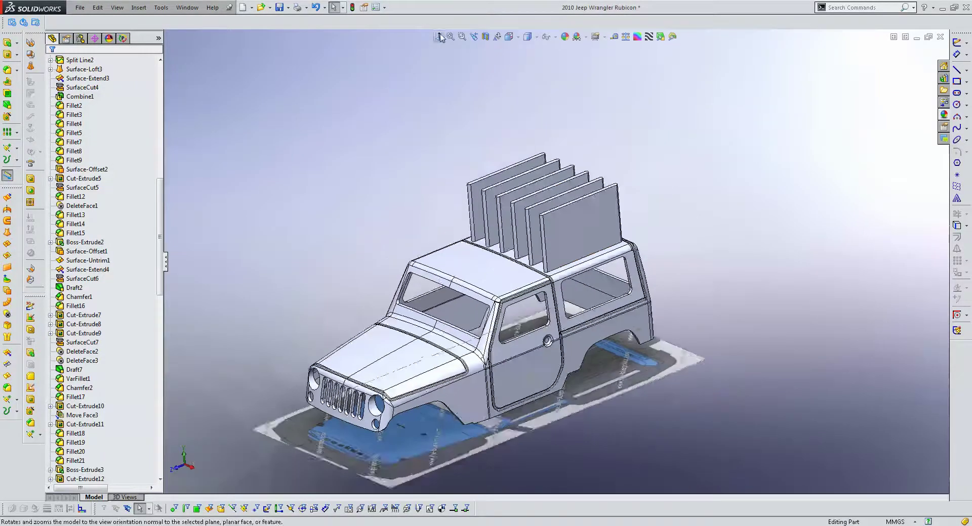
key(ctrl+4)
scroll(613, 226, down, 4)
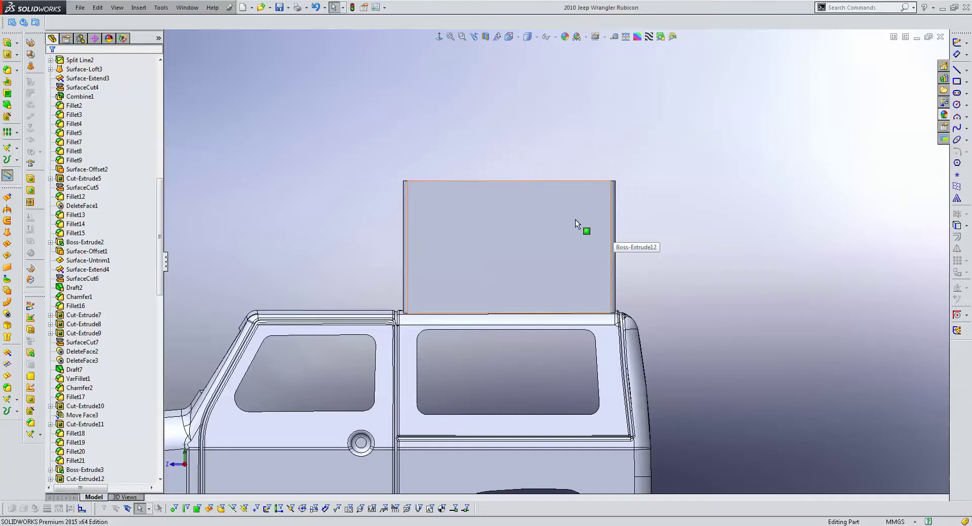
drag(160, 294, 148, 485)
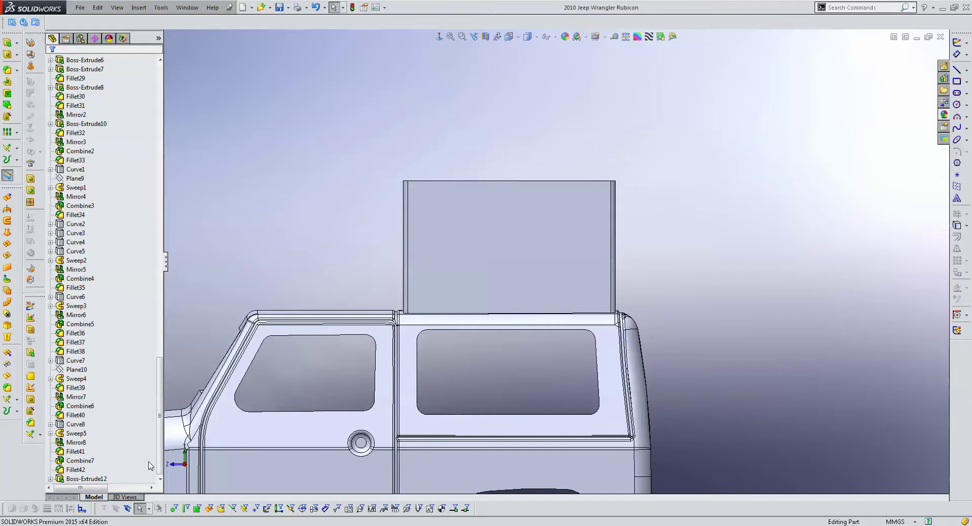
right_click(84, 479)
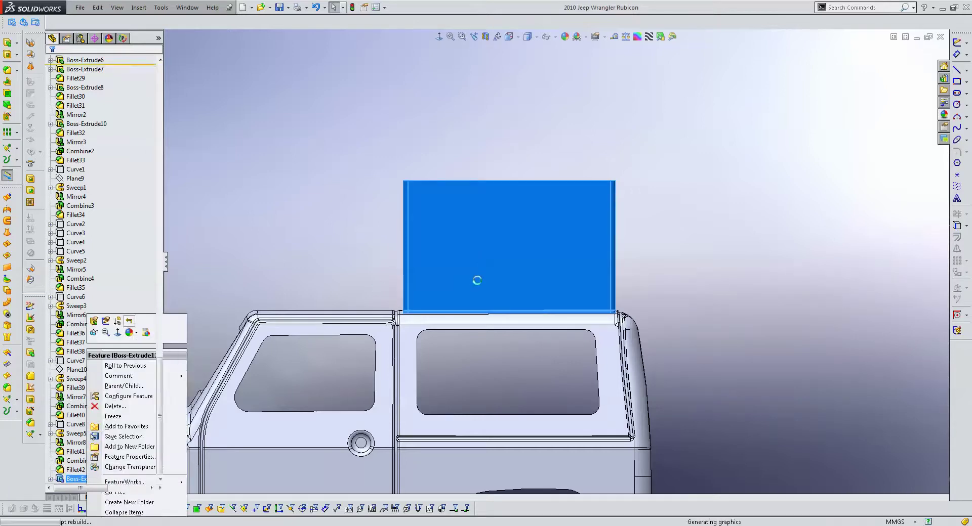
middle_drag(477, 282, 483, 316)
- Create a 5 mm offset surface from the rear roof face
click(481, 302)
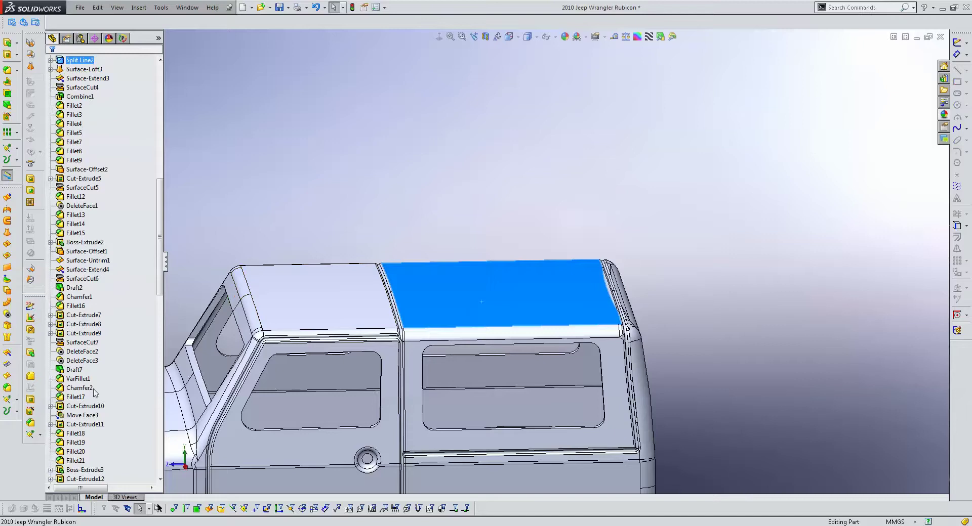
click(13, 292)
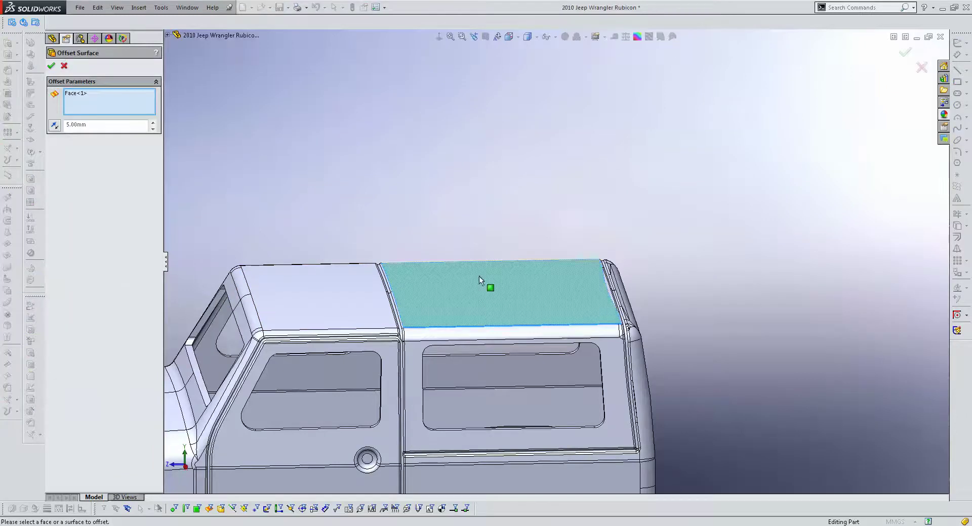
scroll(481, 280, down, 3)
scroll(466, 271, down, 3)
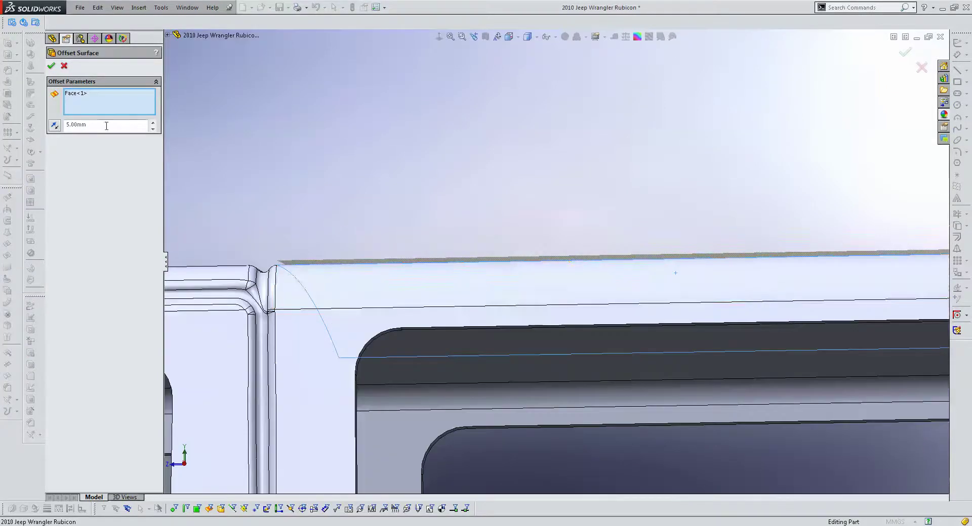
key(Return)
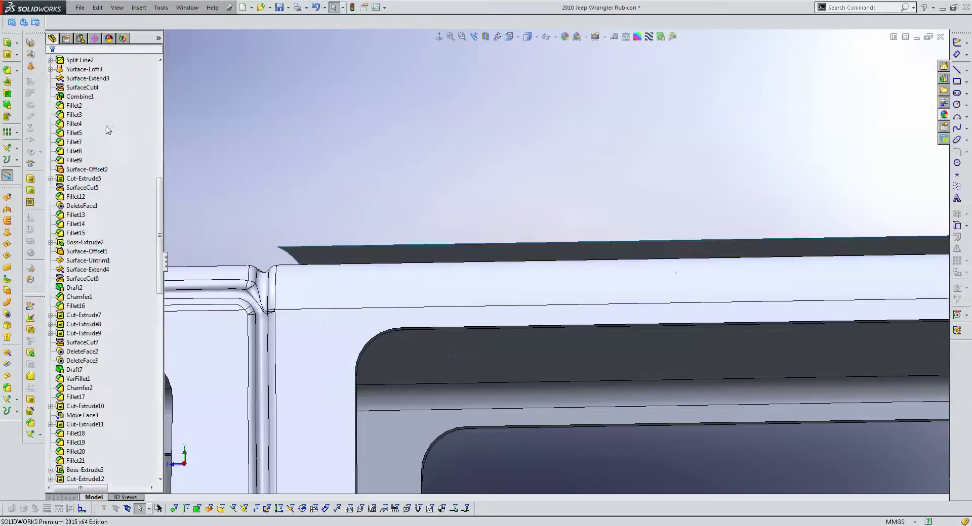
scroll(658, 300, up, 3)
scroll(659, 299, up, 3)
scroll(607, 264, up, 3)
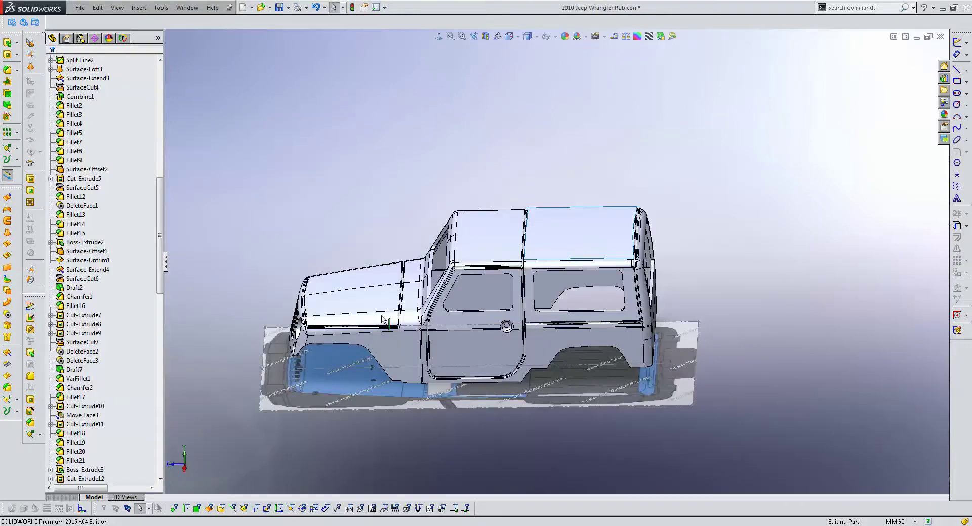
- Untrim Surface-Offset3 back to its full, untrimmed extent
drag(156, 269, 122, 484)
scroll(616, 201, down, 3)
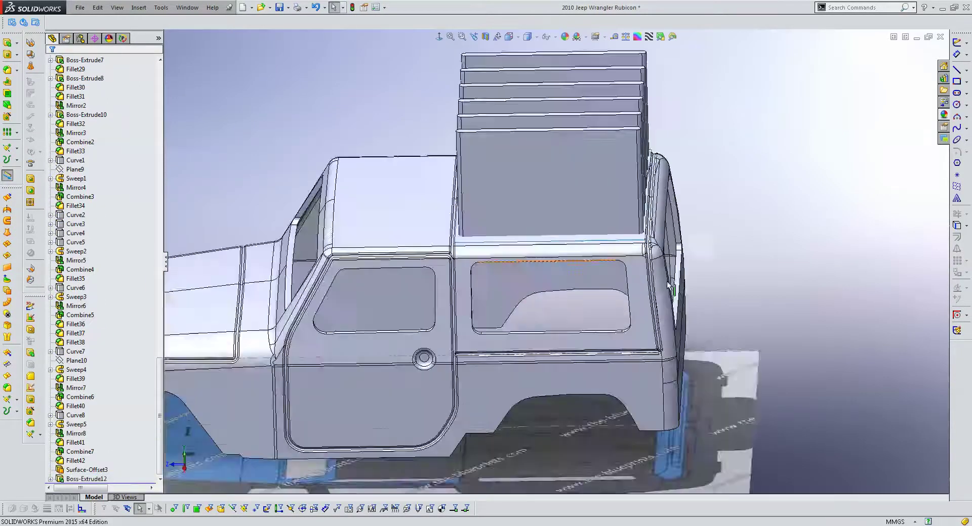
scroll(616, 201, down, 3)
scroll(616, 201, up, 3)
scroll(616, 201, down, 5)
mouse_move(615, 201)
middle_down()
mouse_move(391, 253)
mouse_move(365, 293)
middle_up()
scroll(391, 253, up, 5)
click(358, 303)
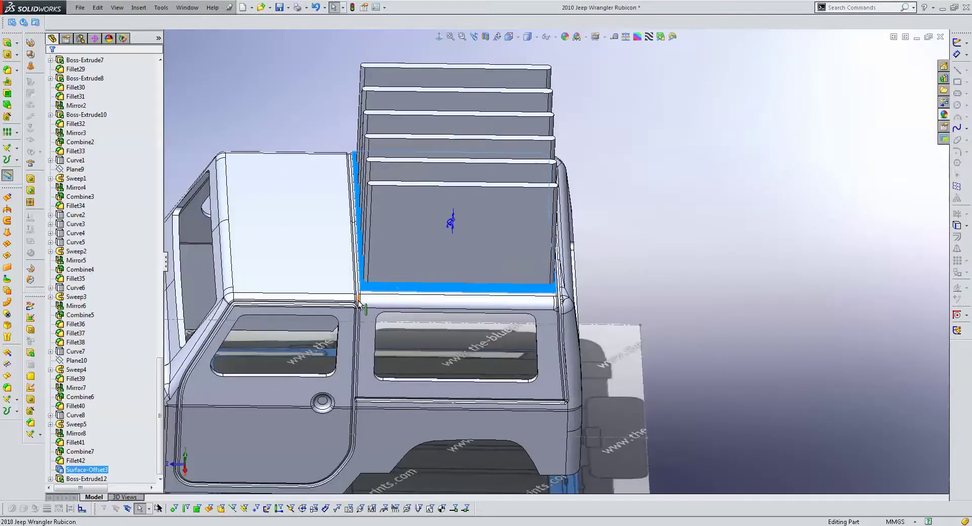
click(7, 376)
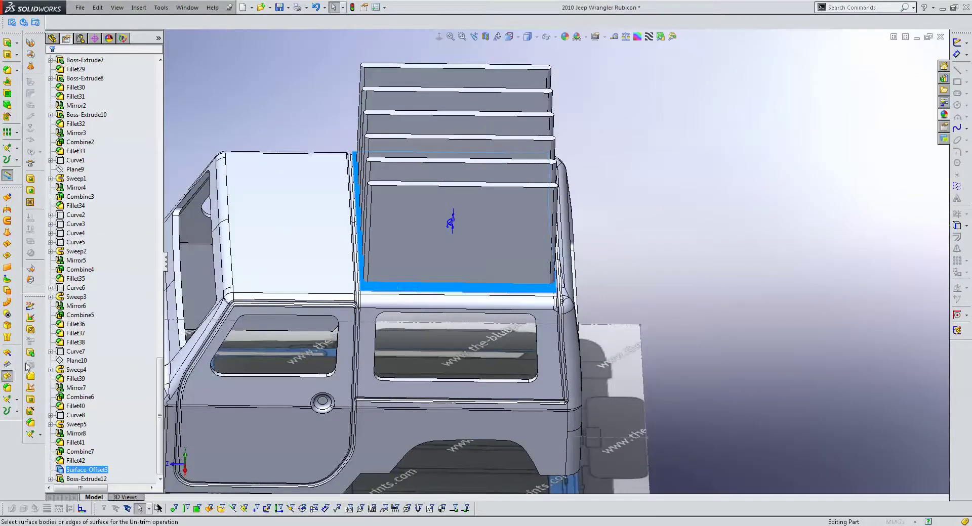
key(Return)
middle_drag(577, 235, 534, 205)
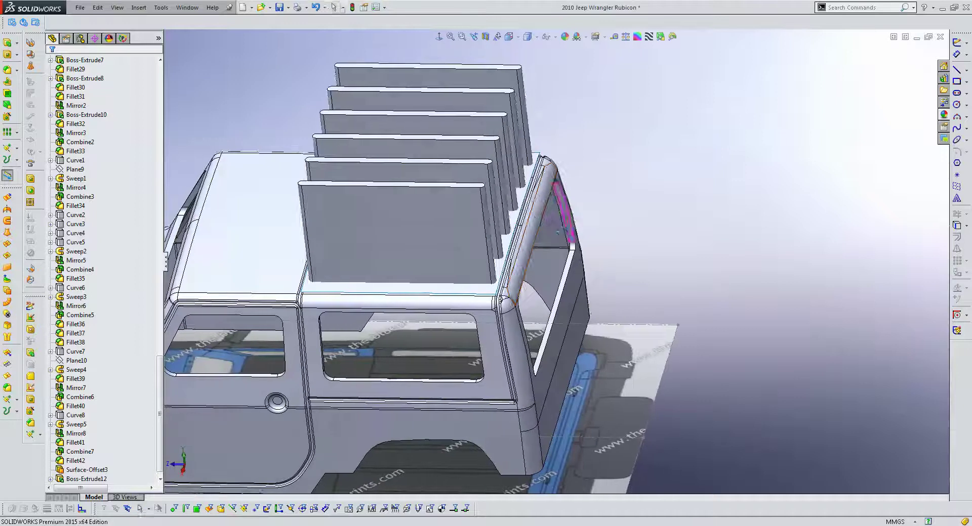
scroll(534, 205, down, 5)
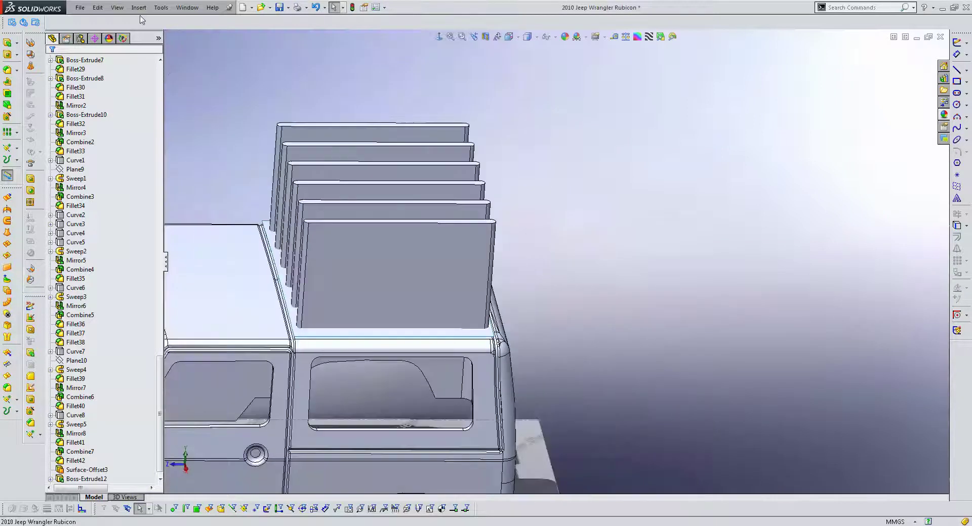
- Surface-cut the body with the untrimmed offset surface, trimming the slat ribs
click(138, 7)
mouse_move(151, 30)
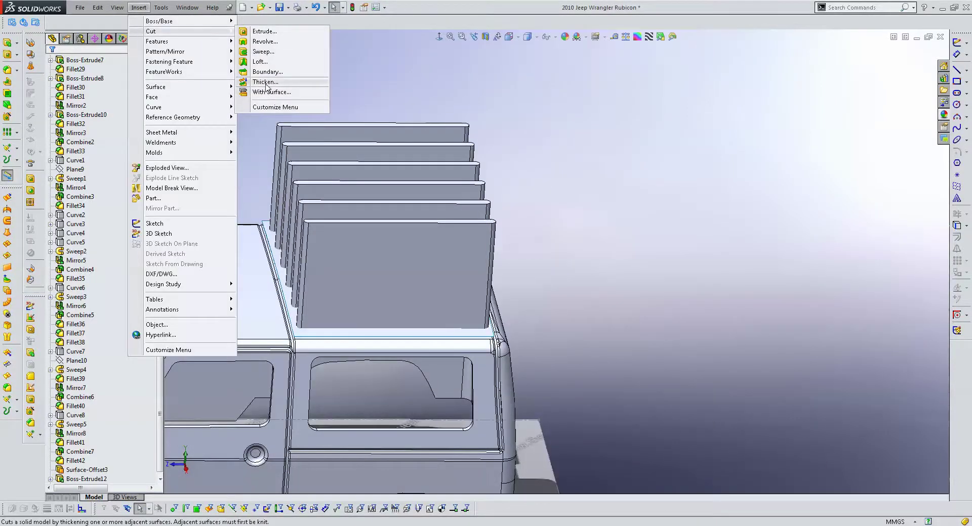
click(263, 91)
click(318, 338)
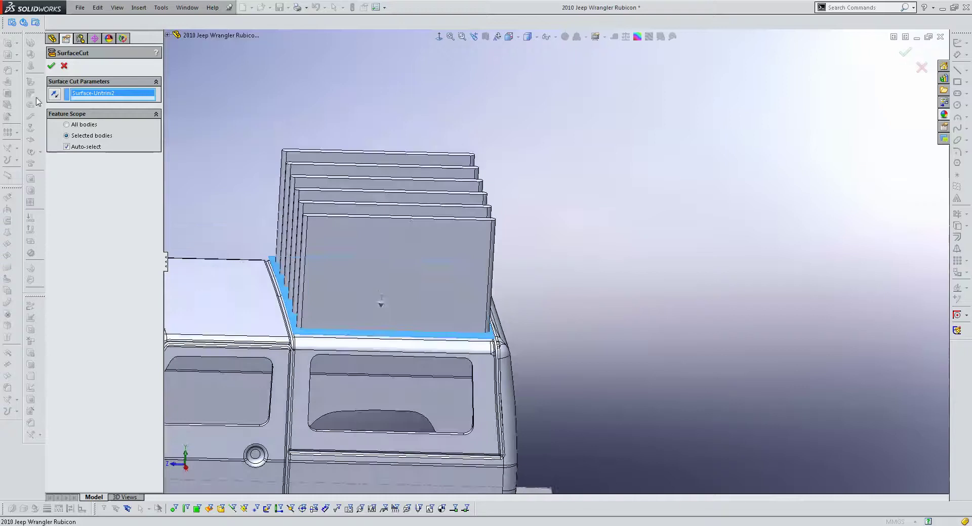
key(Return)
scroll(342, 284, down, 3)
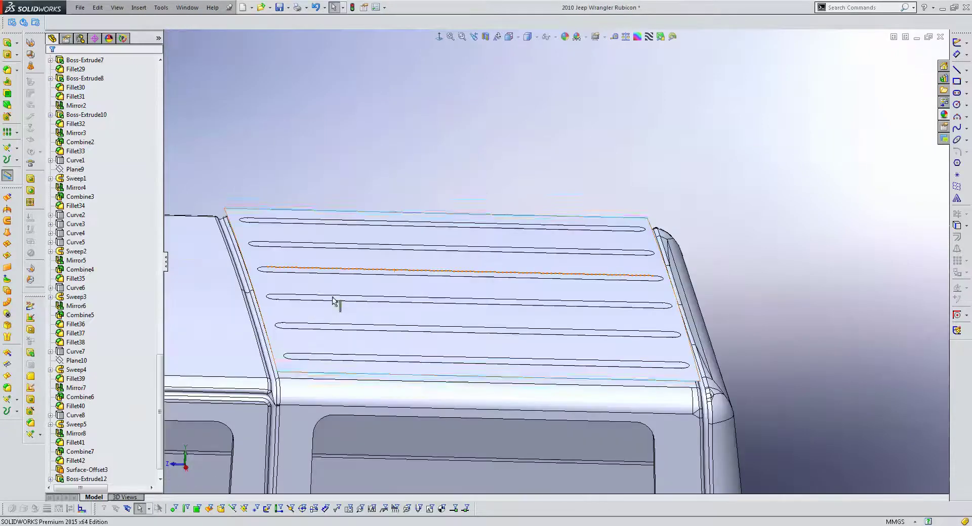
- Check the trimmed ribs, then edit Surface-Offset3 and confirm to rebuild
right_click(336, 291)
click(334, 268)
mouse_move(445, 253)
mouse_down()
mouse_move(427, 297)
mouse_move(427, 269)
mouse_up()
middle_drag(427, 269, 452, 297)
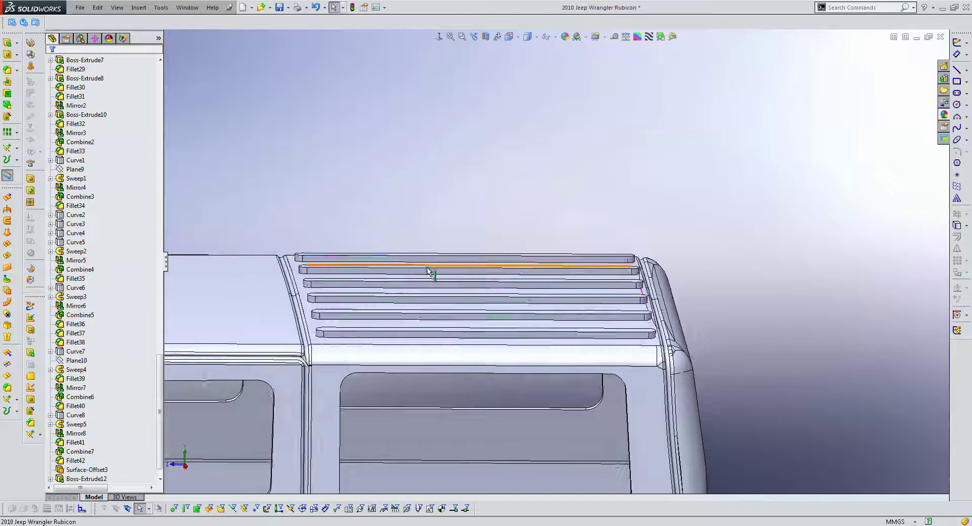
scroll(452, 298, down, 2)
scroll(84, 456, down, 1)
click(84, 451)
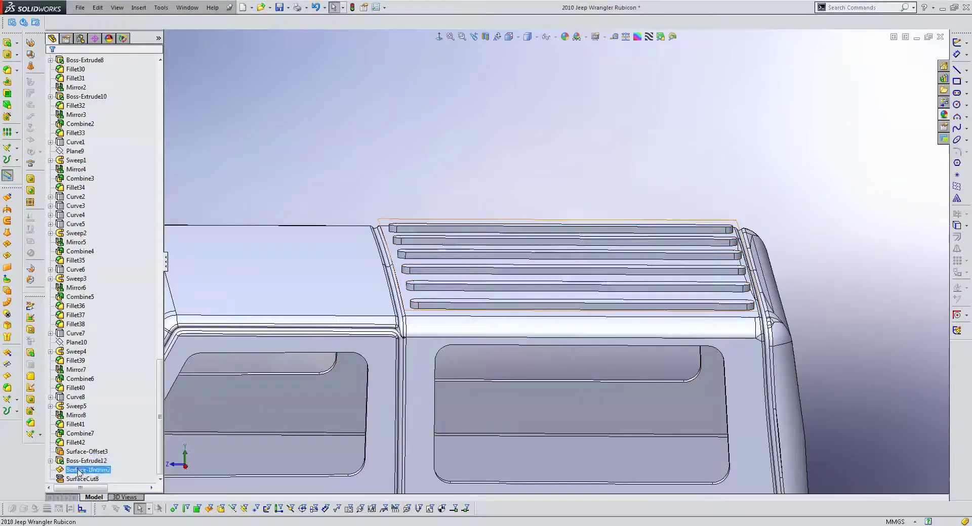
right_click(84, 452)
click(90, 332)
text(16)
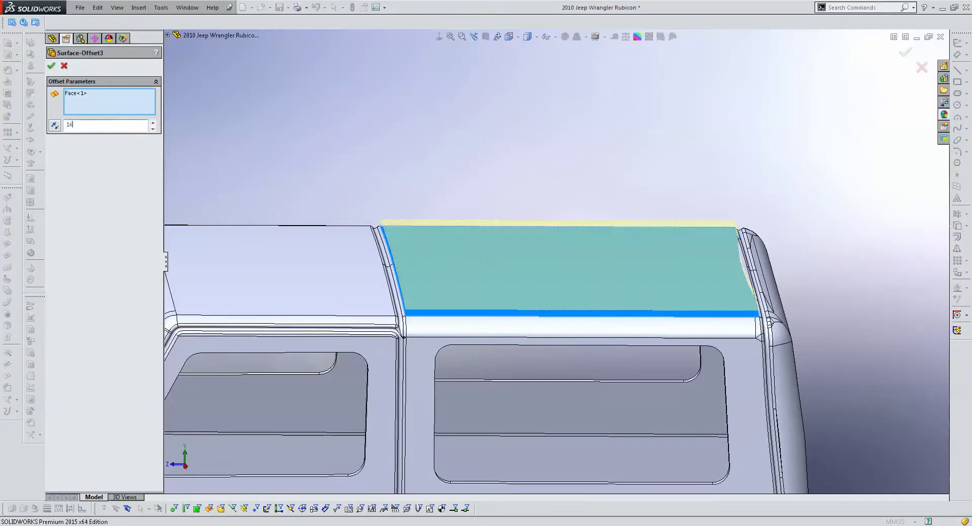
key(Return)
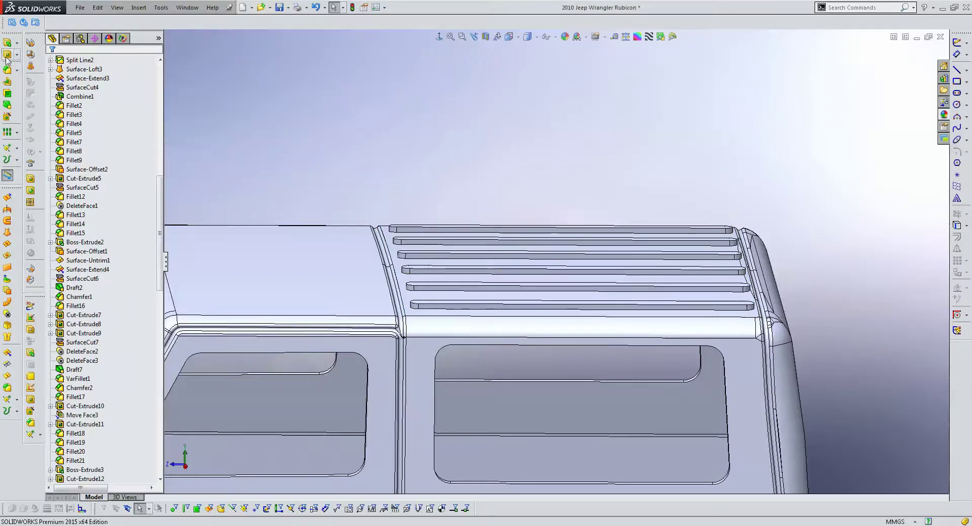
- Start a fillet and select the top edges of the lower roof ribs
click(8, 70)
scroll(462, 313, down, 2)
scroll(441, 314, down, 5)
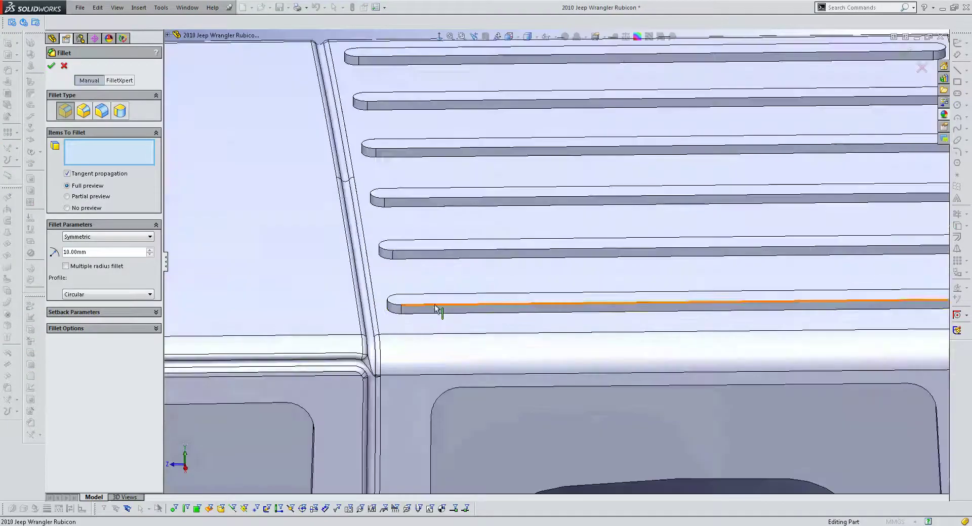
click(435, 304)
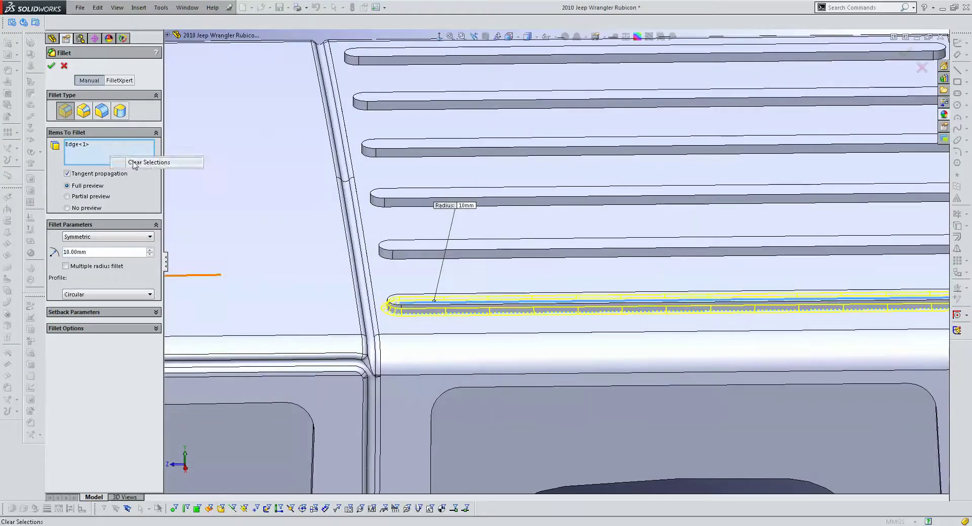
scroll(444, 303, down, 3)
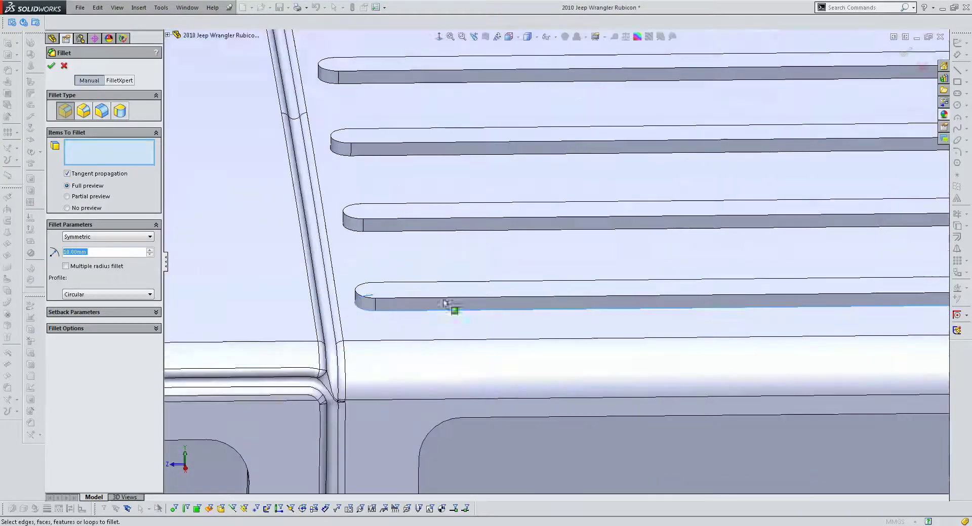
click(385, 289)
click(464, 201)
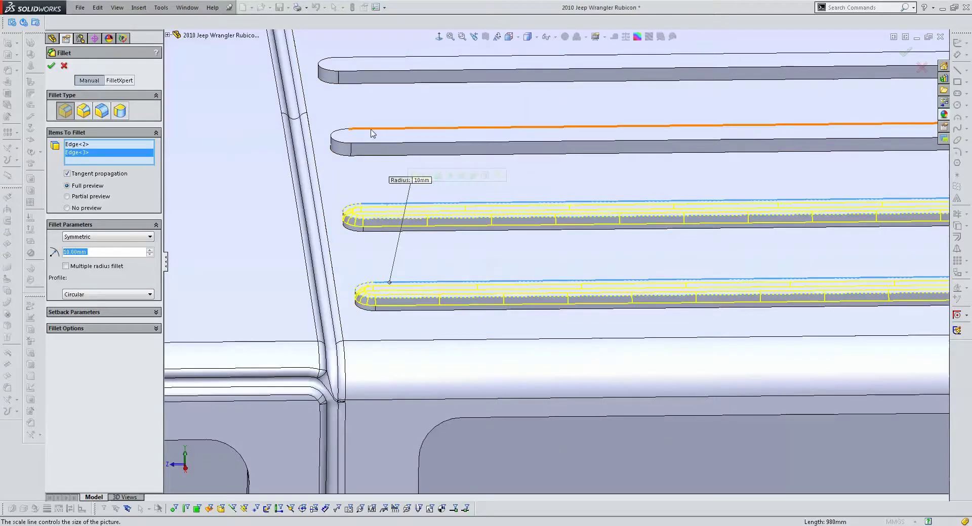
click(478, 157)
- Add the upper ribs' top edges and set the fillet radius to 20 mm
ctrl+middle_drag(482, 184, 454, 262)
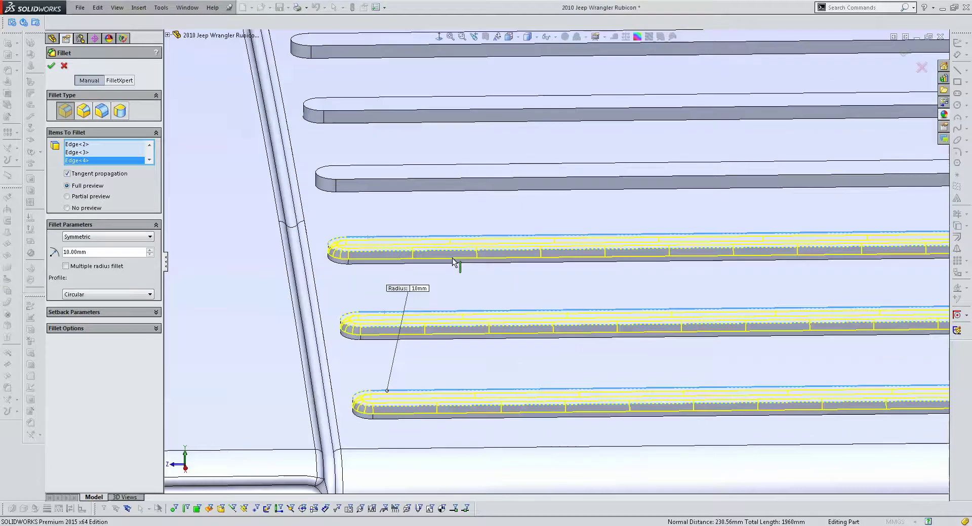
click(361, 191)
click(344, 115)
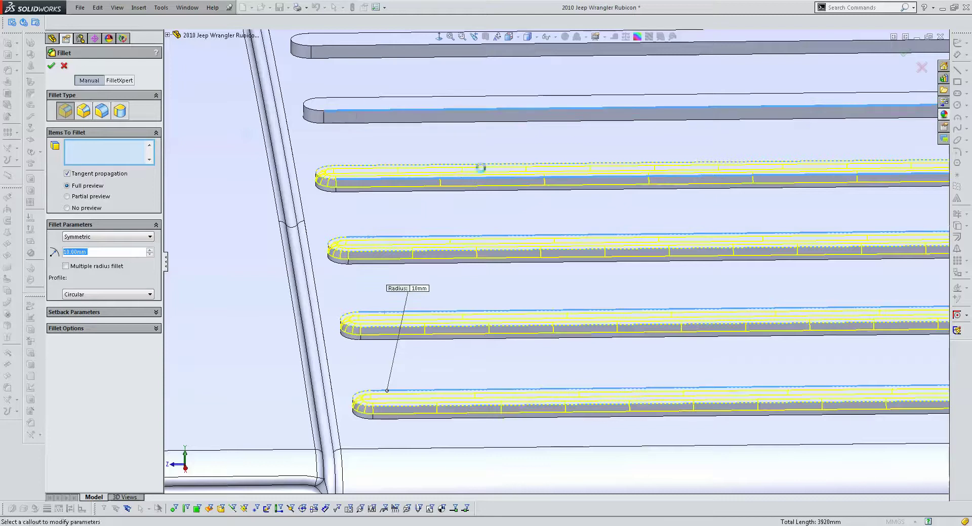
ctrl+middle_drag(481, 200, 336, 187)
click(339, 161)
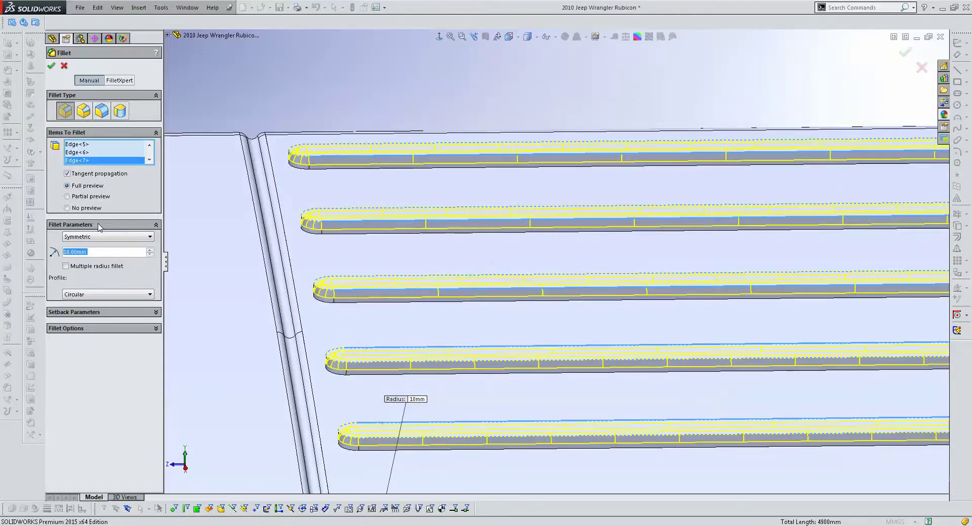
text(20)
key(Return)
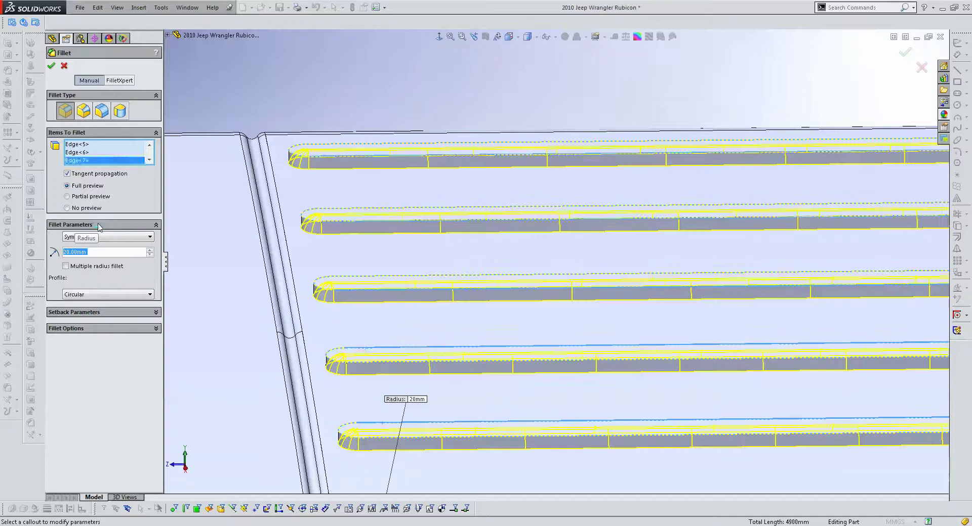
- Apply the 20 mm top-edge fillet and view the ribs' undersides
key(Return)
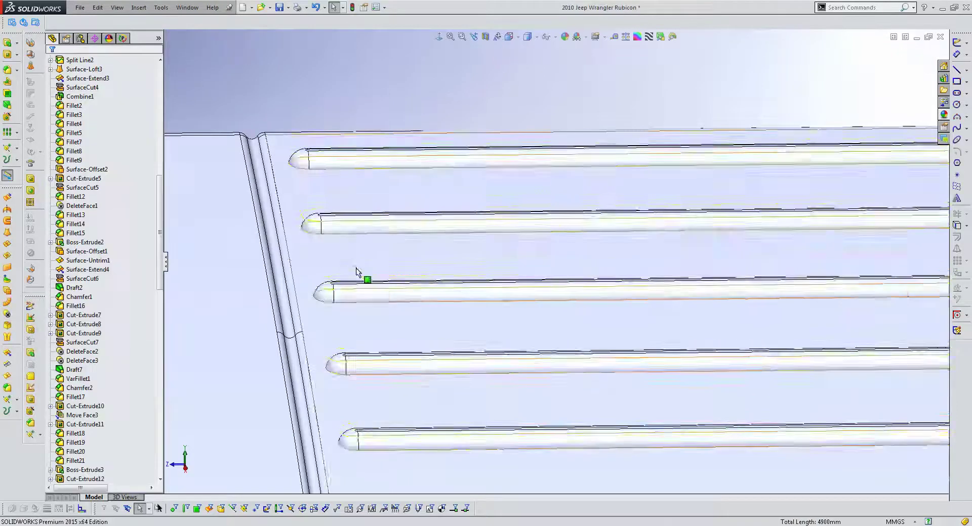
scroll(365, 278, up, 3)
middle_drag(534, 305, 558, 403)
scroll(491, 433, down, 5)
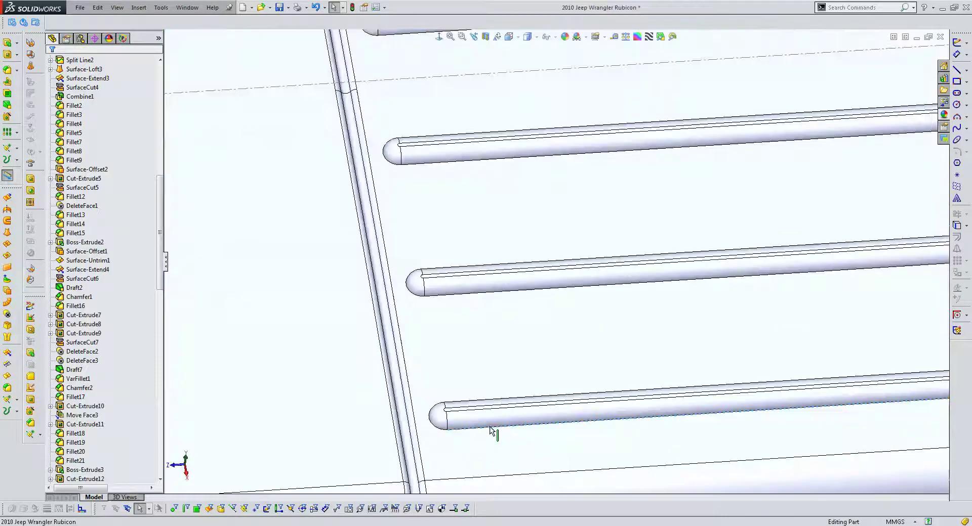
- Fillet the middle and top ribs' bottom edges at 20 mm
click(8, 56)
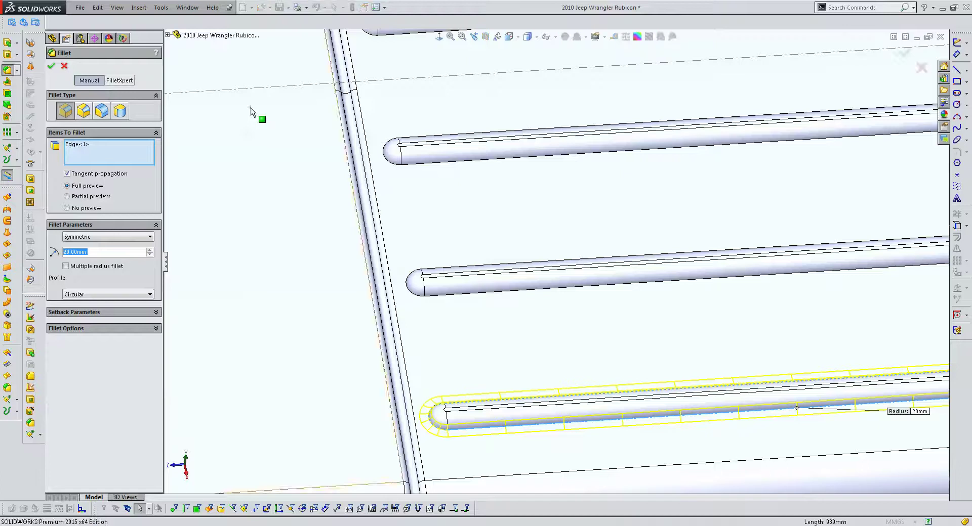
click(444, 296)
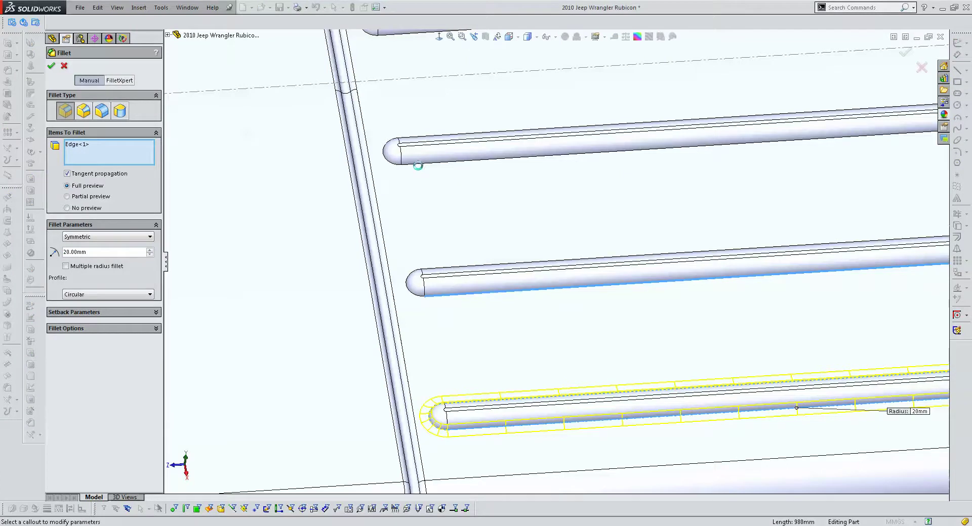
click(418, 164)
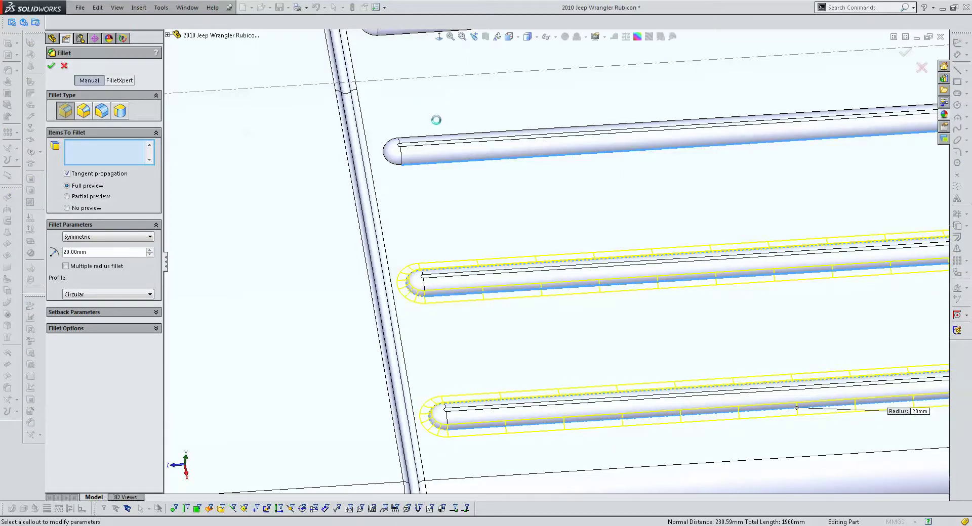
scroll(569, 167, up, 3)
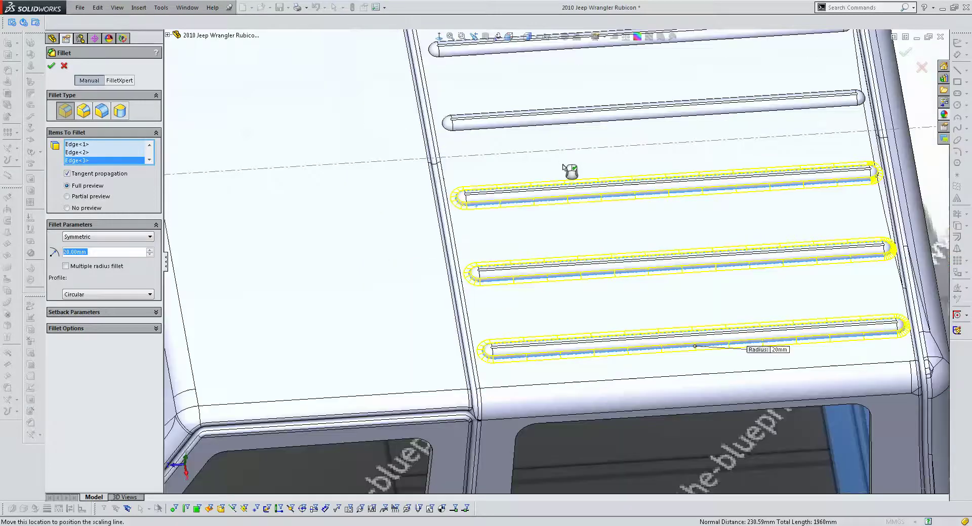
scroll(486, 178, up, 2)
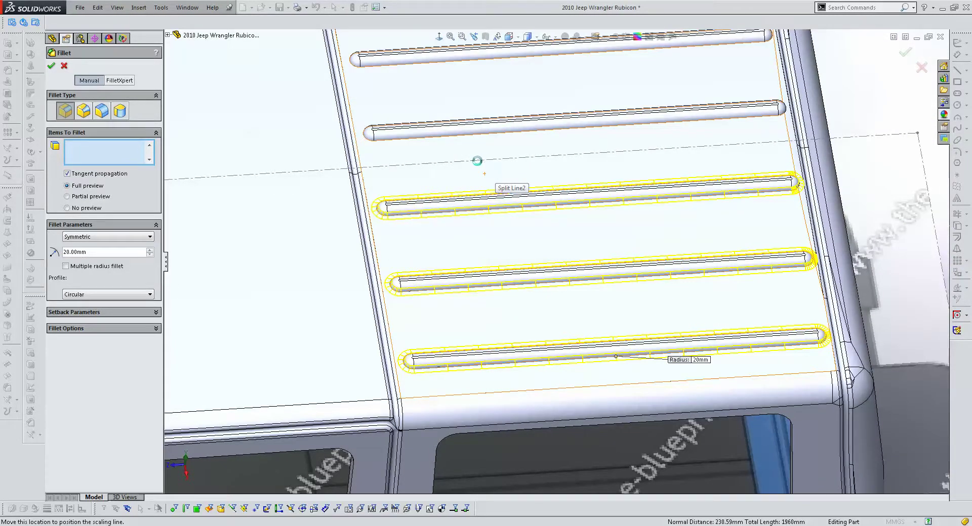
key(Escape)
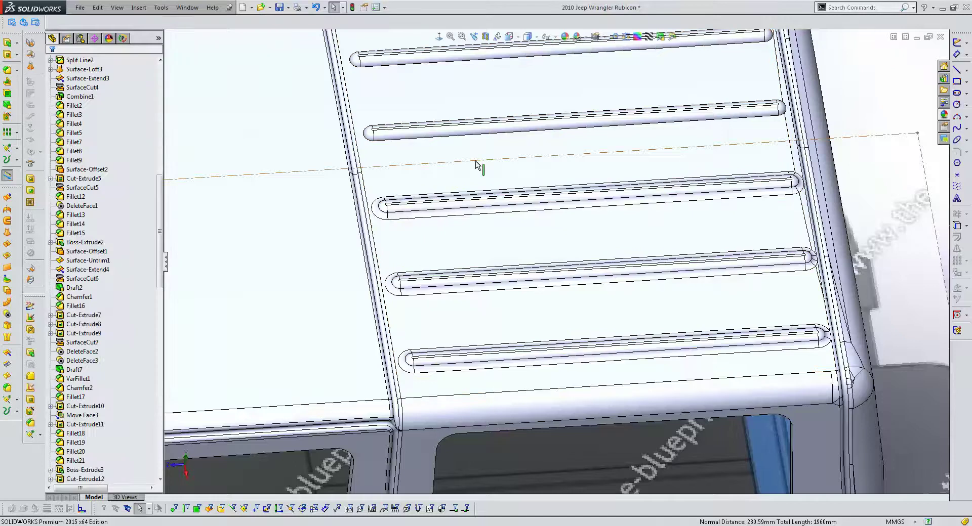
- Reopen Fillet44 for editing from the filleted rib face
scroll(476, 164, up, 8)
scroll(506, 283, down, 10)
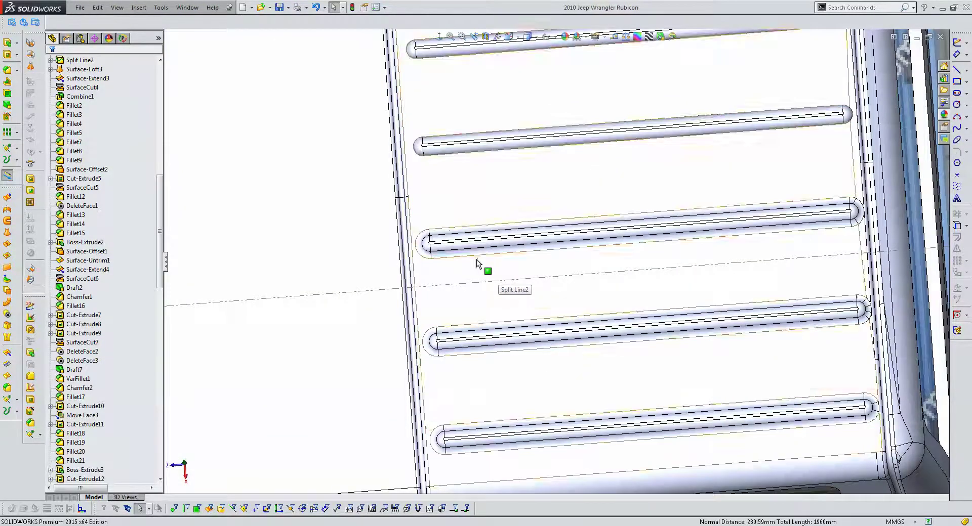
scroll(478, 261, down, 3)
right_click(480, 253)
click(505, 217)
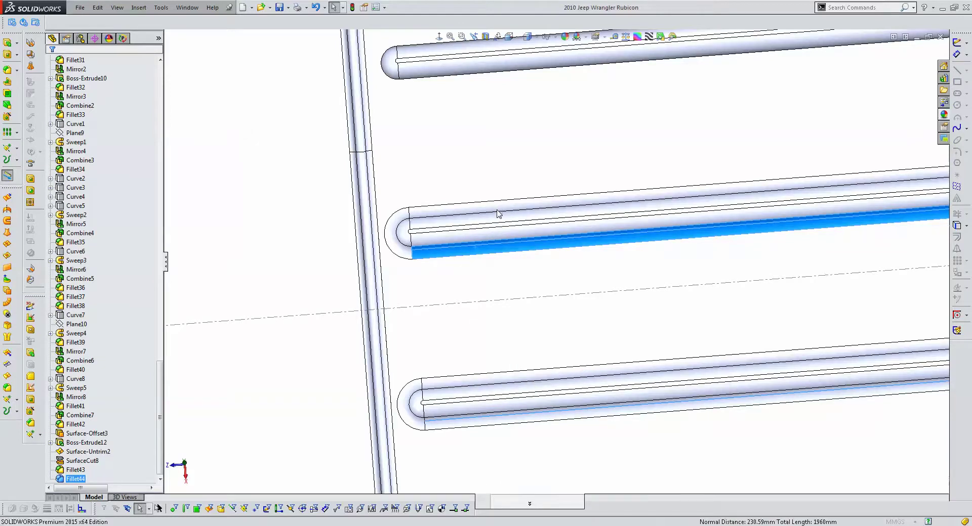
click(434, 78)
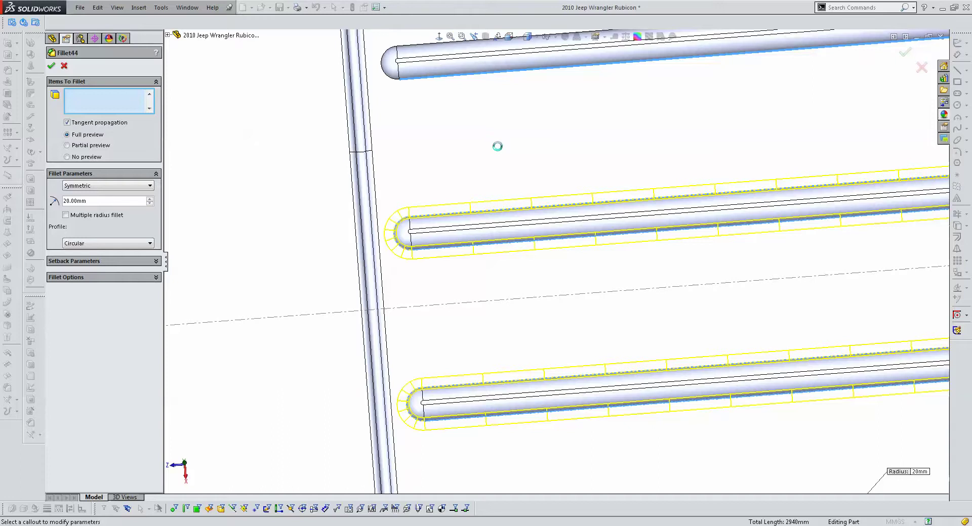
- Add the upper groove edges to the 20 mm fillet to create Fillet44, then view the whole Jeep
mouse_move(510, 165)
ctrl+middle_down()
mouse_move(496, 268)
mouse_move(478, 297)
ctrl+middle_up()
click(434, 162)
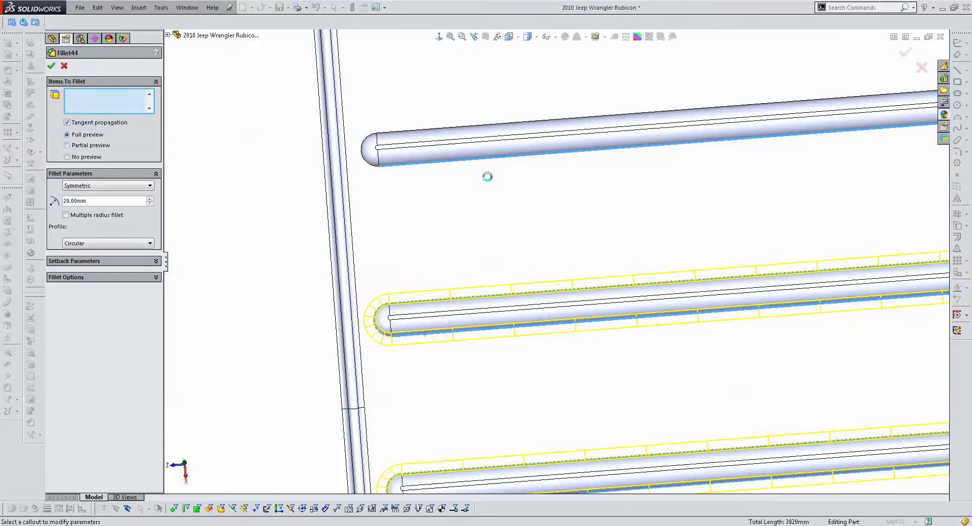
mouse_move(495, 184)
ctrl+middle_down()
mouse_move(503, 300)
mouse_move(443, 220)
ctrl+middle_up()
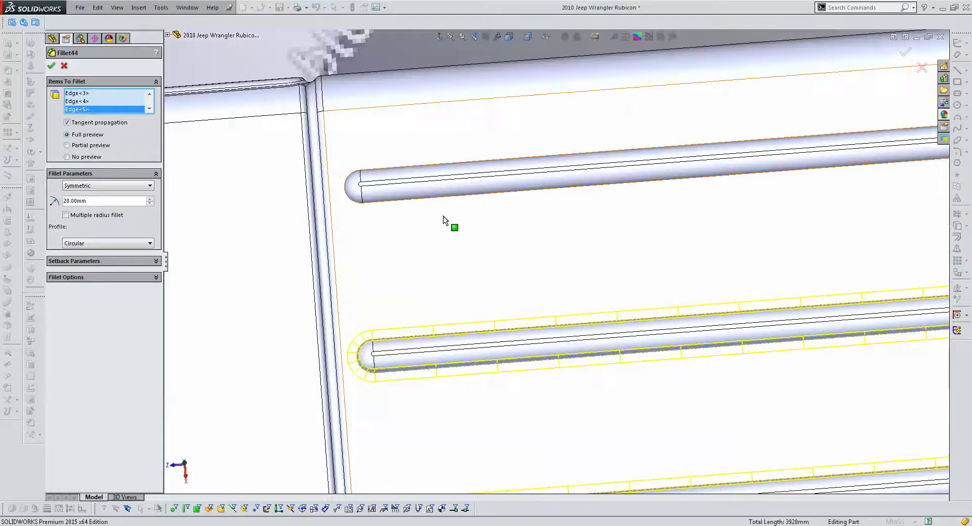
click(433, 205)
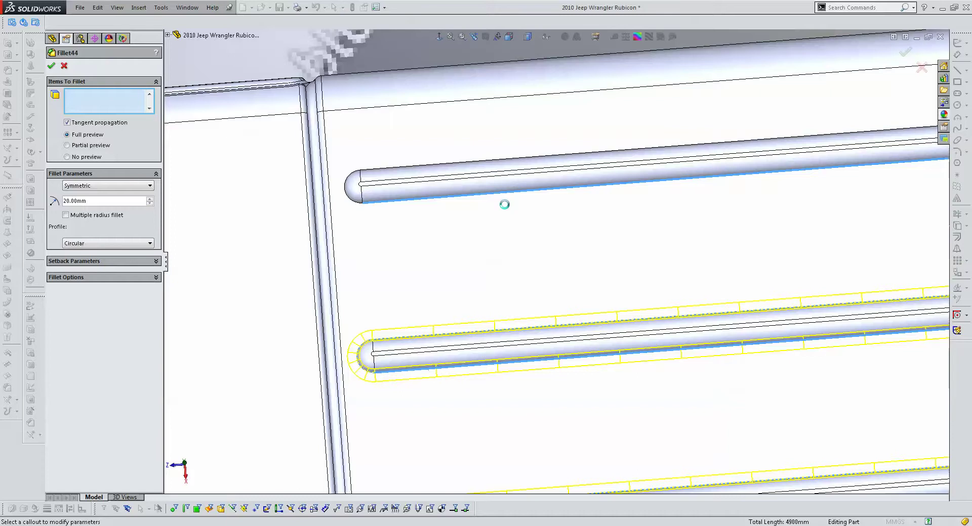
click(505, 204)
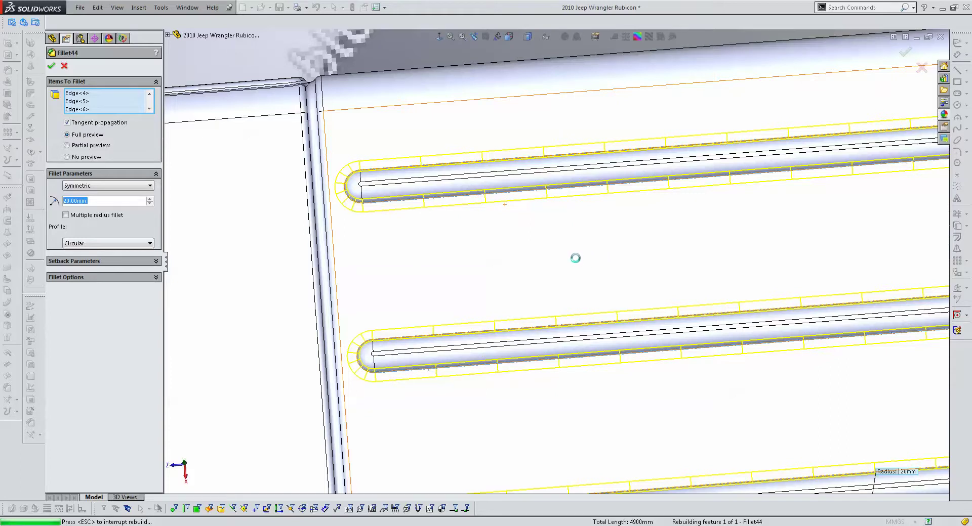
key(Return)
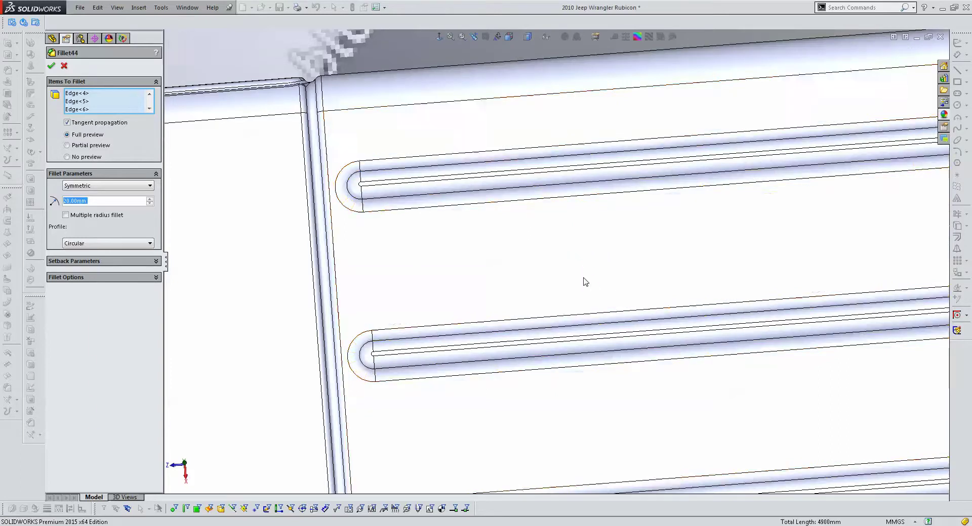
scroll(586, 304, up, 5)
mouse_move(586, 347)
middle_down()
mouse_move(591, 246)
mouse_move(583, 253)
middle_up()
scroll(591, 247, up, 3)
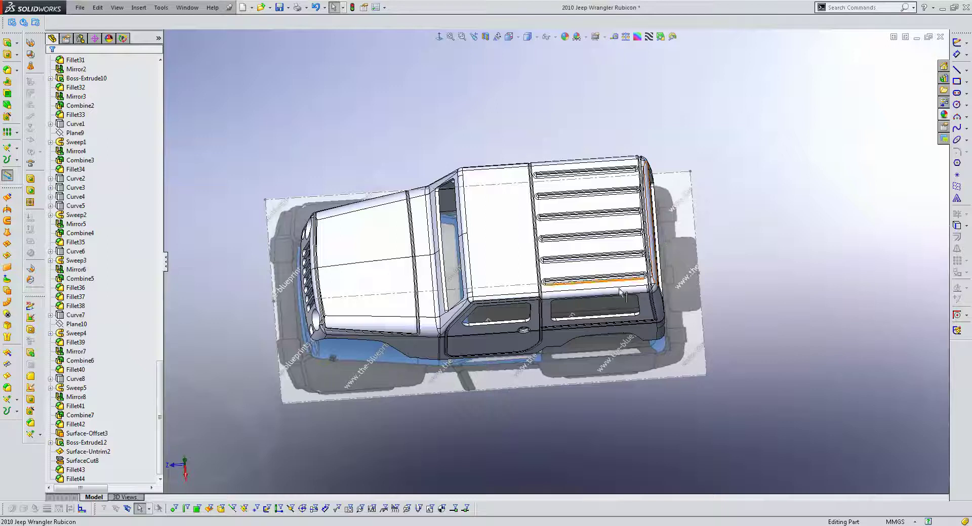
- Show the rear blueprint sketch picture and orbit to inspect it from the side
scroll(623, 210, down, 3)
middle_drag(622, 210, 521, 233)
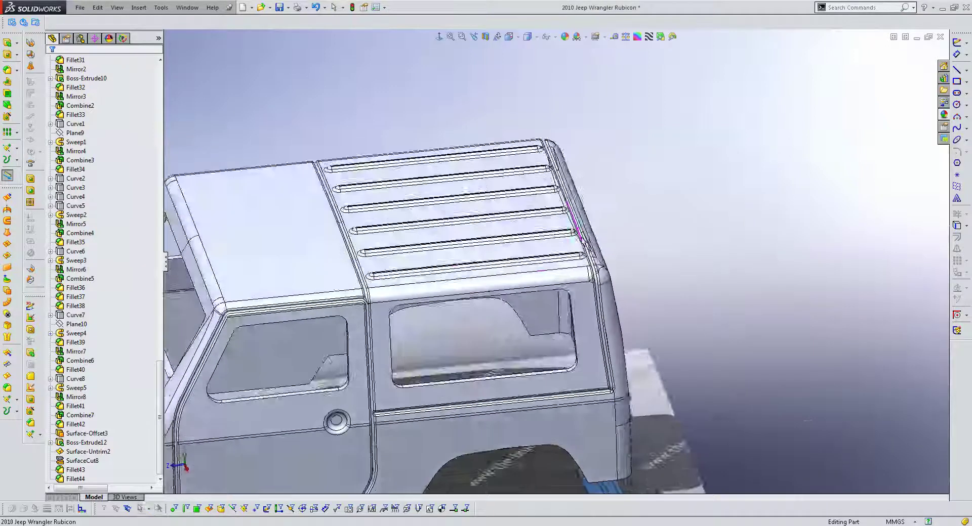
scroll(522, 234, up, 3)
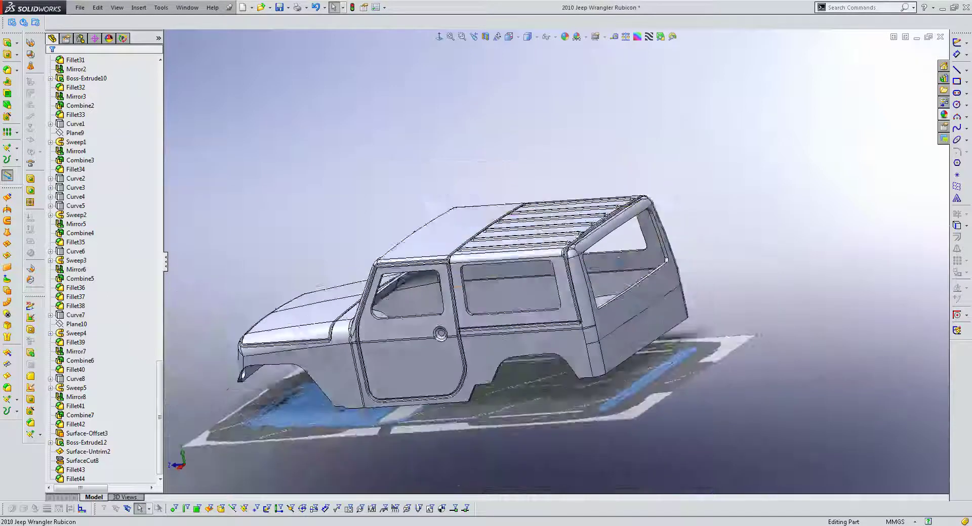
scroll(405, 253, up, 3)
drag(159, 369, 159, 72)
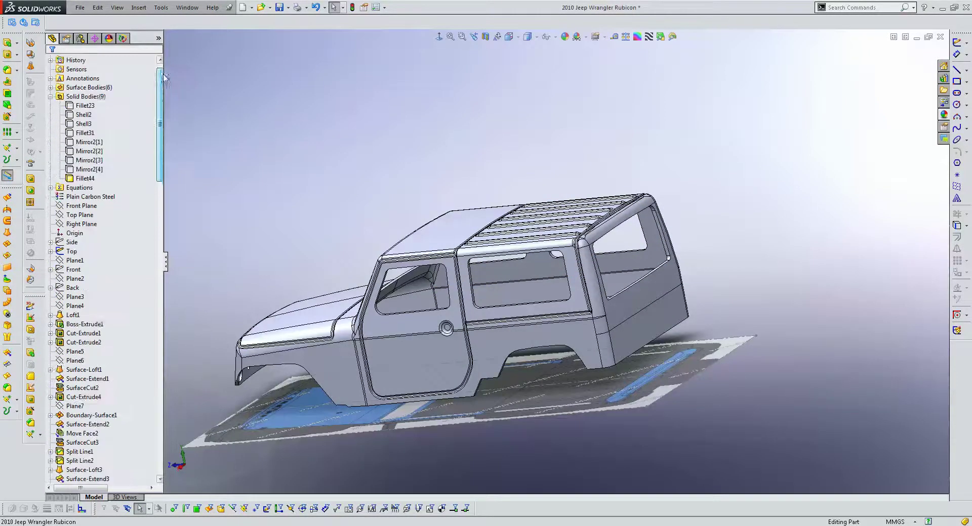
click(91, 267)
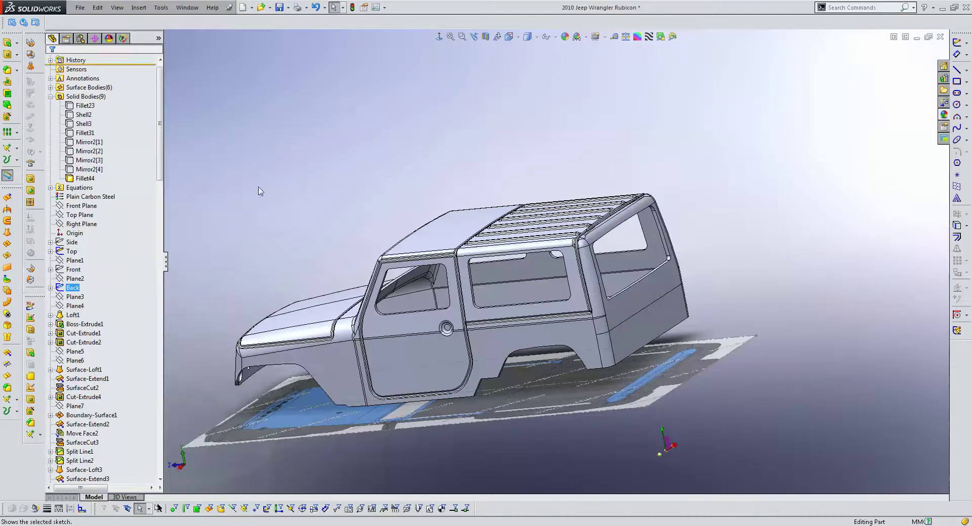
middle_drag(531, 243, 609, 273)
scroll(609, 273, down, 2)
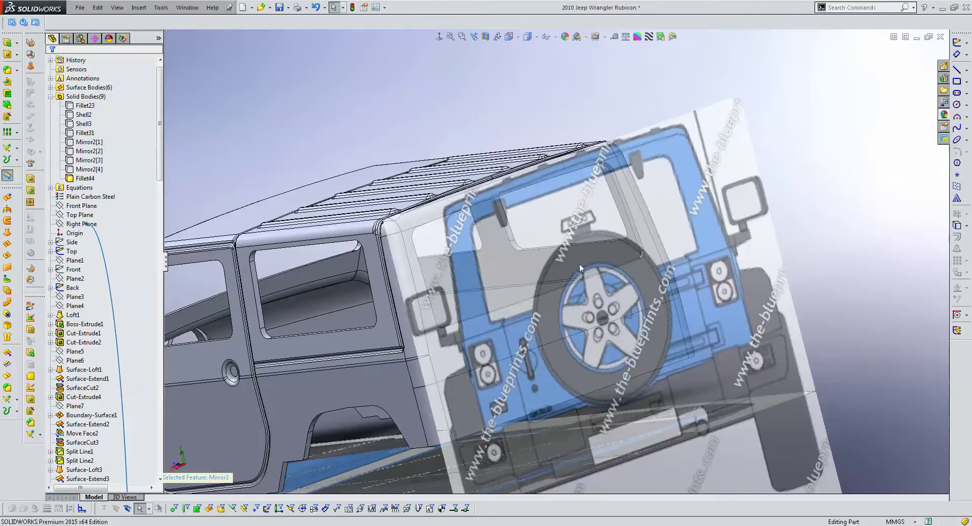
middle_drag(584, 249, 603, 239)
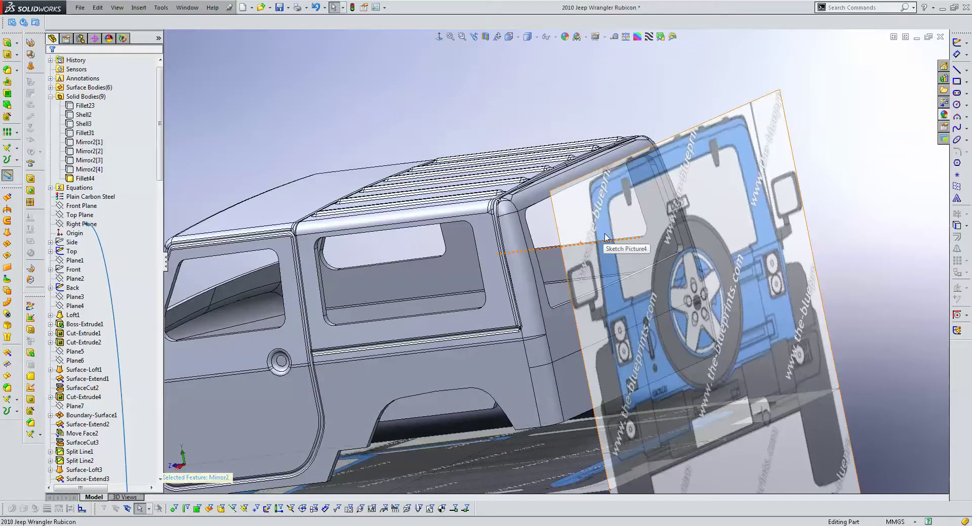
mouse_move(610, 255)
middle_down()
mouse_move(619, 266)
mouse_move(539, 236)
mouse_move(643, 203)
middle_up()
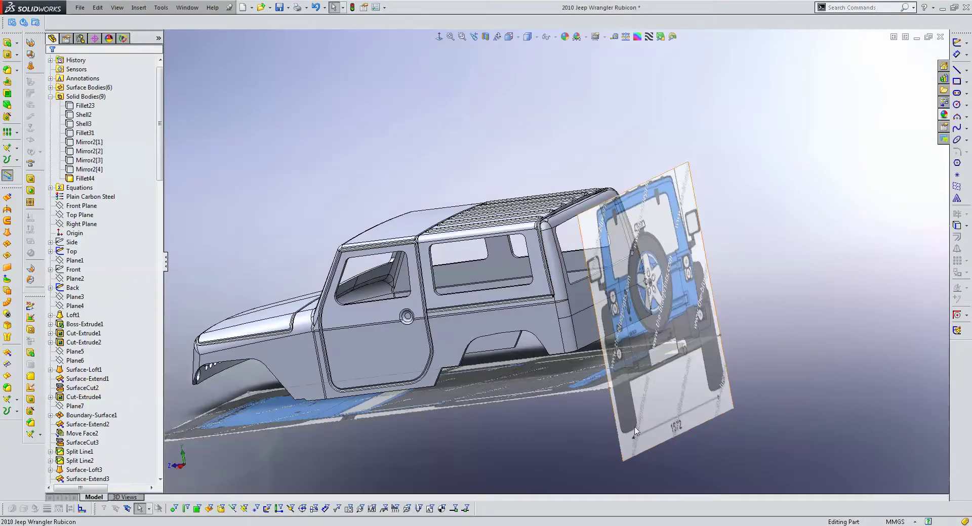
- Hide both the Top and Back blueprint sketch pictures
right_click(619, 434)
click(71, 251)
ctrl+click(72, 287)
click(76, 276)
scroll(549, 206, up, 2)
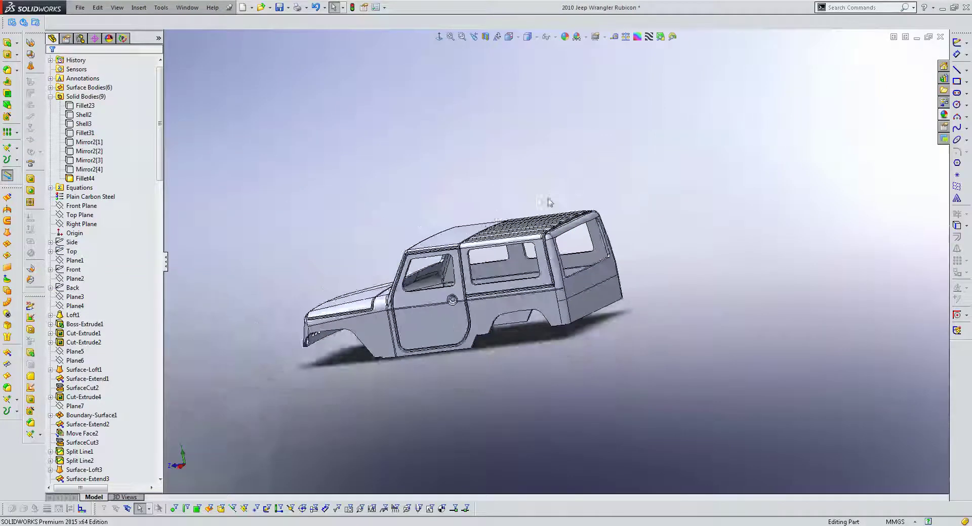
scroll(575, 254, down, 6)
scroll(575, 255, up, 3)
scroll(585, 275, up, 2)
middle_drag(553, 212, 479, 186)
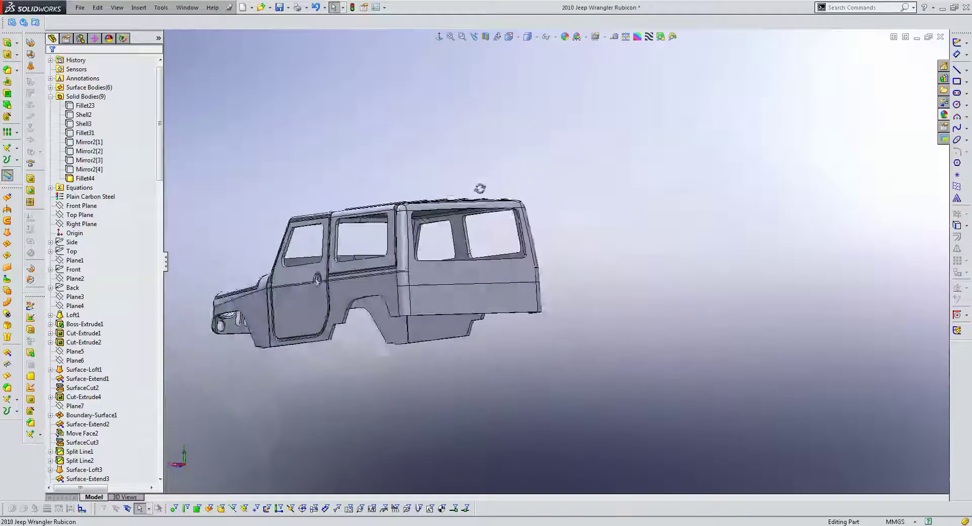
- Switch to the Back view orientation and collapse the solid bodies list
click(439, 37)
scroll(329, 248, down, 3)
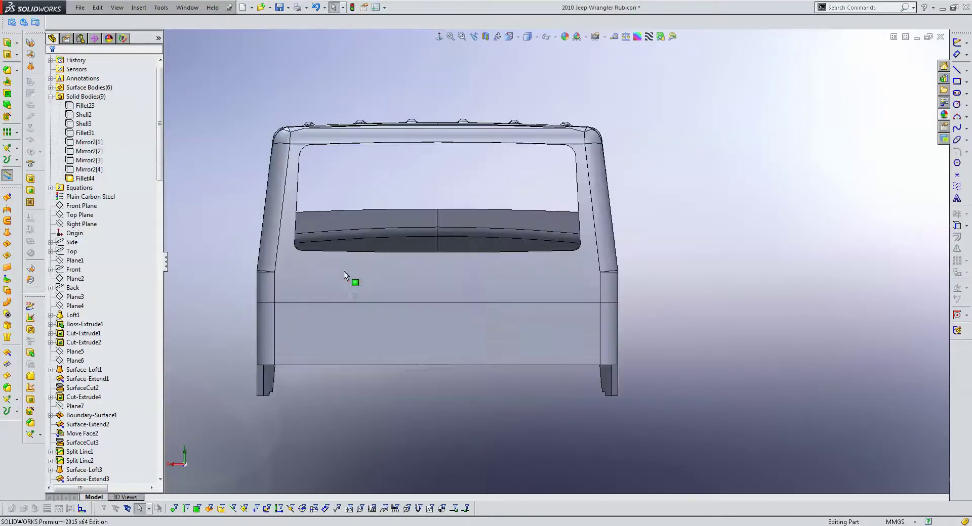
scroll(354, 260, down, 3)
scroll(362, 247, up, 5)
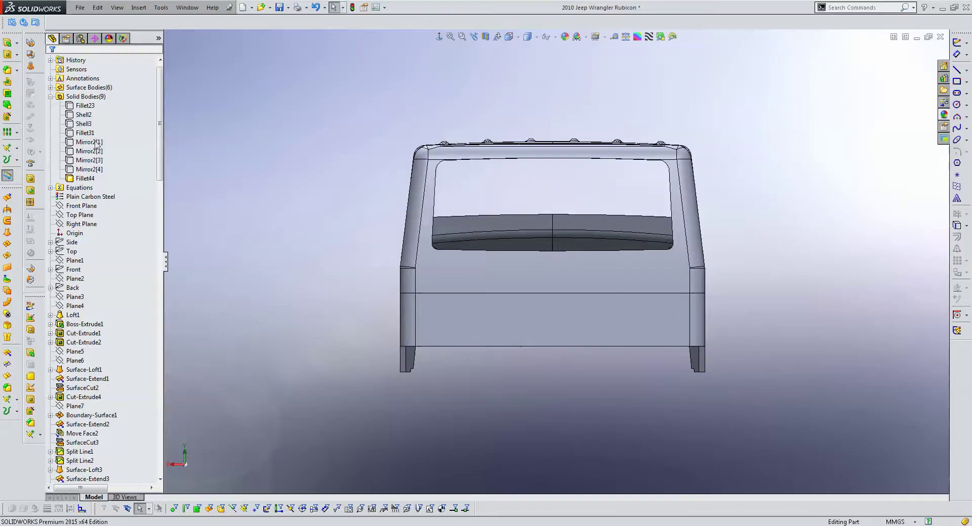
click(51, 96)
- Start a sketch on the Front Plane with a horizontal line across the Jeep's rear
click(81, 124)
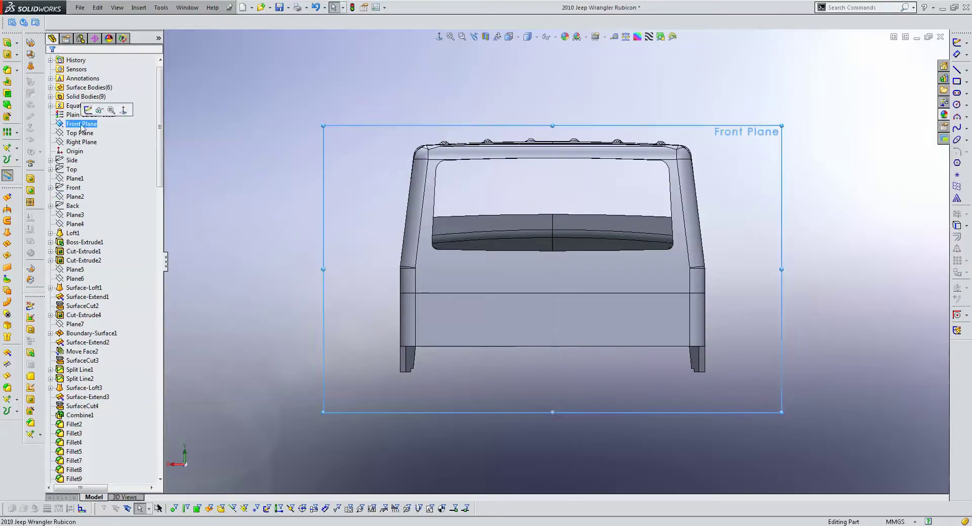
click(957, 69)
click(372, 264)
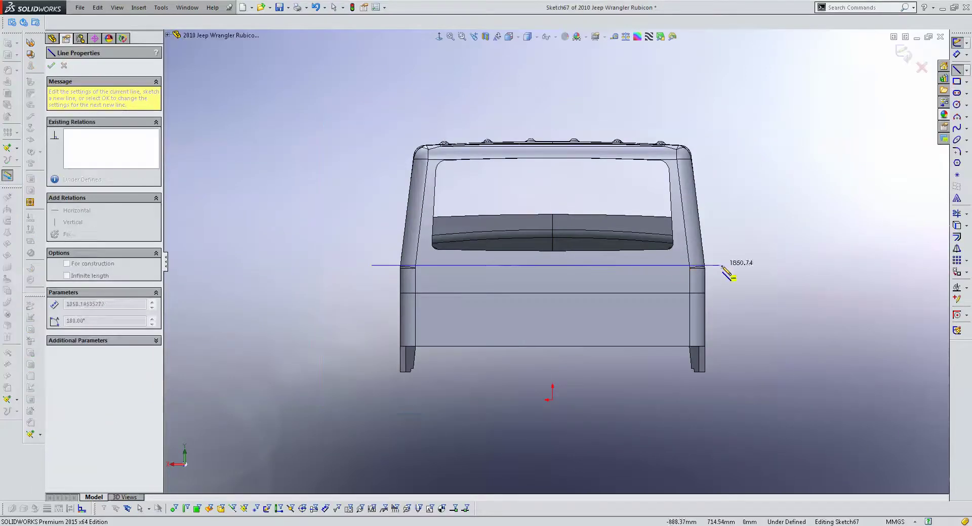
click(740, 265)
key(Escape)
- Inspect the door trim rail and 3DSketch4 path, viewing the sketch plane from behind
middle_drag(740, 265, 553, 293)
scroll(537, 298, down, 5)
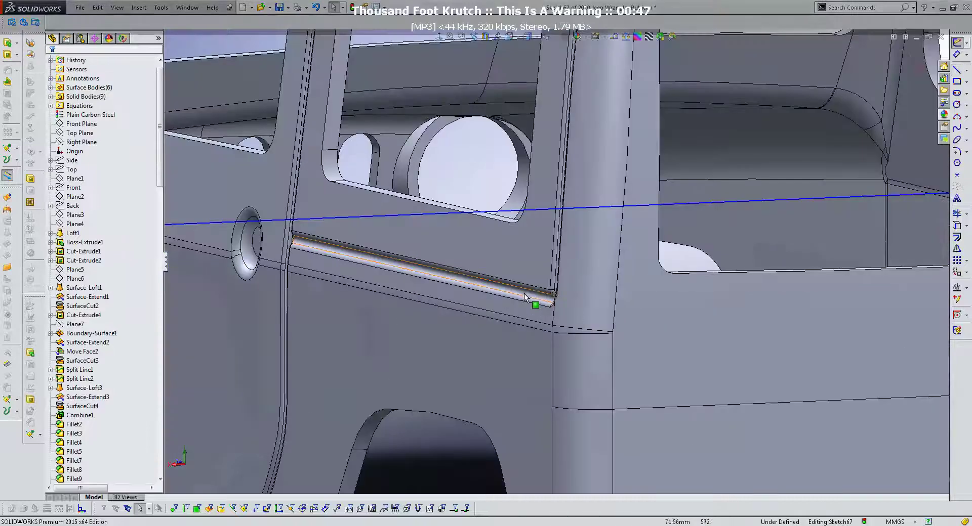
click(525, 293)
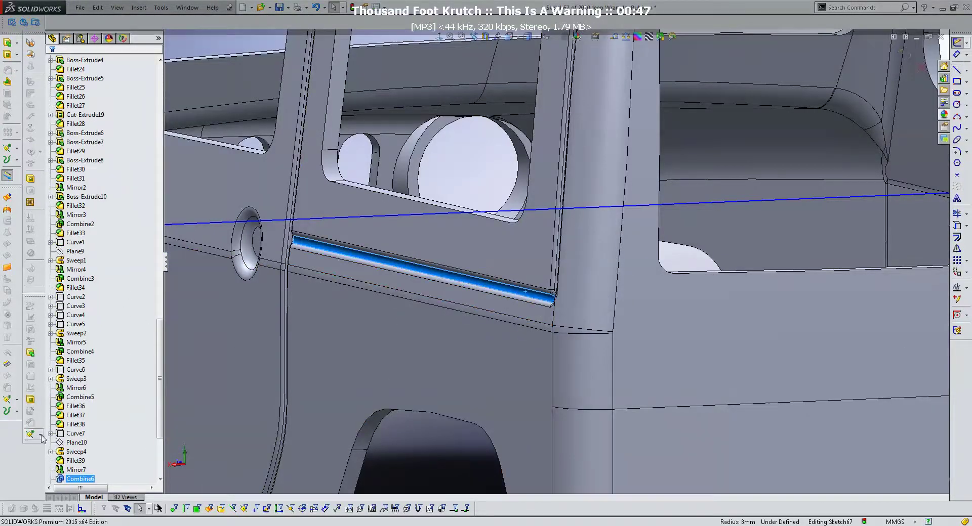
click(51, 452)
click(81, 470)
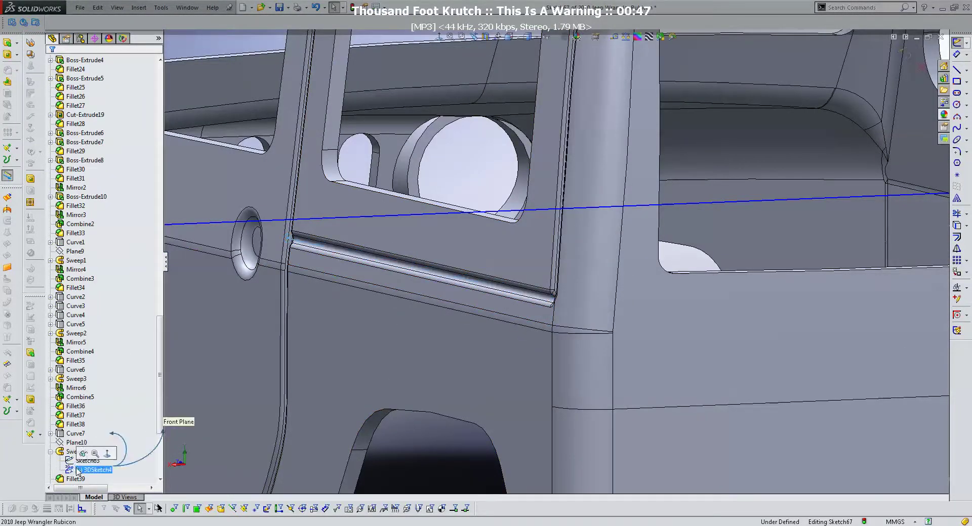
click(475, 36)
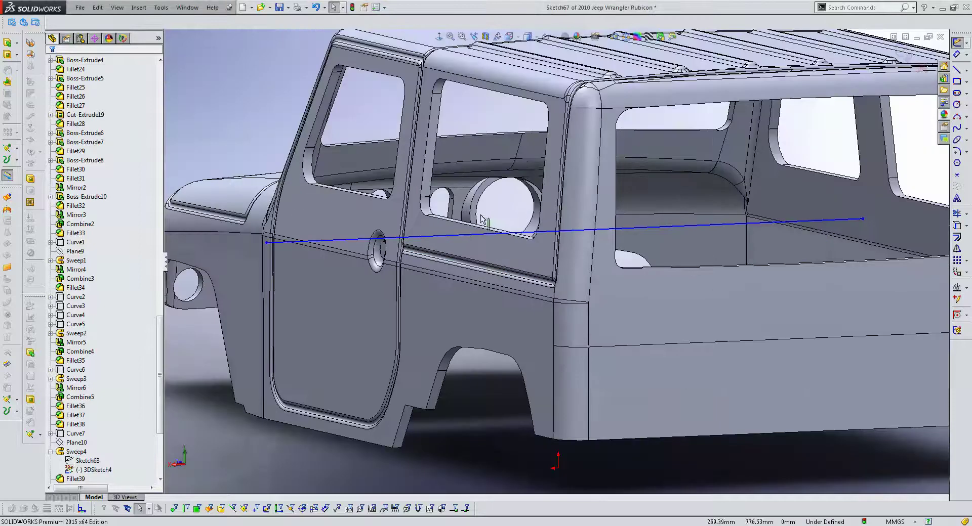
click(442, 37)
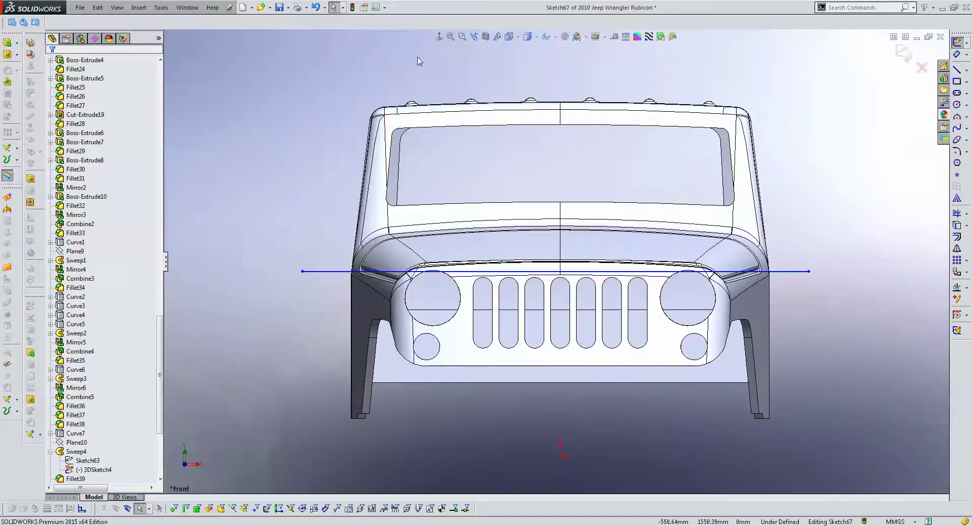
click(444, 36)
- Make the horizontal line's left endpoint coincident with the edge and return to Back view
scroll(430, 309, down, 5)
scroll(421, 273, down, 3)
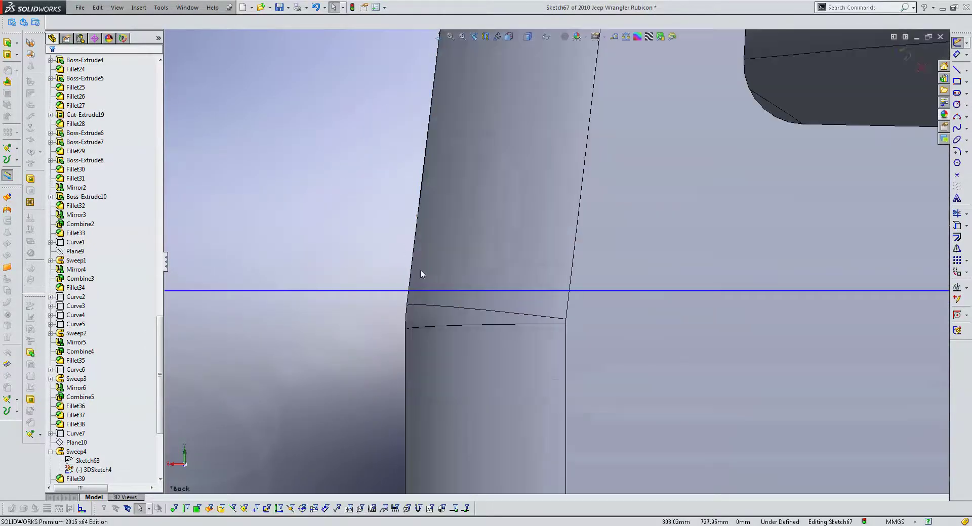
middle_drag(421, 218, 411, 219)
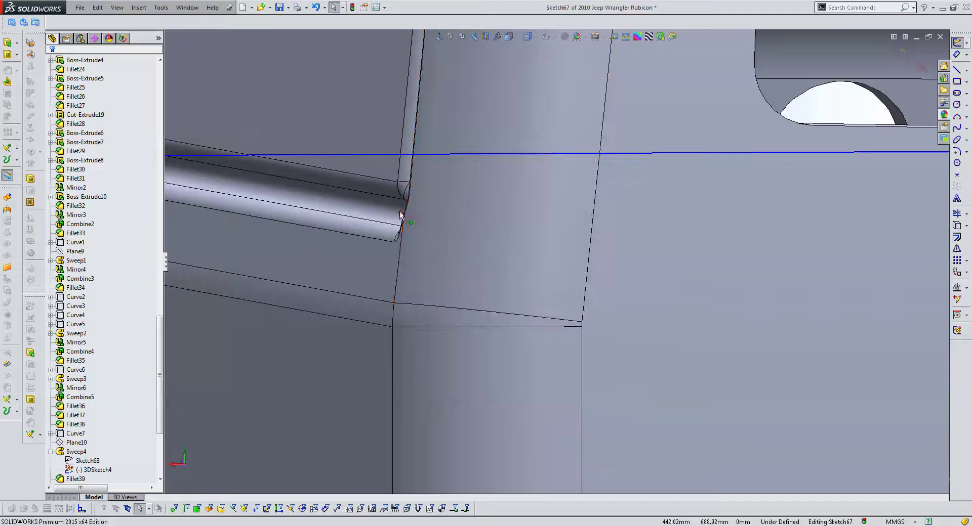
scroll(361, 245, up, 2)
scroll(297, 253, up, 2)
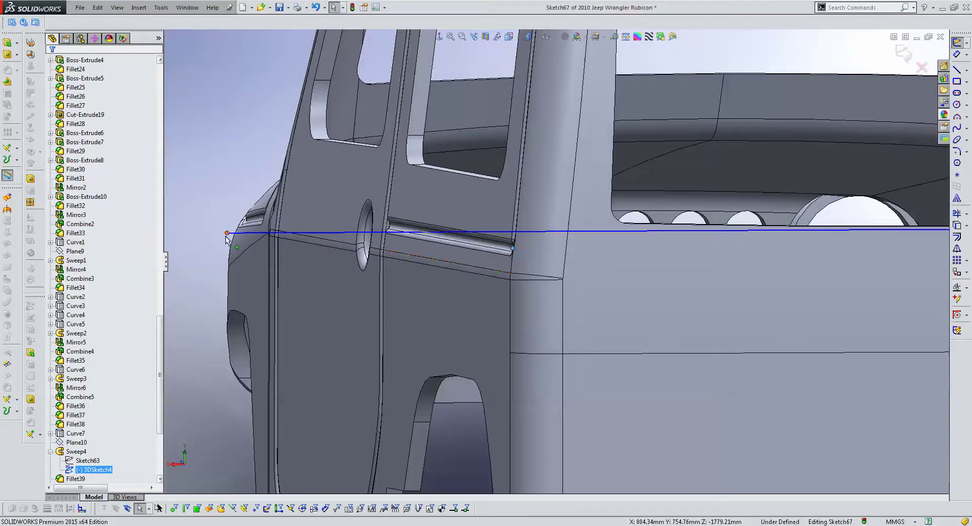
click(227, 233)
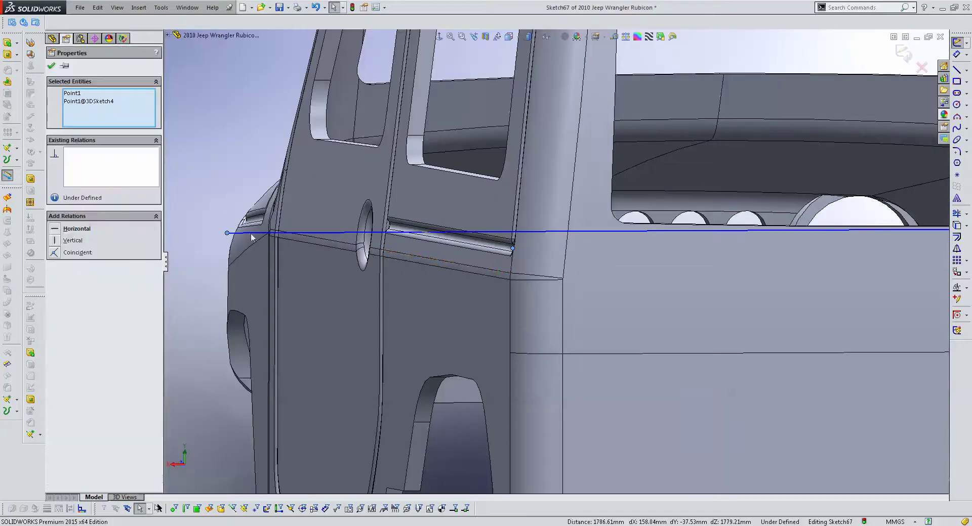
click(75, 257)
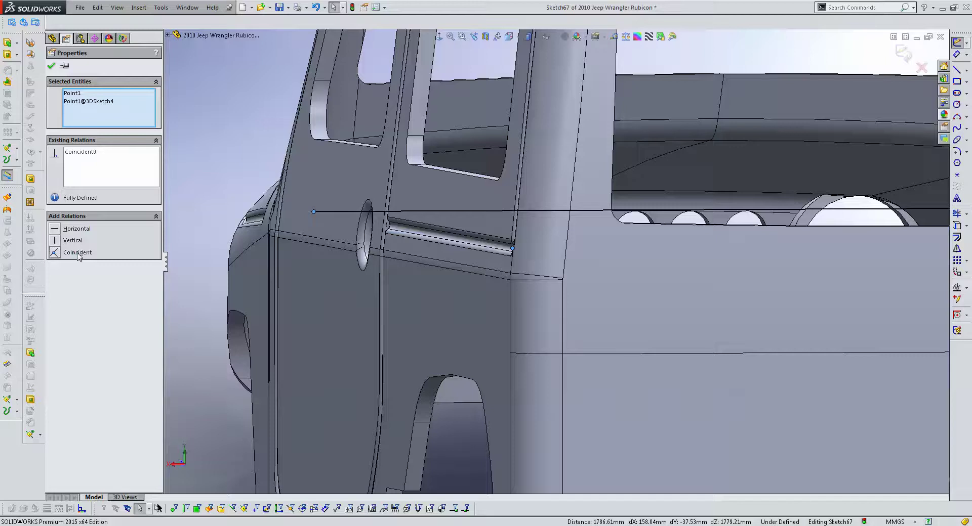
click(439, 36)
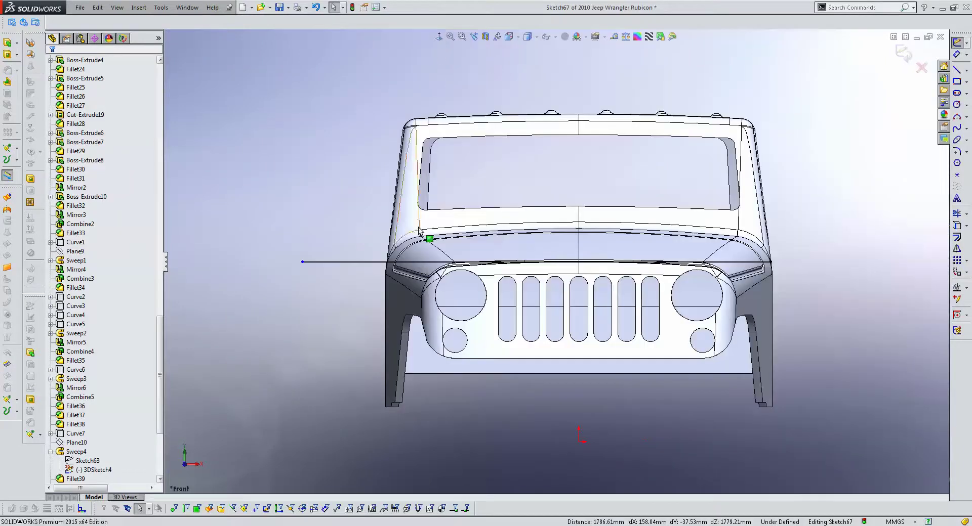
click(439, 37)
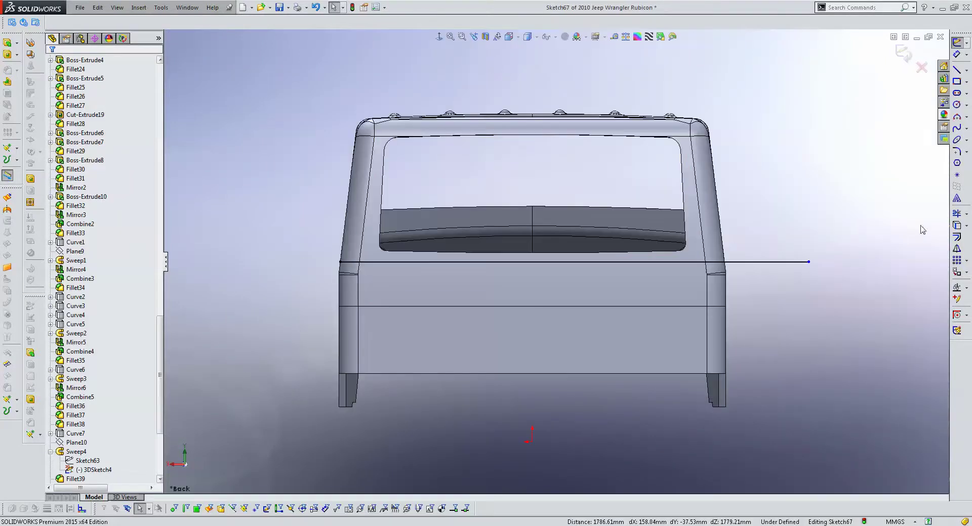
- Draw a vertical line up from the origin and merge its top with the horizontal line's end
click(956, 69)
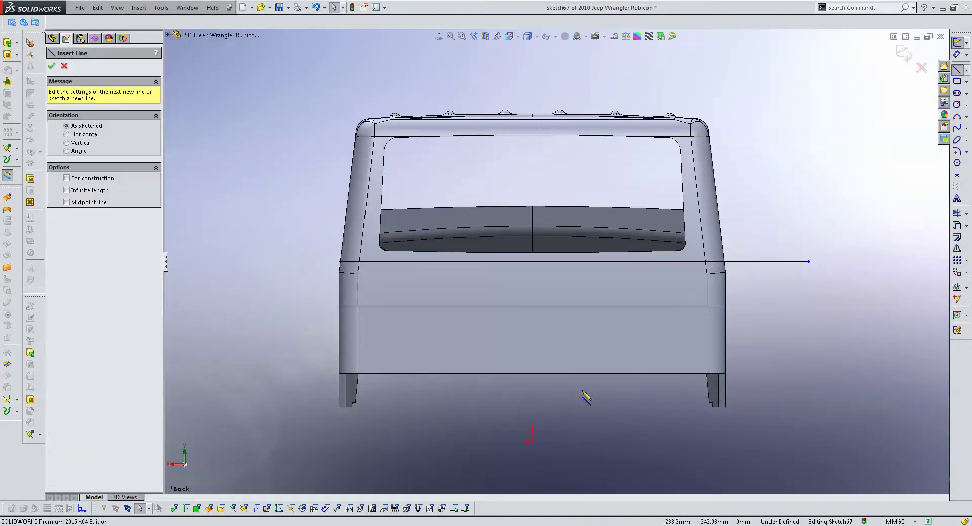
click(532, 442)
click(532, 175)
key(Escape)
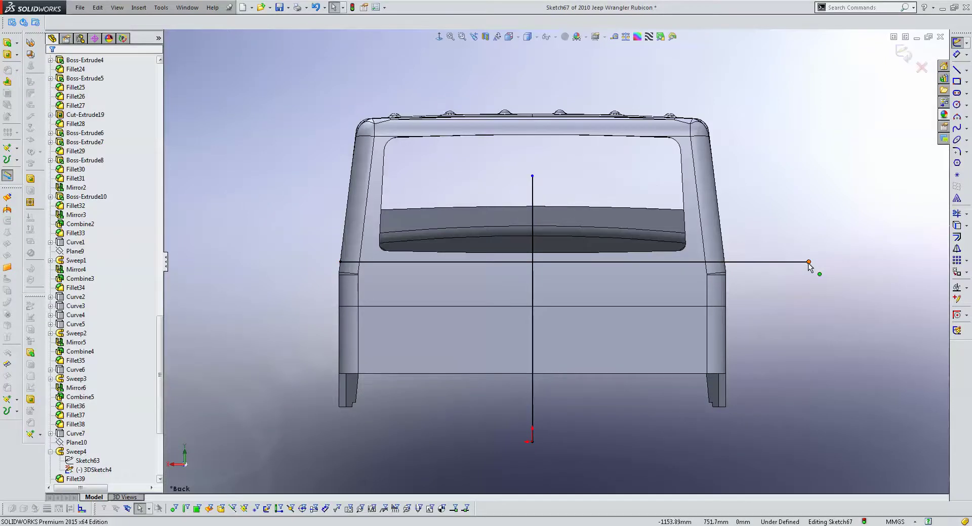
drag(808, 263, 570, 262)
ctrl+click(532, 176)
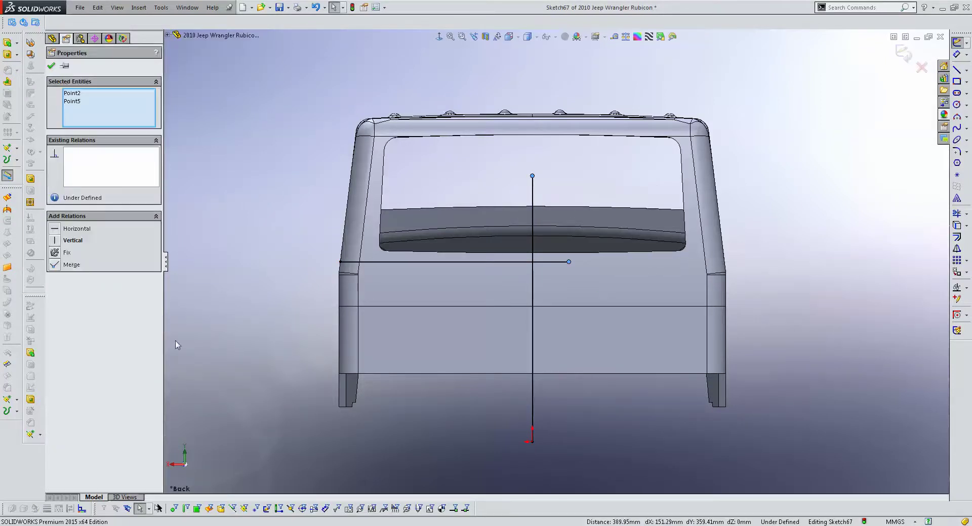
click(71, 265)
key(Escape)
- Make the vertical line construction, mirror the horizontal line about it, and close Sketch67
click(532, 273)
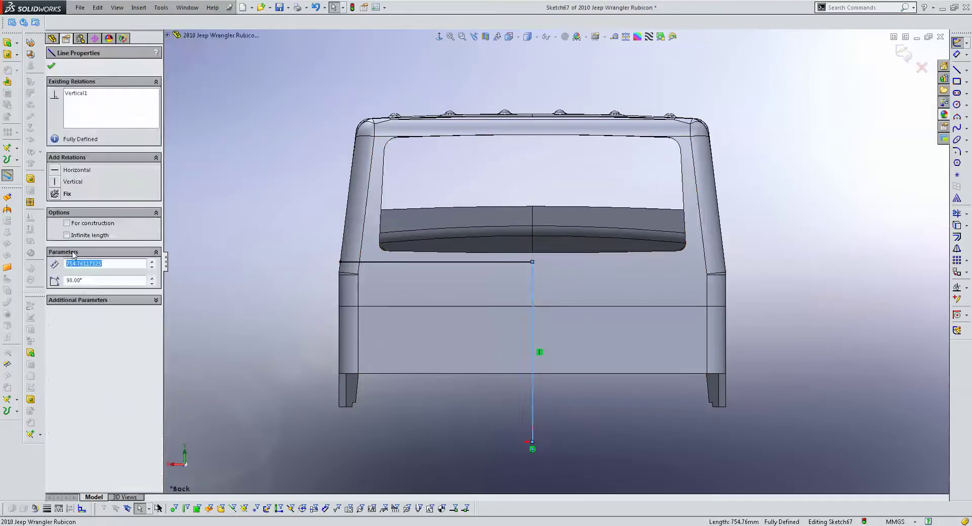
click(90, 226)
click(278, 188)
drag(245, 97, 553, 388)
click(957, 249)
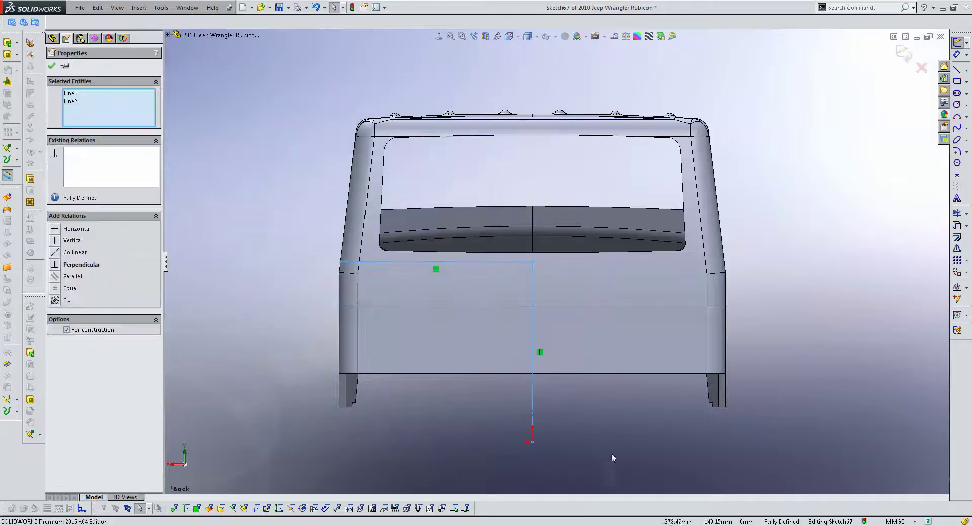
key(Return)
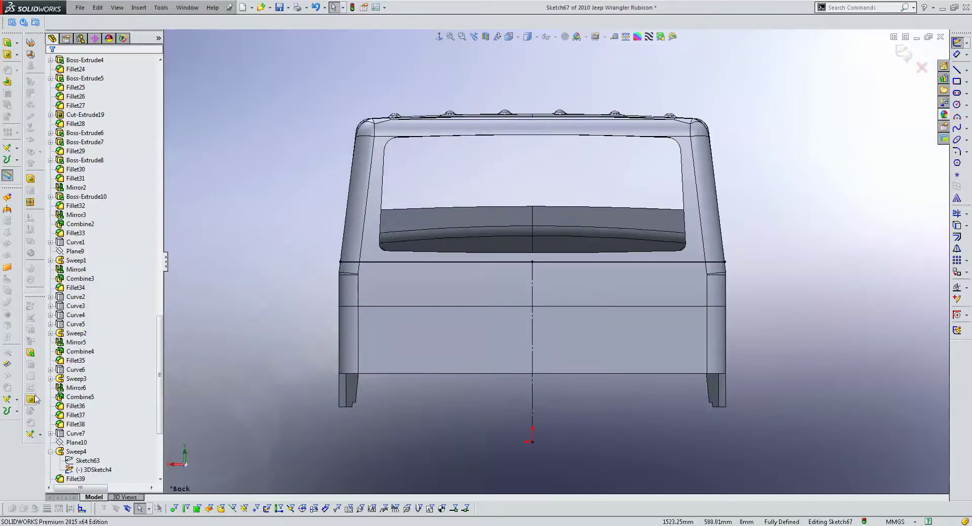
click(903, 52)
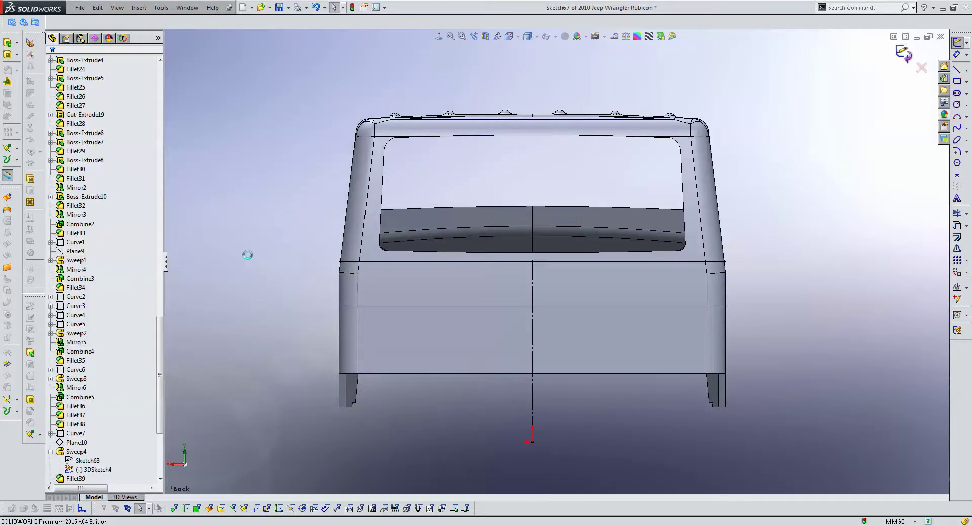
- Start a projected curve of Sketch67 onto the rear corner pillar and rear panel faces
click(40, 435)
click(50, 428)
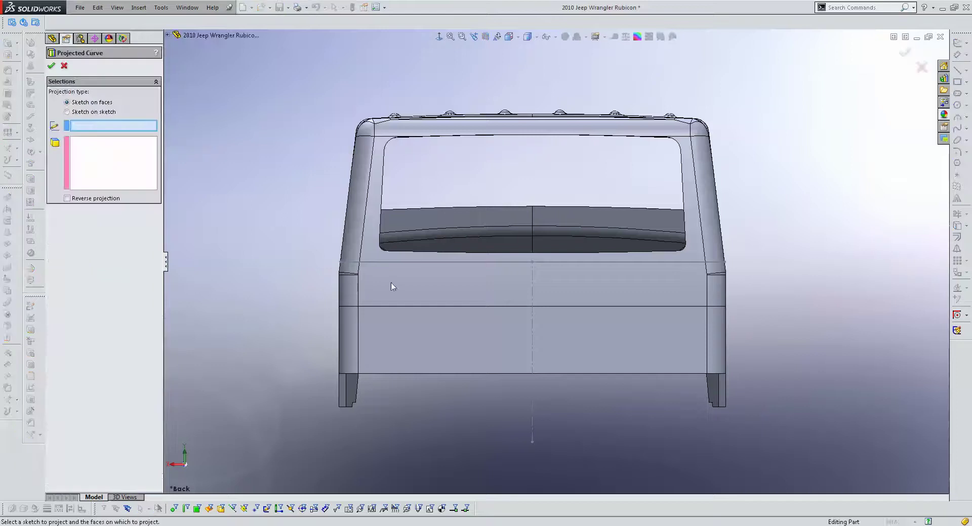
middle_drag(390, 281, 496, 304)
click(541, 260)
scroll(501, 298, up, 3)
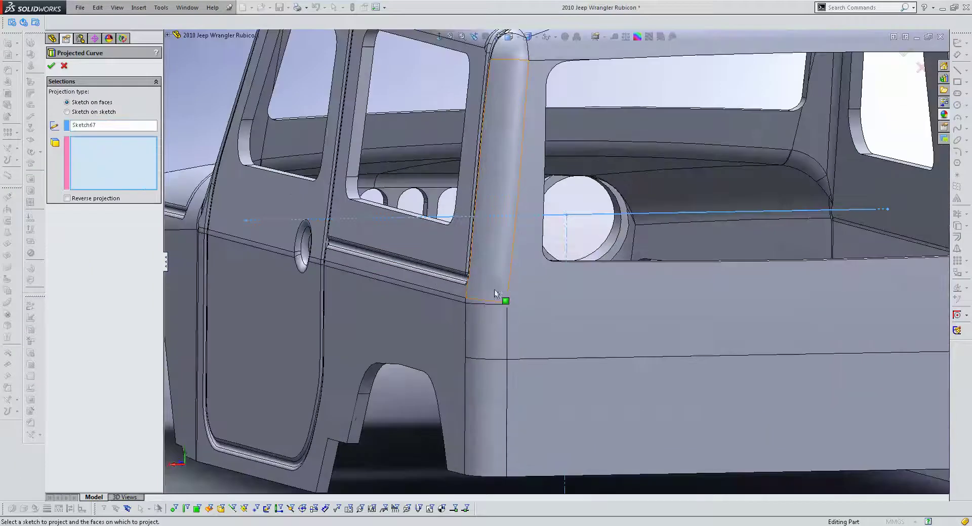
click(501, 299)
click(545, 302)
scroll(632, 316, down, 3)
- Add the opposite rear pillar face, confirm the projected curve, and review the Jeep's rear
middle_drag(632, 316, 660, 299)
scroll(434, 342, up, 5)
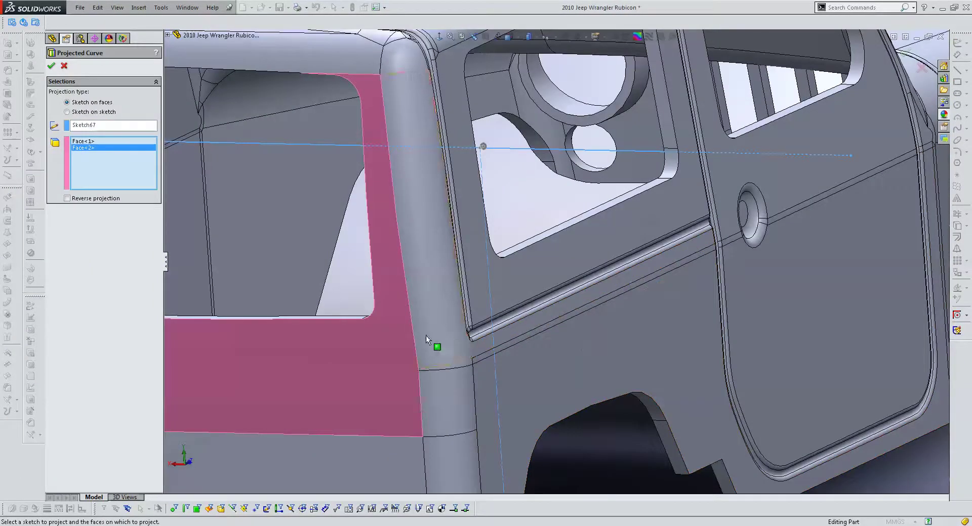
click(434, 342)
scroll(402, 301, down, 3)
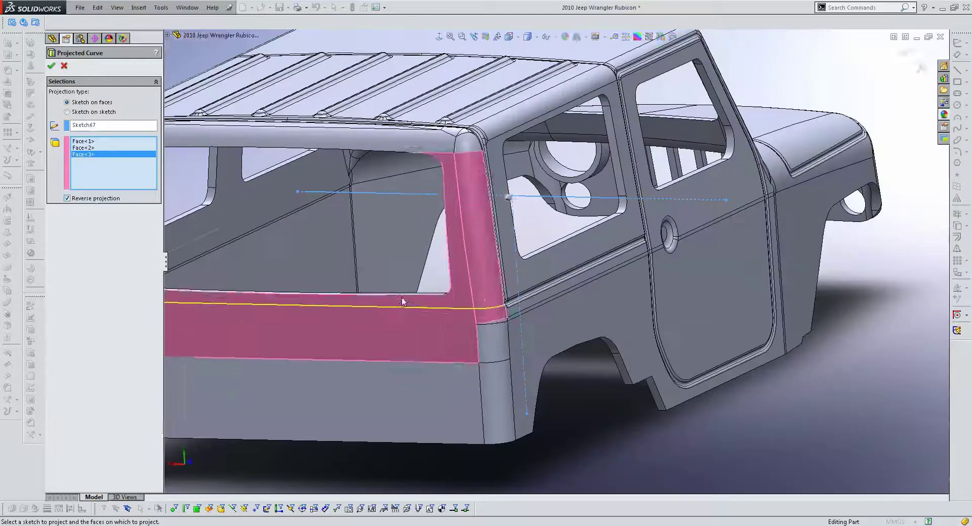
key(Return)
scroll(403, 302, down, 3)
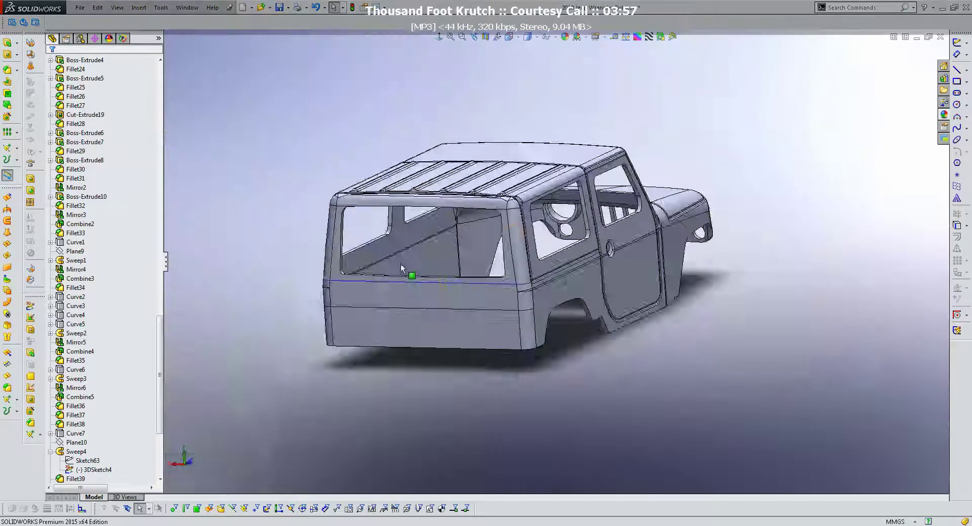
middle_drag(400, 263, 488, 283)
scroll(488, 284, up, 5)
scroll(488, 283, down, 3)
scroll(528, 279, down, 2)
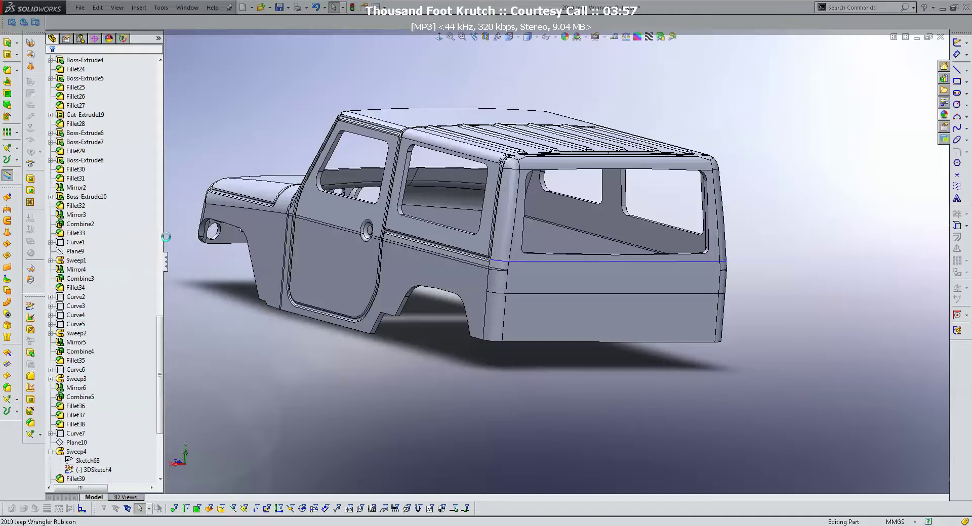
click(50, 451)
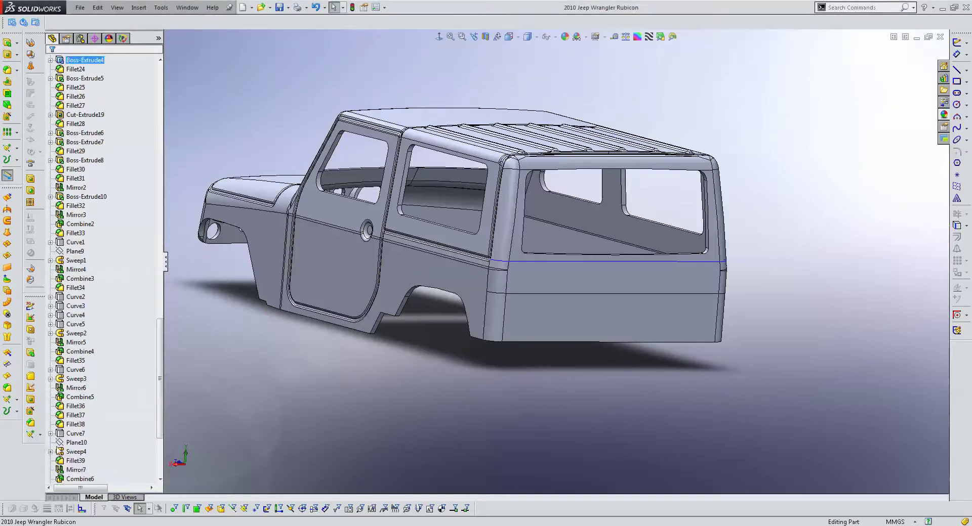
- Start a 3D sketch and convert the projected rear curve into sketch lines
right_click(412, 238)
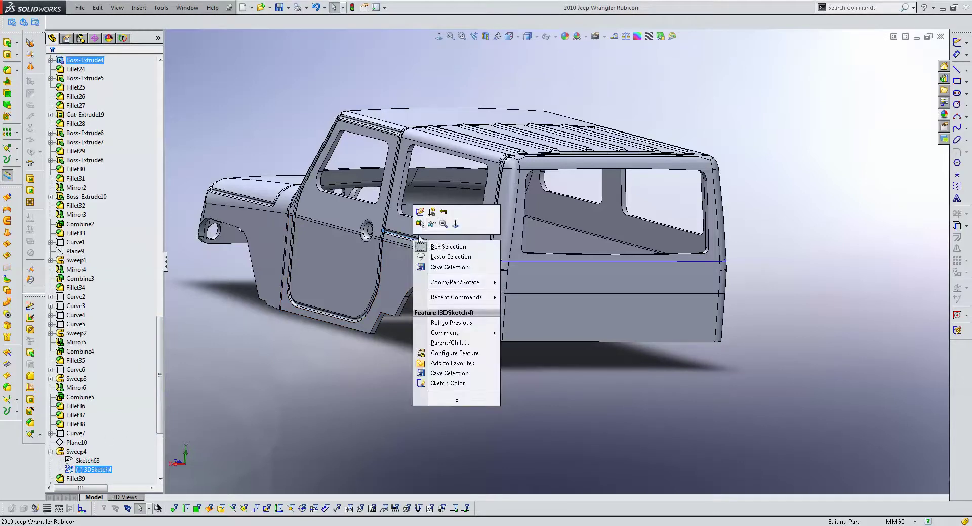
click(359, 169)
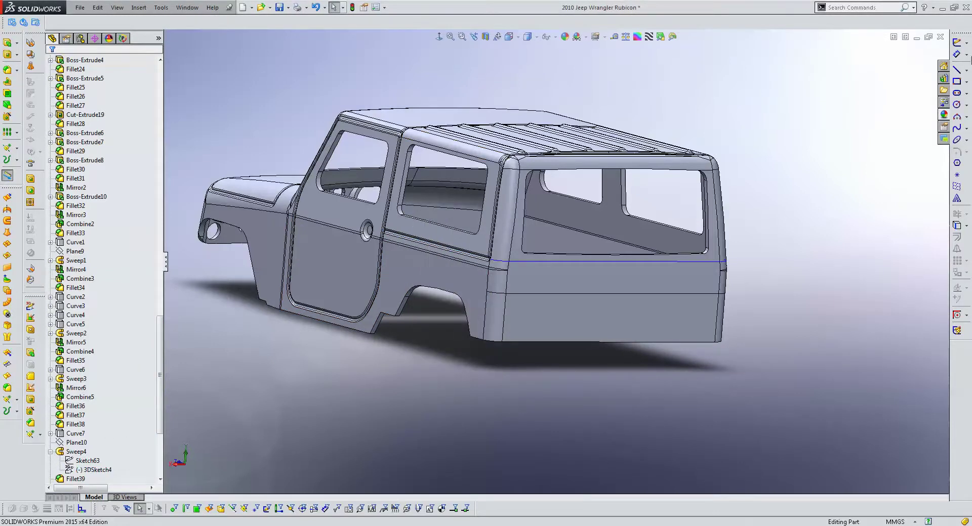
click(957, 43)
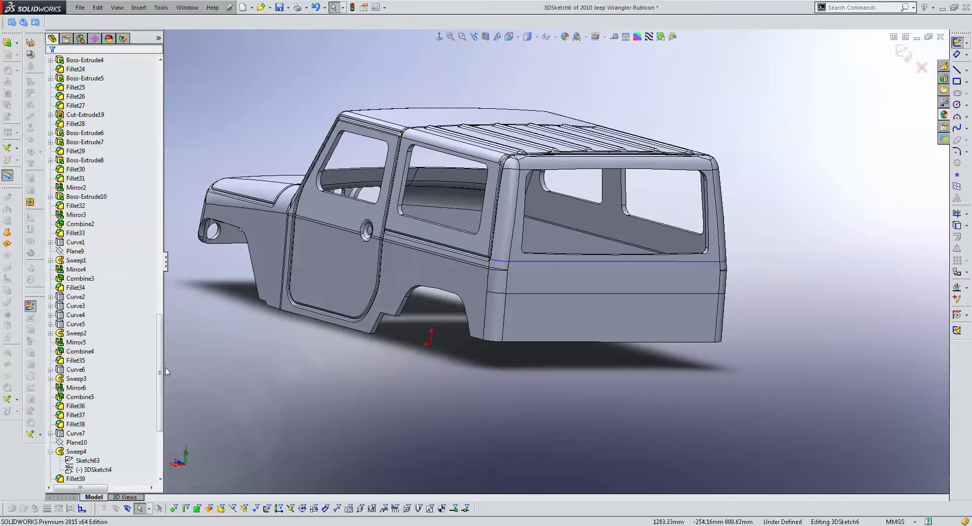
scroll(152, 457, down, 5)
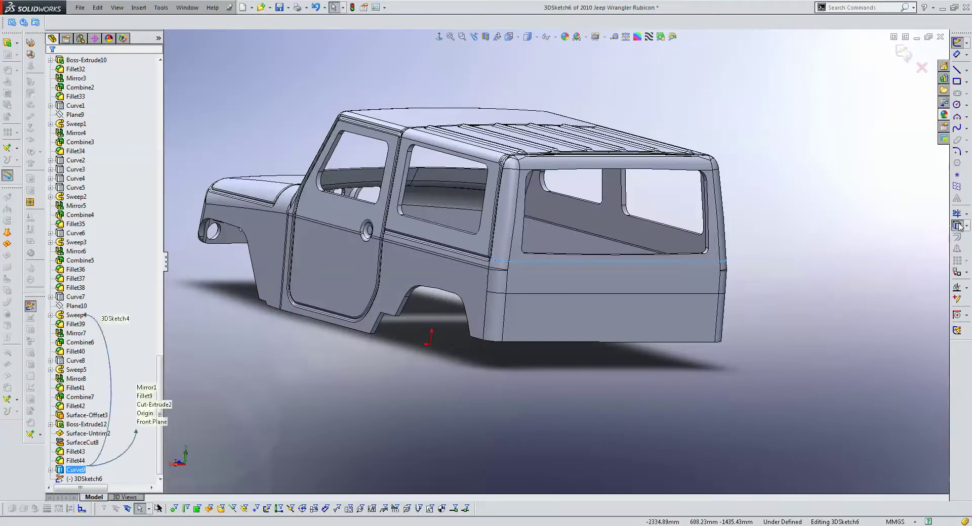
right_drag(122, 405, 151, 405)
scroll(691, 242, down, 3)
click(681, 255)
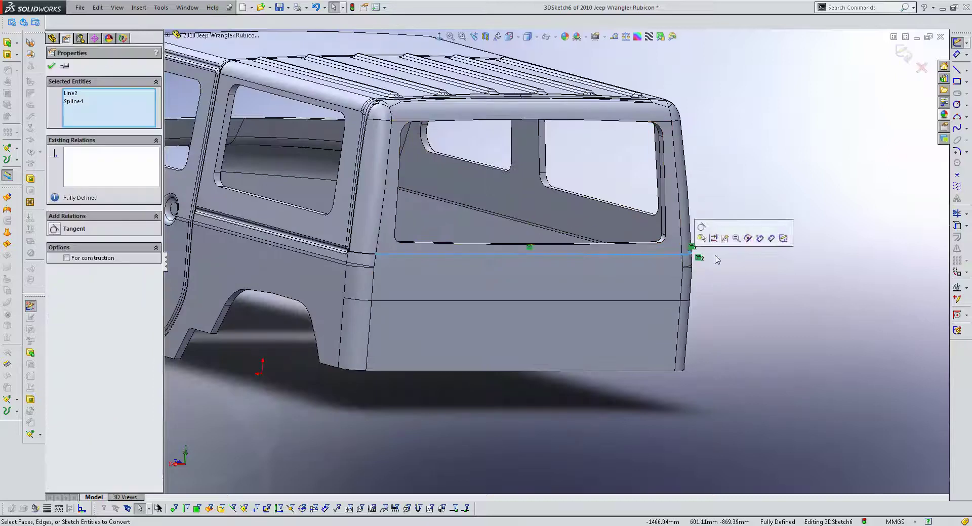
click(721, 248)
- Hide Curve9, constrain the converted line's point onto Right Plane, and exit the 3D sketch
click(689, 253)
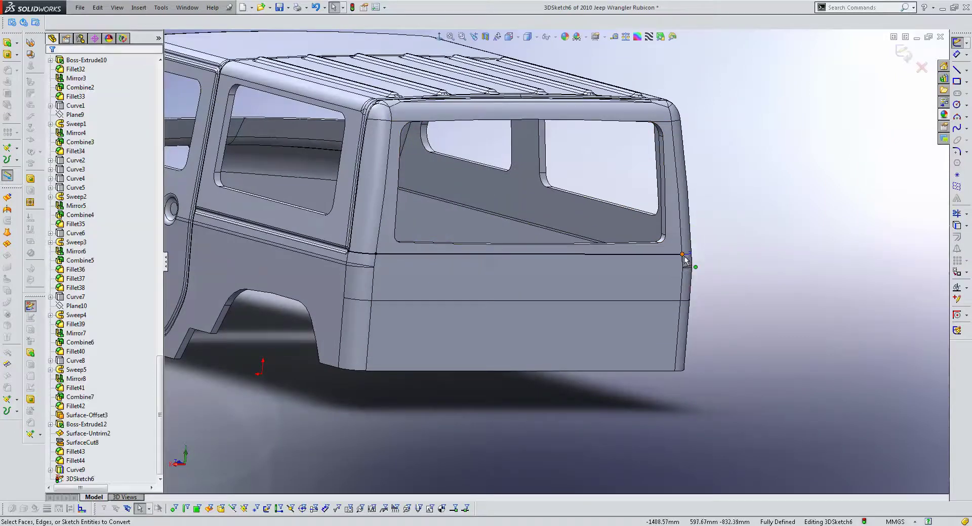
key(Escape)
right_click(71, 470)
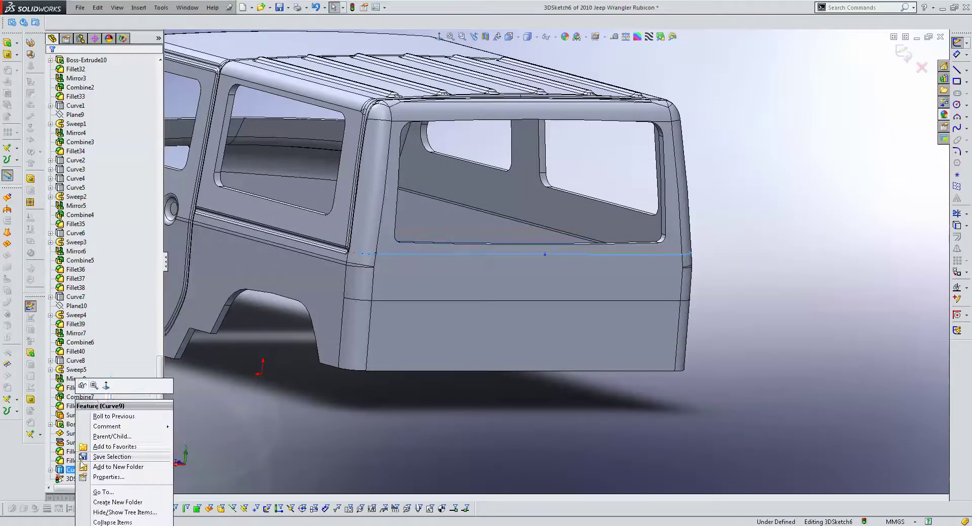
click(81, 388)
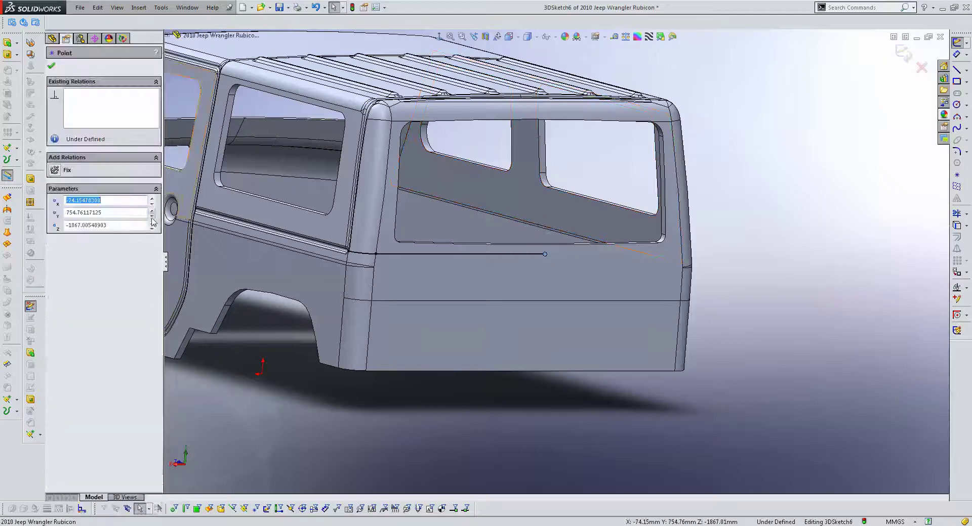
click(202, 35)
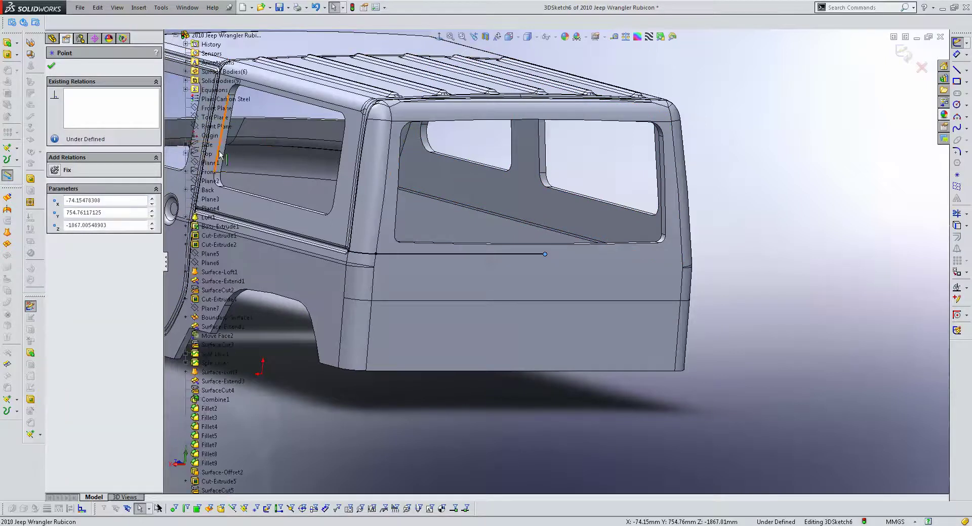
click(218, 126)
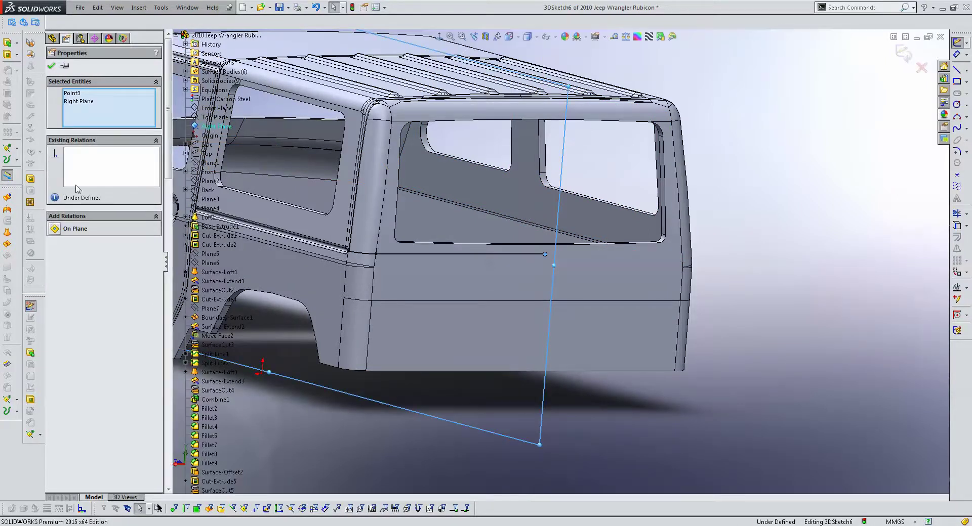
click(70, 229)
click(904, 52)
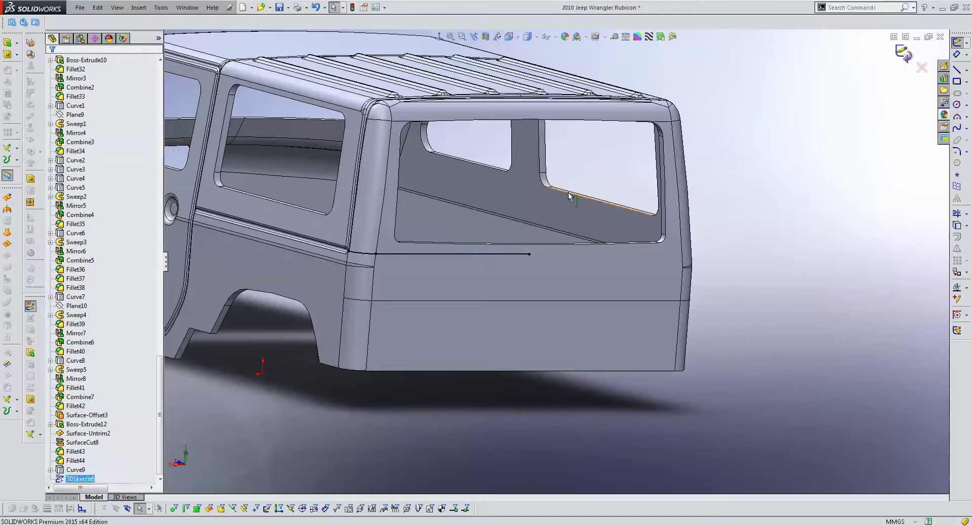
- Reopen 3DSketch6 at the door corner for editing and exit it again
scroll(357, 279, down, 6)
middle_drag(393, 233, 396, 254)
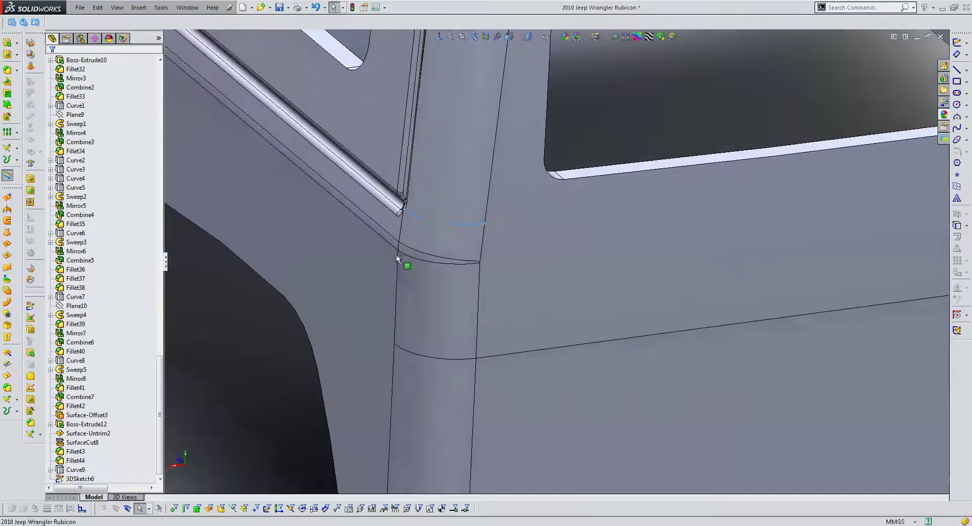
click(428, 224)
click(452, 175)
scroll(420, 218, down, 2)
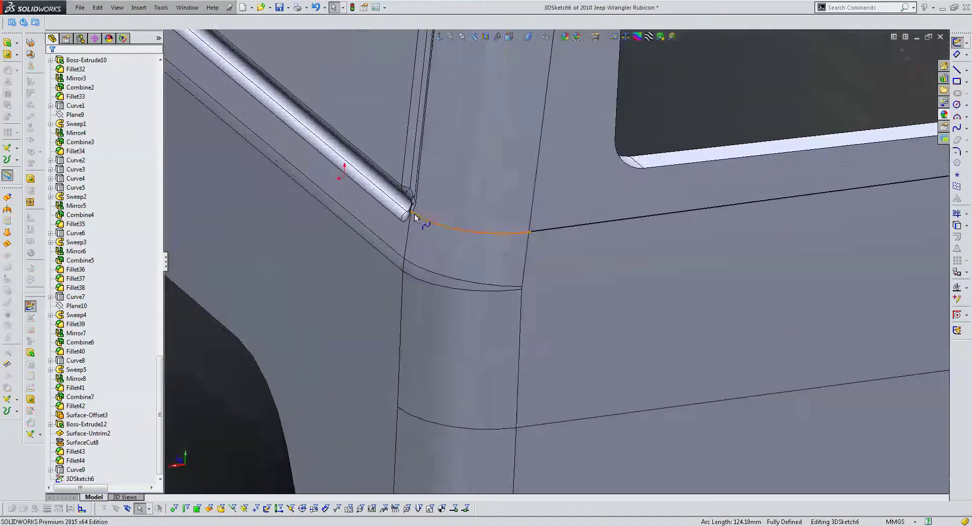
click(414, 214)
scroll(600, 270, up, 5)
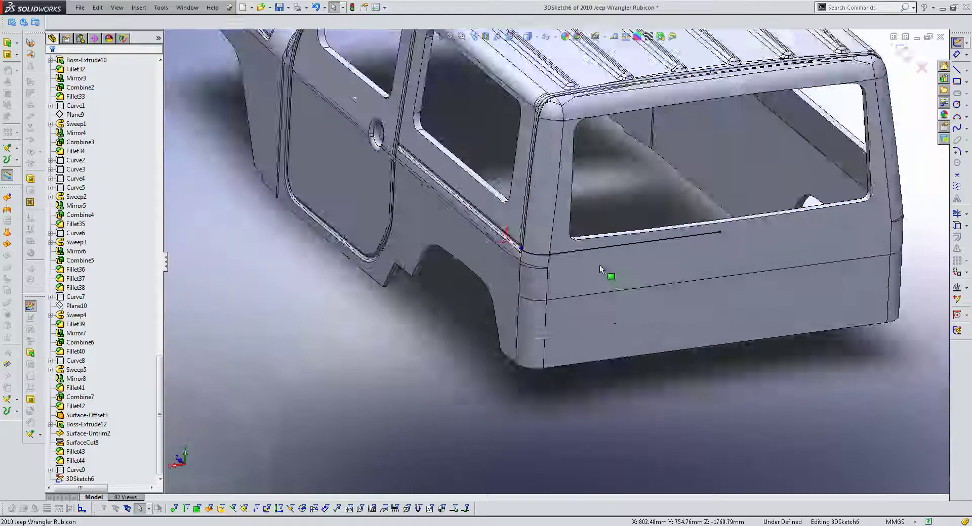
scroll(600, 269, up, 5)
click(903, 51)
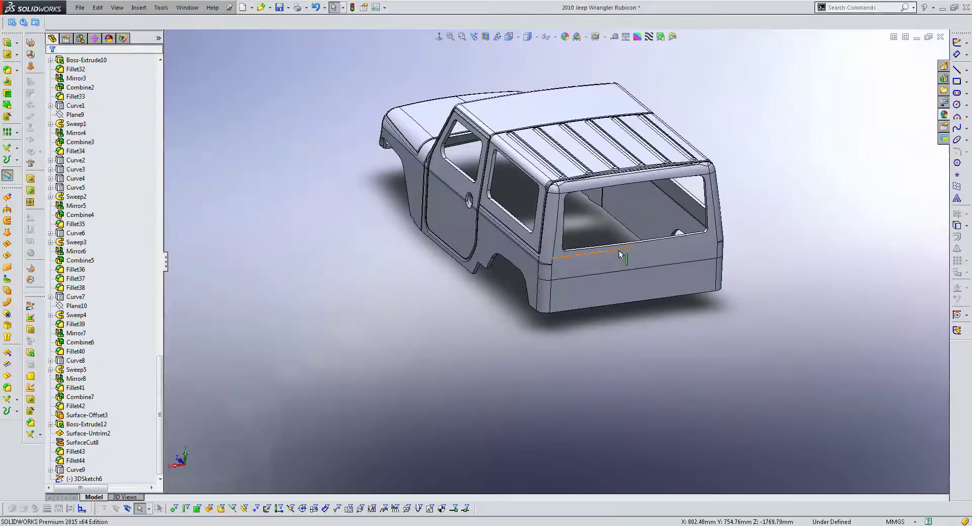
- Hide the Jeep body and start a new sketch on the Right Plane
right_click(639, 152)
click(706, 213)
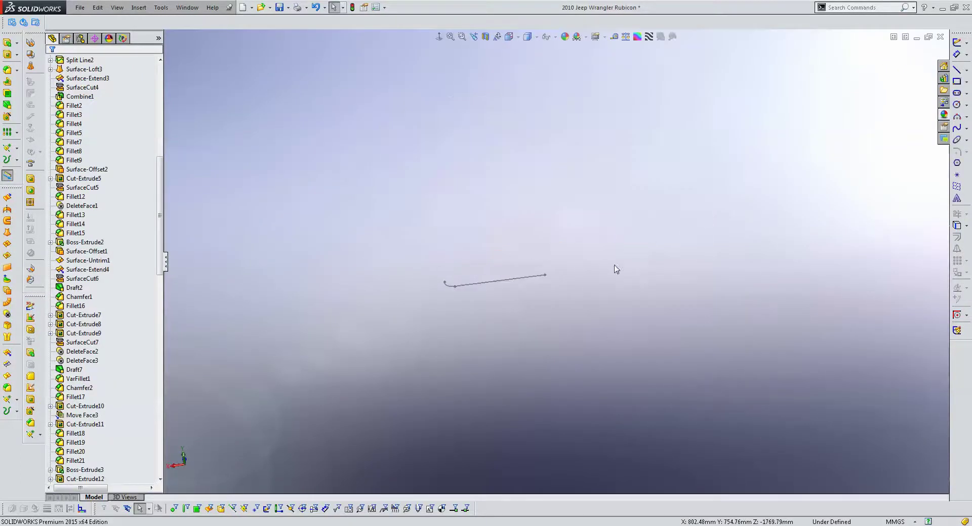
scroll(151, 166, up, 6)
scroll(127, 157, up, 6)
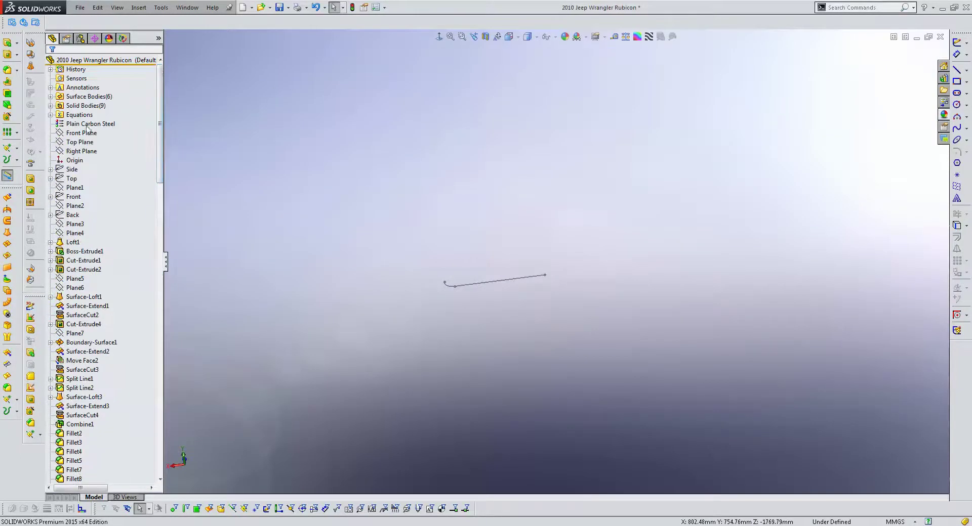
click(81, 151)
click(963, 46)
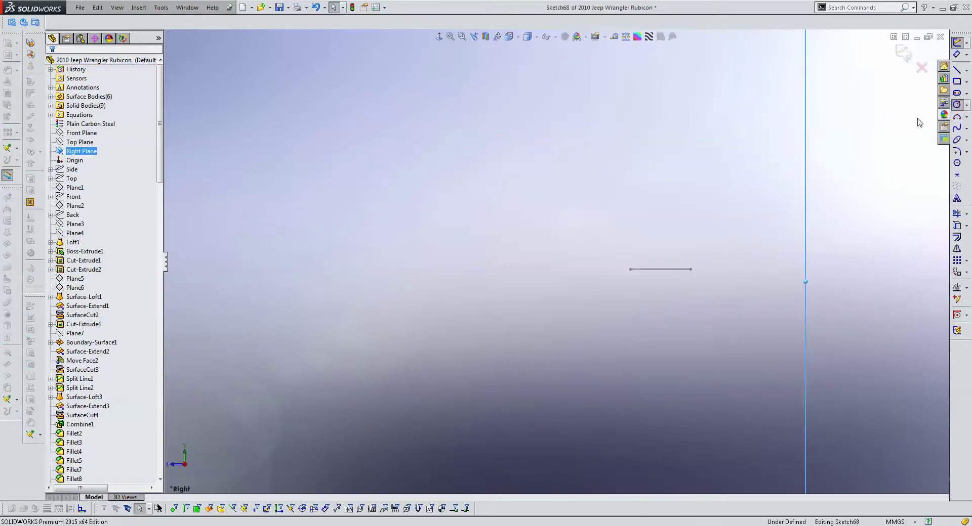
- Draw a circle and dimension it to 16 mm diameter
click(956, 104)
click(679, 229)
click(691, 242)
key(Escape)
click(957, 43)
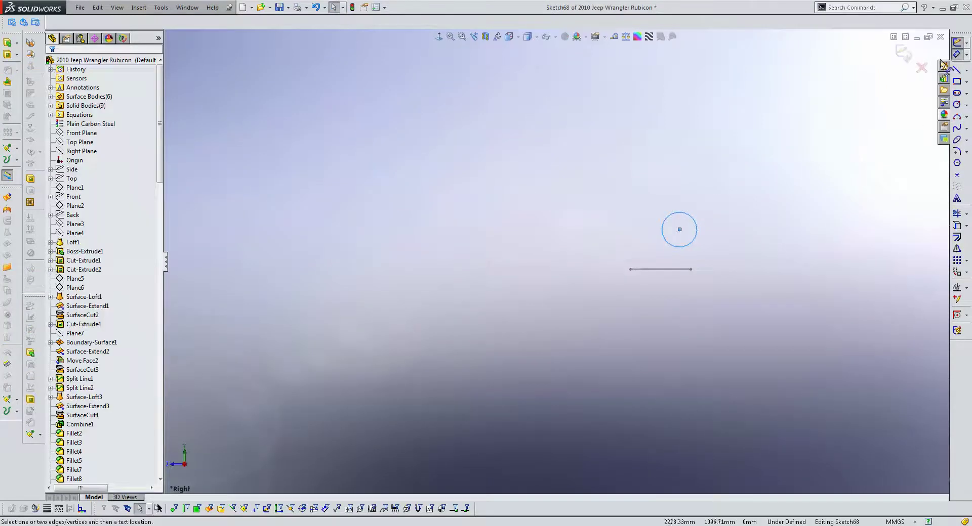
click(696, 225)
click(719, 197)
text(16)
key(Return)
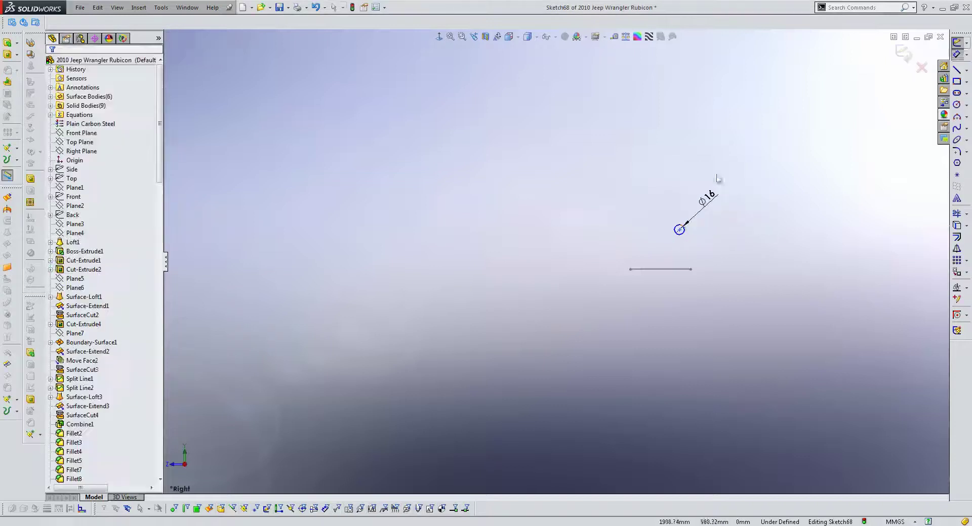
- Pierce the circle's centre onto the path line and exit Sketch68
click(677, 233)
middle_drag(677, 265, 687, 286)
ctrl+click(685, 287)
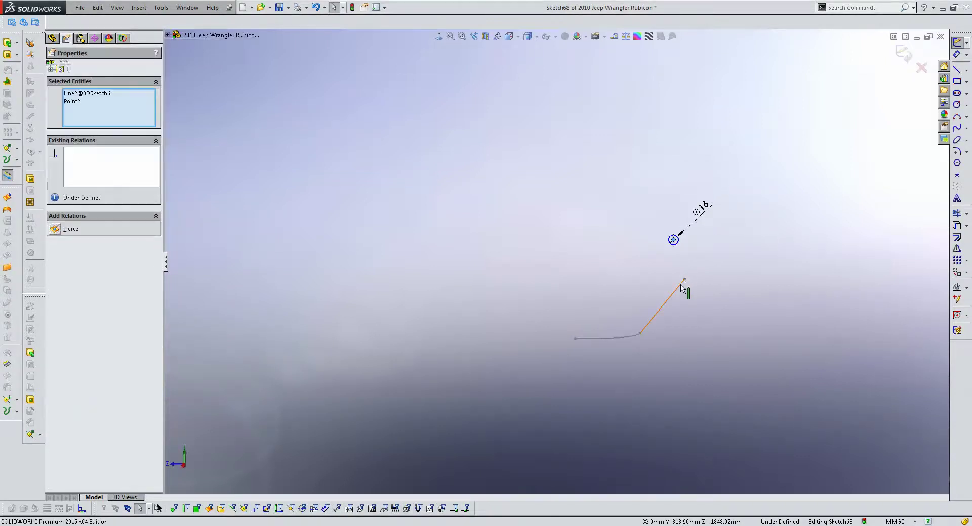
click(67, 230)
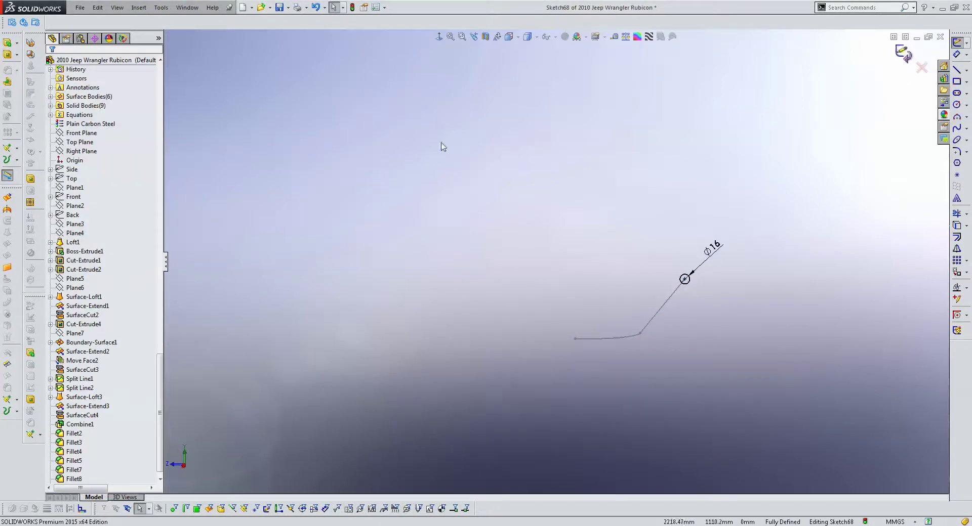
key(ctrl+b)
click(16, 43)
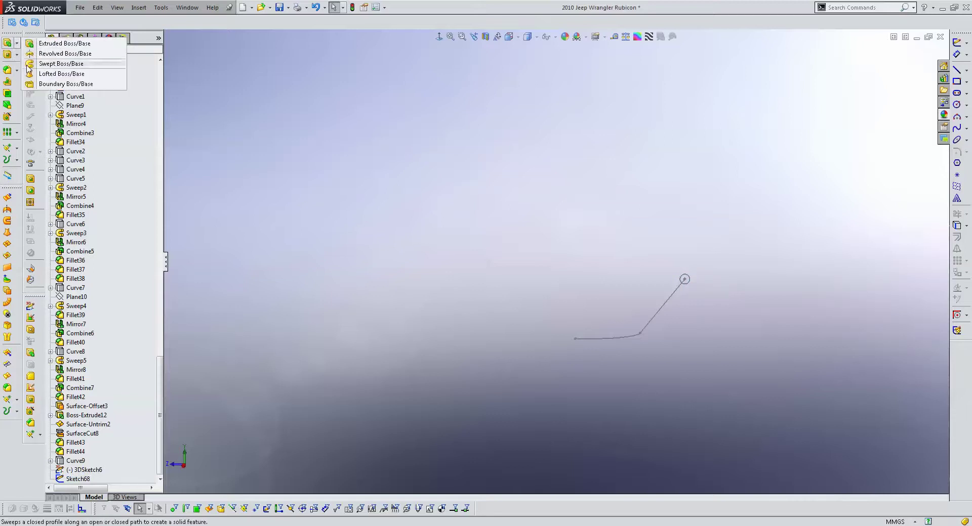
click(7, 220)
click(687, 277)
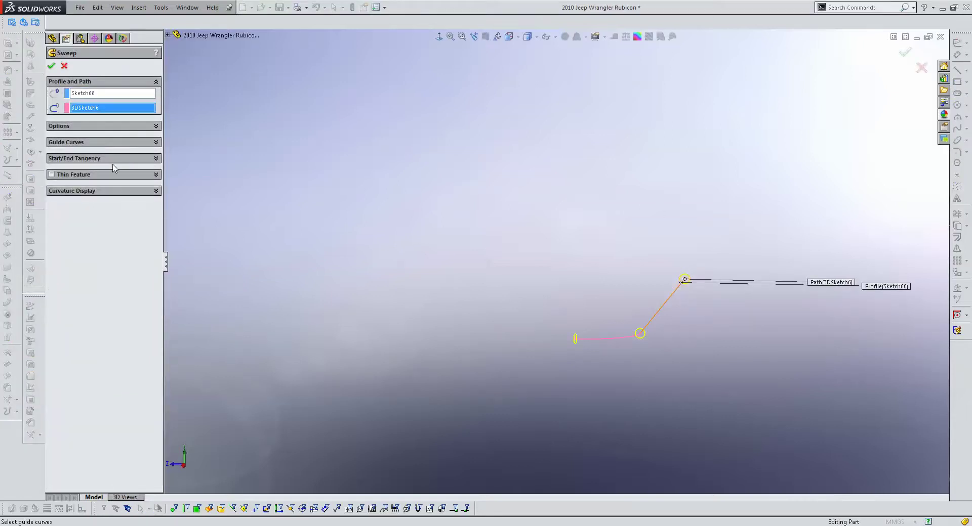
click(921, 68)
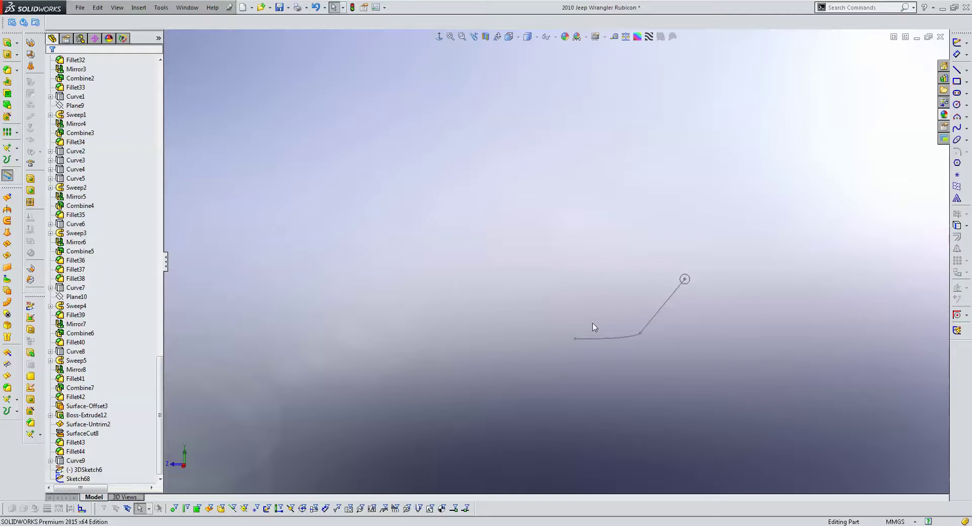
click(670, 299)
click(700, 258)
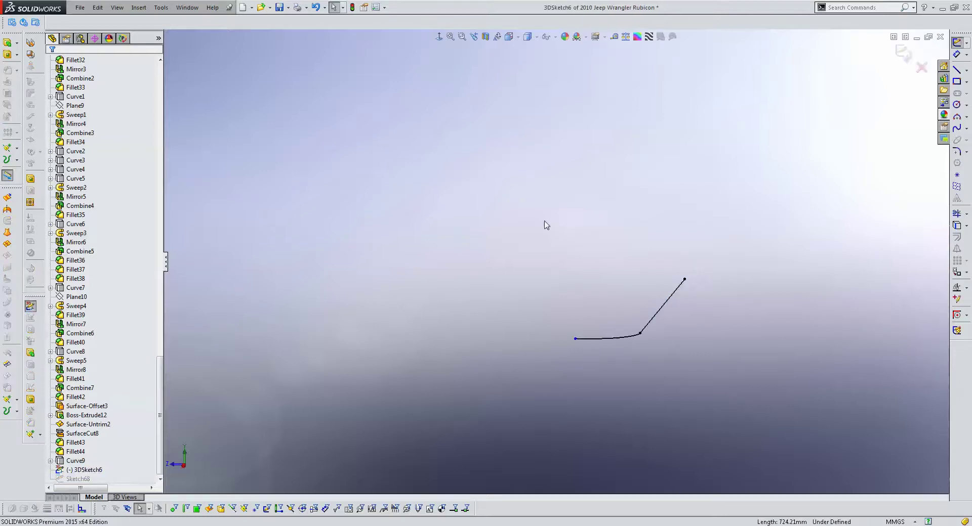
click(142, 7)
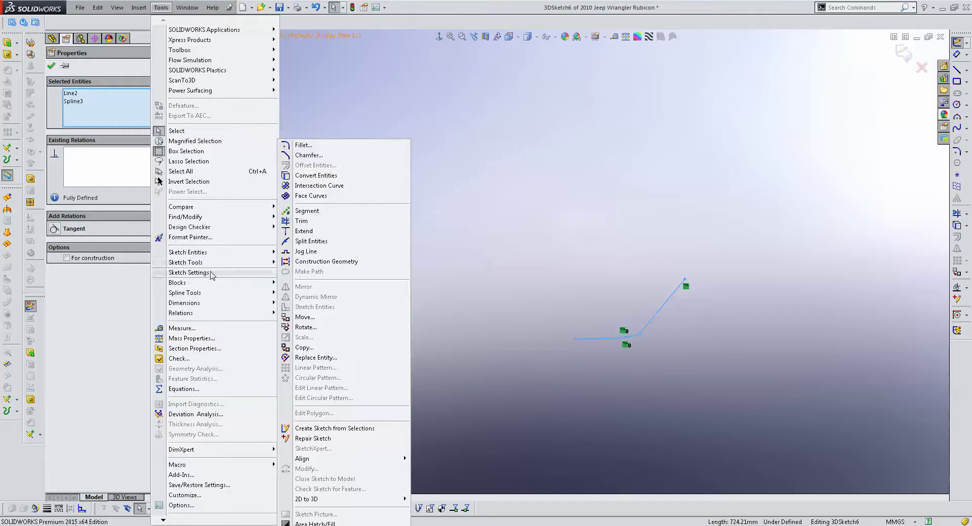
mouse_move(185, 293)
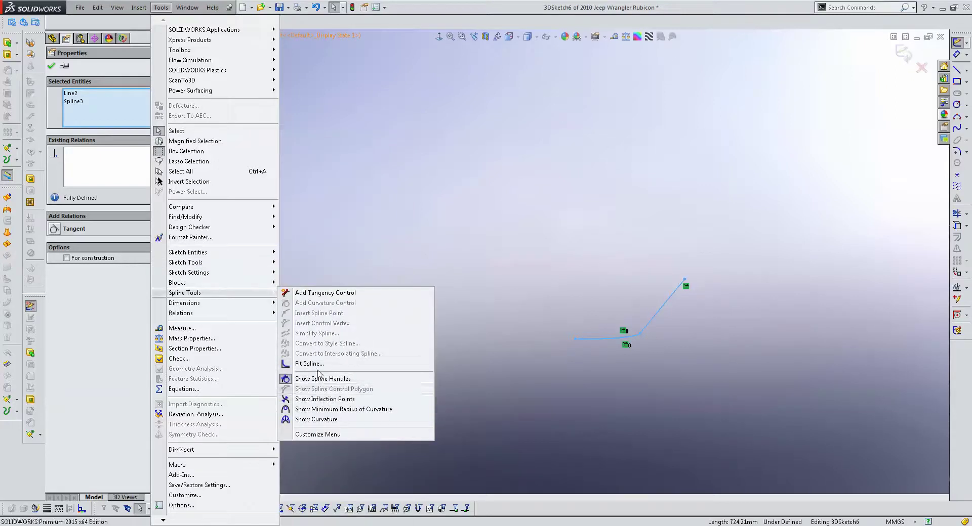
click(309, 365)
key(Return)
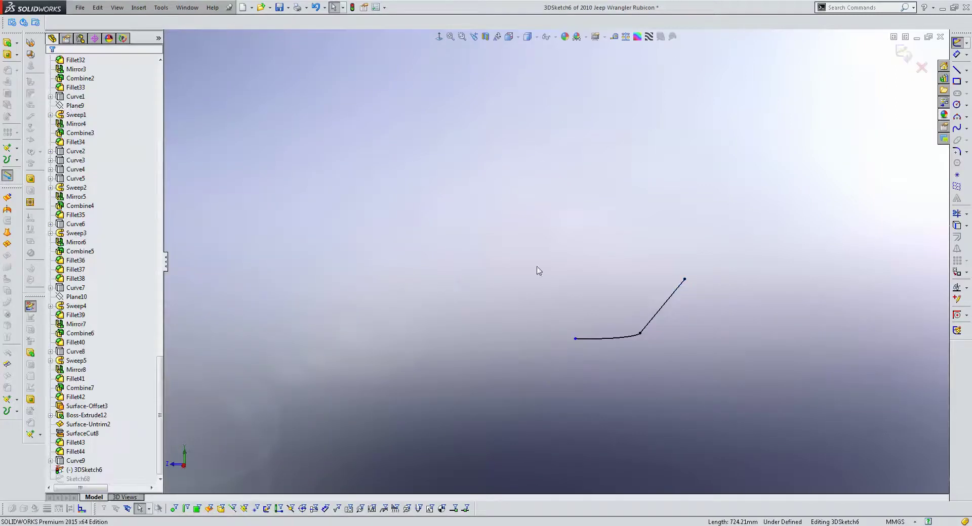
click(904, 52)
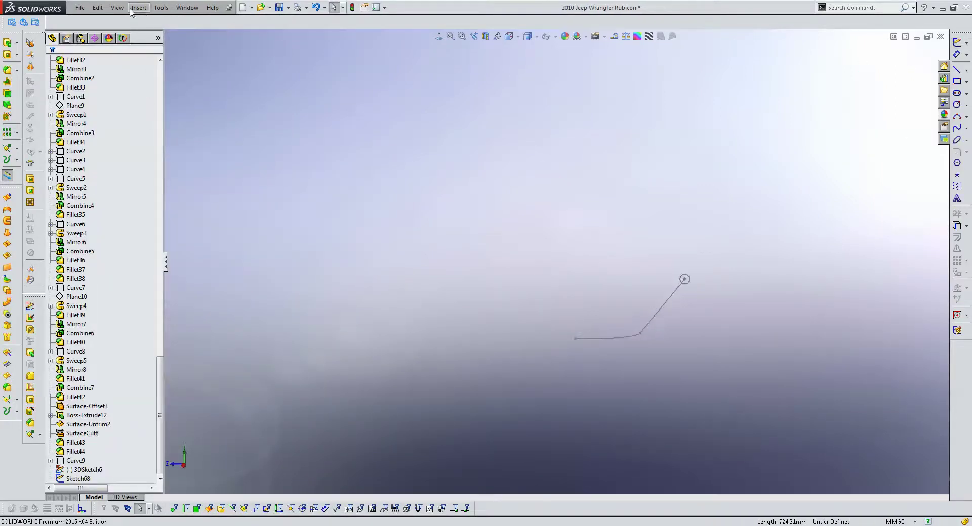
- Sweep the circle profile along 3DSketch6 with Twist Along Path orientation
click(27, 42)
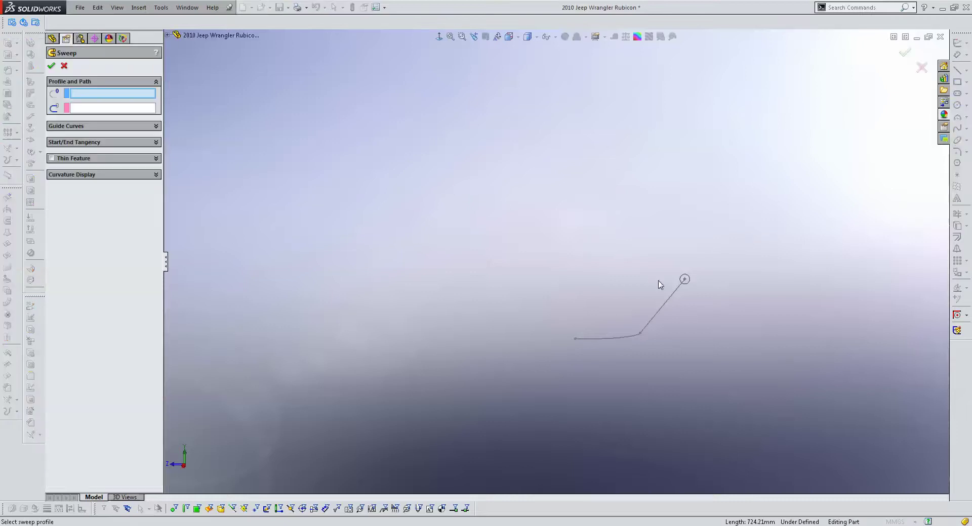
click(686, 280)
click(677, 290)
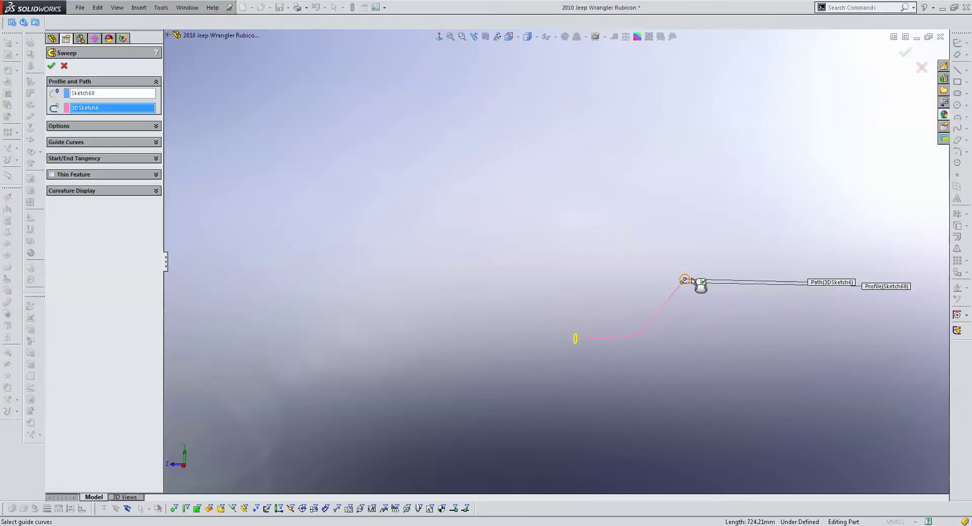
click(107, 126)
click(109, 148)
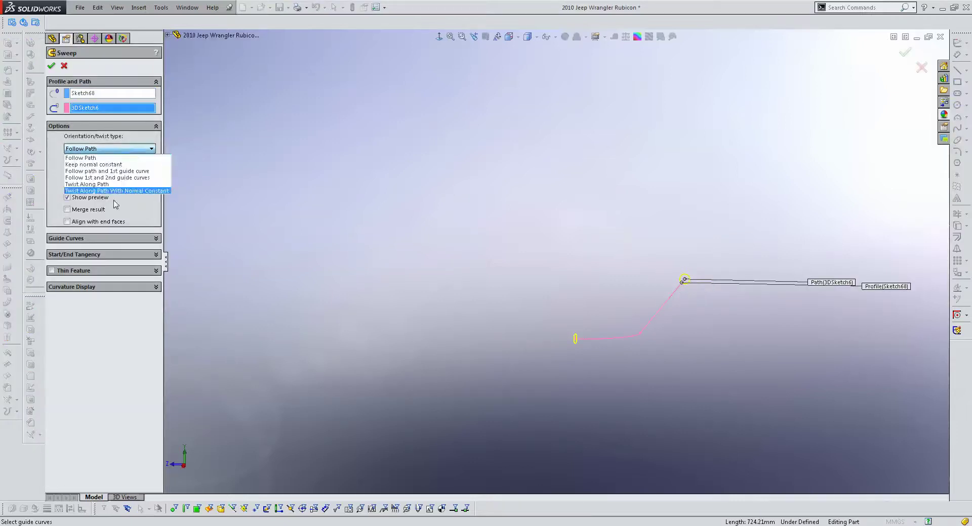
click(101, 188)
key(Return)
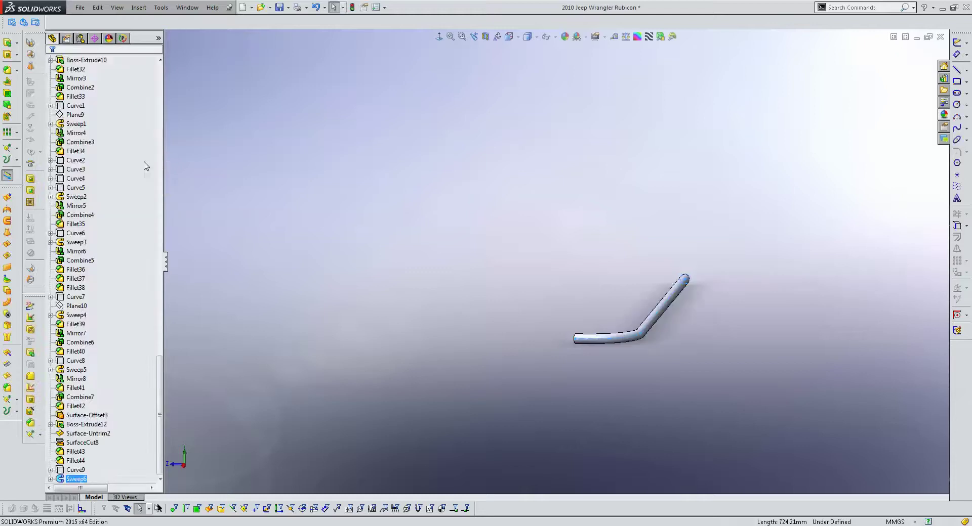
- Mirror Sweep6 across the Right Plane to make the matching tube
scroll(623, 284, down, 4)
scroll(127, 172, up, 10)
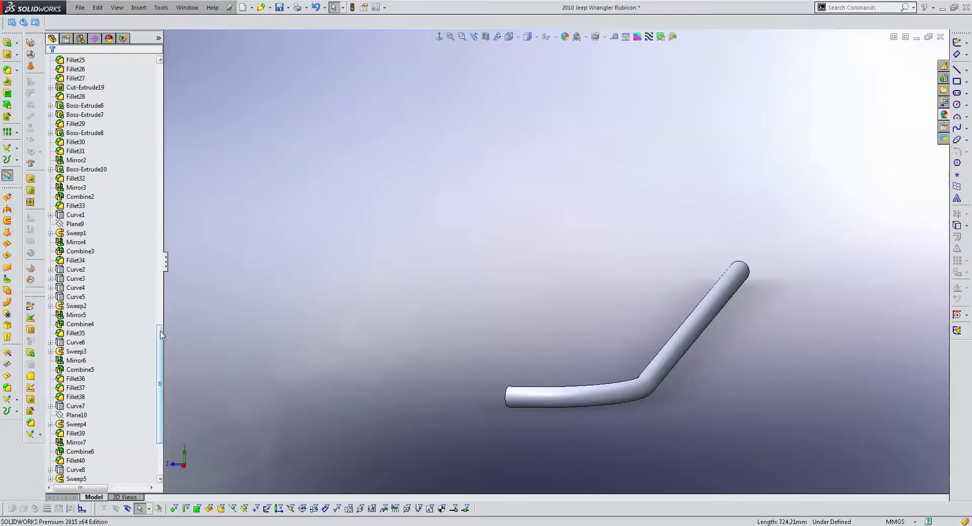
scroll(101, 157, up, 10)
click(81, 142)
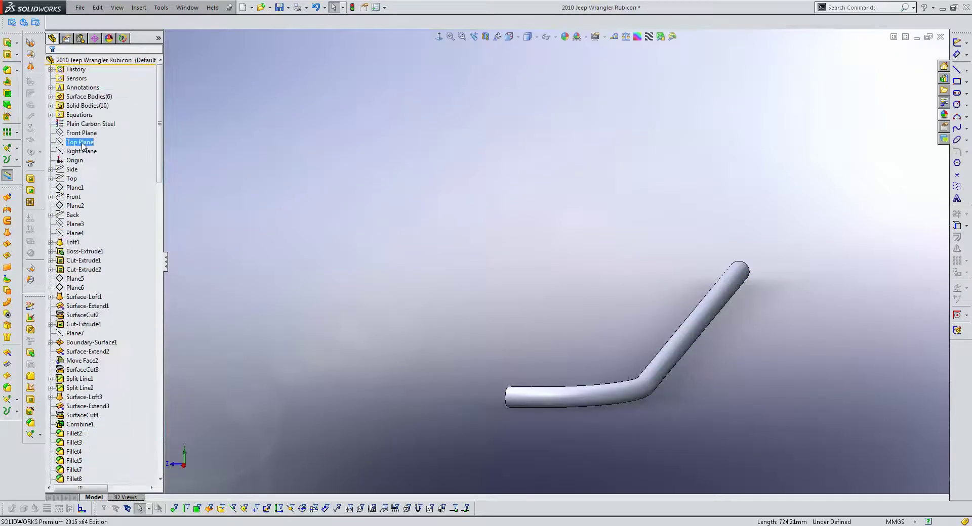
click(17, 133)
click(41, 154)
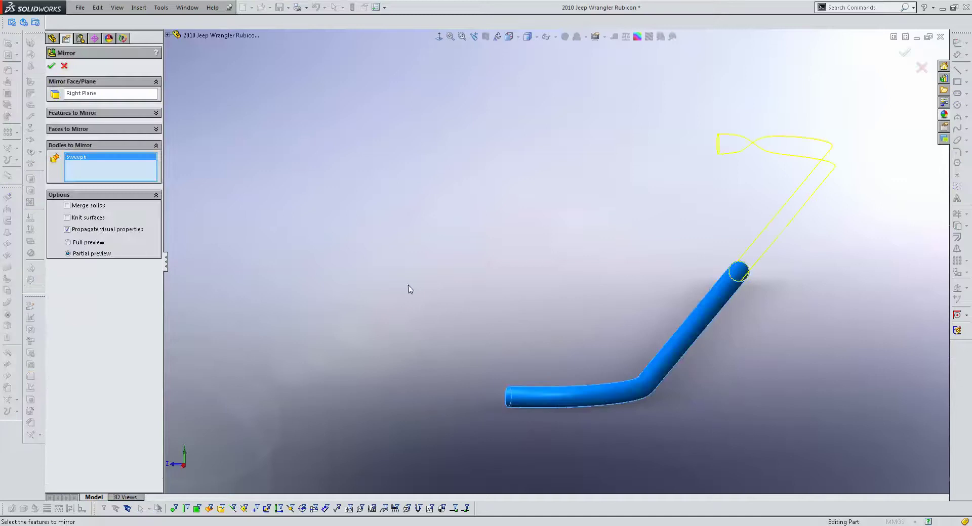
key(Return)
scroll(456, 249, up, 4)
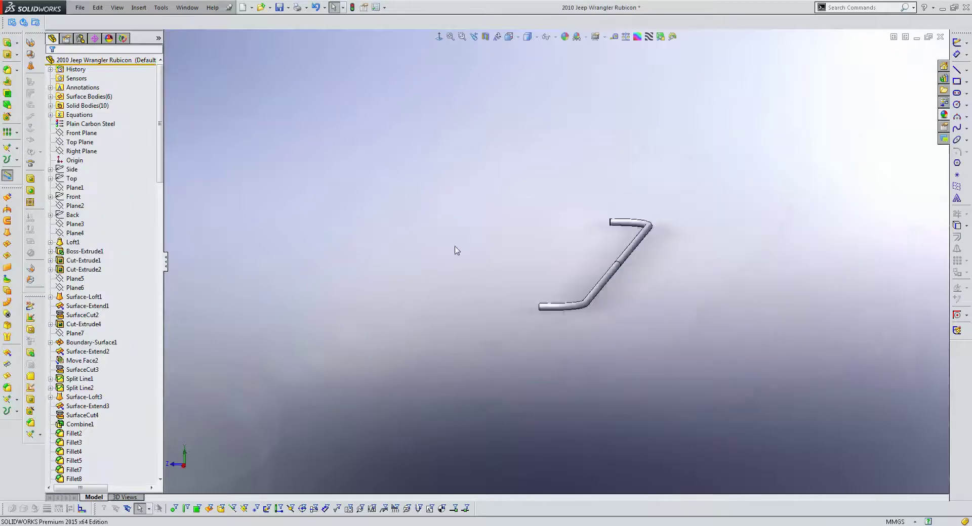
scroll(471, 248, up, 1)
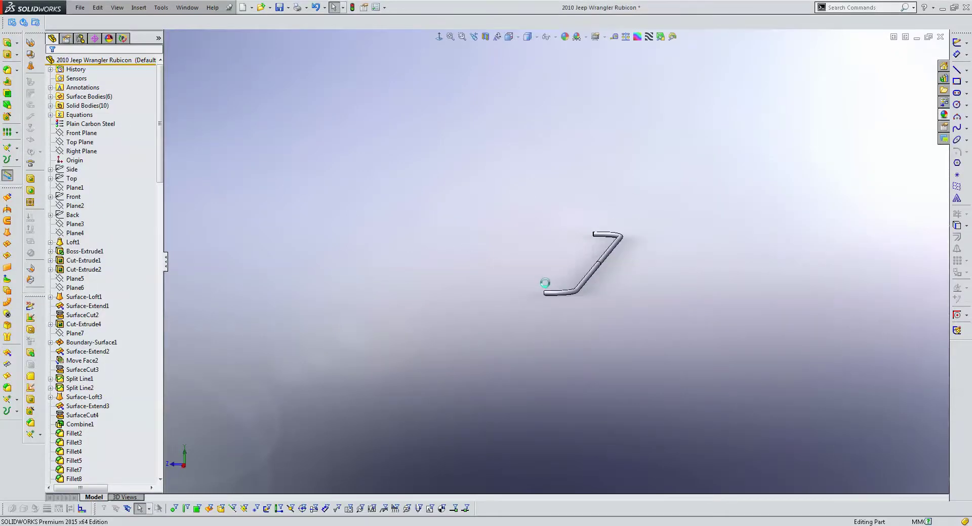
- Select the tube's end face and set the fillet radius to 7 mm
scroll(545, 283, down, 2)
scroll(541, 282, down, 3)
scroll(537, 282, down, 3)
scroll(531, 281, down, 2)
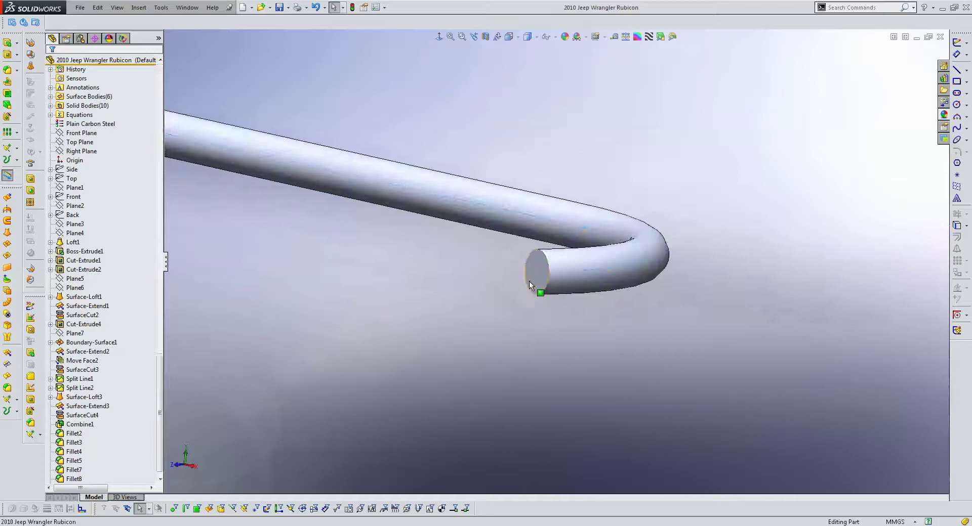
click(529, 281)
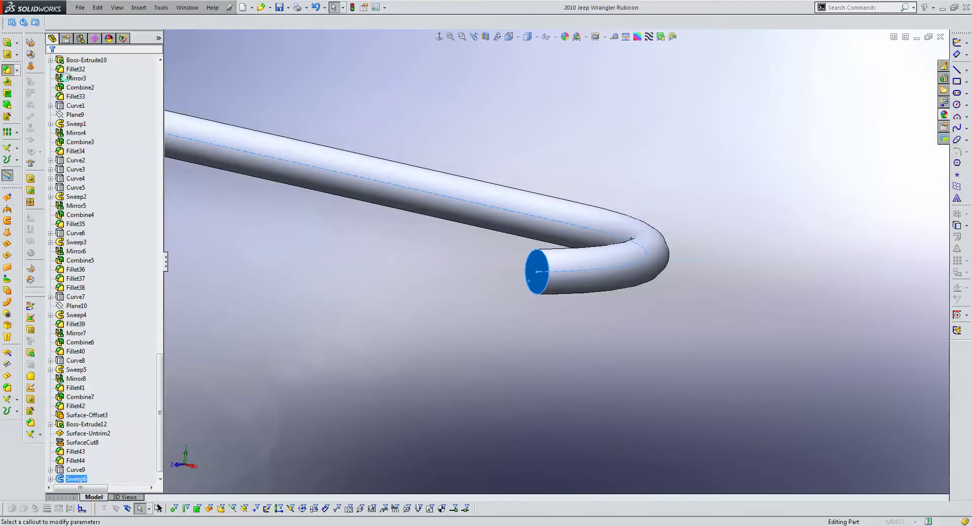
text(8)
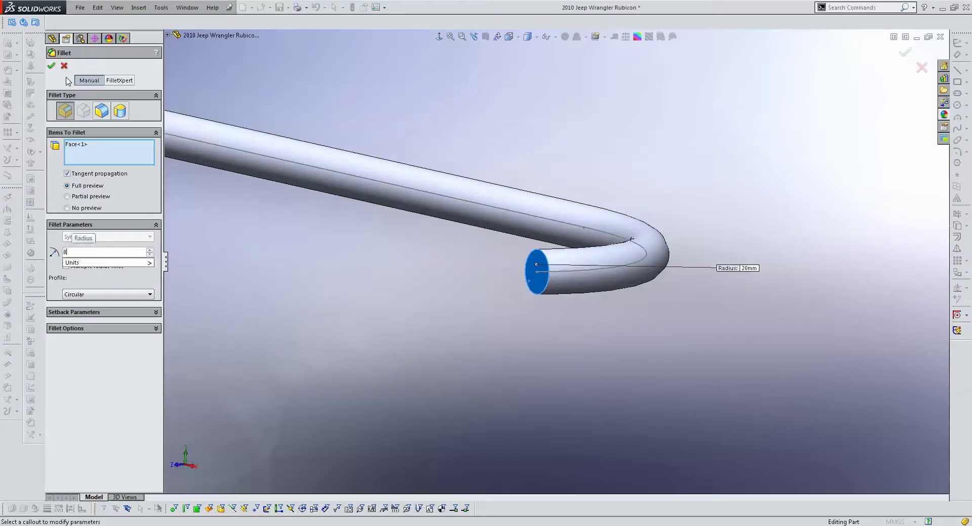
key(Return)
text(7)
key(Return)
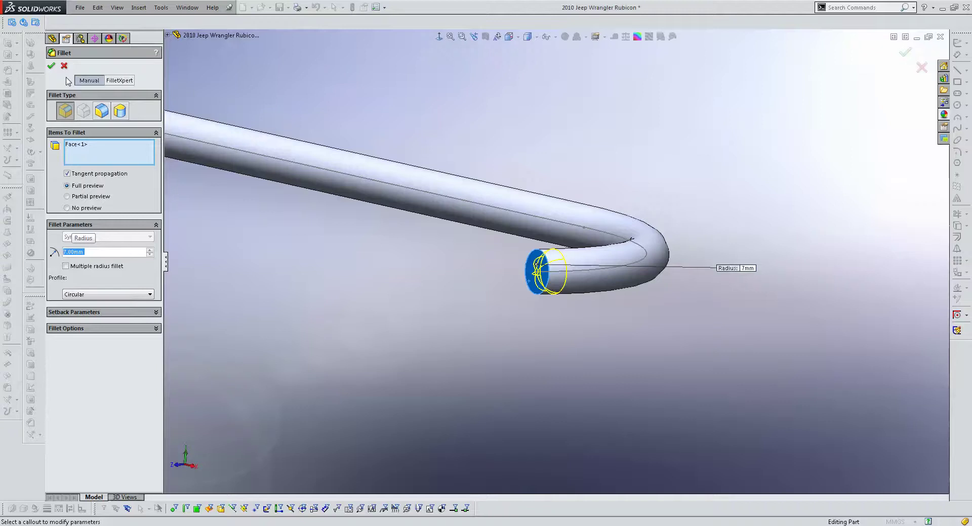
- Apply the 7 mm end fillet, orbit the view, and open Fillet36's options
scroll(705, 235, up, 3)
scroll(513, 296, down, 2)
scroll(635, 289, up, 1)
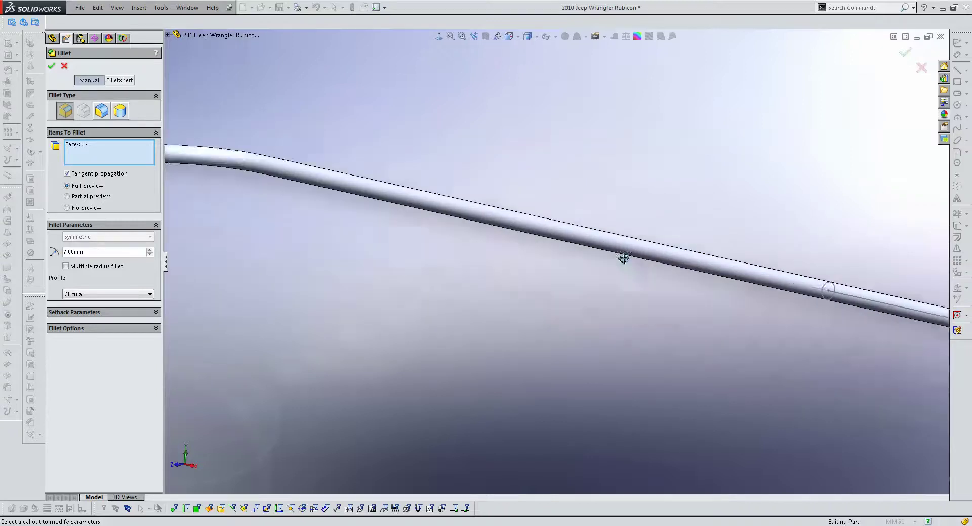
scroll(478, 256, up, 2)
scroll(377, 179, down, 3)
key(Return)
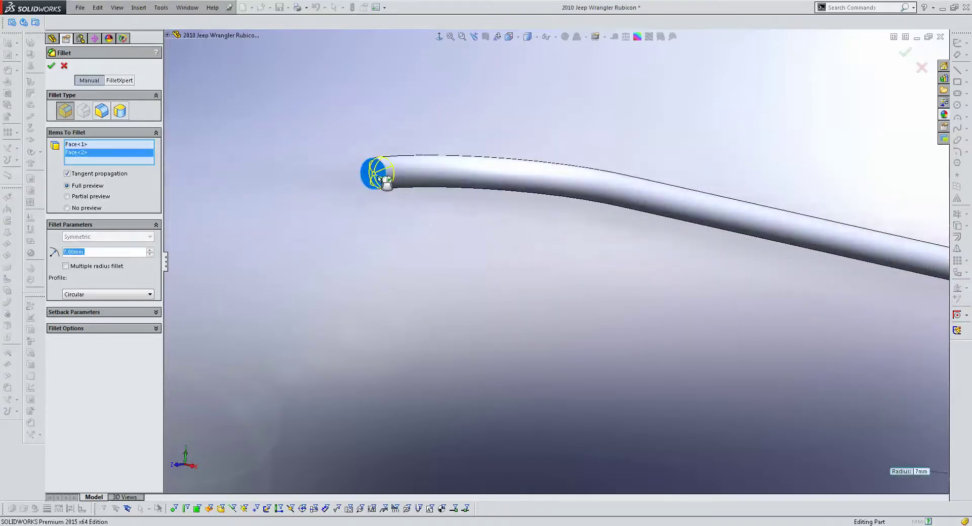
scroll(624, 253, up, 2)
scroll(623, 253, up, 2)
scroll(384, 190, up, 2)
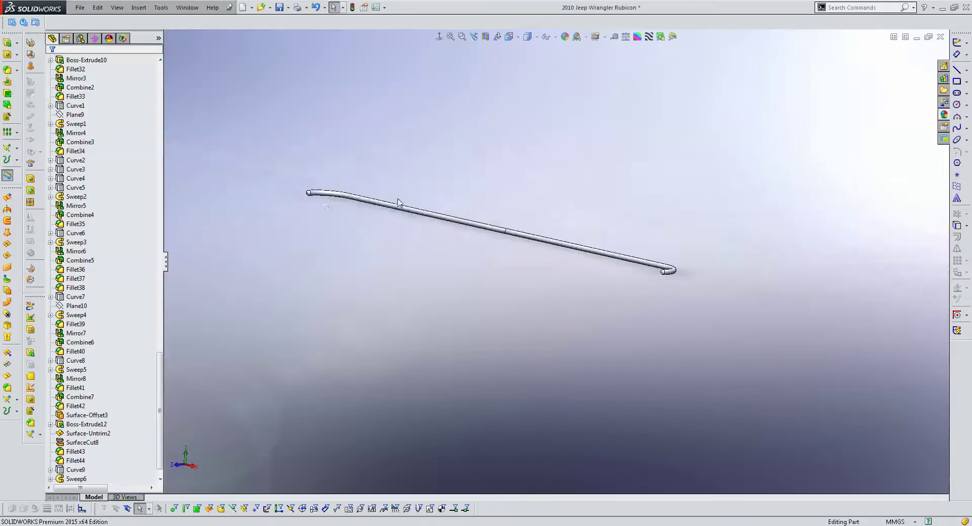
middle_drag(396, 204, 462, 268)
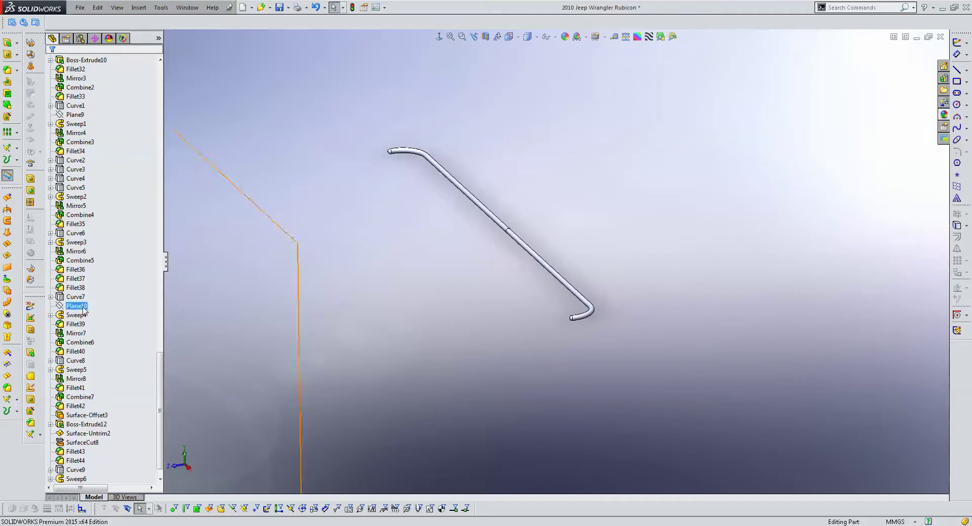
right_click(75, 270)
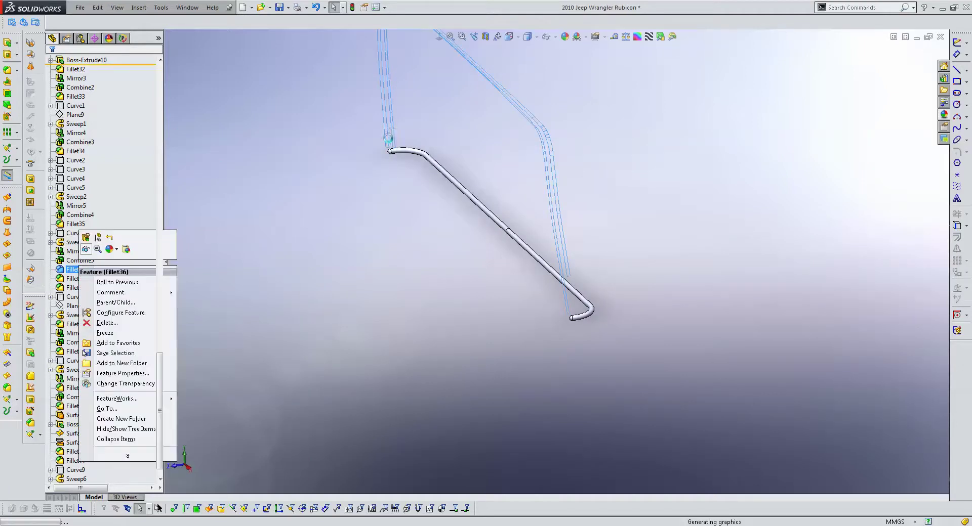
- Show the whole Jeep body again
click(389, 138)
scroll(557, 295, down, 5)
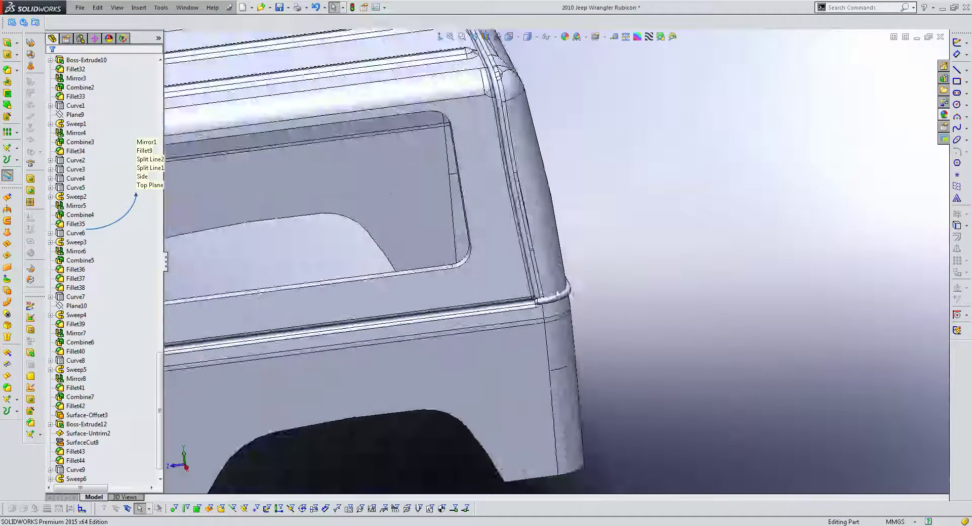
scroll(557, 295, down, 3)
- Subtract the tube body Fillet45 from main body Fillet44 with Combine
click(138, 7)
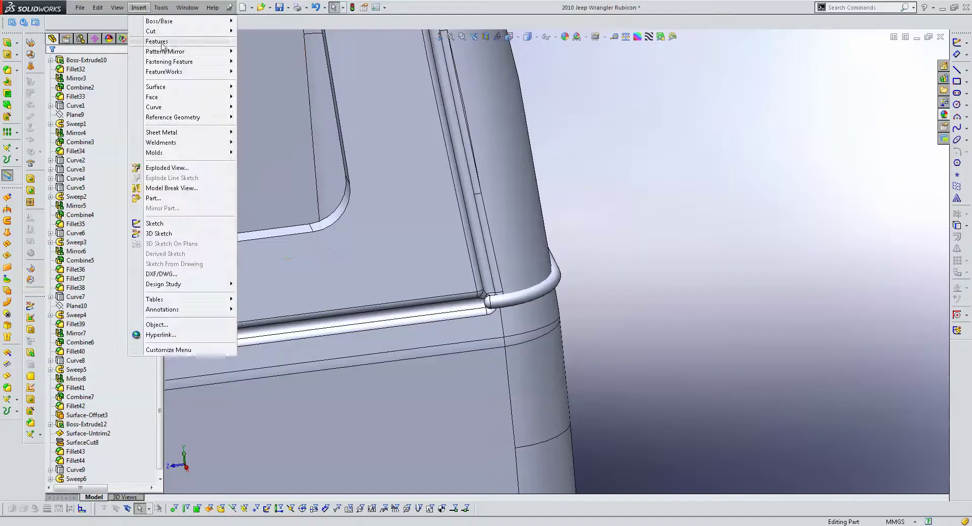
click(286, 204)
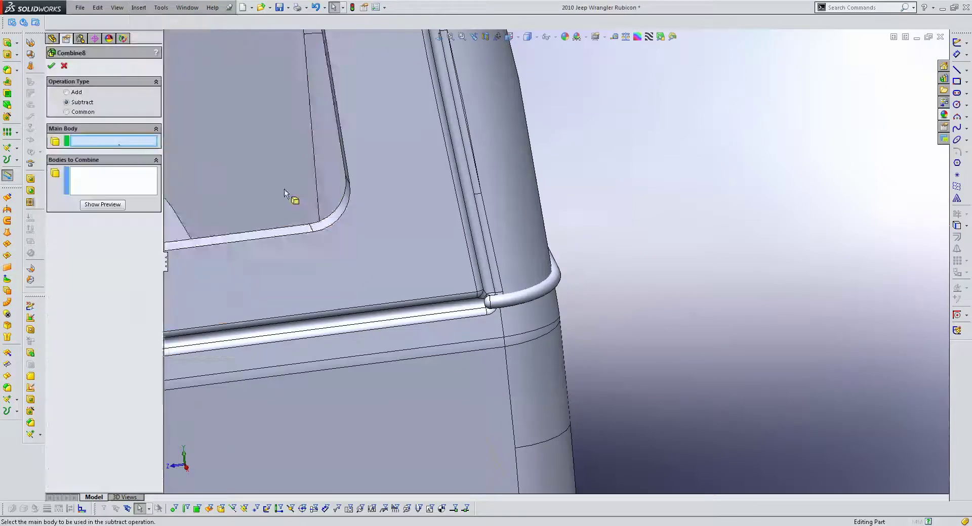
click(504, 200)
click(551, 287)
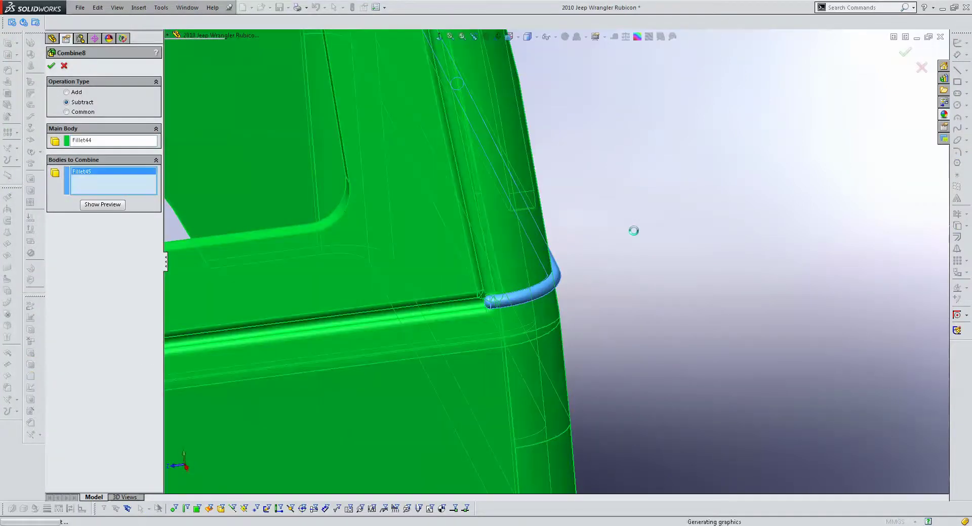
key(Return)
scroll(513, 289, up, 3)
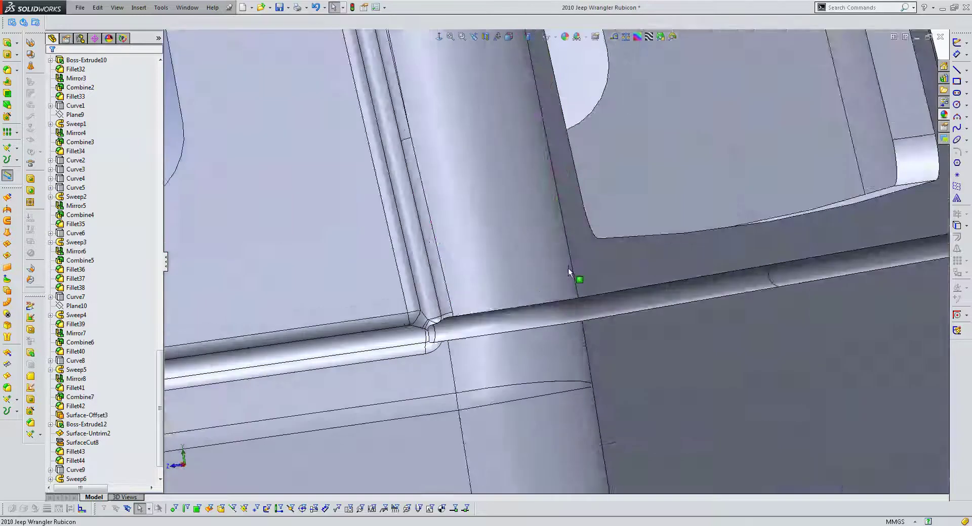
scroll(572, 274, up, 3)
scroll(600, 296, up, 2)
scroll(548, 295, up, 2)
scroll(435, 288, down, 1)
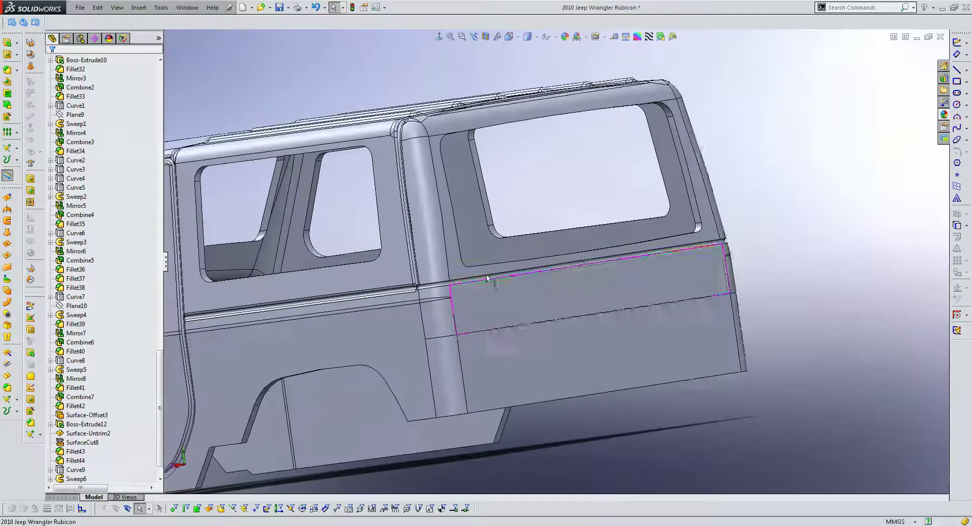
scroll(330, 282, down, 4)
- Fillet the rear belt-line groove edge with a 10 mm radius
click(17, 70)
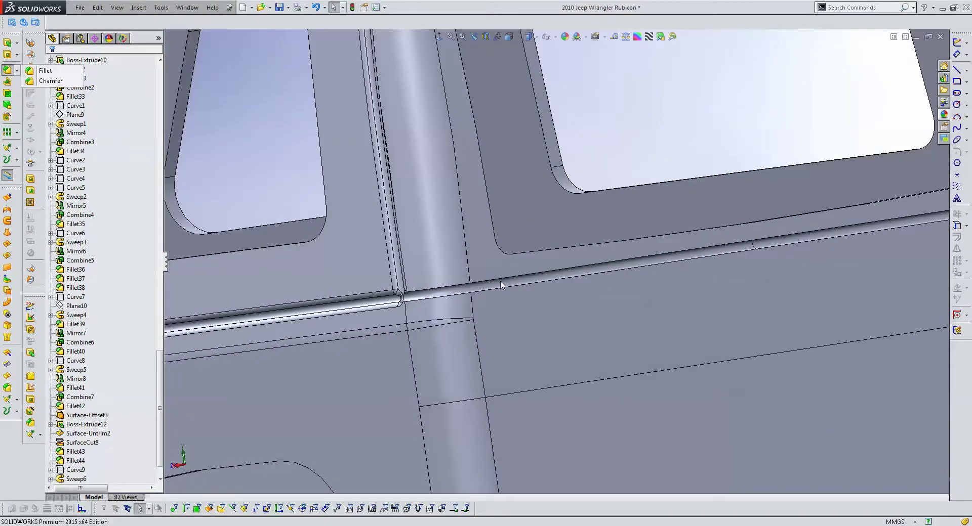
click(44, 70)
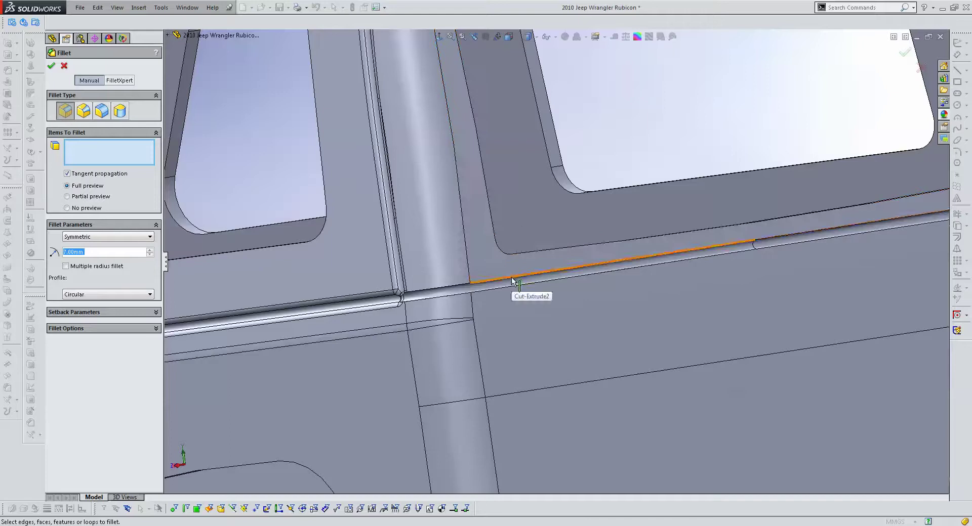
click(569, 241)
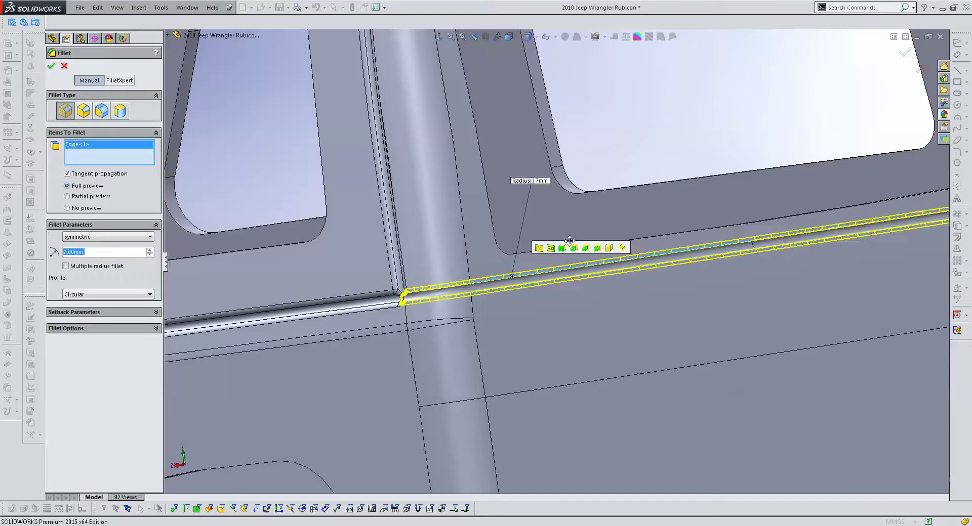
text(10)
key(Return)
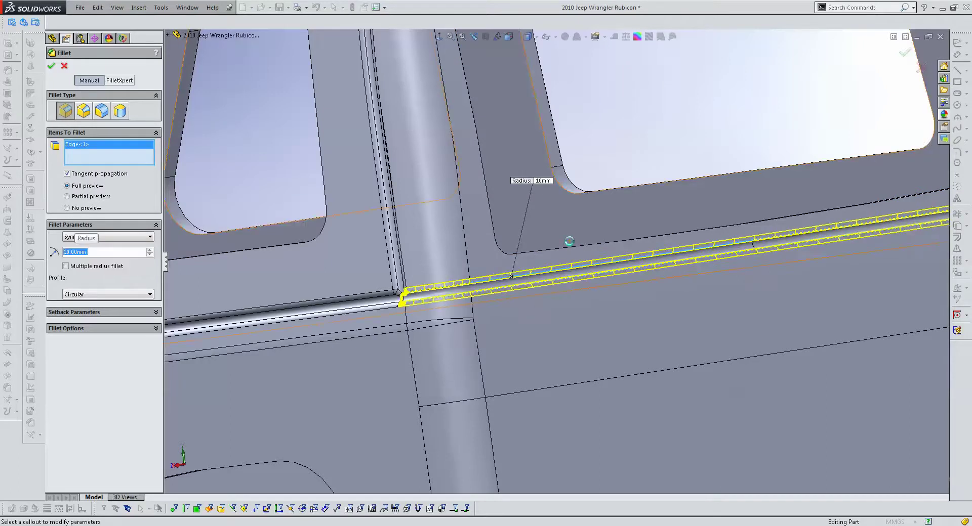
right_click(571, 243)
scroll(577, 254, up, 5)
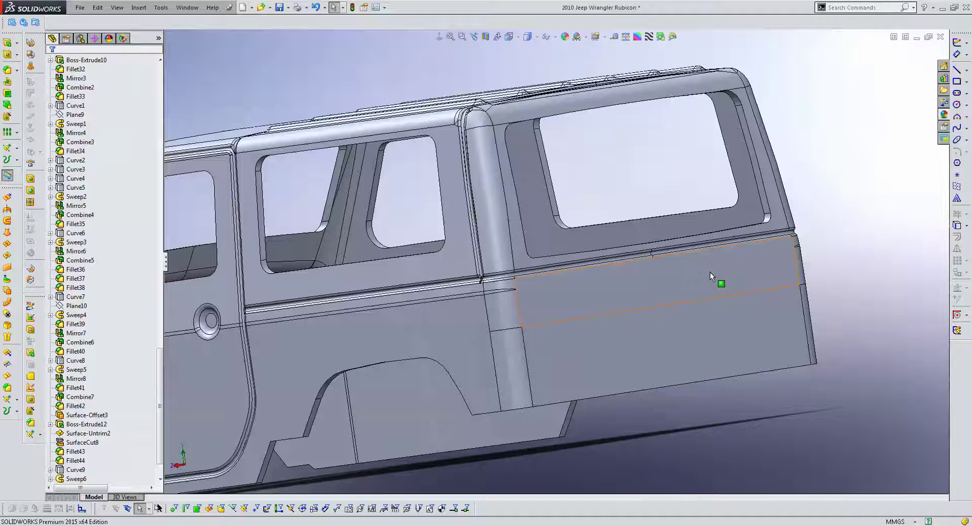
middle_drag(710, 272, 647, 280)
scroll(646, 280, up, 5)
middle_drag(401, 297, 554, 305)
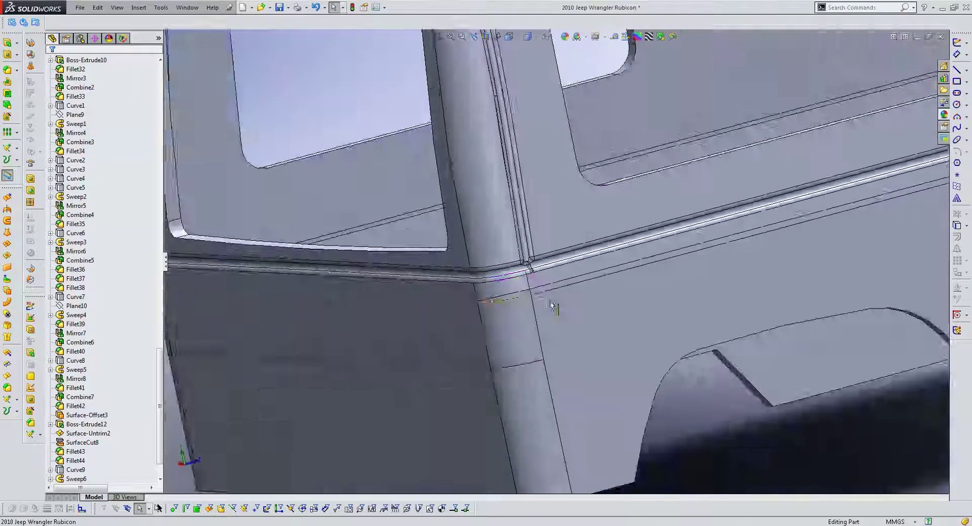
scroll(571, 286, down, 3)
scroll(571, 286, down, 2)
scroll(578, 289, down, 3)
scroll(587, 293, down, 3)
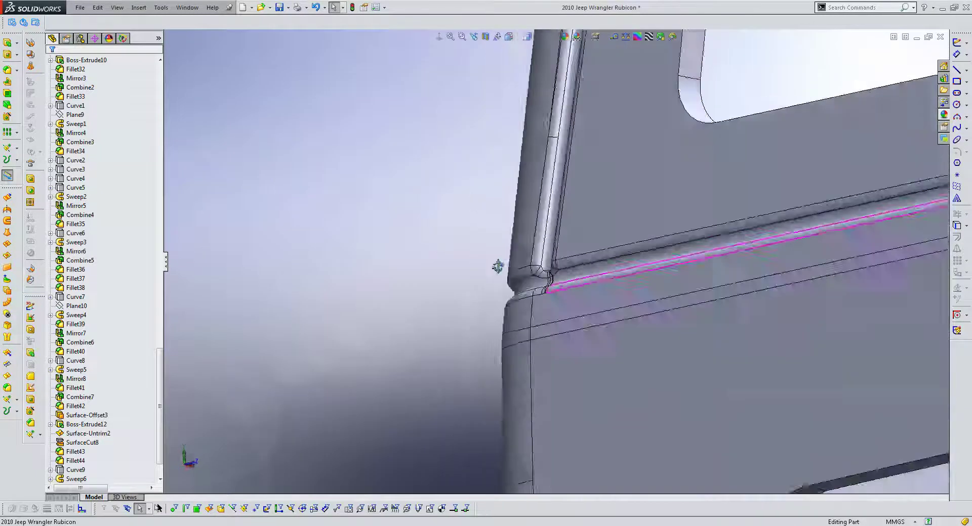
scroll(601, 299, down, 2)
scroll(602, 300, up, 5)
mouse_move(850, 300)
middle_down()
mouse_move(846, 313)
mouse_move(738, 332)
middle_up()
scroll(714, 336, up, 3)
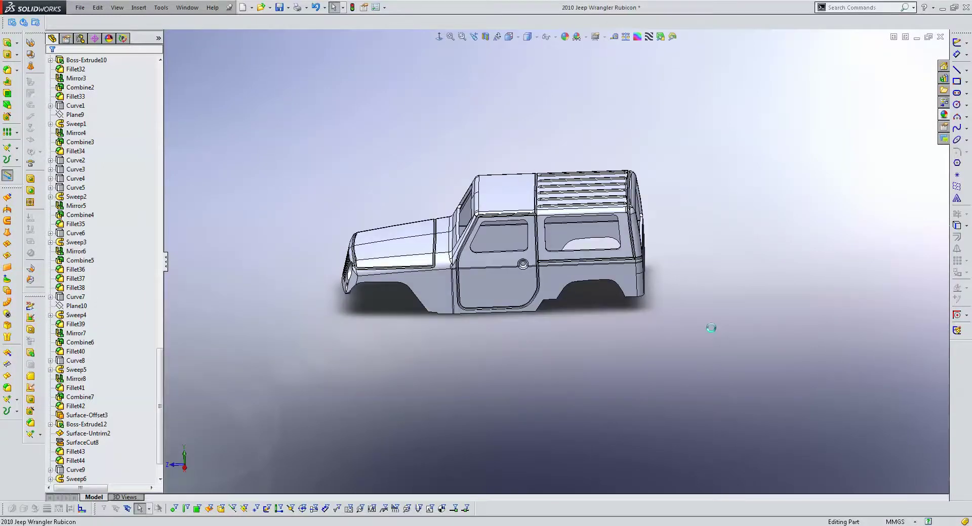
middle_drag(544, 356, 506, 299)
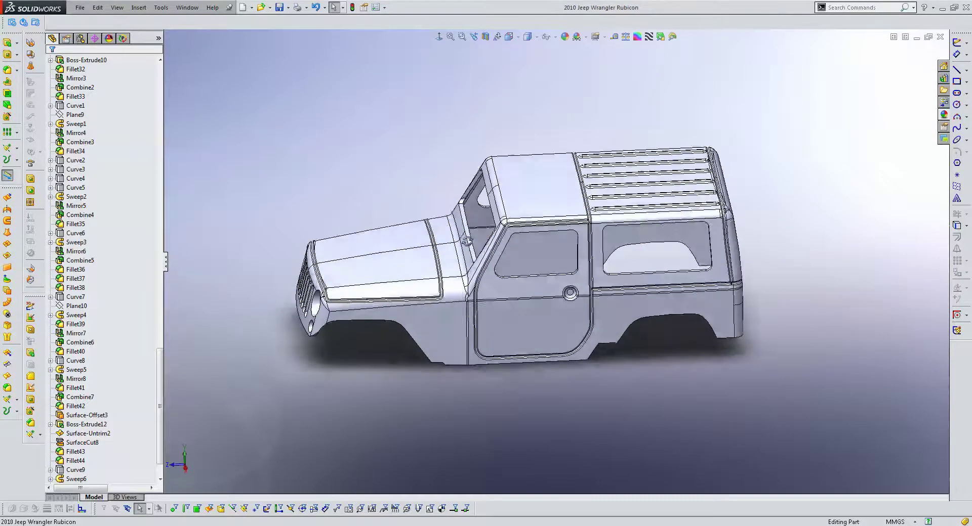
scroll(501, 291, down, 2)
scroll(501, 291, down, 4)
scroll(497, 295, up, 1)
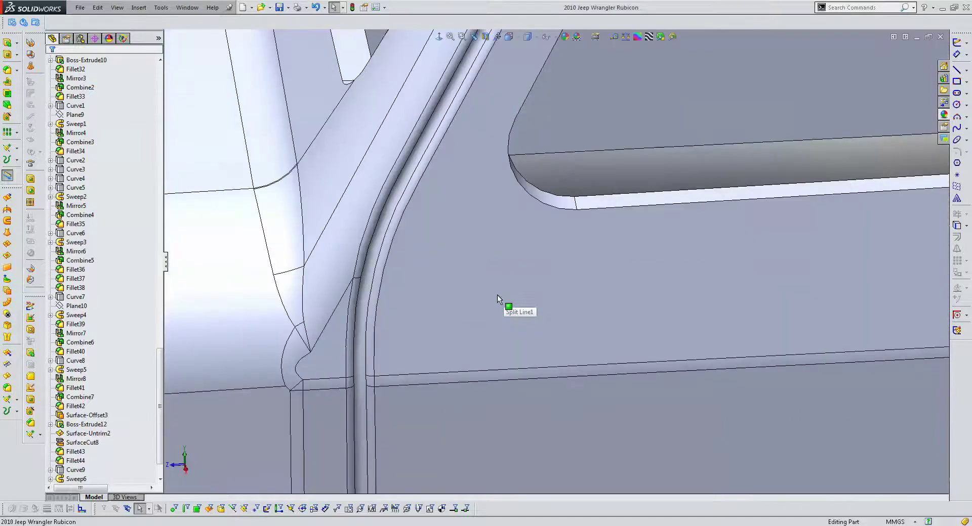
scroll(497, 294, up, 2)
scroll(501, 296, up, 3)
key(ctrl+1)
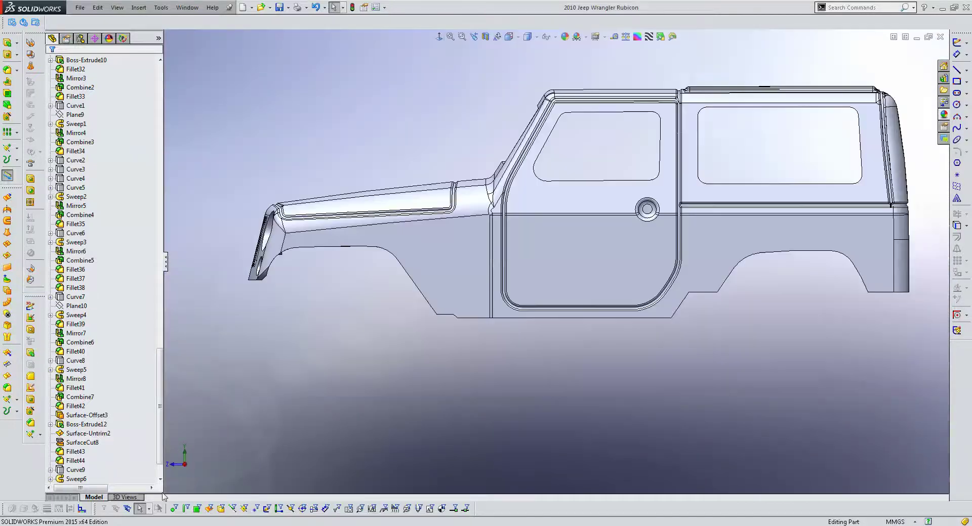
key(ctrl+7)
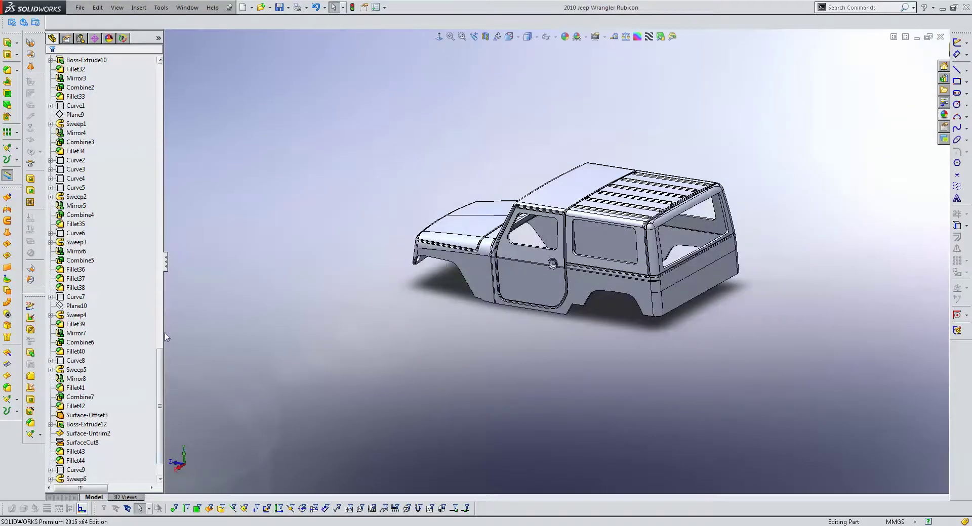
drag(160, 355, 157, 73)
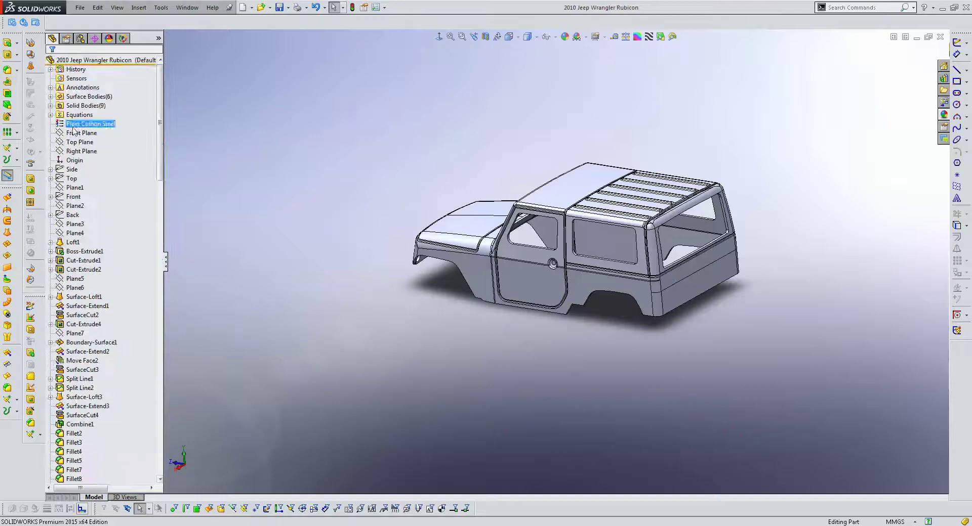
- View the Back blueprint sketch, orbit, and switch to a right side view
click(74, 216)
click(84, 202)
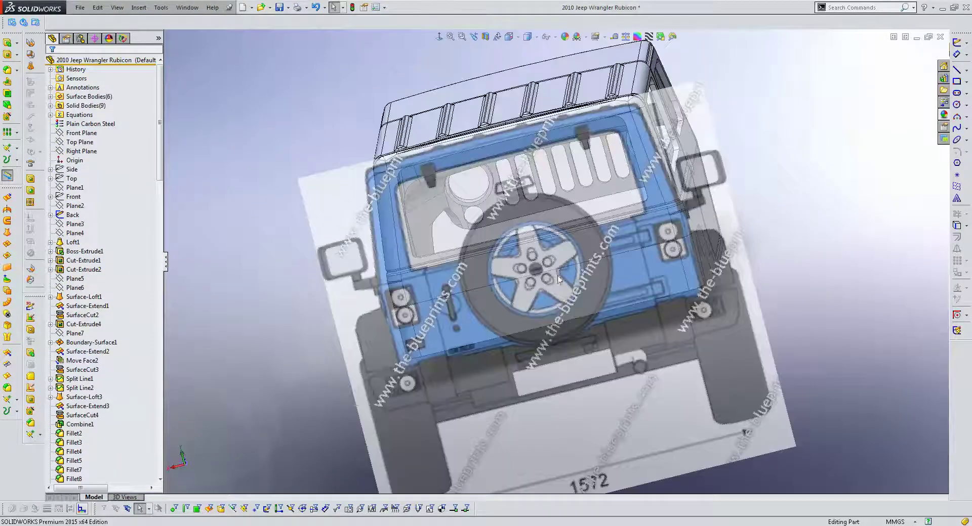
mouse_move(559, 279)
middle_down()
mouse_move(577, 257)
mouse_move(507, 221)
mouse_move(499, 230)
middle_up()
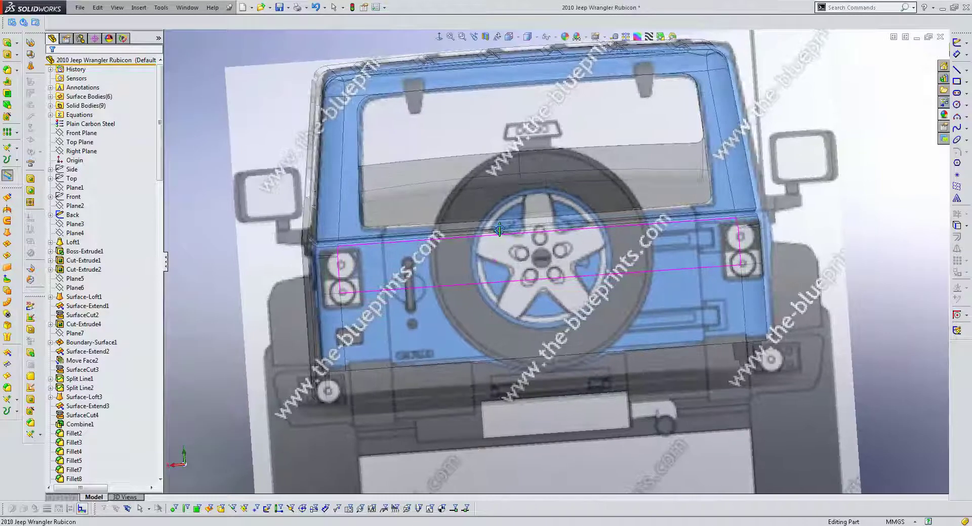
key(Escape)
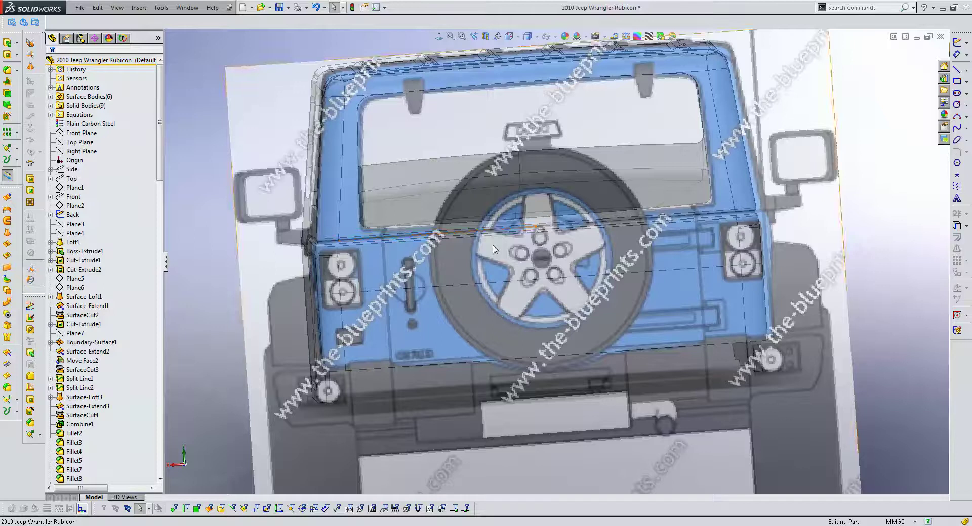
key(ctrl+4)
scroll(557, 261, down, 3)
scroll(559, 261, down, 3)
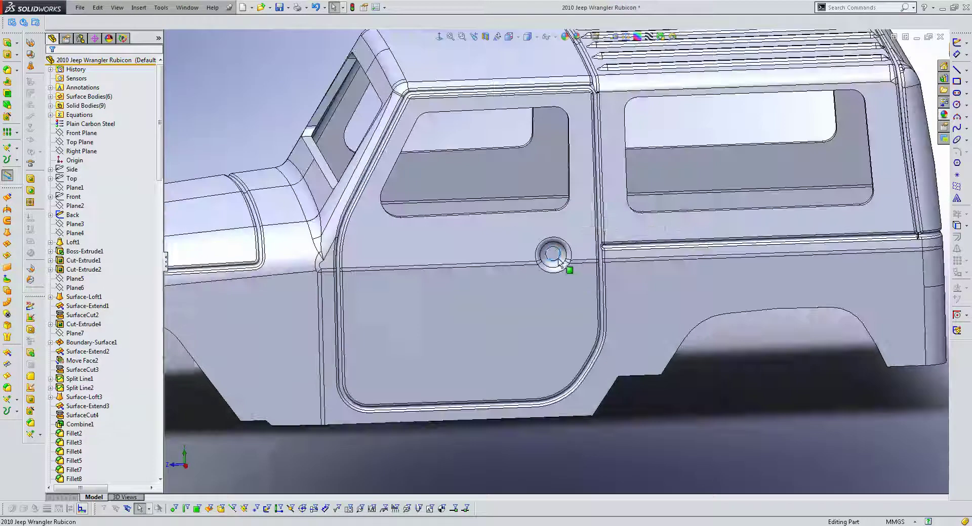
click(558, 262)
scroll(555, 258, down, 4)
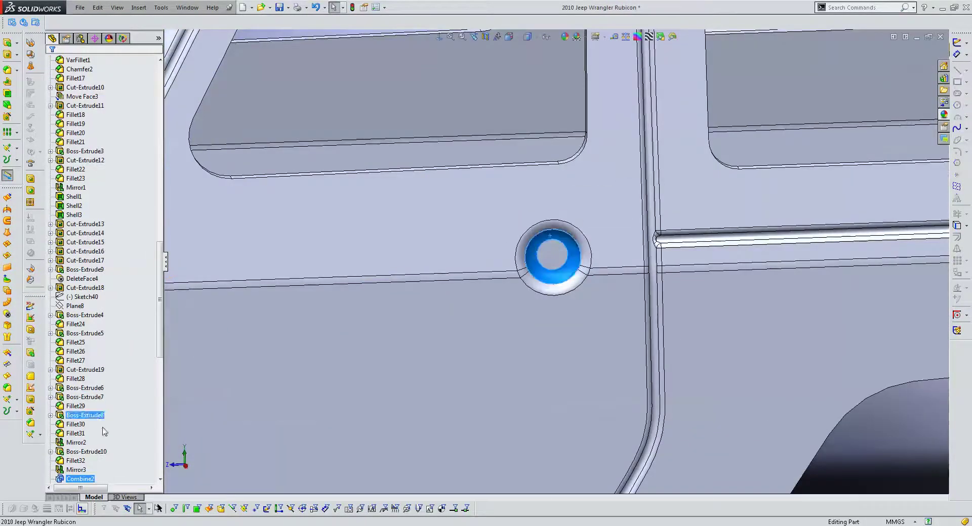
- Open Fillet32 for editing and turn the view straight to the rear
click(75, 460)
click(81, 429)
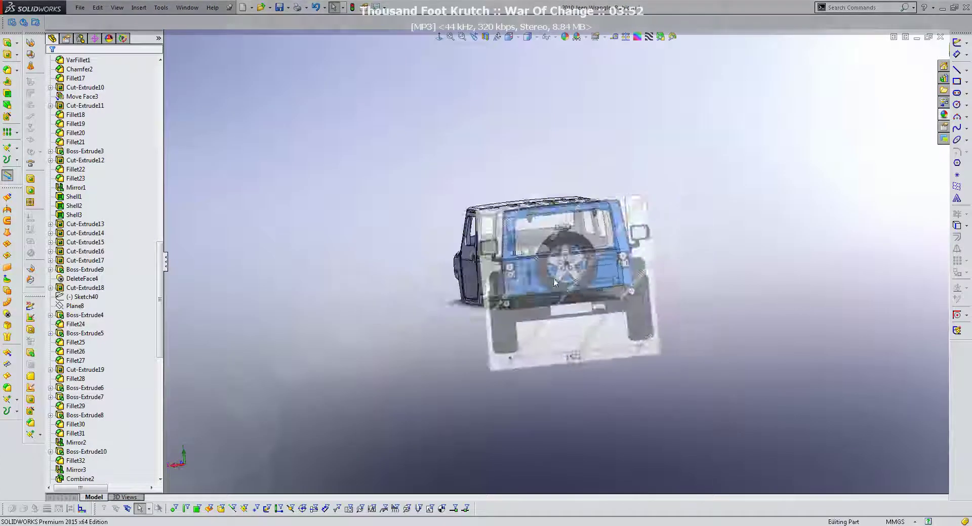
click(439, 36)
click(439, 36)
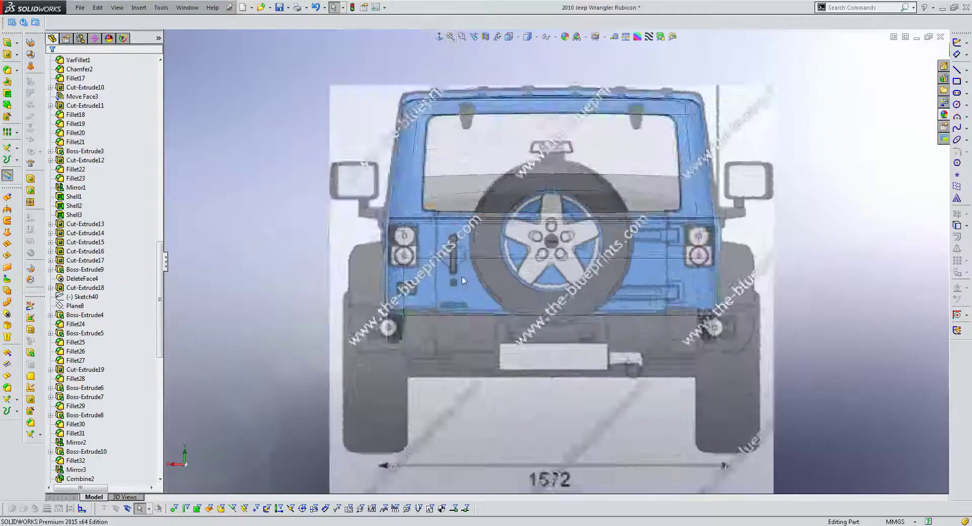
drag(160, 299, 160, 122)
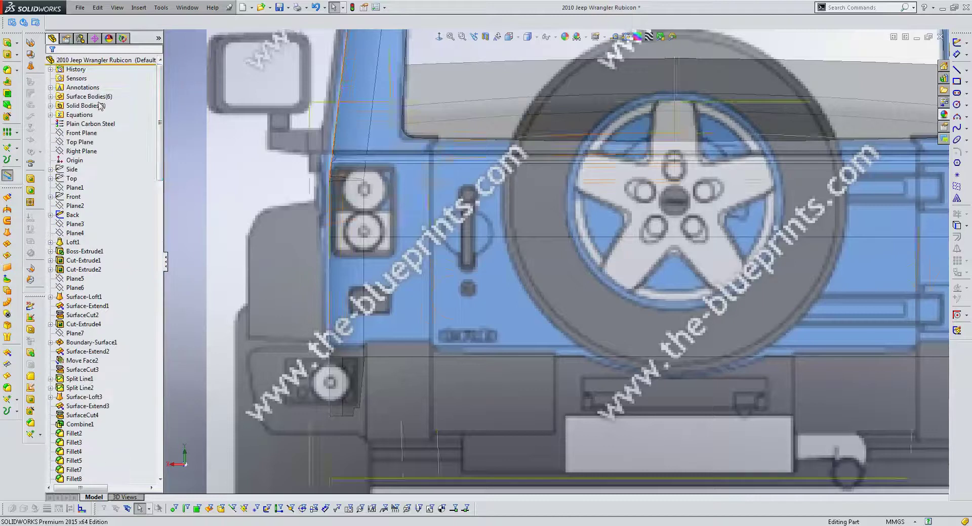
- Draw a three-point circle around the tailgate handle on the Front Plane
click(82, 134)
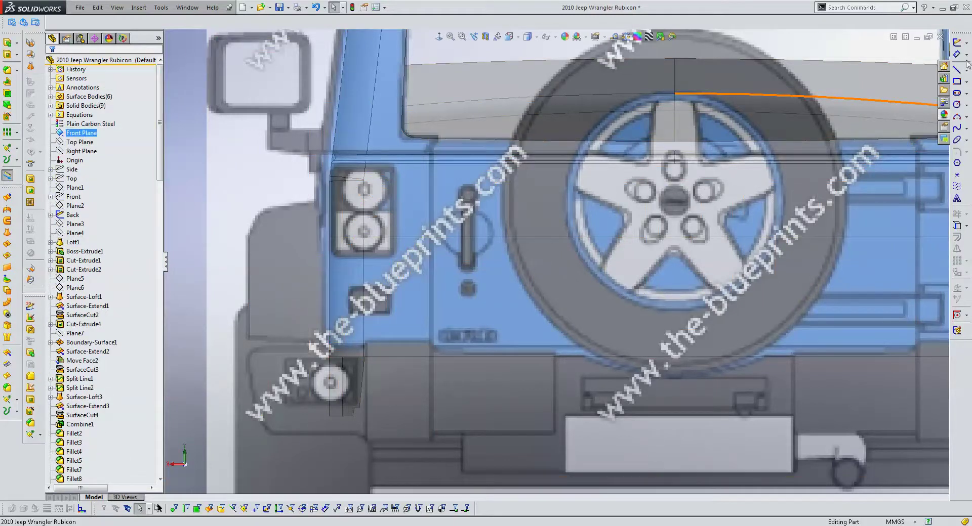
click(957, 42)
click(957, 104)
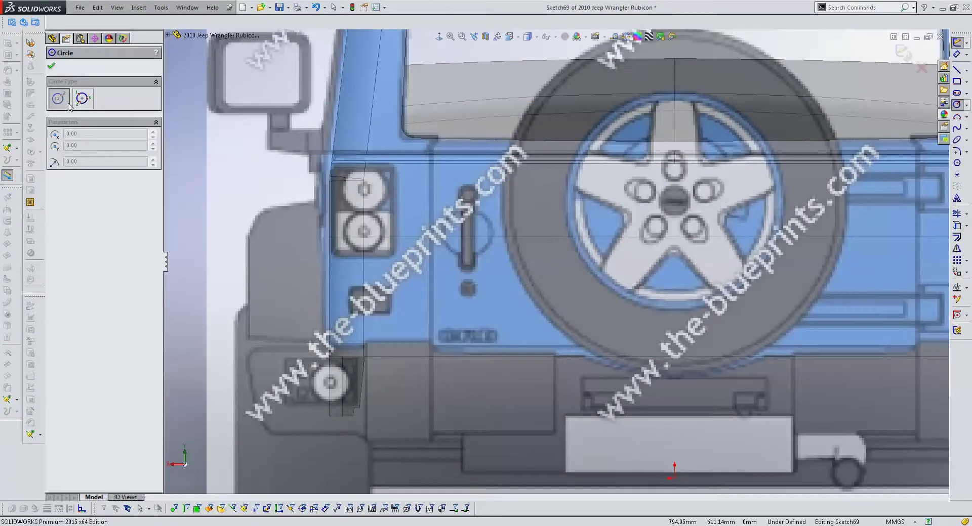
click(83, 98)
scroll(499, 204, down, 1)
scroll(499, 203, down, 2)
click(468, 223)
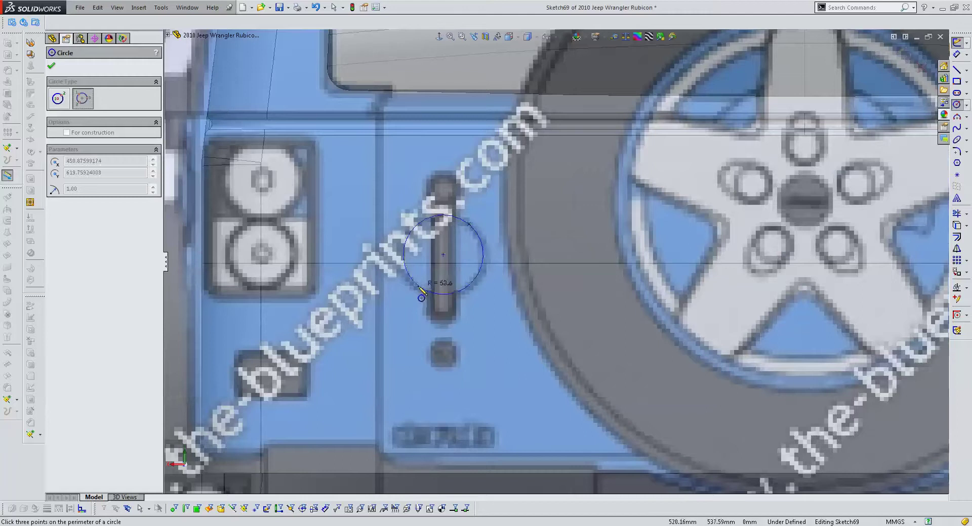
click(417, 288)
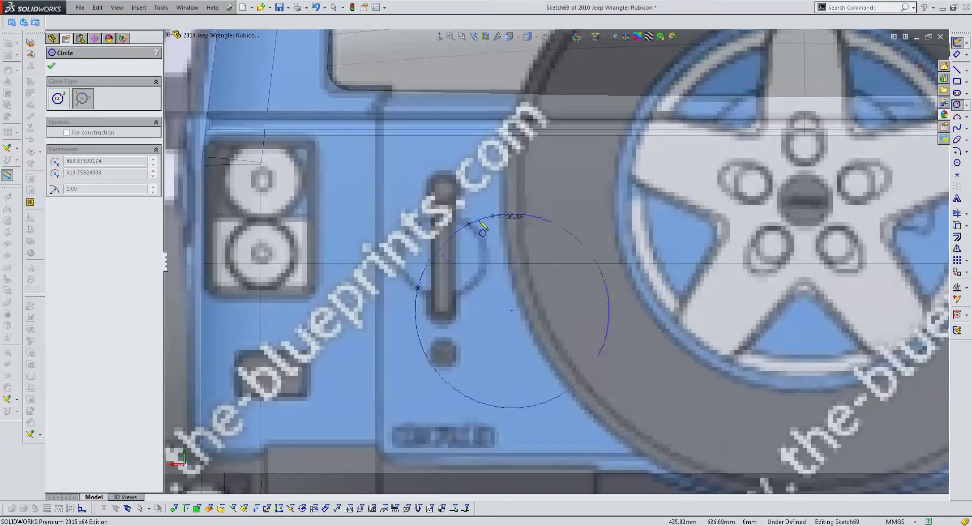
click(410, 239)
key(Escape)
- Dimension the circle to Ø110 mm and fix its centre point
click(956, 56)
click(461, 218)
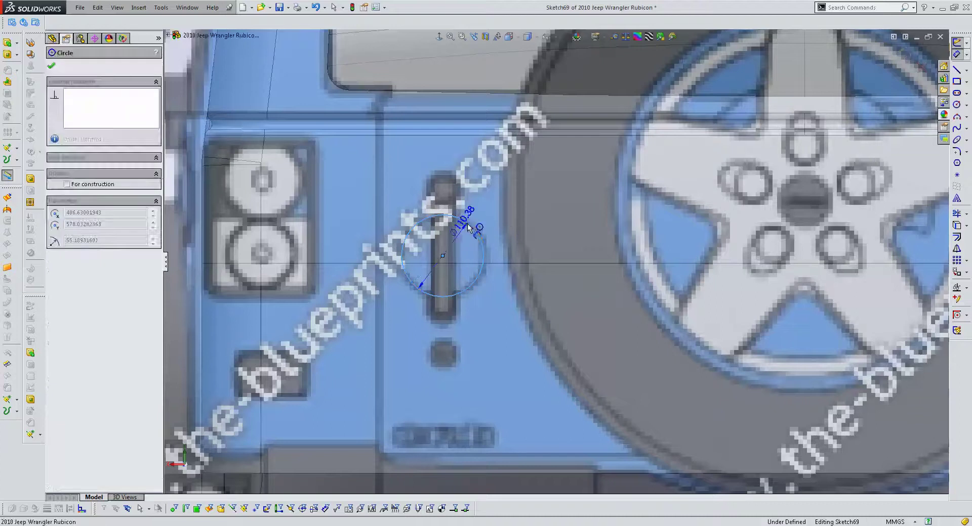
click(506, 208)
text(110)
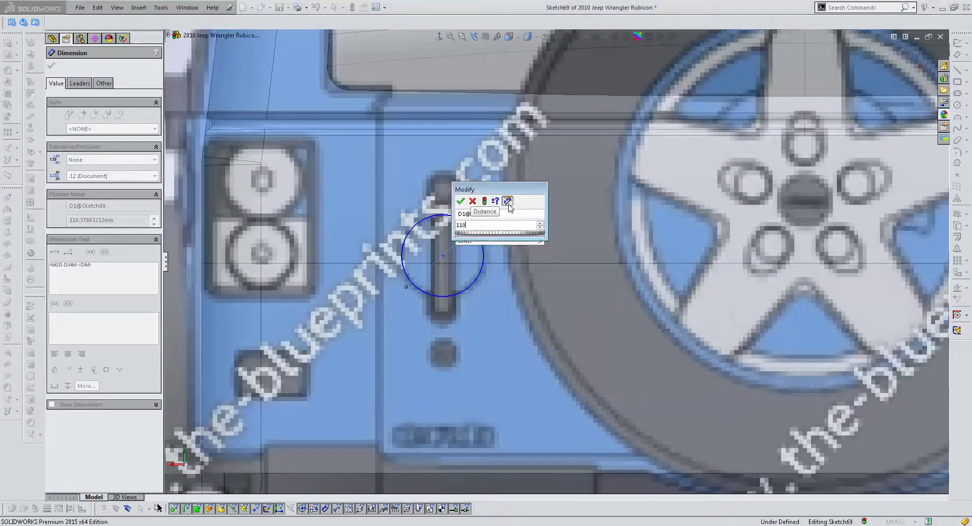
key(Return)
key(Escape)
scroll(573, 189, up, 2)
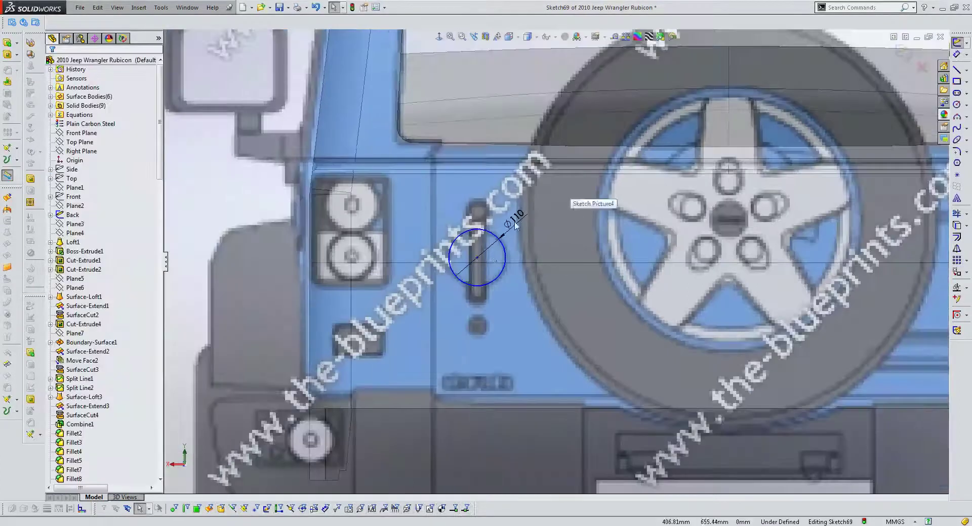
click(478, 258)
click(59, 170)
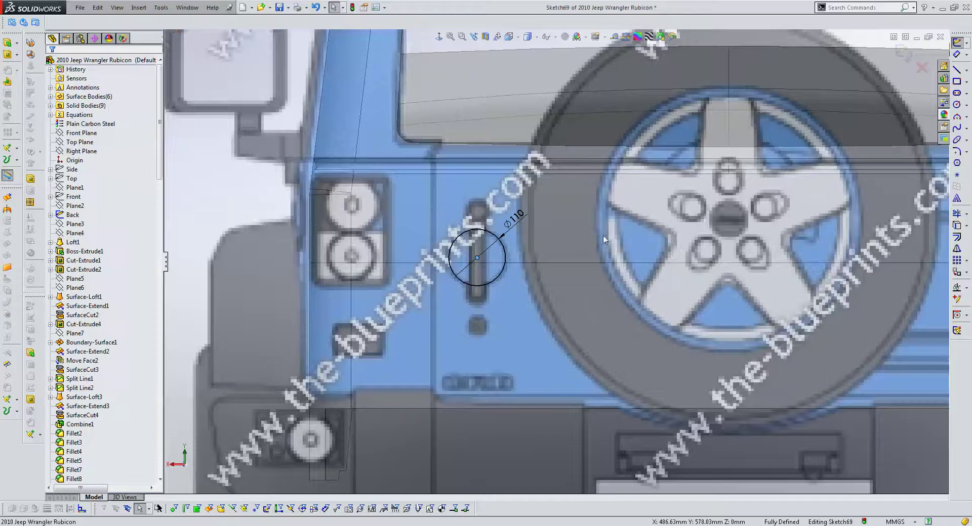
key(Escape)
- Orbit and zoom to fit the whole Jeep body in view
scroll(589, 236, up, 3)
mouse_move(507, 236)
middle_down()
mouse_move(588, 236)
mouse_move(632, 273)
middle_up()
scroll(589, 236, down, 2)
scroll(588, 236, down, 2)
scroll(588, 236, down, 1)
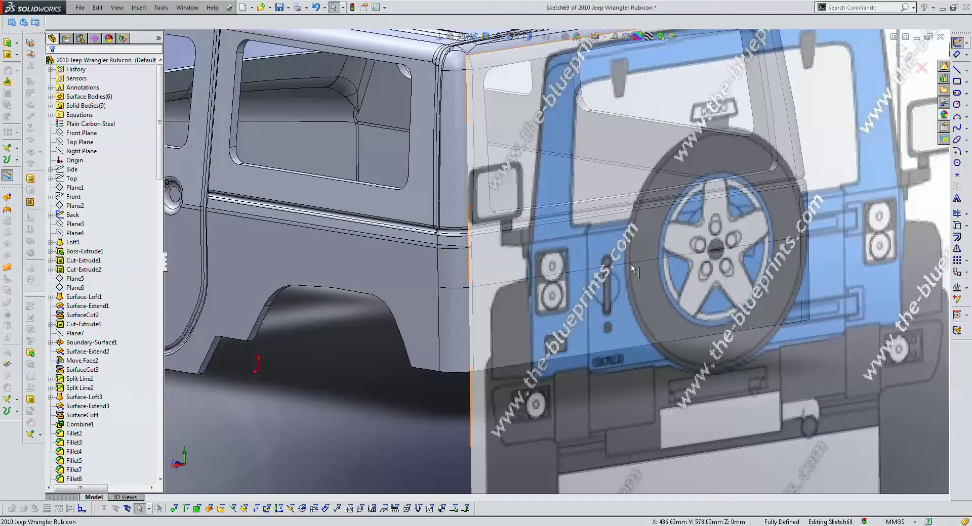
middle_click(558, 272)
scroll(559, 271, down, 3)
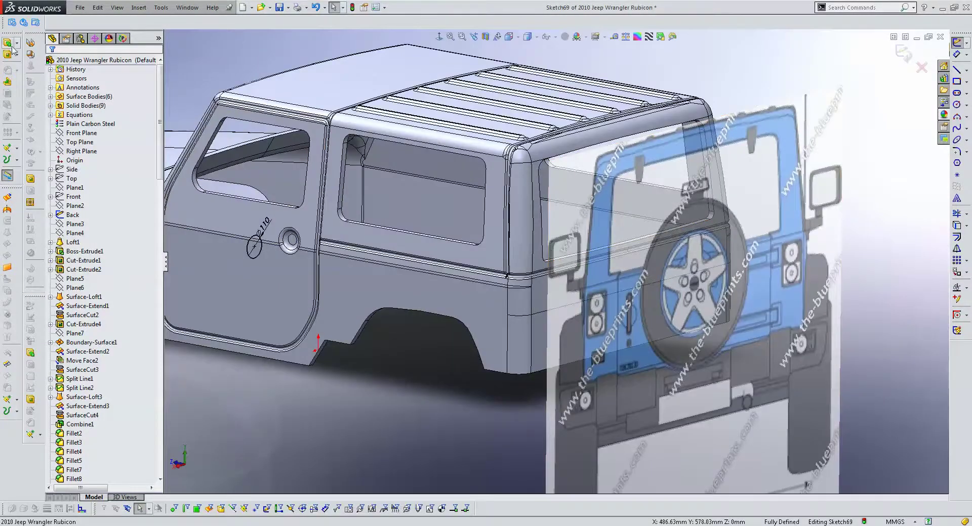
- Extrude the Ø110 circle as a boss starting at a 1900 mm offset
click(104, 94)
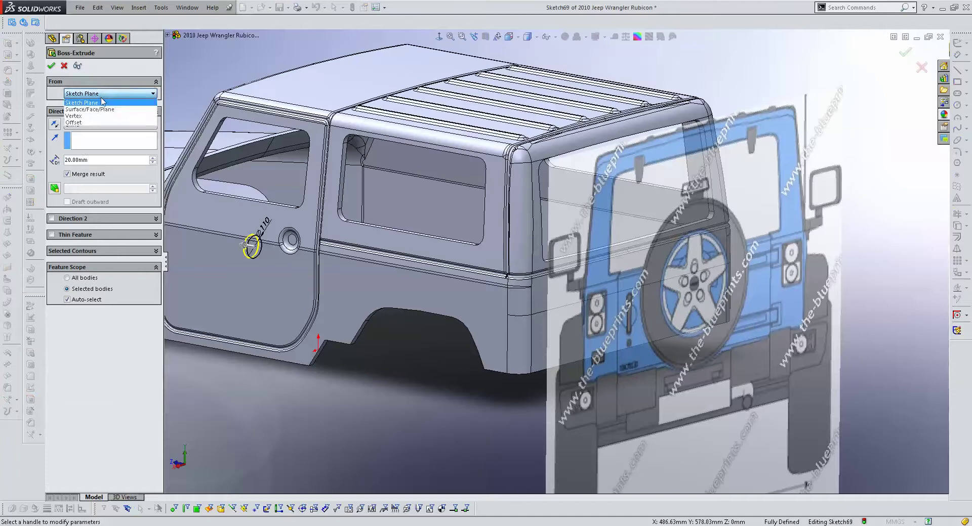
click(92, 123)
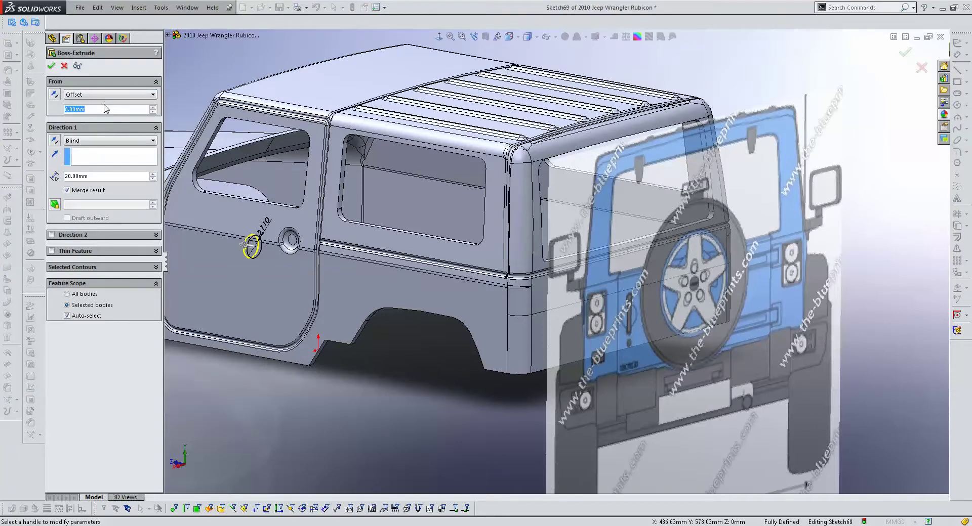
text(200)
key(Return)
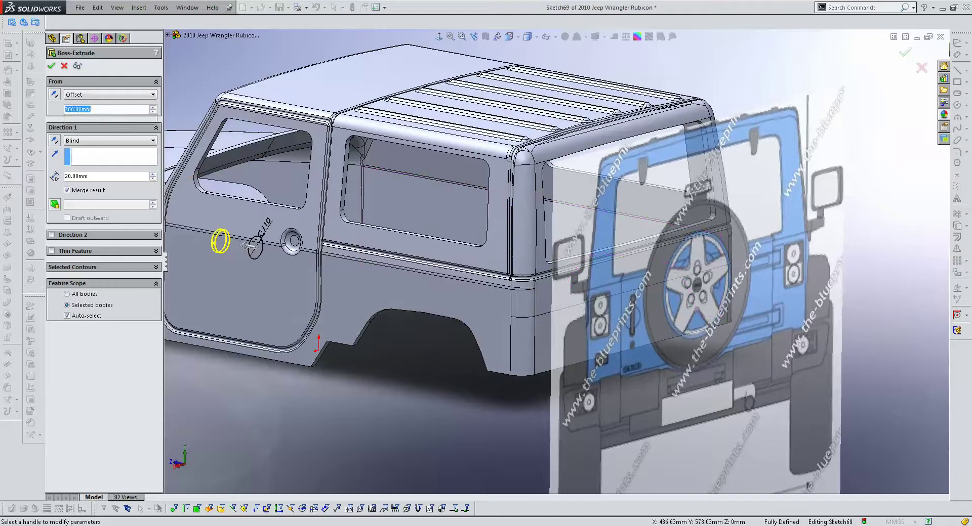
text(2000)
key(Return)
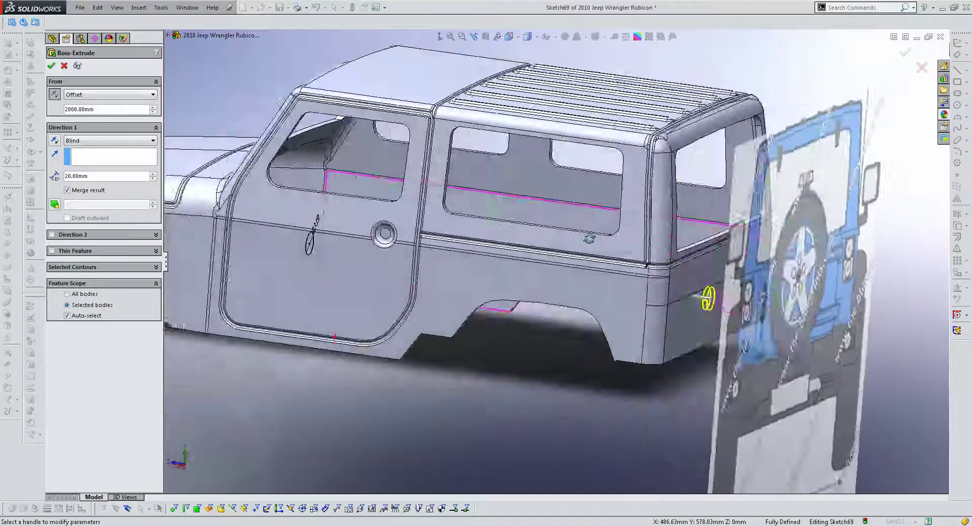
middle_drag(456, 253, 557, 263)
scroll(658, 304, down, 5)
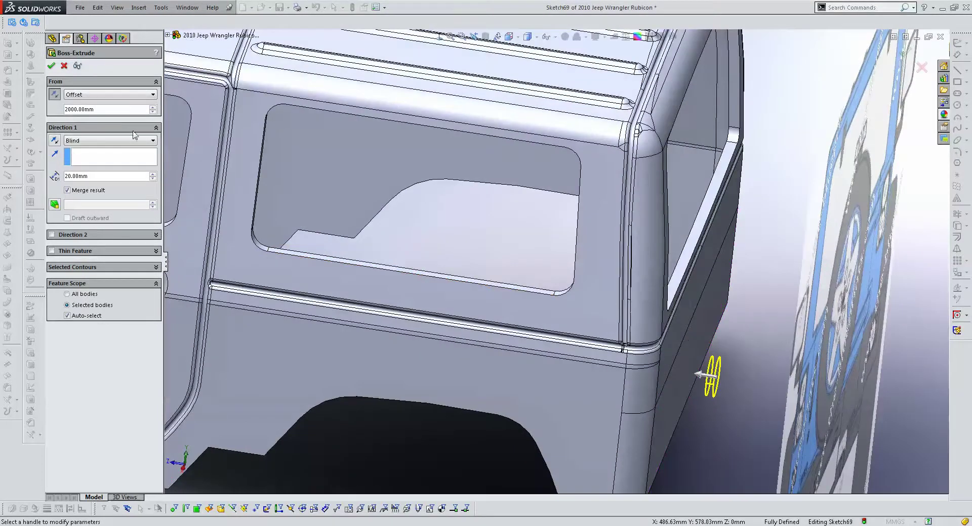
text(1800)
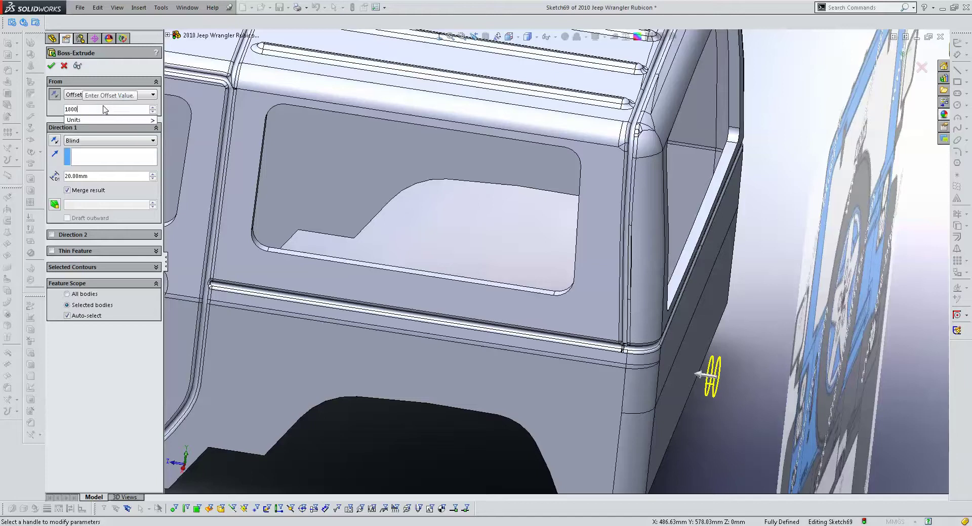
key(Return)
text(190)
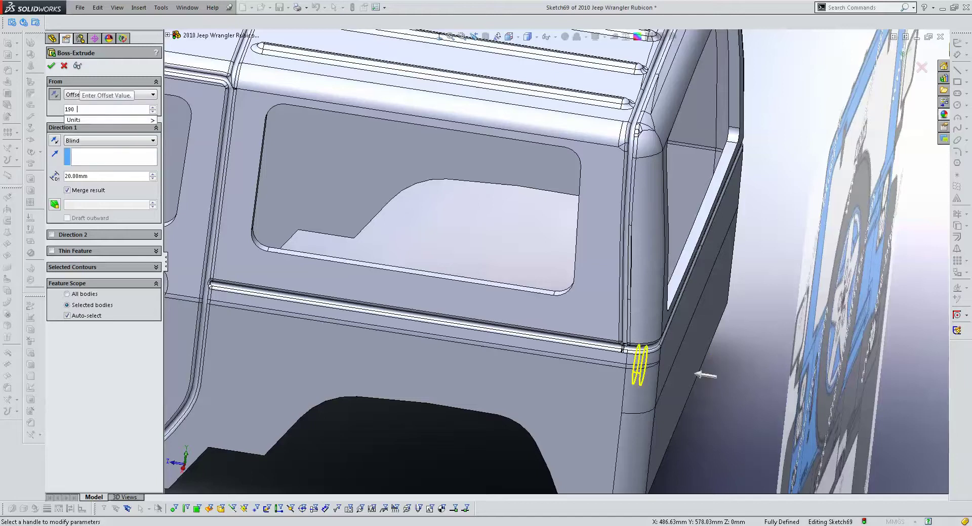
key(Return)
scroll(690, 296, down, 2)
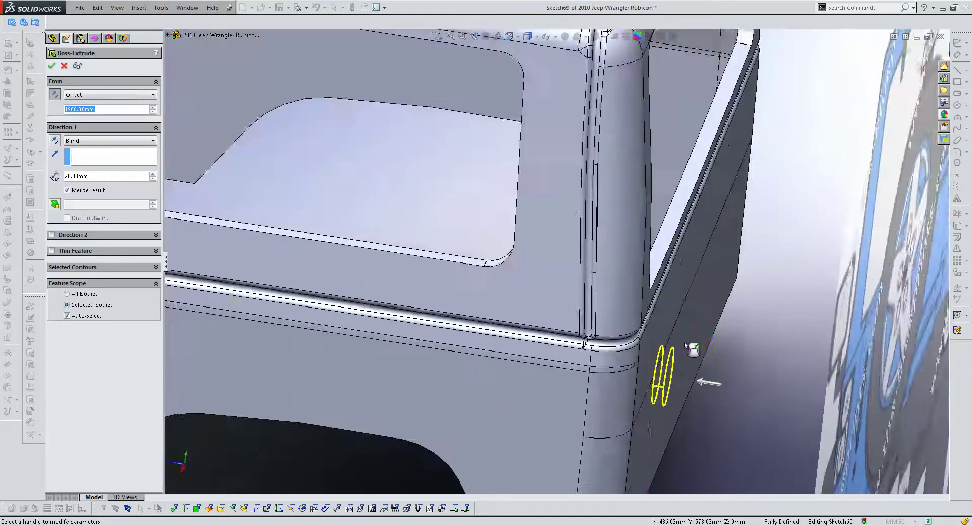
scroll(690, 296, down, 2)
scroll(690, 296, down, 2)
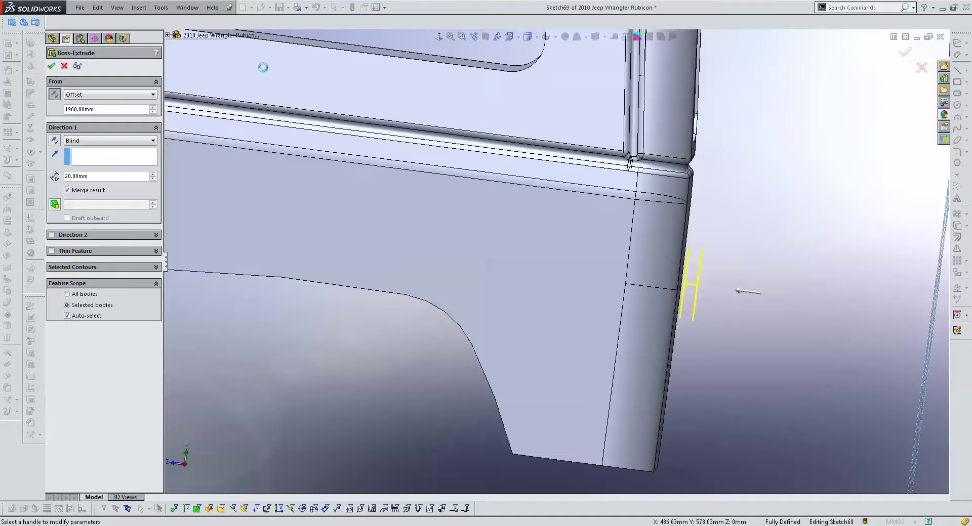
- Edit Boss-Extrude13 to increase its extrusion depth
click(449, 34)
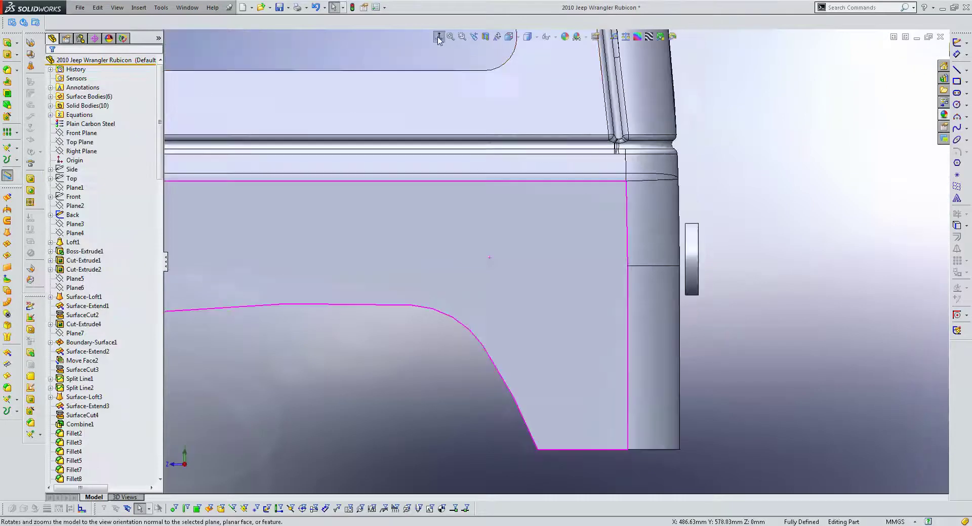
click(693, 253)
click(719, 193)
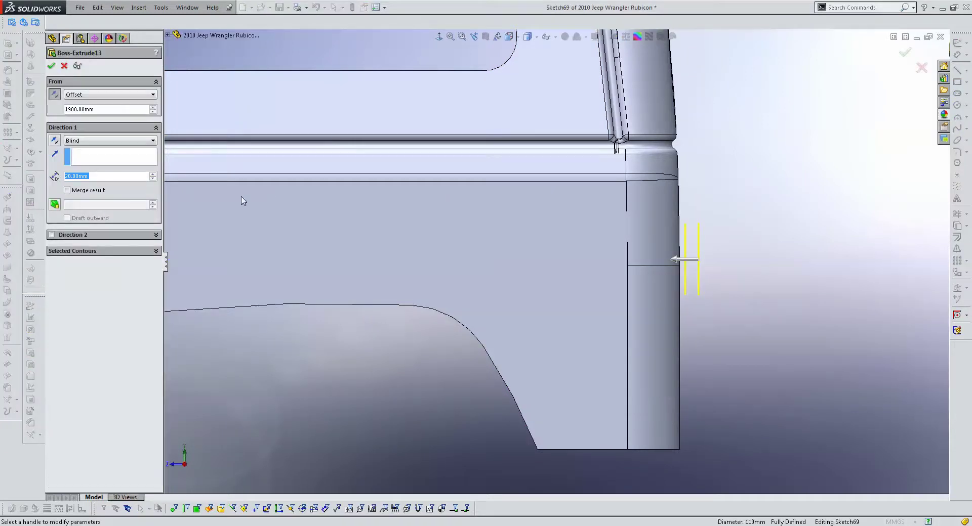
key(Up)
key(Up)
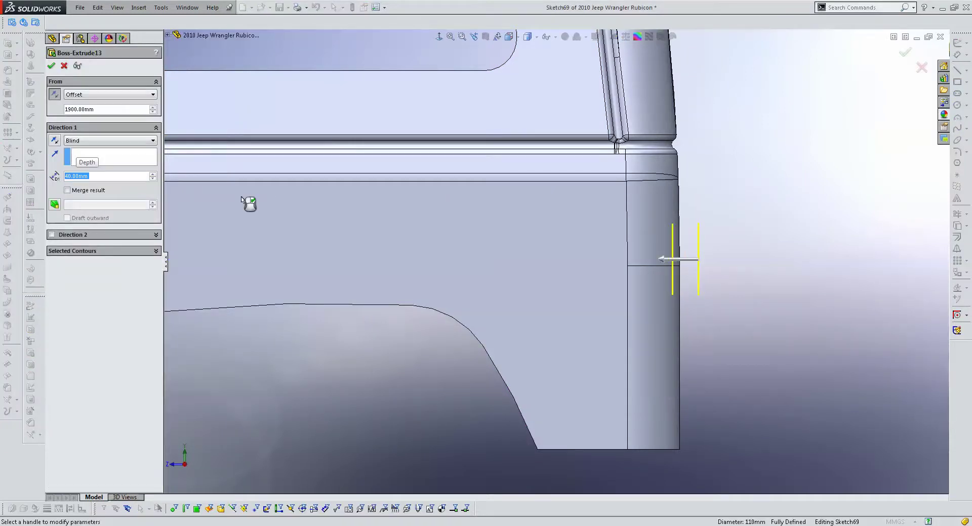
key(Up)
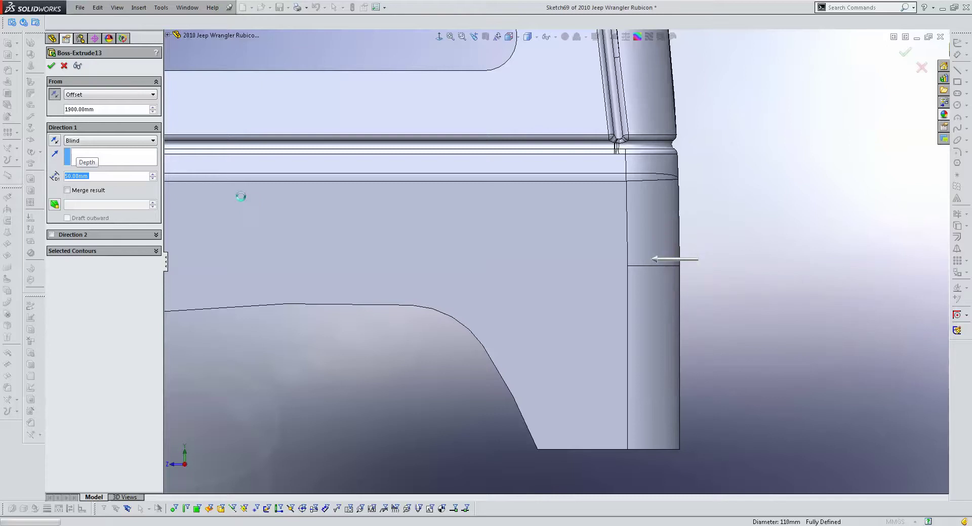
right_click(248, 202)
middle_drag(701, 256, 666, 262)
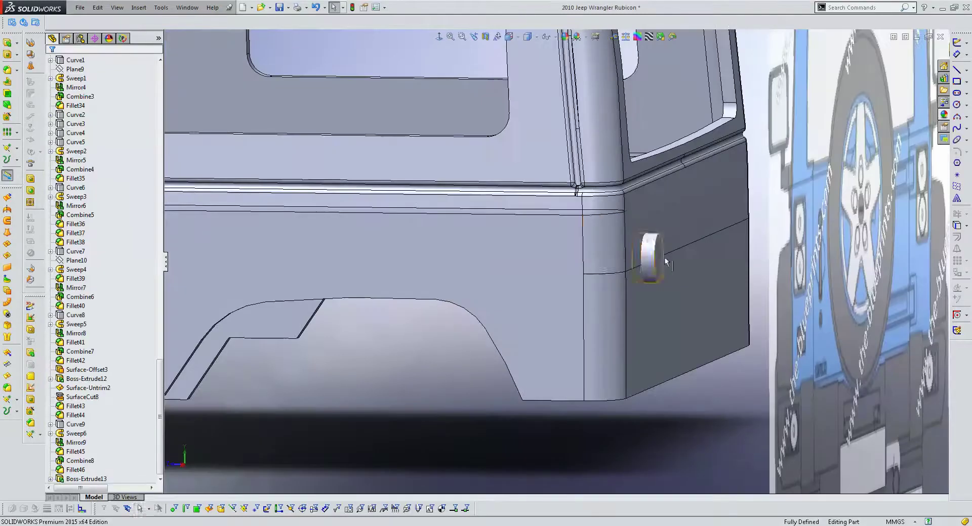
- Isolate the boss, cancel its fillet, and show the hidden Fillet46 body
right_click(602, 241)
click(628, 253)
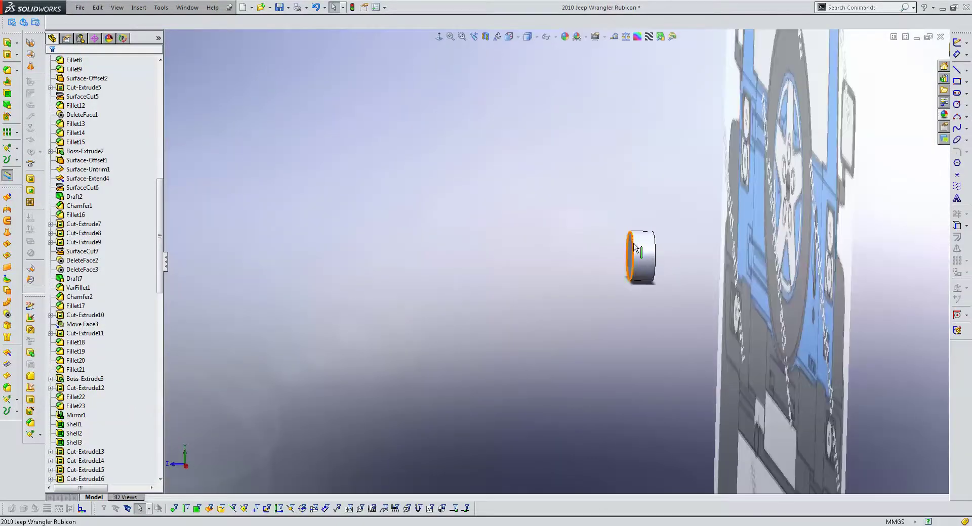
click(634, 247)
click(7, 71)
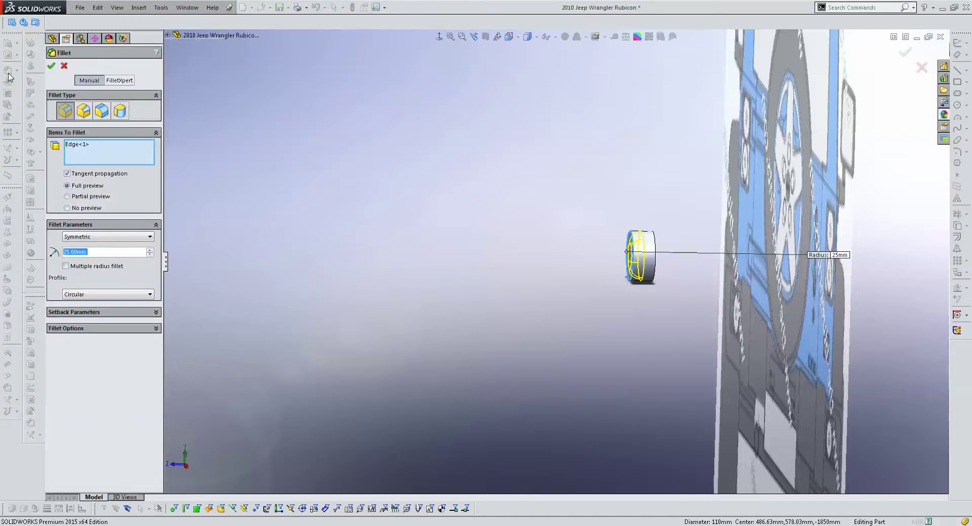
click(7, 74)
drag(161, 176, 84, 101)
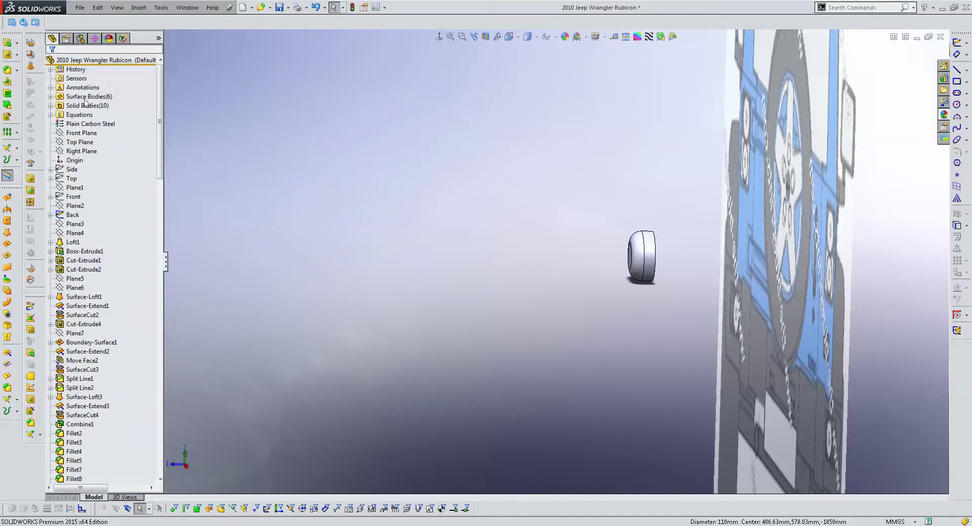
click(51, 105)
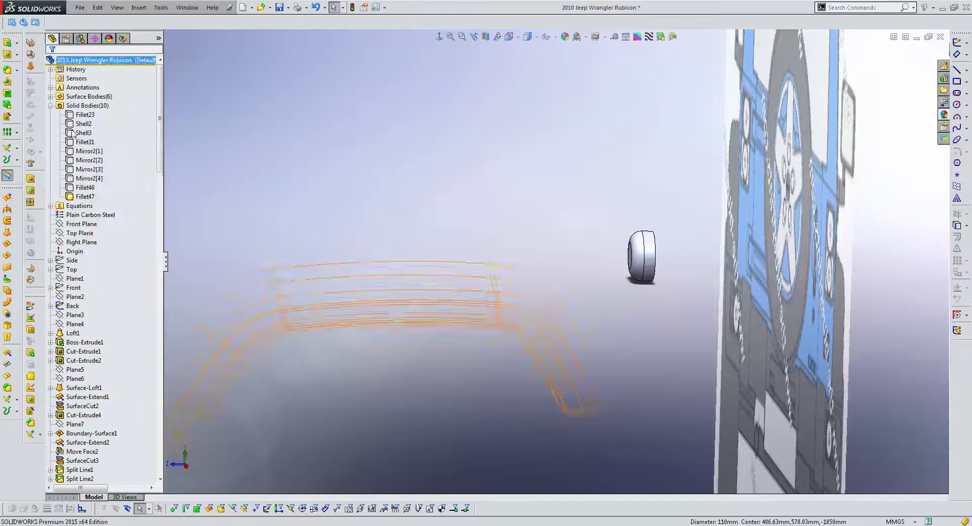
right_click(85, 169)
click(147, 167)
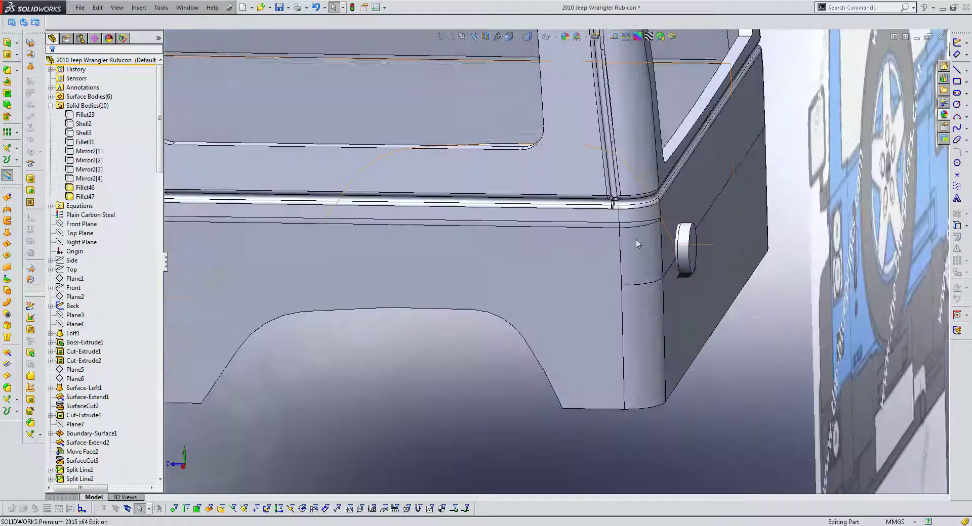
- Subtract cylinder Fillet47 from main body Fillet46 with Combine
click(137, 9)
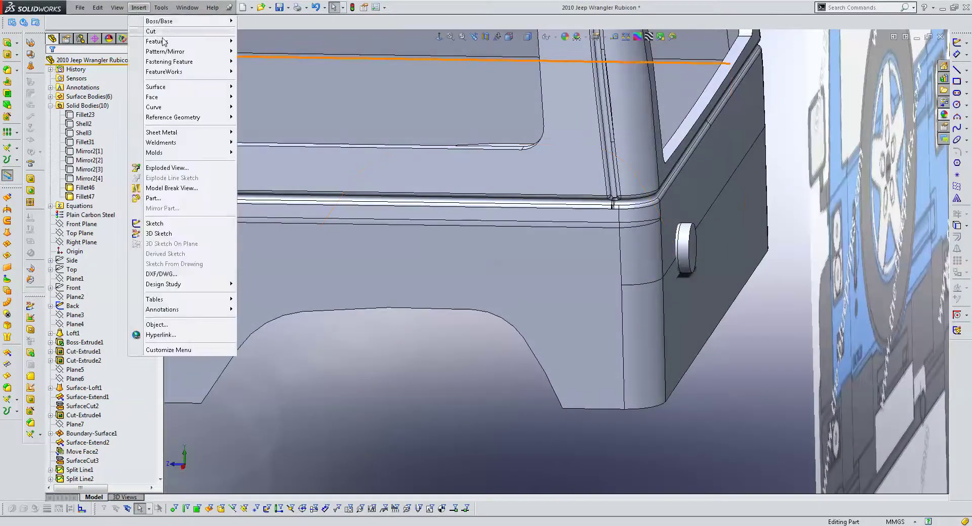
click(280, 205)
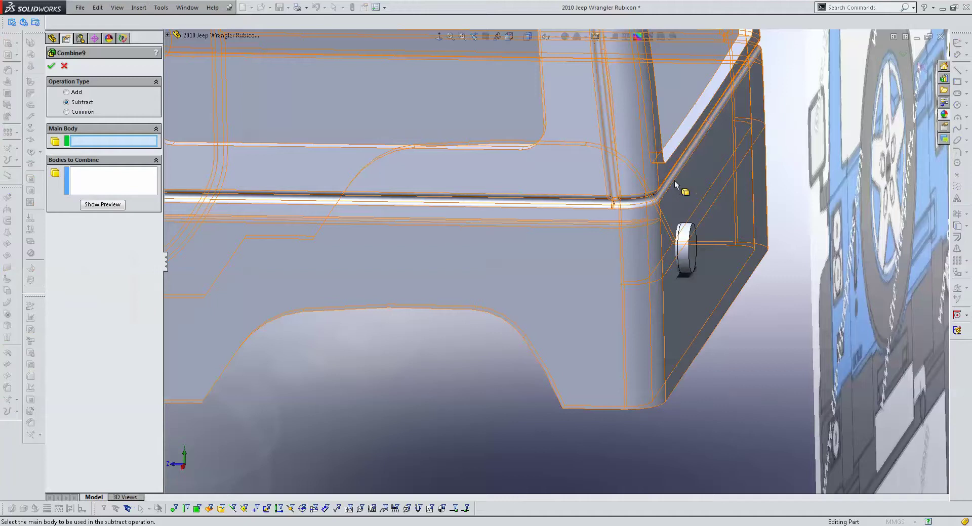
click(549, 172)
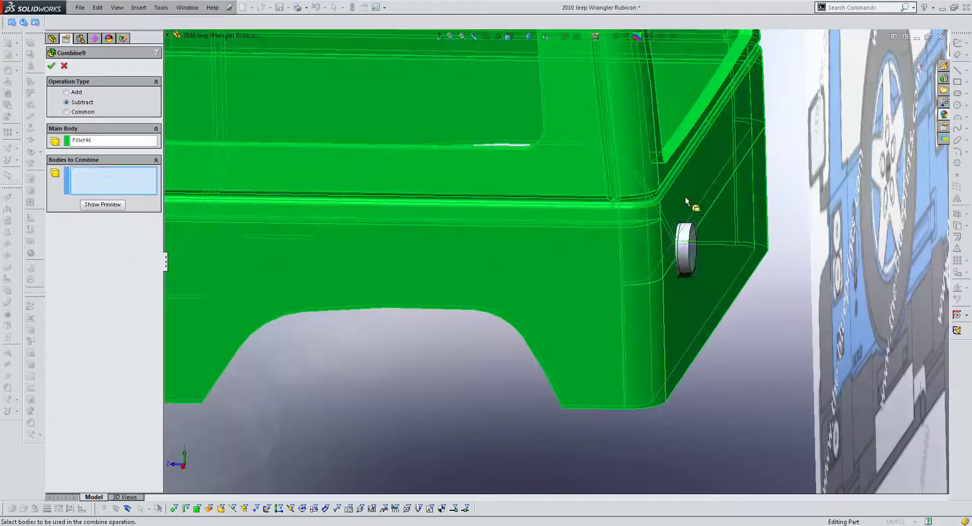
click(685, 243)
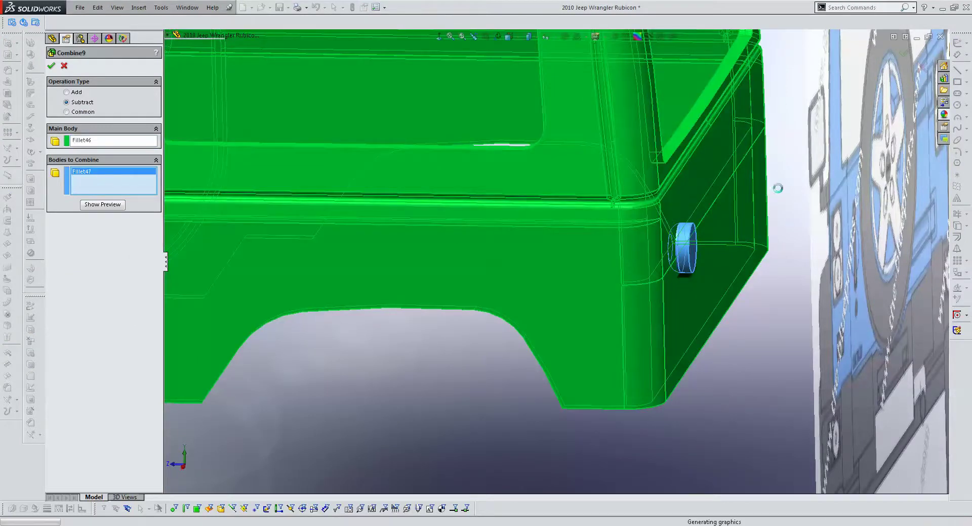
scroll(650, 229, down, 3)
scroll(651, 229, down, 3)
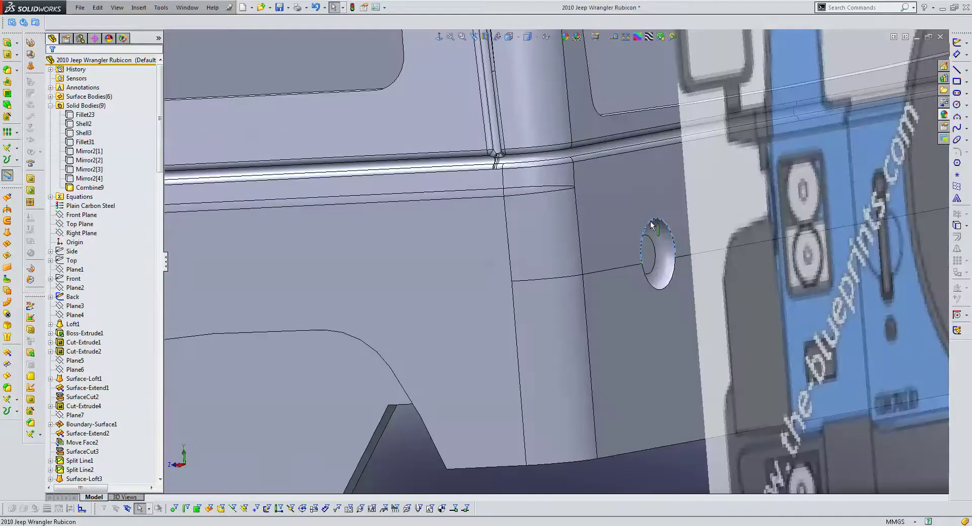
- Round the new hole's edge with a 25 mm fillet
click(7, 70)
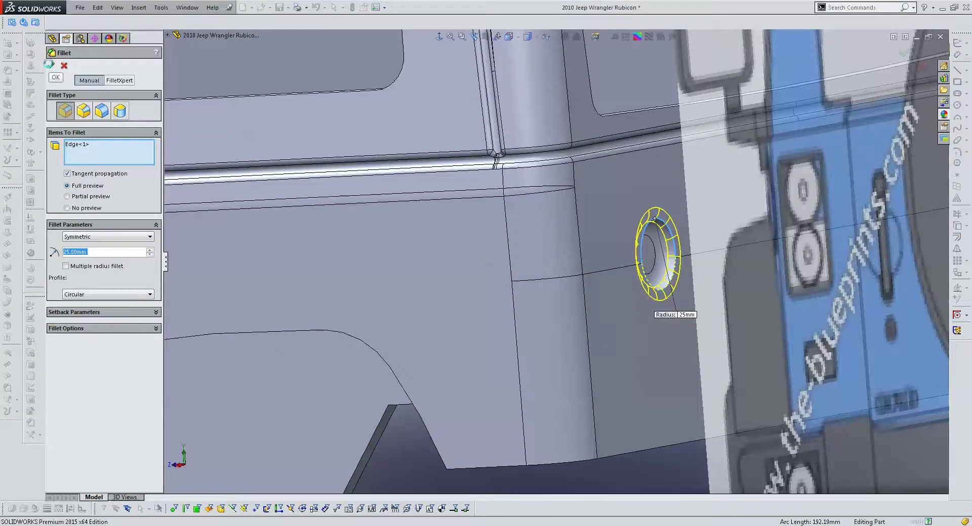
click(49, 63)
scroll(639, 203, up, 5)
- Orbit to a straight back view of the Jeep body and collapse the Solid Bodies list
scroll(638, 202, down, 2)
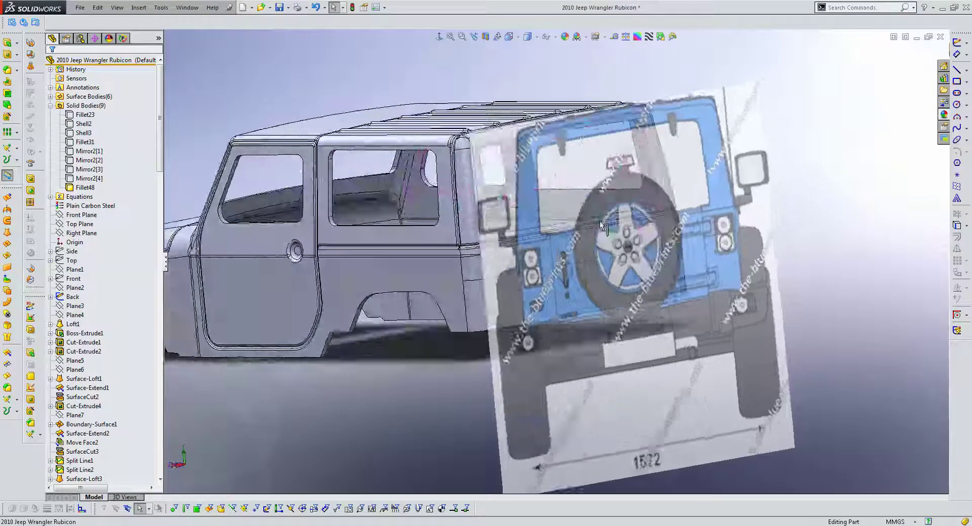
scroll(599, 221, down, 3)
scroll(502, 247, up, 3)
mouse_move(502, 247)
middle_down()
mouse_move(608, 202)
mouse_move(439, 180)
middle_up()
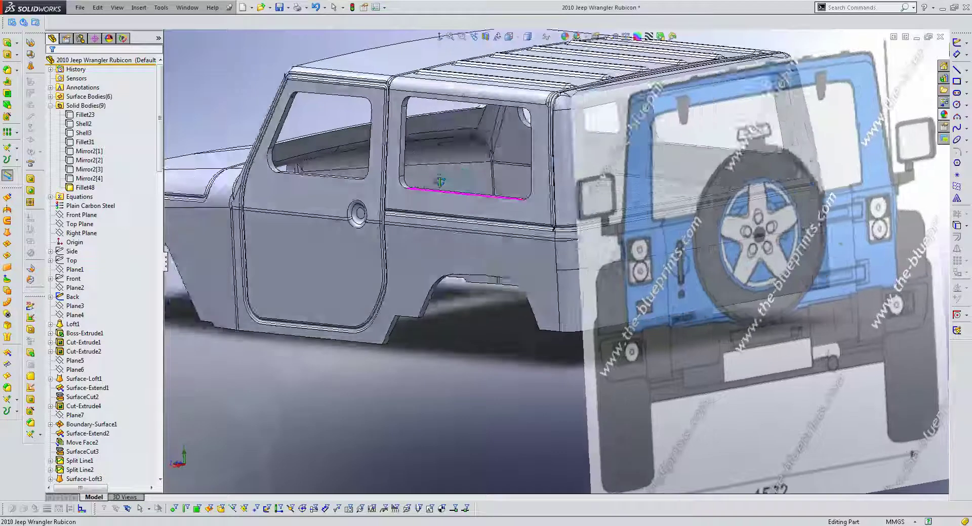
scroll(440, 181, up, 2)
middle_drag(440, 181, 425, 177)
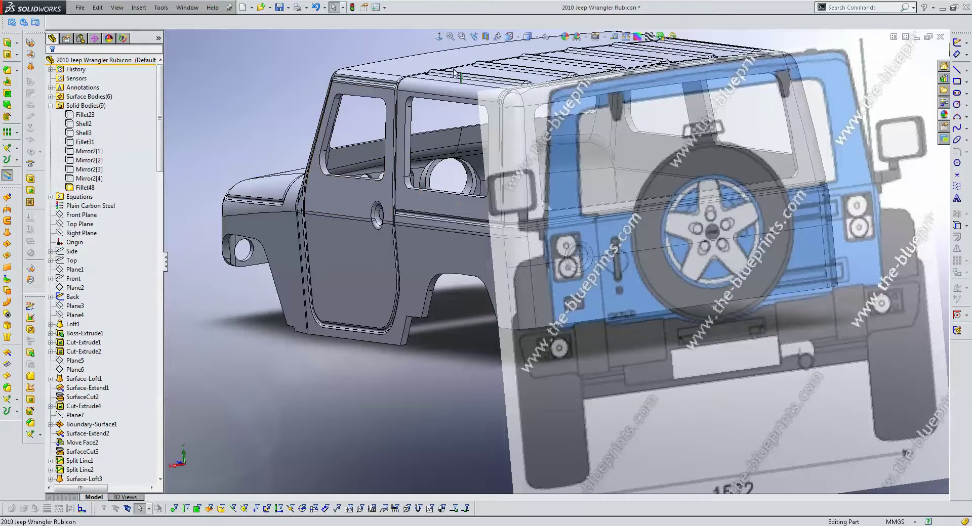
key(ctrl+2)
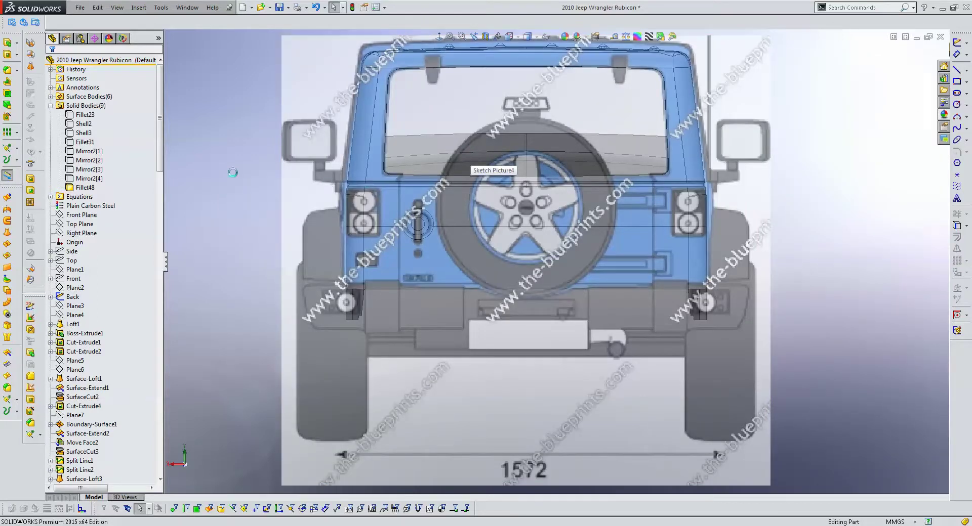
key(shift+c)
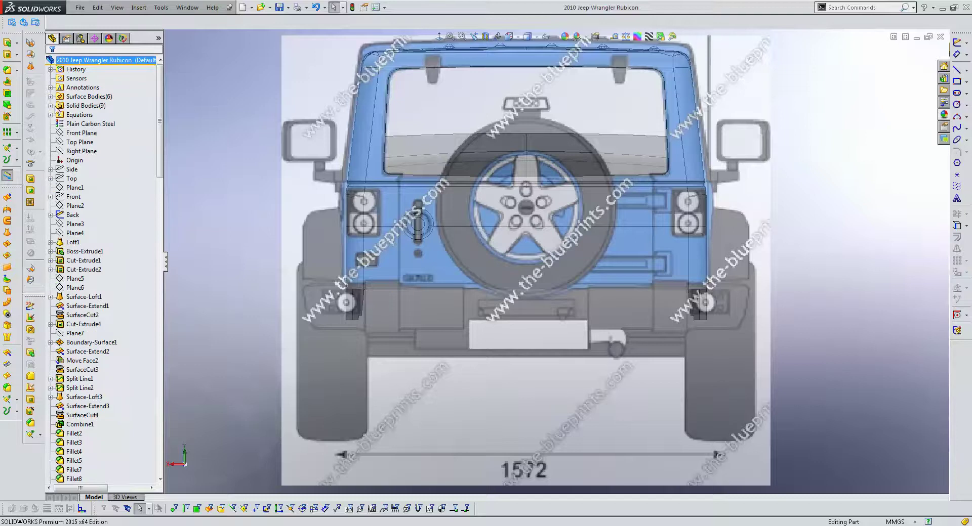
- On the Front Plane, sketch a vertical line beside the tailgate handle and fix it
click(81, 132)
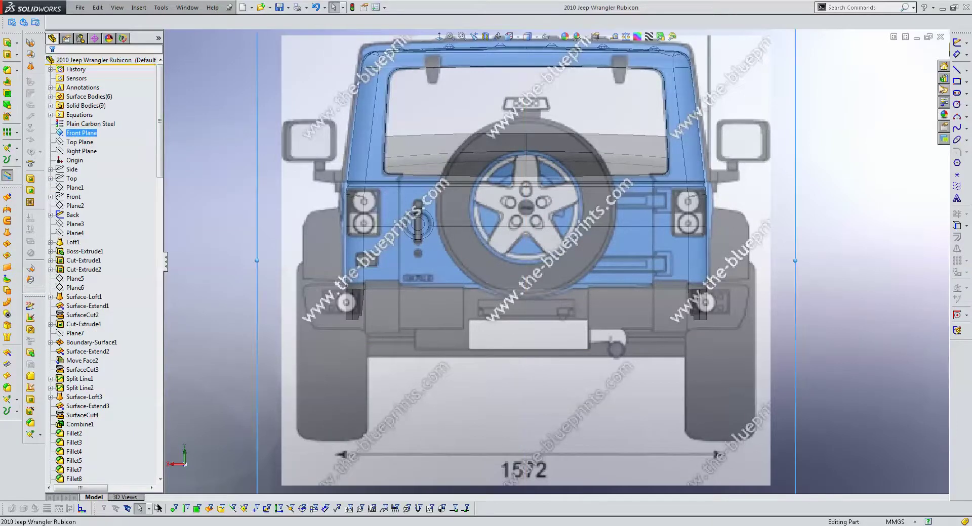
click(966, 69)
scroll(401, 210, down, 5)
scroll(362, 191, down, 3)
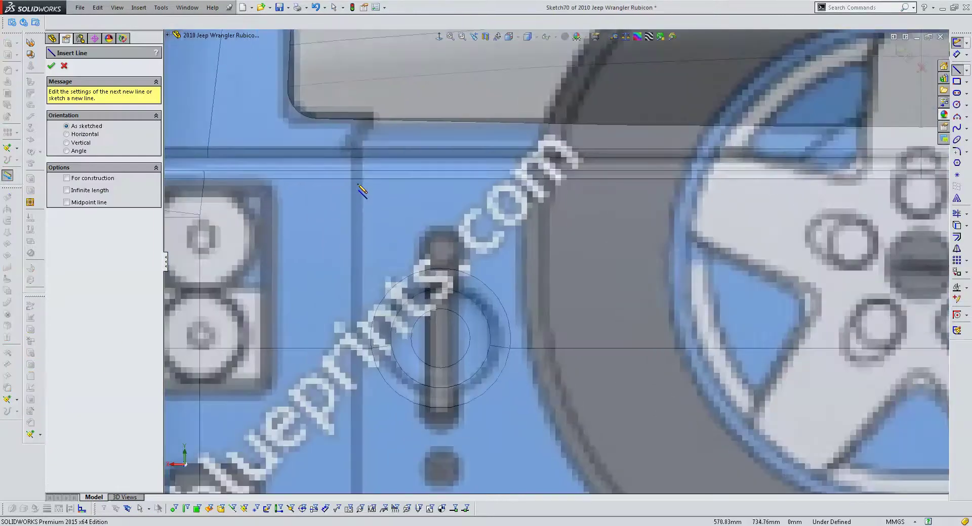
drag(360, 152, 360, 271)
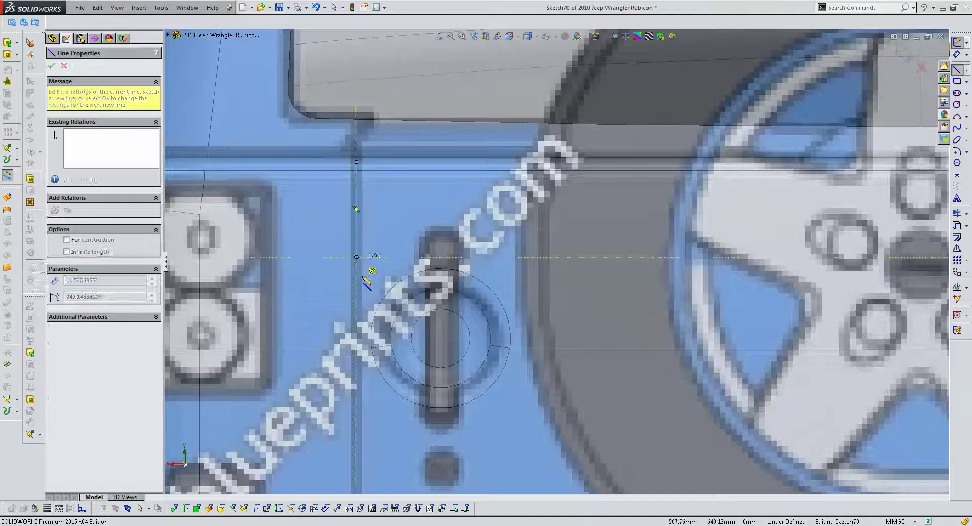
key(Escape)
scroll(455, 236, up, 2)
scroll(454, 237, up, 2)
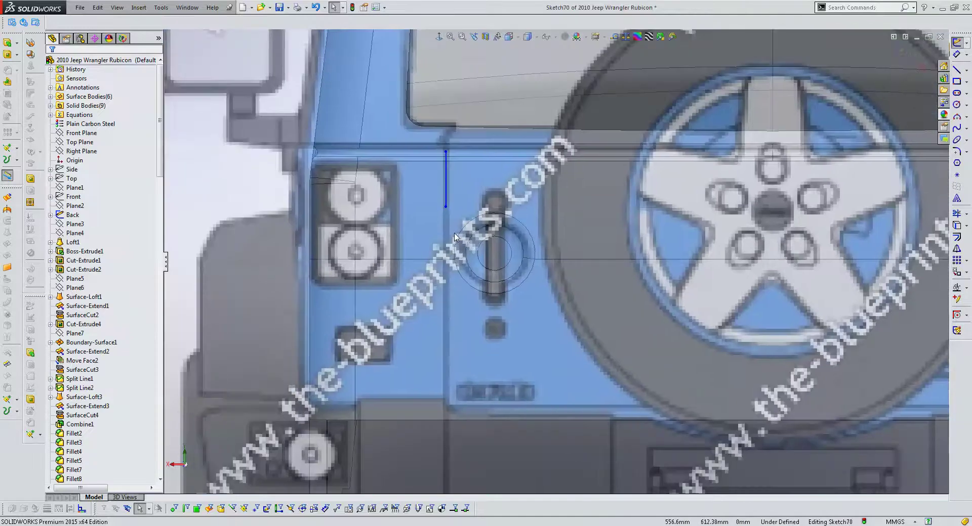
click(446, 195)
click(71, 195)
key(Escape)
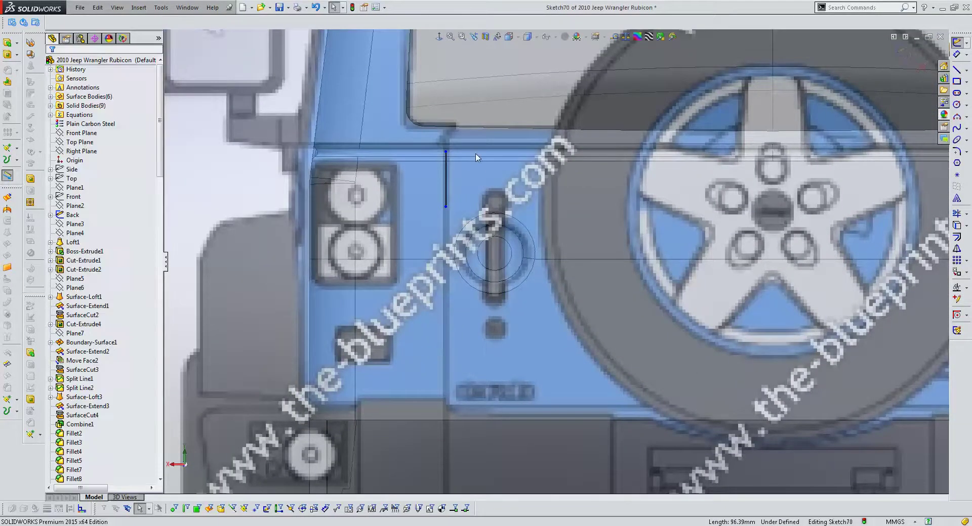
- Extend the line's lower endpoint down to the bumper and close Sketch70
scroll(117, 389, down, 8)
drag(161, 237, 161, 476)
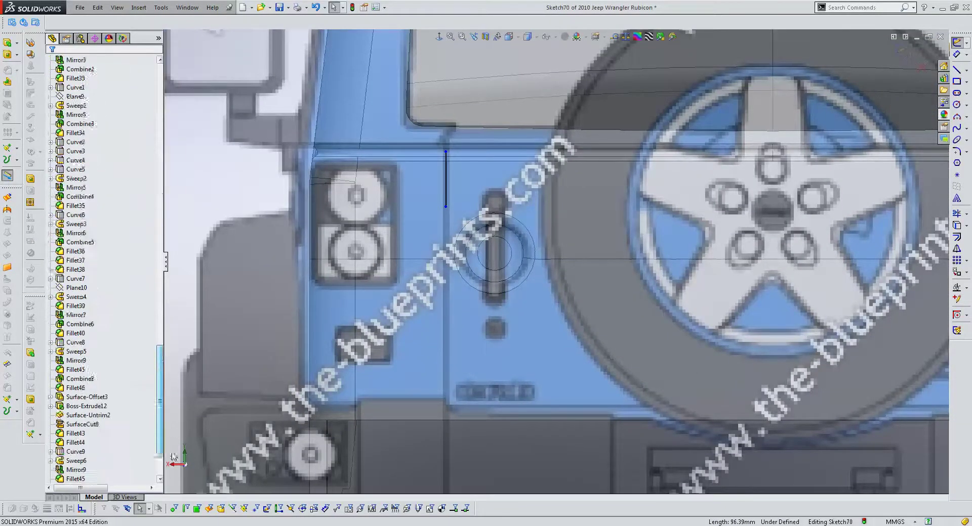
click(75, 443)
click(50, 408)
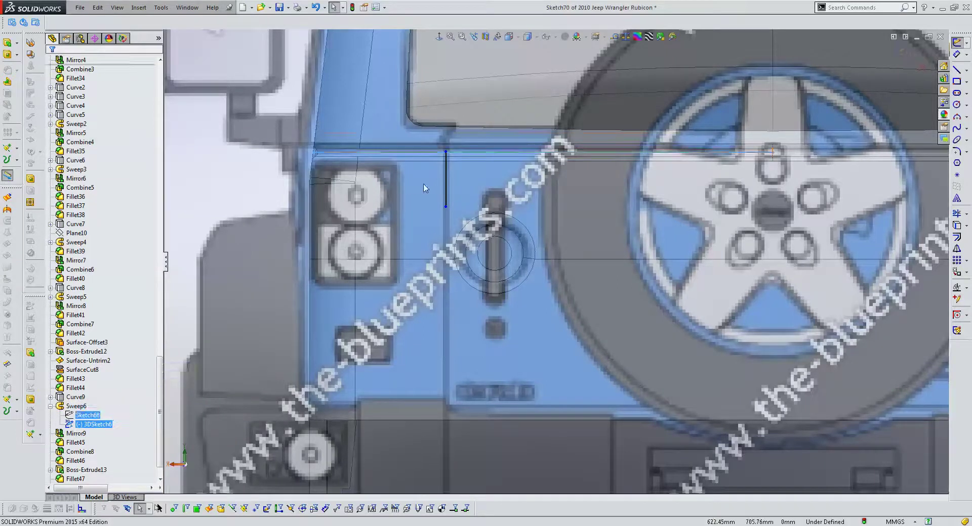
scroll(389, 162, down, 3)
click(482, 145)
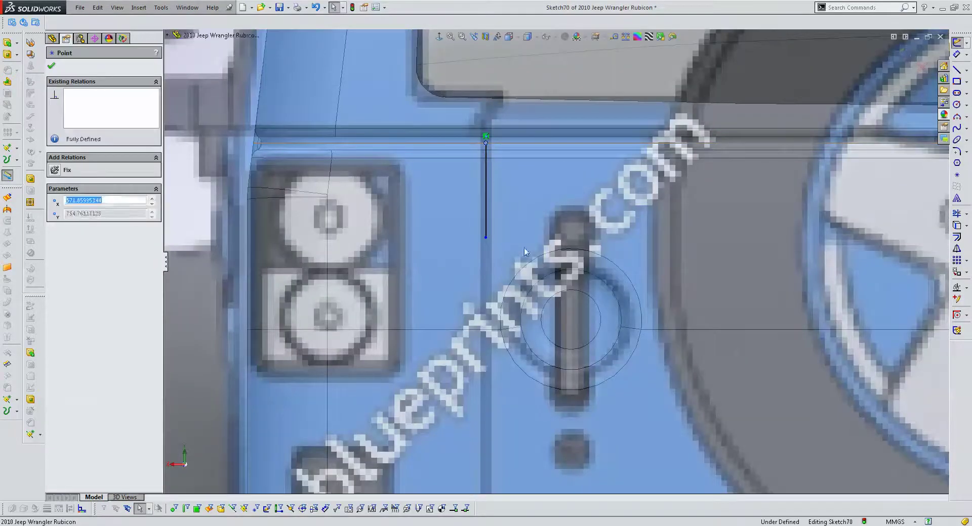
click(513, 263)
scroll(513, 263, down, 4)
scroll(513, 262, up, 4)
scroll(521, 271, up, 2)
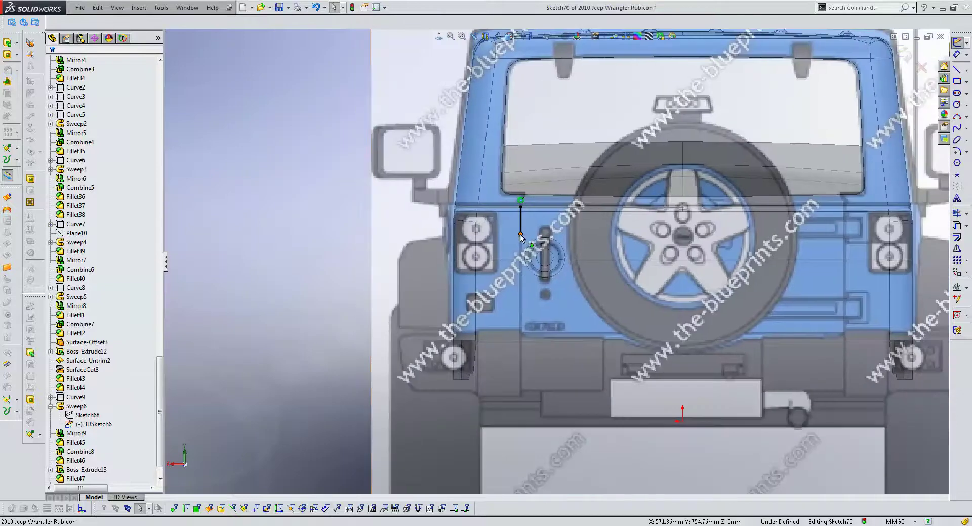
drag(521, 235, 521, 359)
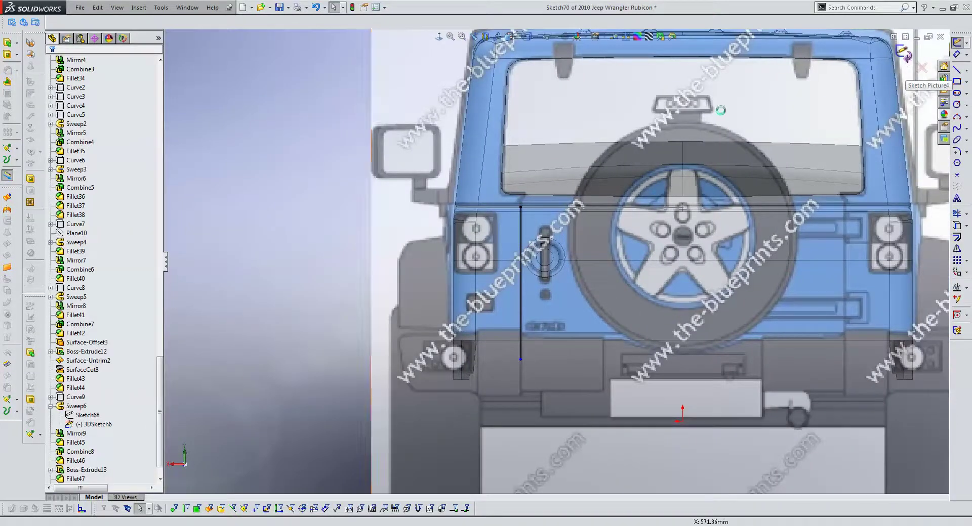
click(905, 54)
scroll(522, 263, up, 3)
- Hide the Back blueprint picture and orbit to a rear three-quarter view
middle_drag(521, 262, 148, 345)
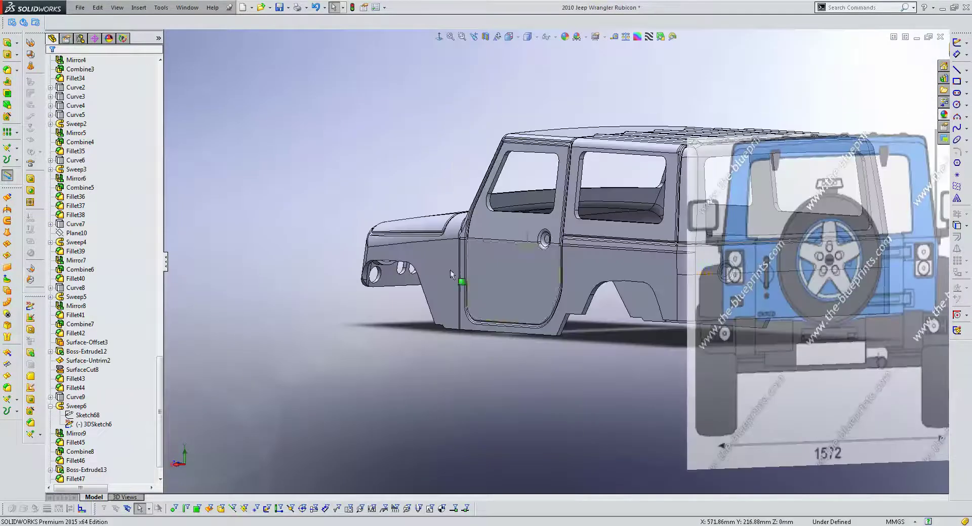
drag(160, 374, 161, 81)
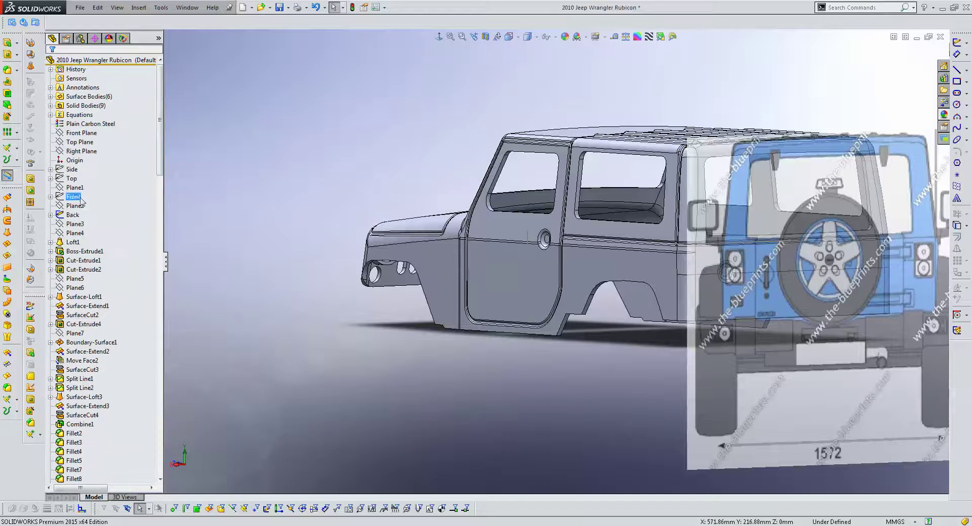
right_click(74, 215)
click(79, 198)
middle_drag(304, 213, 435, 243)
- Project Sketch70 onto the upper and lower rear body panels as Curve10
click(17, 413)
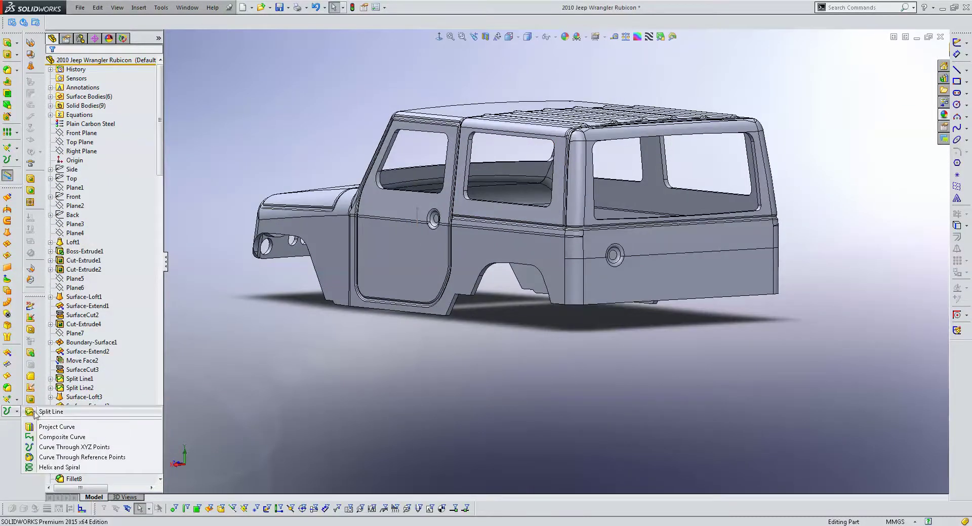
click(57, 427)
click(417, 219)
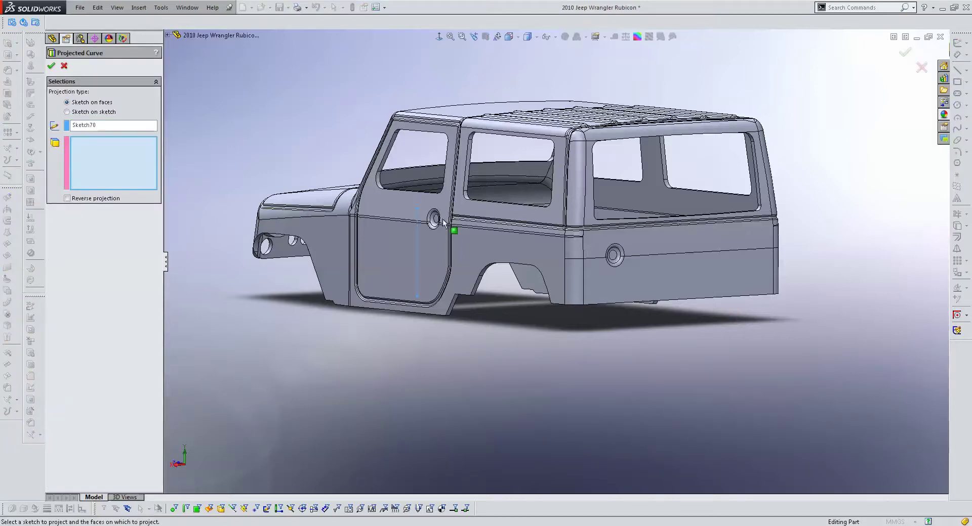
click(620, 246)
click(642, 273)
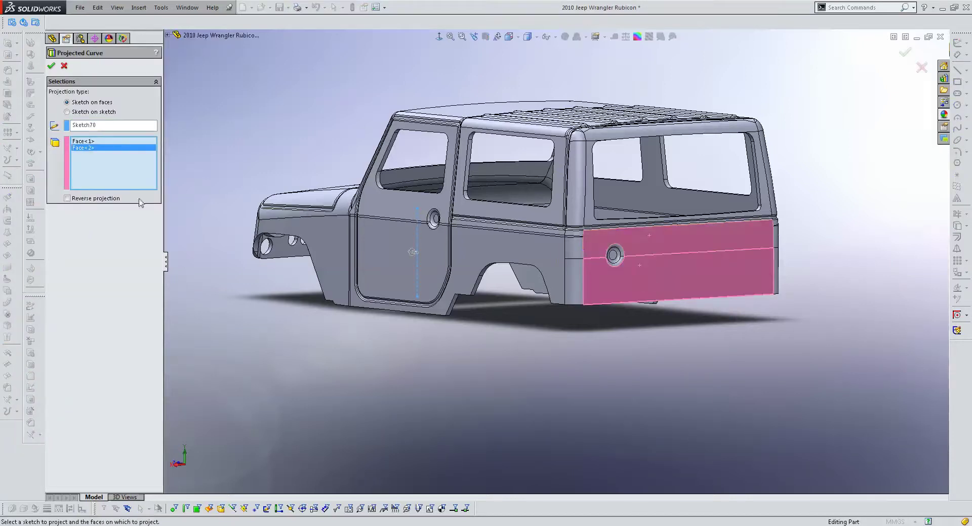
middle_drag(463, 250, 578, 266)
scroll(578, 260, down, 3)
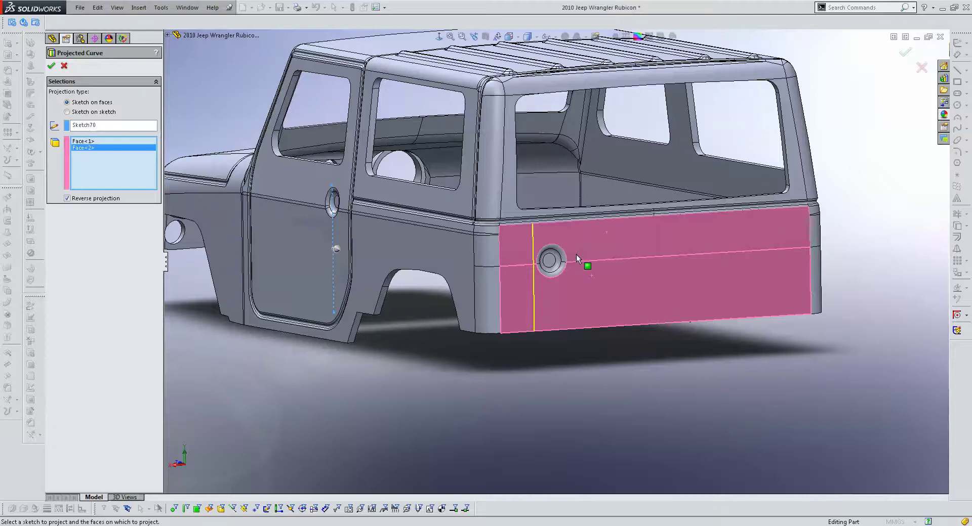
key(Return)
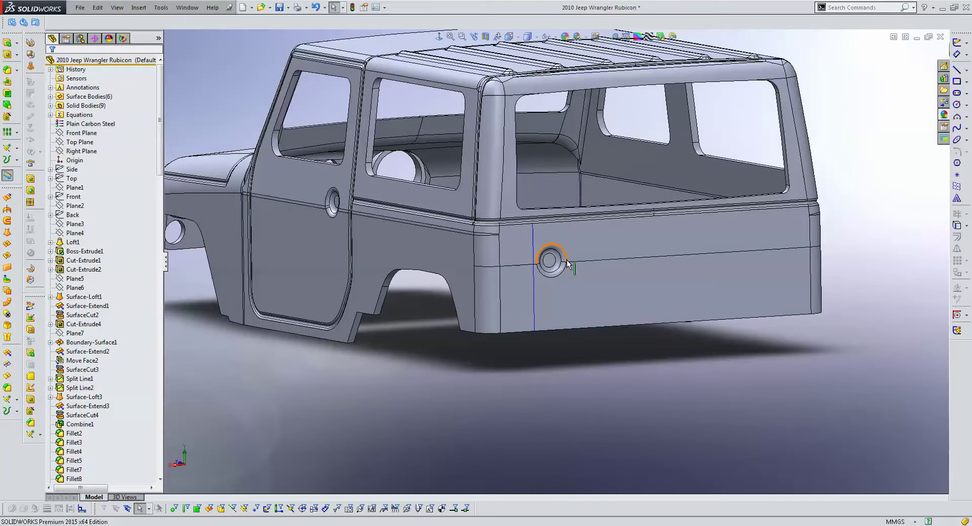
click(966, 44)
- In a new 3D sketch, extend the vertical groove line below the body
click(933, 53)
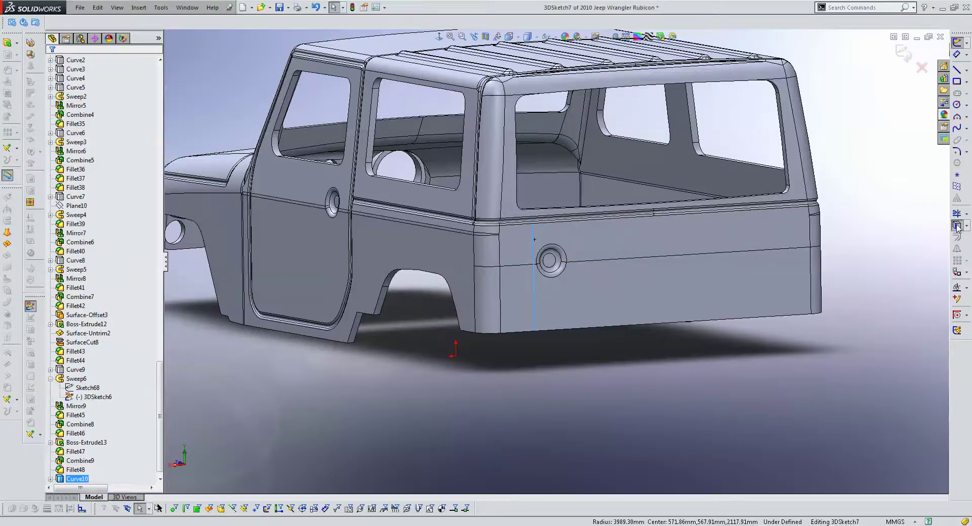
scroll(557, 222, down, 5)
scroll(518, 223, down, 3)
click(481, 186)
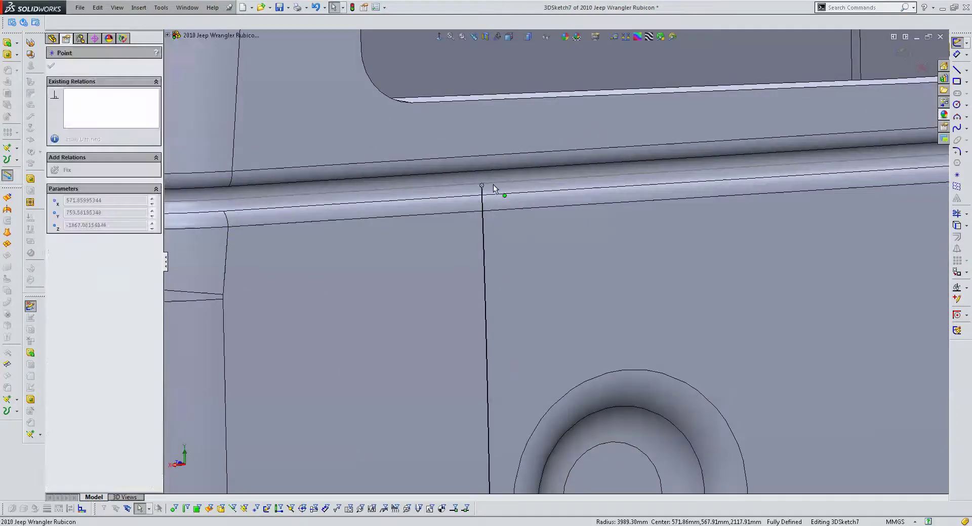
scroll(493, 188, up, 3)
scroll(516, 218, up, 2)
scroll(539, 264, down, 4)
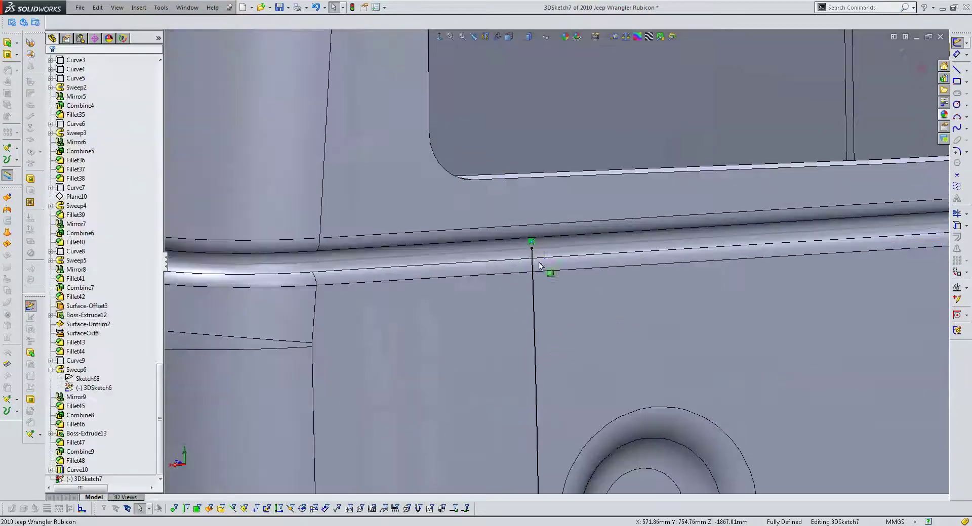
scroll(644, 330, up, 1)
scroll(644, 330, up, 5)
click(551, 316)
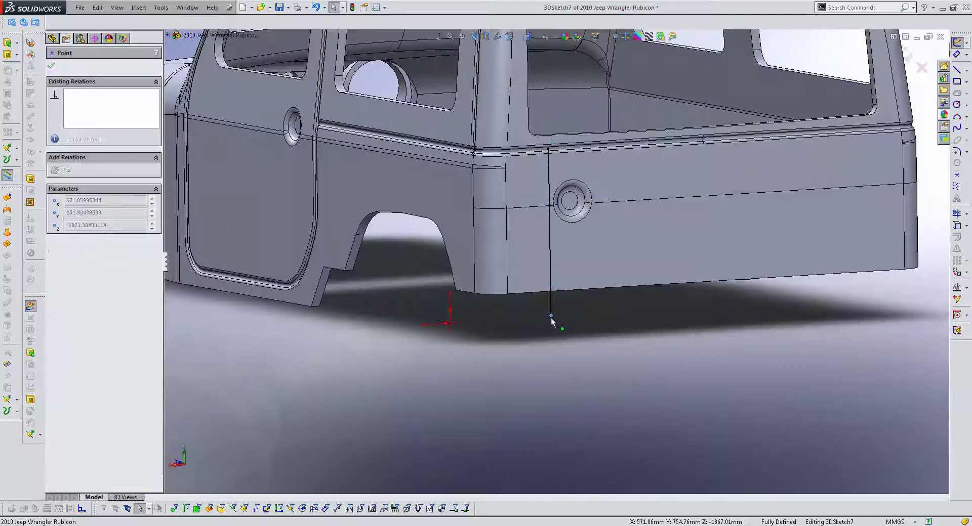
scroll(557, 263, up, 4)
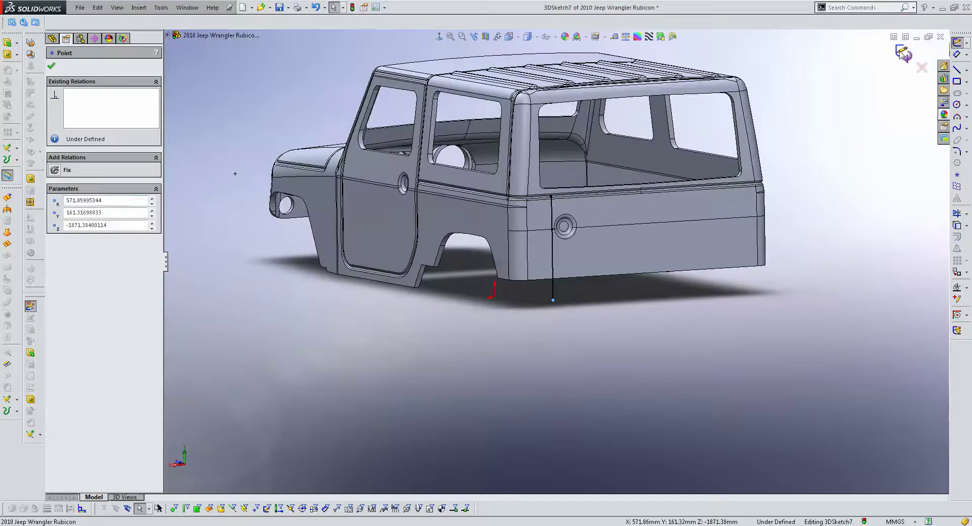
click(902, 55)
- Hide the Jeep body and horizontal line, then preview a plane at the vertical line's end
scroll(560, 278, down, 3)
right_click(586, 236)
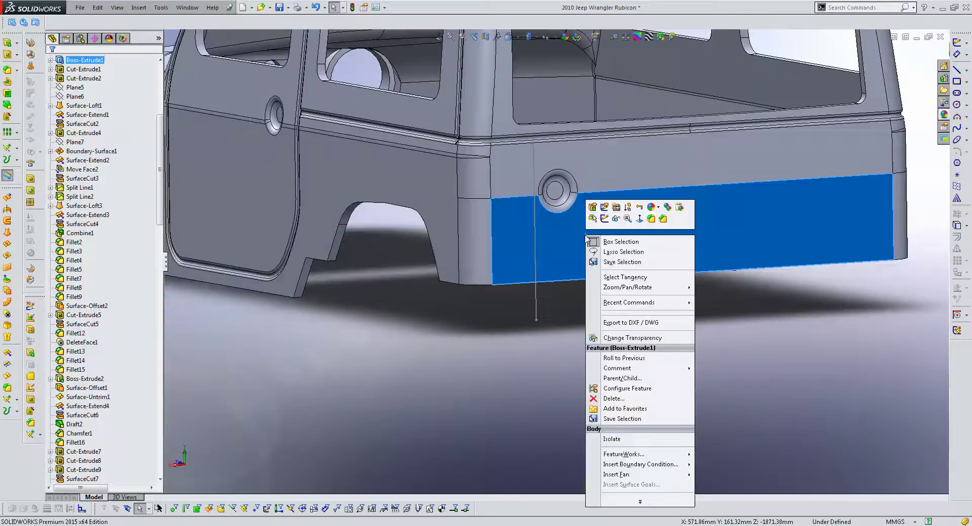
click(615, 219)
key(z)
click(578, 186)
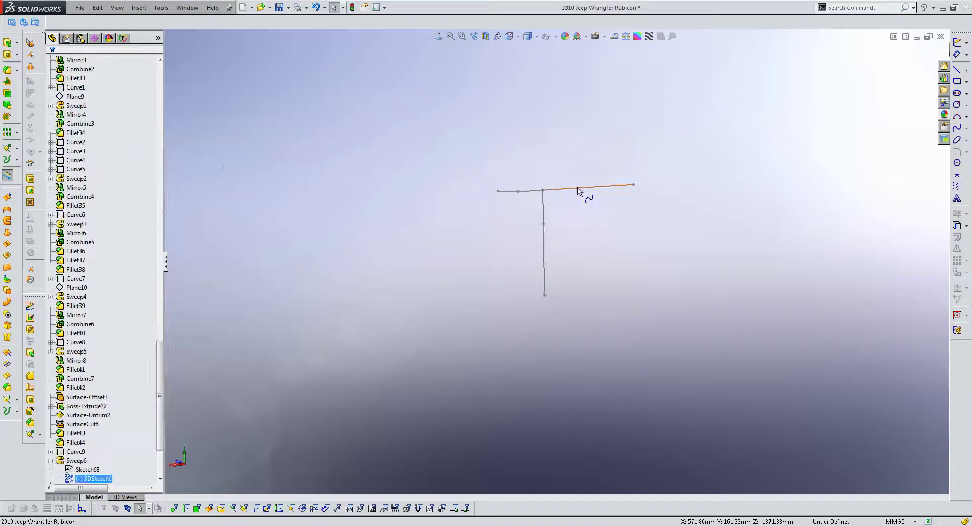
right_click(577, 187)
click(585, 162)
click(546, 292)
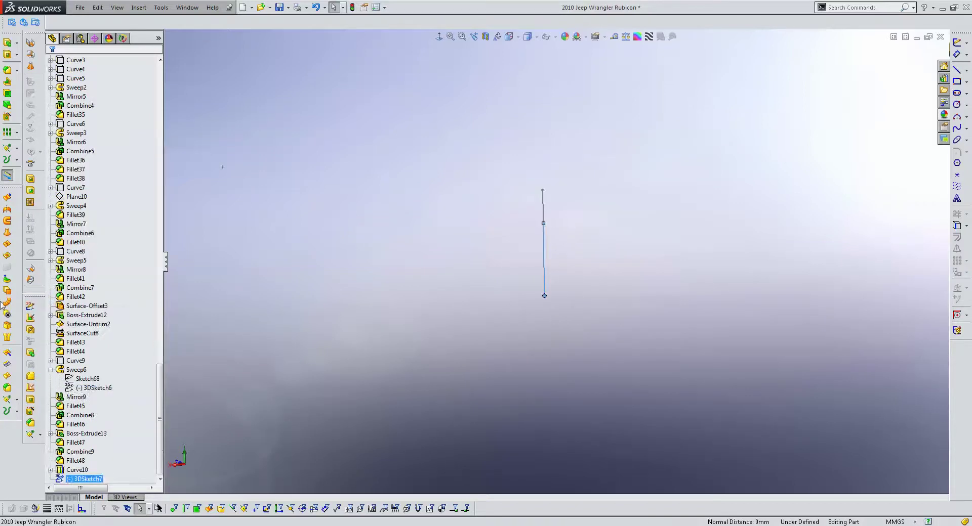
click(18, 402)
click(38, 400)
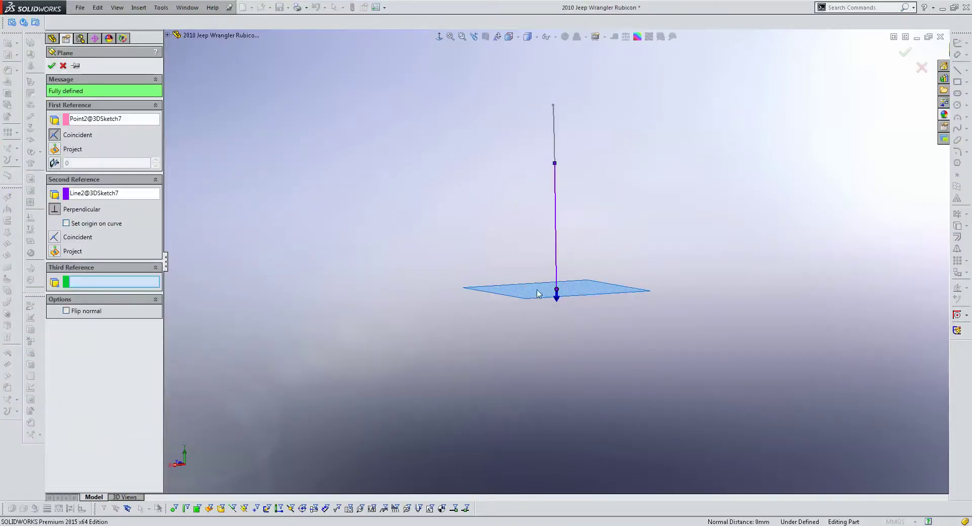
- Create Plane11 perpendicular to the vertical line at its lower end
key(Return)
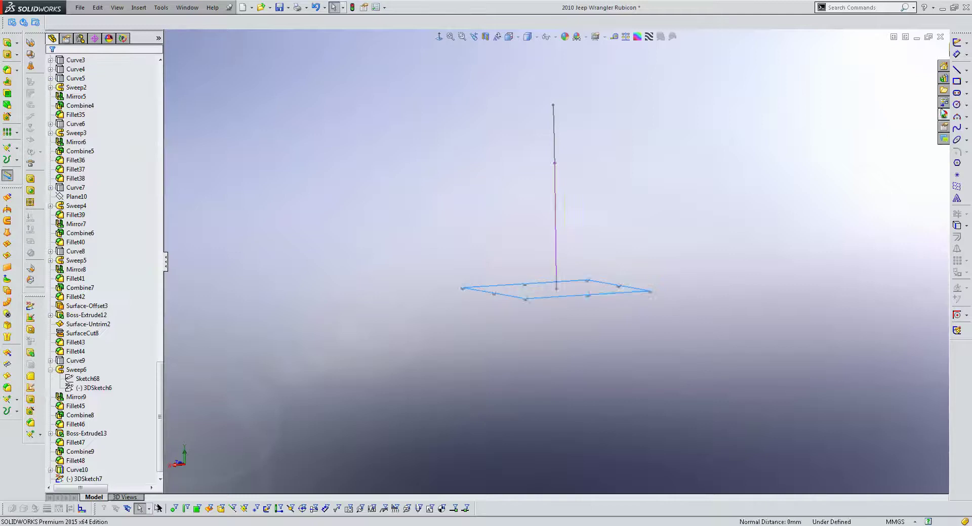
middle_drag(651, 227, 638, 256)
middle_drag(835, 202, 799, 143)
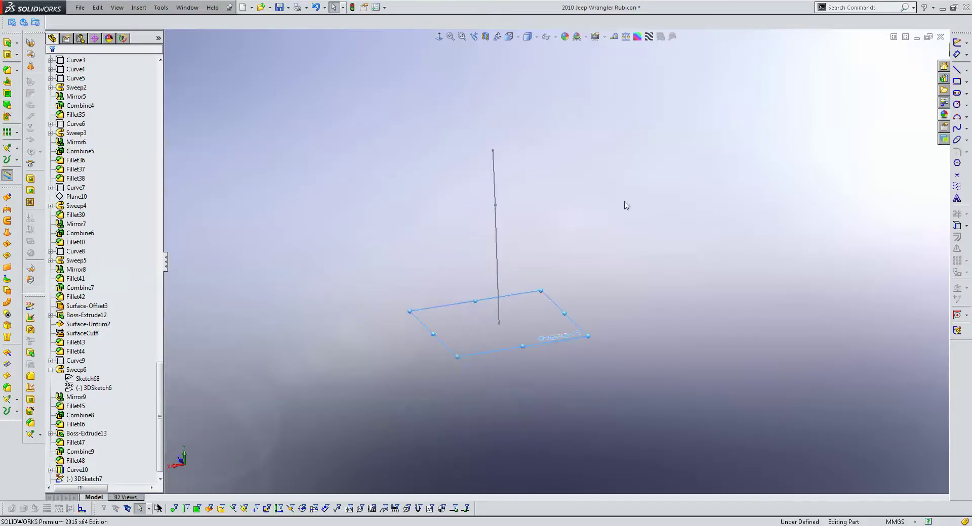
- Join 3DSketch7's arc and line into a single fit spline
click(495, 188)
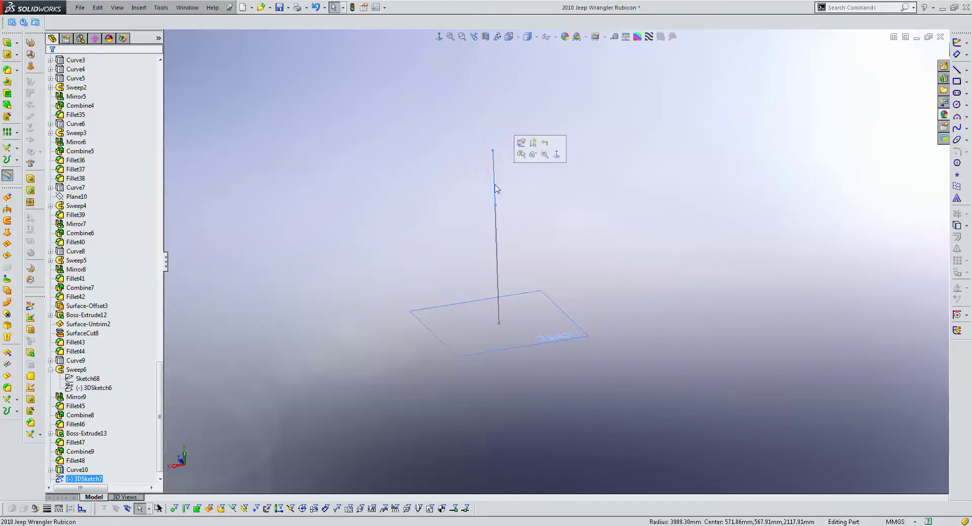
click(522, 143)
key(ctrl+a)
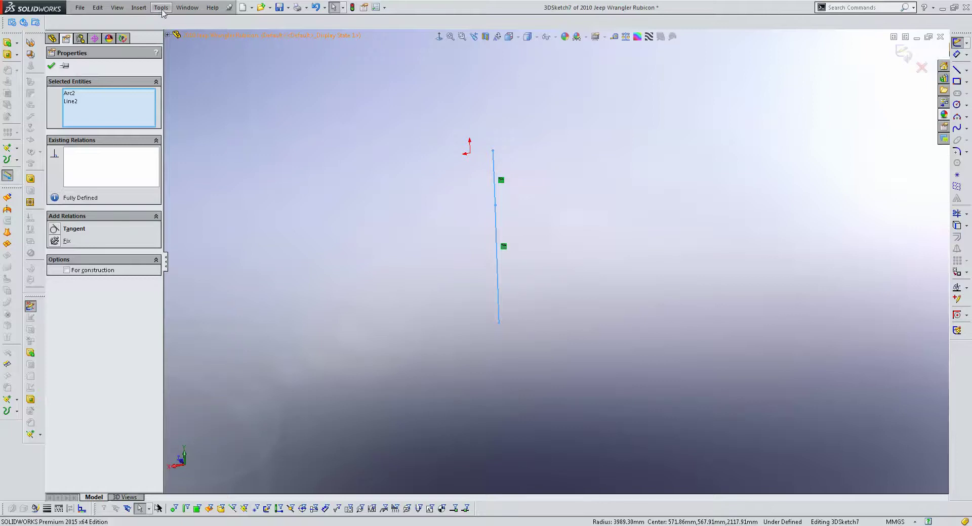
click(161, 9)
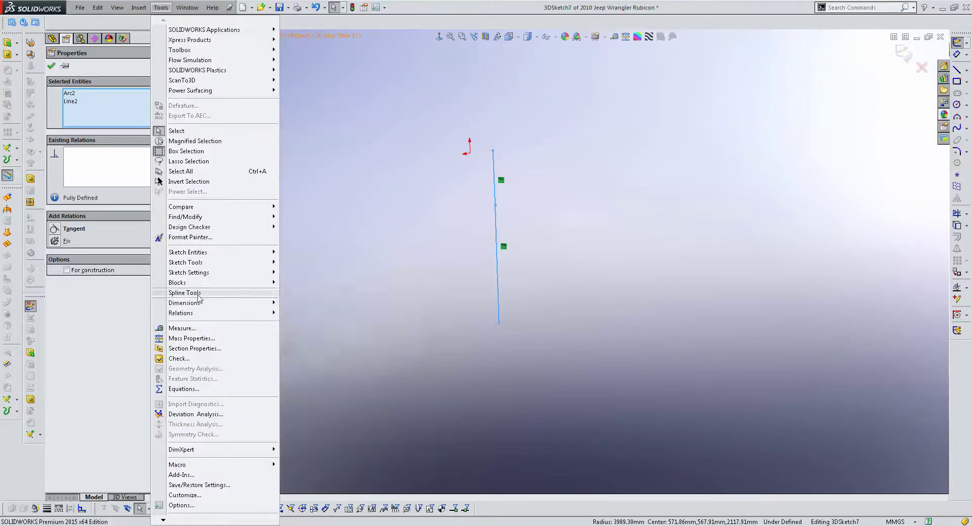
mouse_move(185, 293)
click(313, 367)
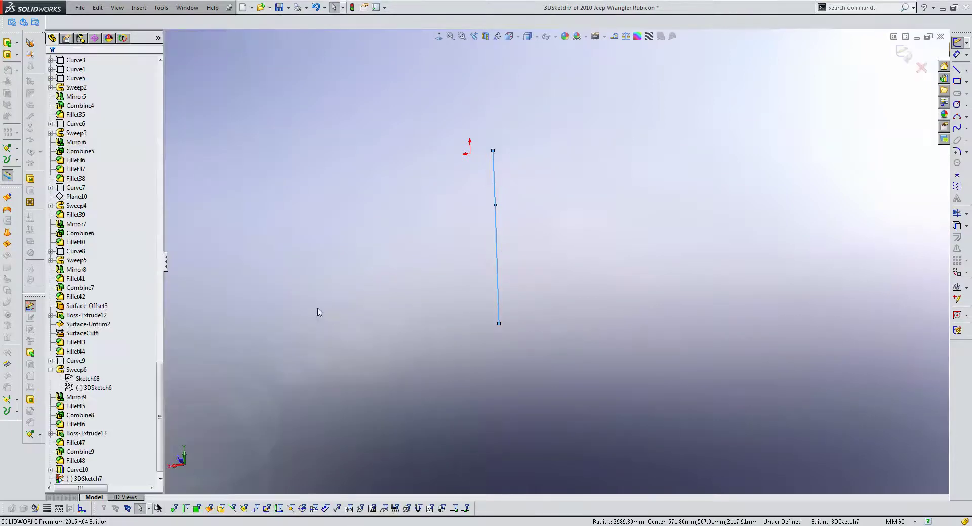
click(905, 54)
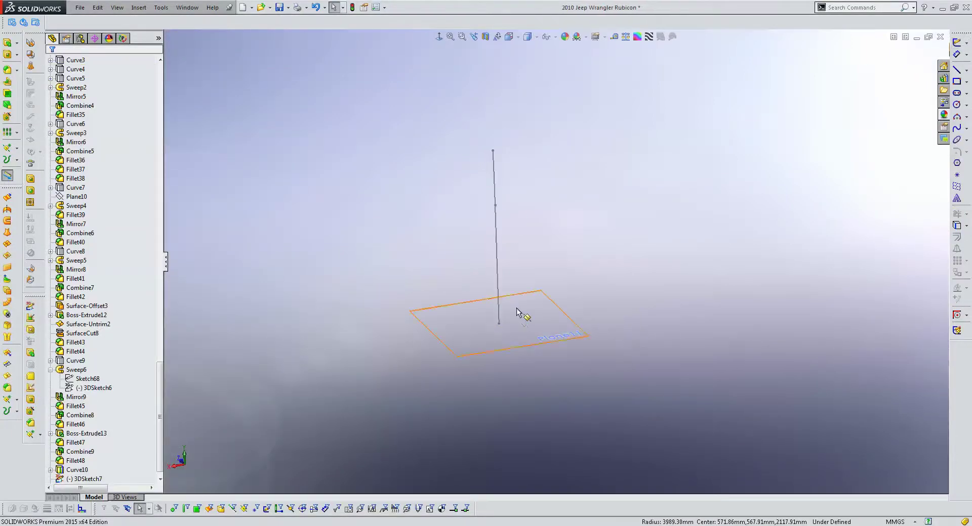
click(501, 302)
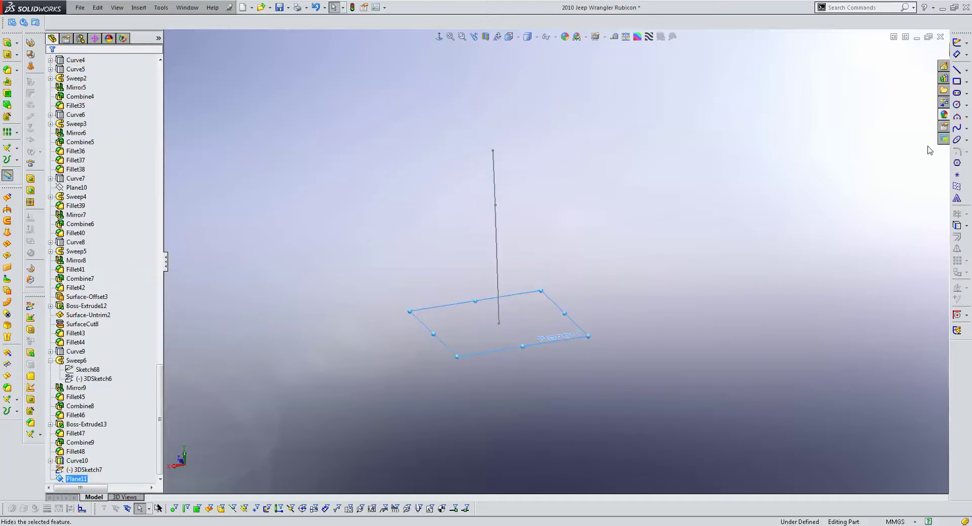
- Sketch a 16 mm circle on Plane11 with its centre pinned to the spline
click(957, 45)
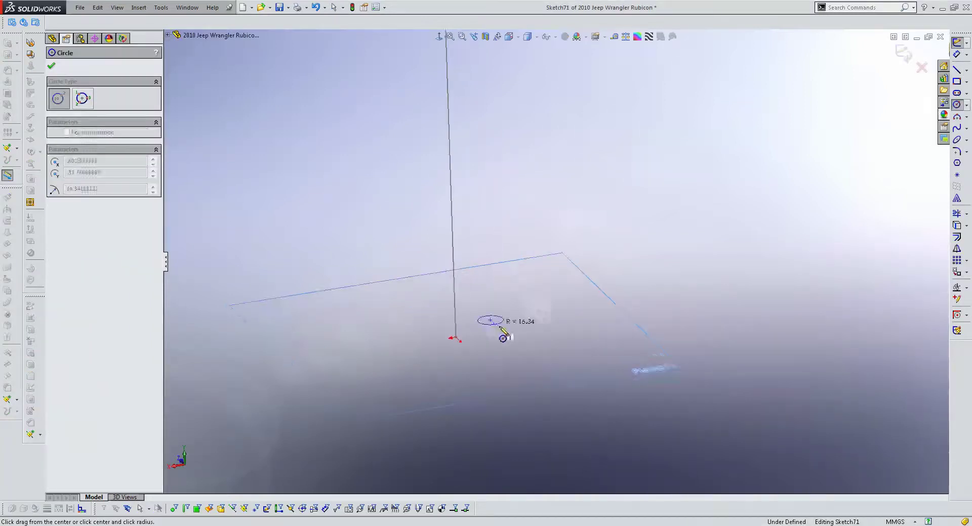
click(956, 54)
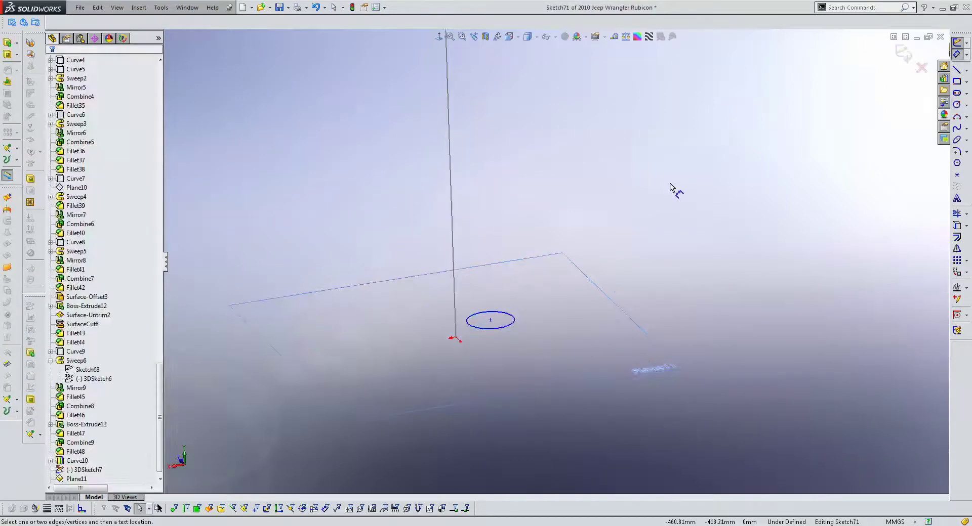
click(508, 320)
click(487, 321)
text(16)
key(Return)
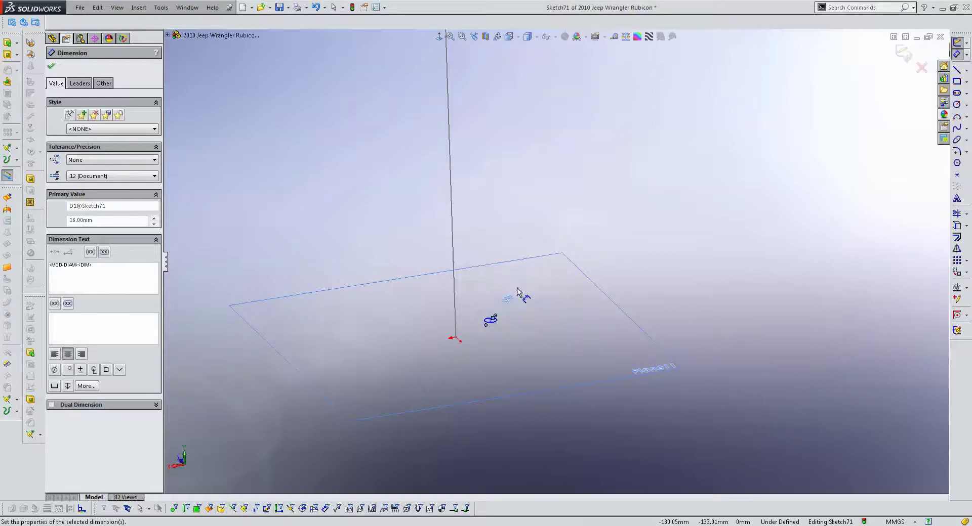
key(Escape)
scroll(517, 287, down, 3)
click(517, 287)
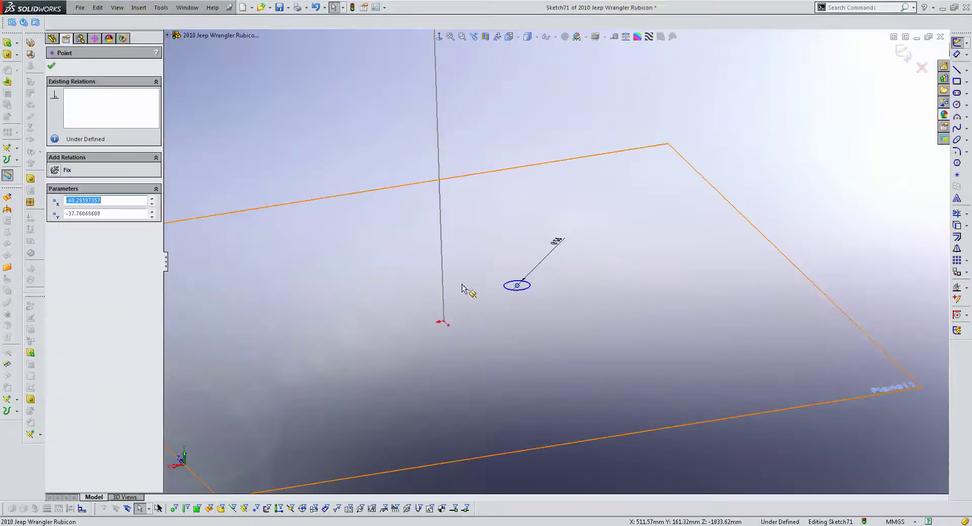
ctrl+click(443, 283)
click(70, 253)
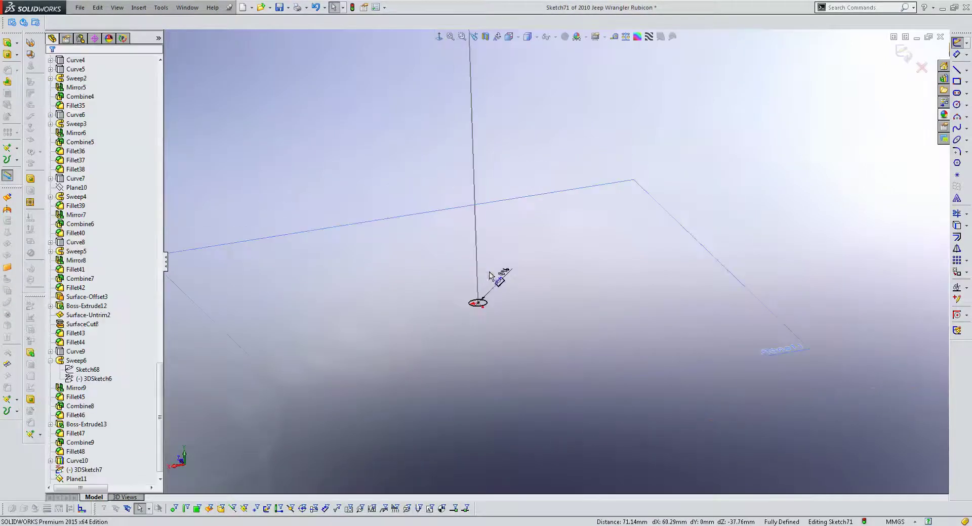
click(902, 55)
- Hide Plane11 and sweep the Sketch71 circle along 3DSketch7, twisting along the path
right_click(556, 218)
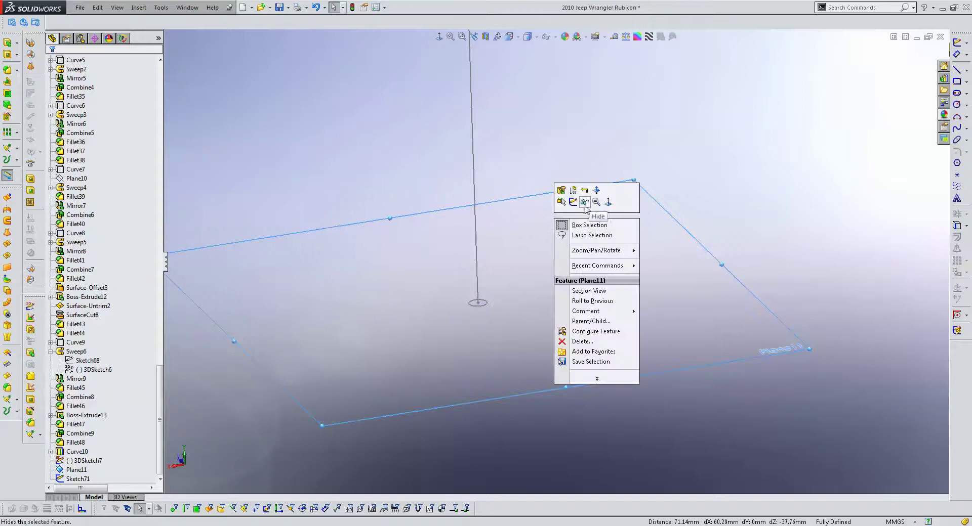
click(587, 209)
click(15, 46)
click(66, 53)
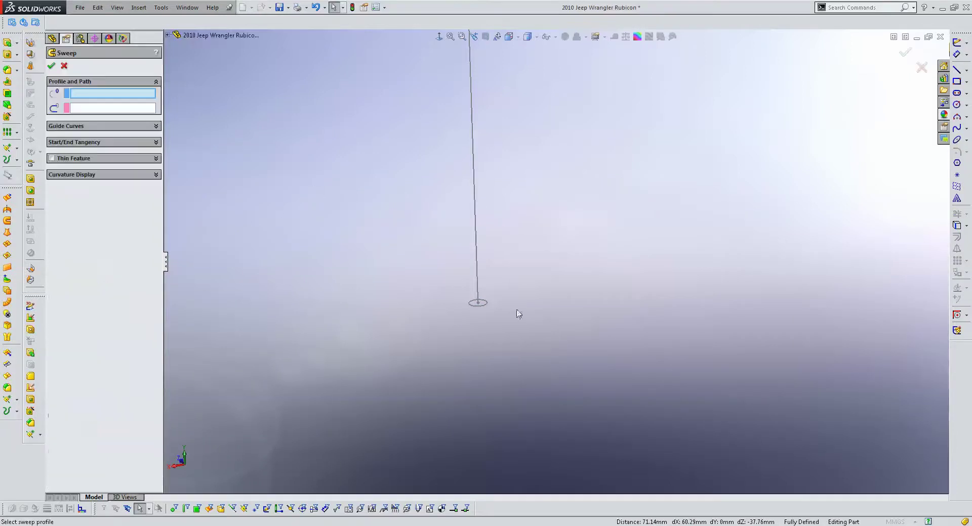
click(480, 290)
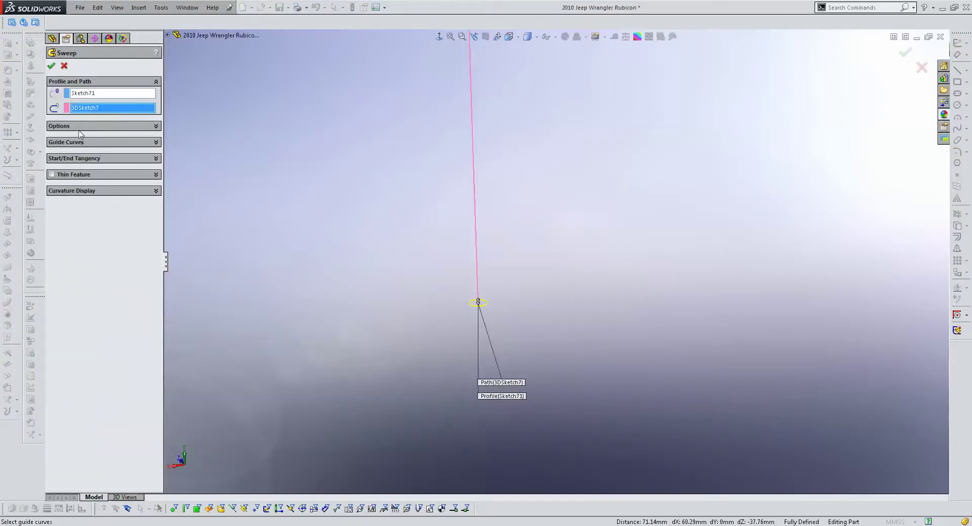
click(88, 174)
click(88, 175)
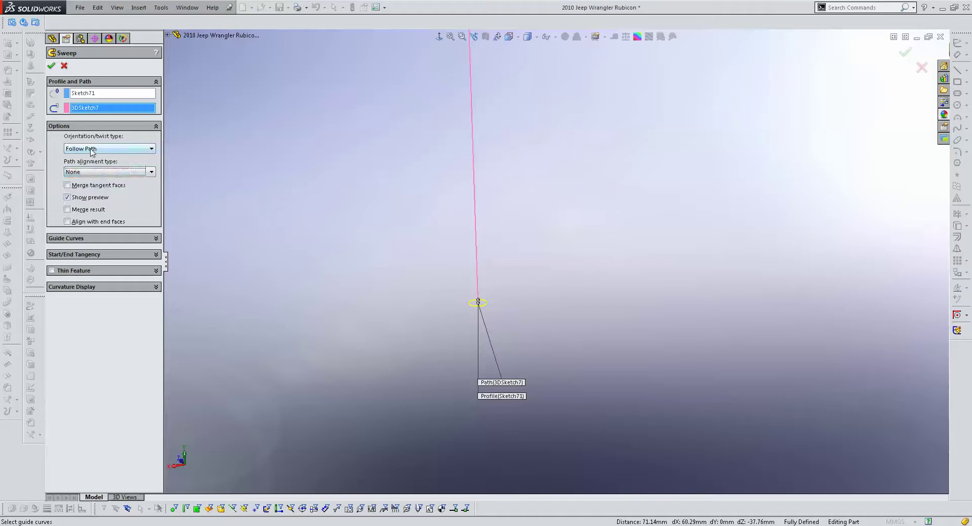
click(93, 149)
click(90, 182)
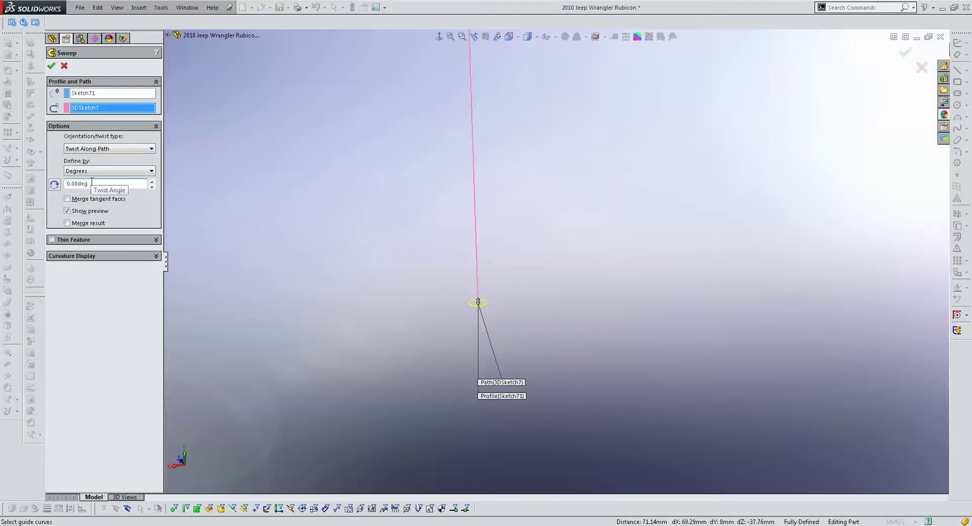
key(Return)
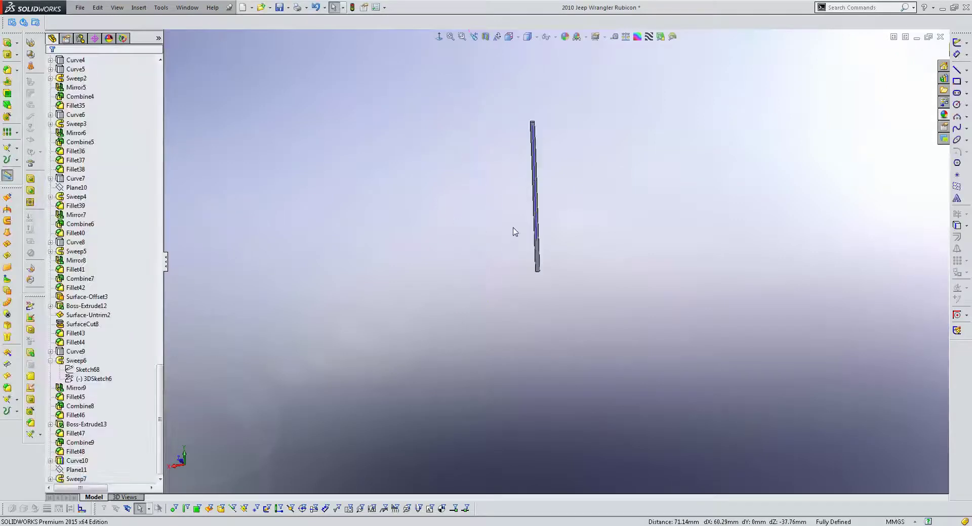
- Collapse Sweep6 and hide the Curve10 guide curve
click(50, 360)
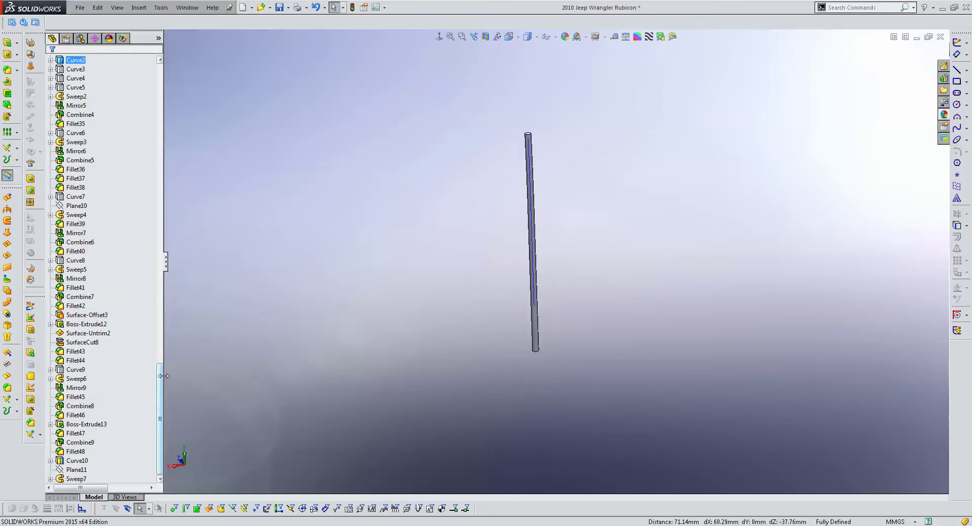
right_click(80, 464)
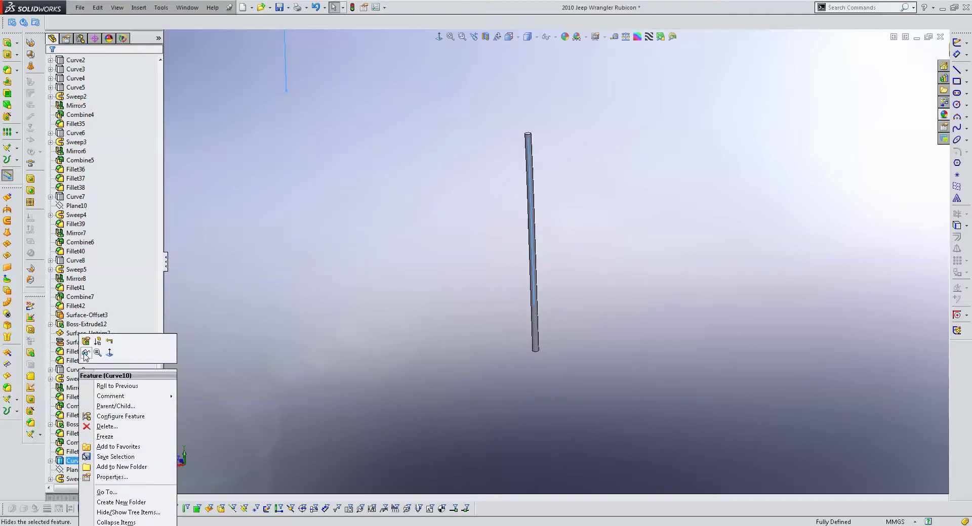
click(85, 354)
- Fillet both end faces of the Sweep7 rod with a 7 mm radius
click(7, 71)
scroll(580, 159, down, 3)
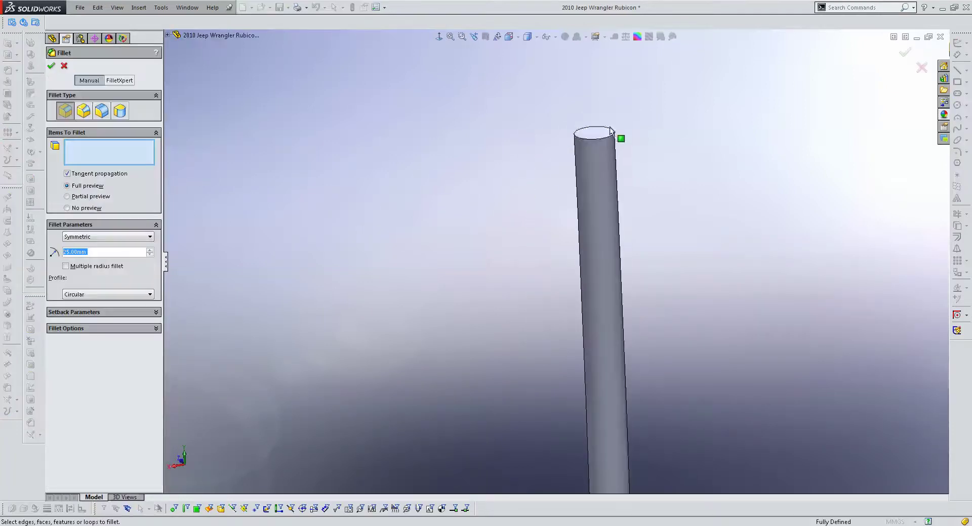
click(589, 210)
text(8)
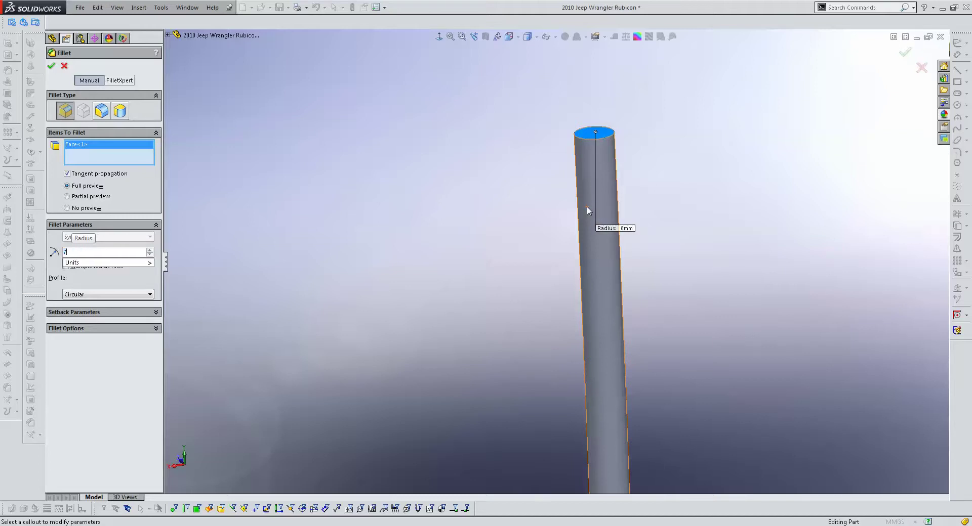
text(7)
scroll(503, 210, up, 5)
mouse_move(607, 321)
middle_down()
mouse_move(526, 326)
mouse_move(425, 220)
mouse_move(470, 306)
middle_up()
scroll(430, 122, down, 3)
scroll(473, 111, down, 3)
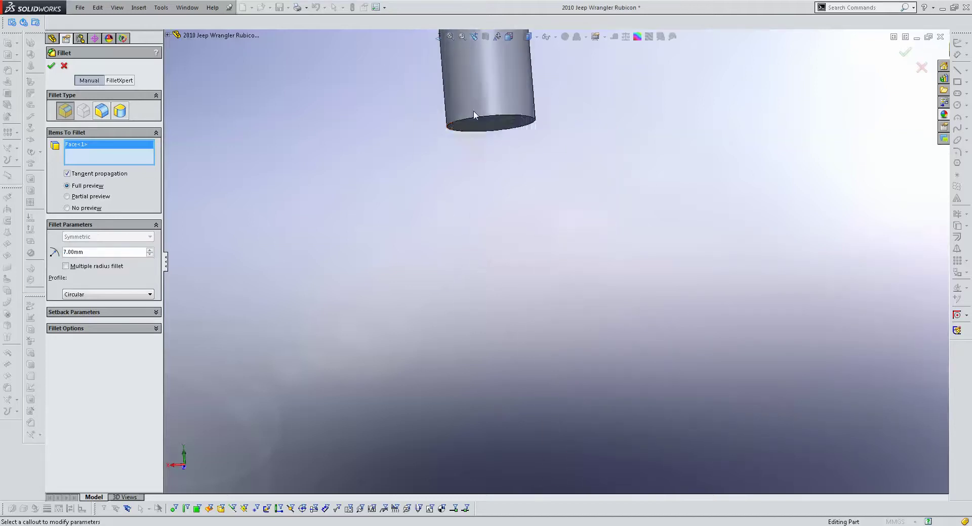
click(482, 123)
right_click(482, 123)
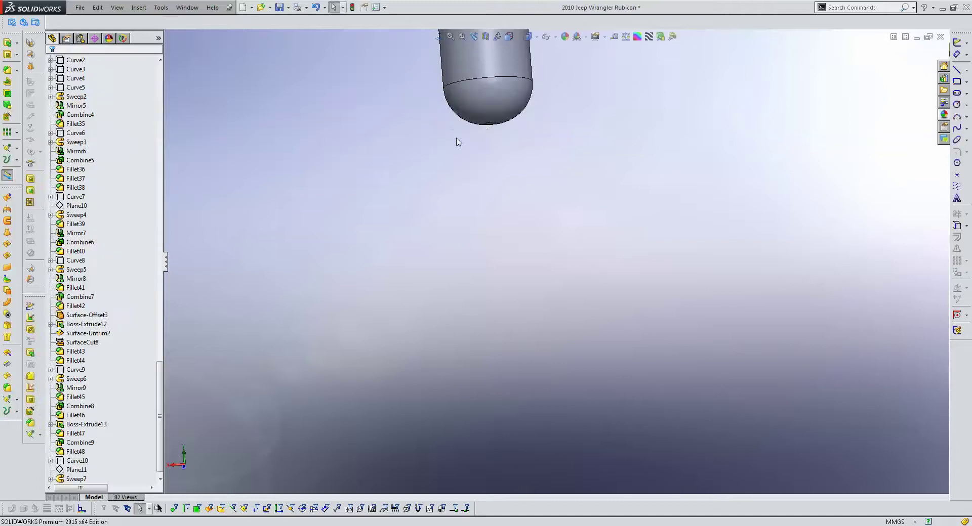
scroll(475, 182, up, 3)
scroll(474, 185, up, 2)
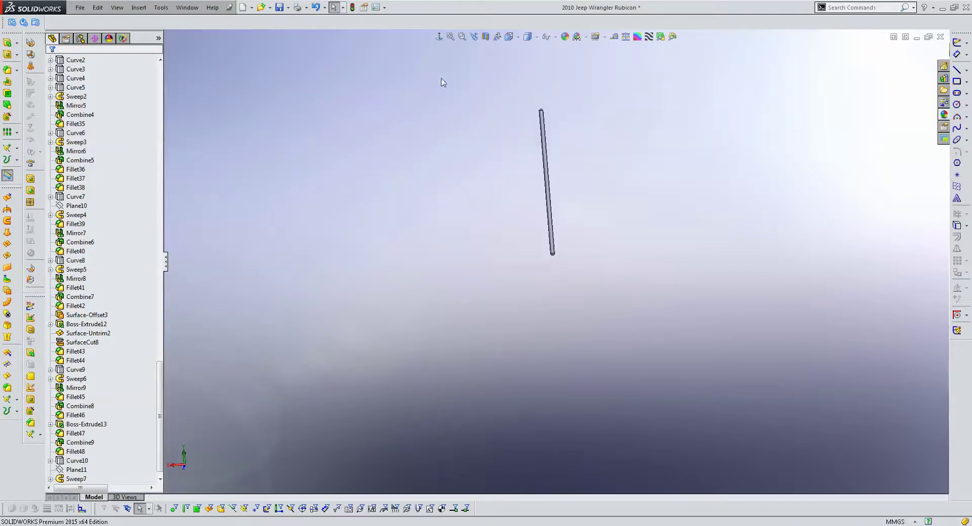
click(439, 37)
- Mirror the rod body across the Right Plane
drag(160, 375, 175, 82)
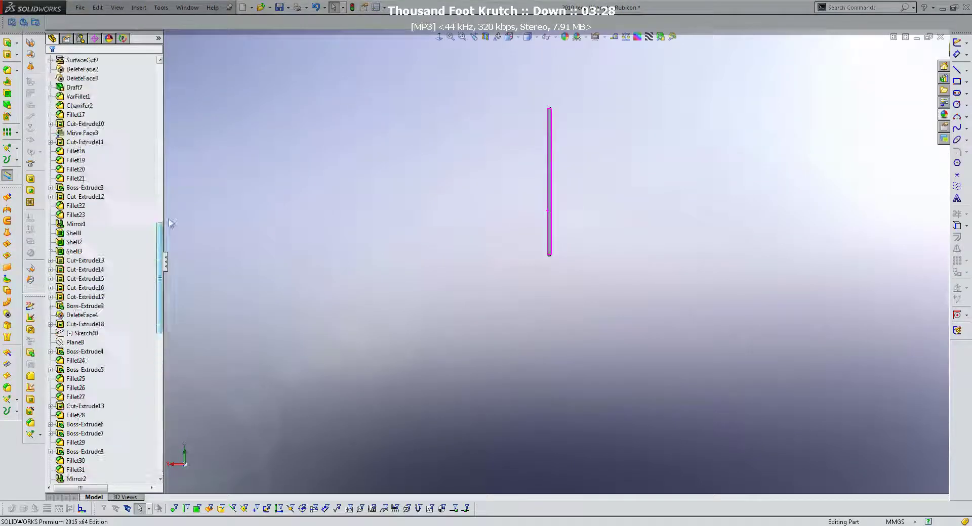
click(81, 142)
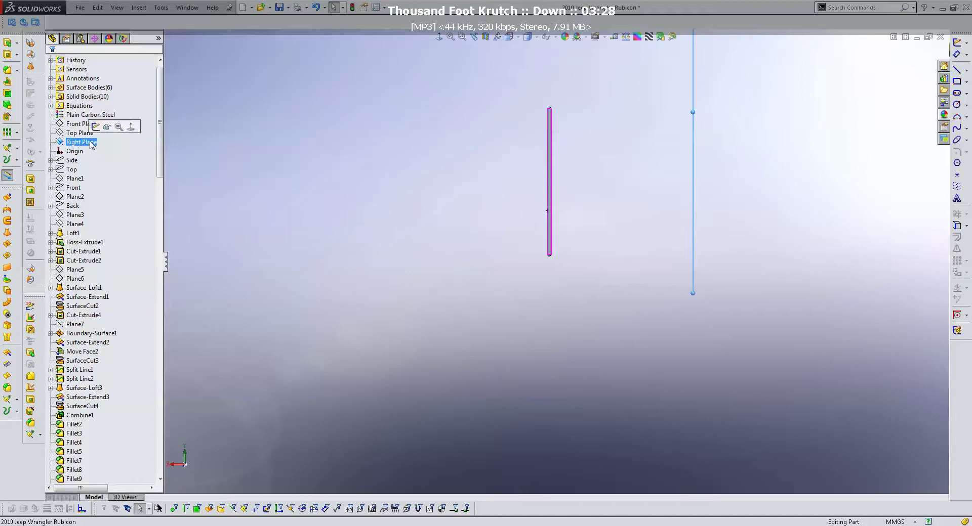
click(11, 131)
click(51, 153)
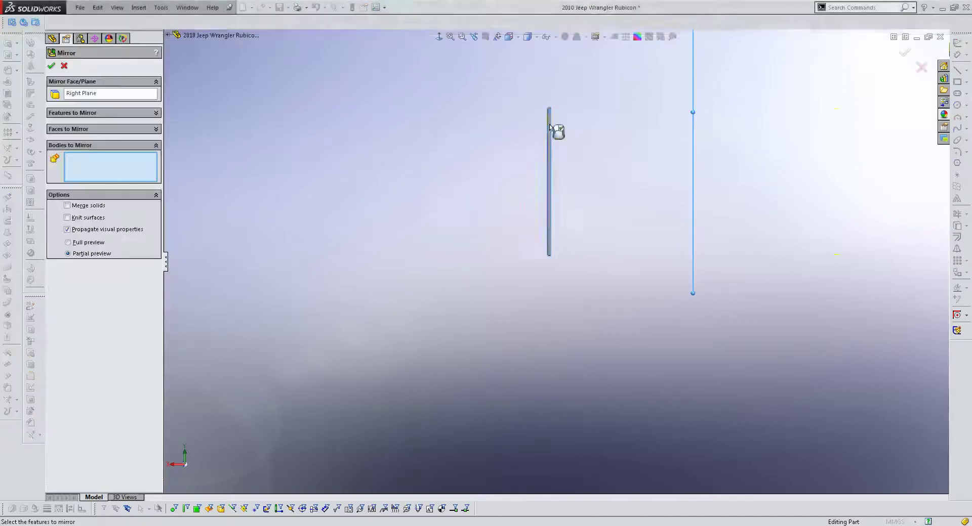
click(550, 126)
key(Return)
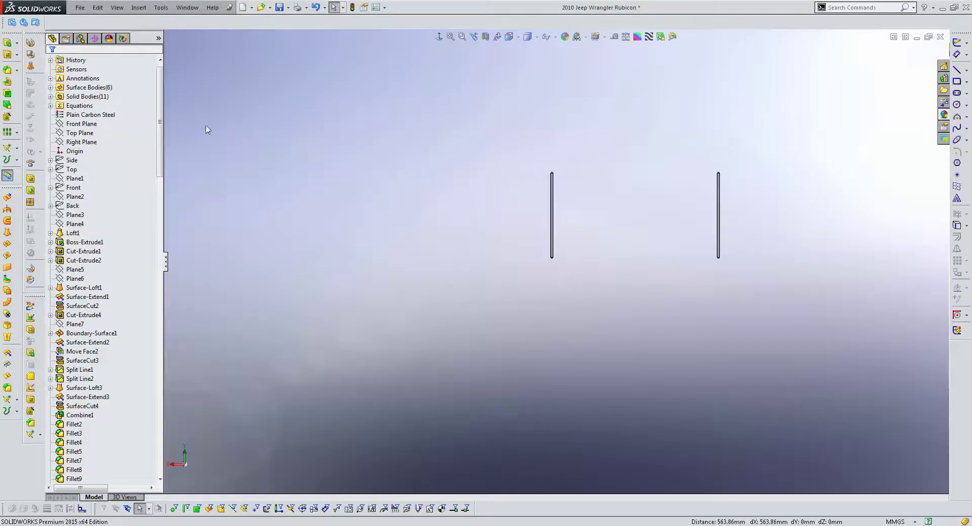
- Show the hidden Jeep body again
click(51, 96)
right_click(83, 178)
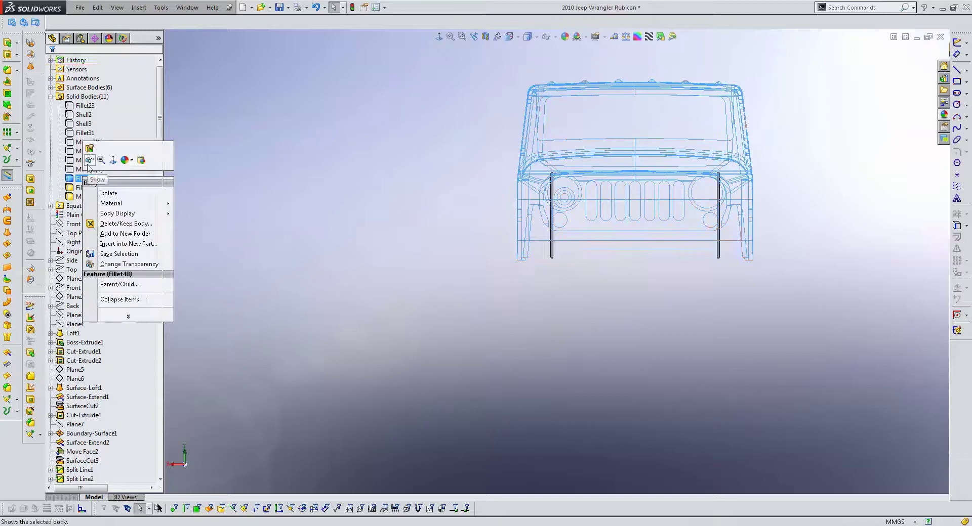
click(89, 162)
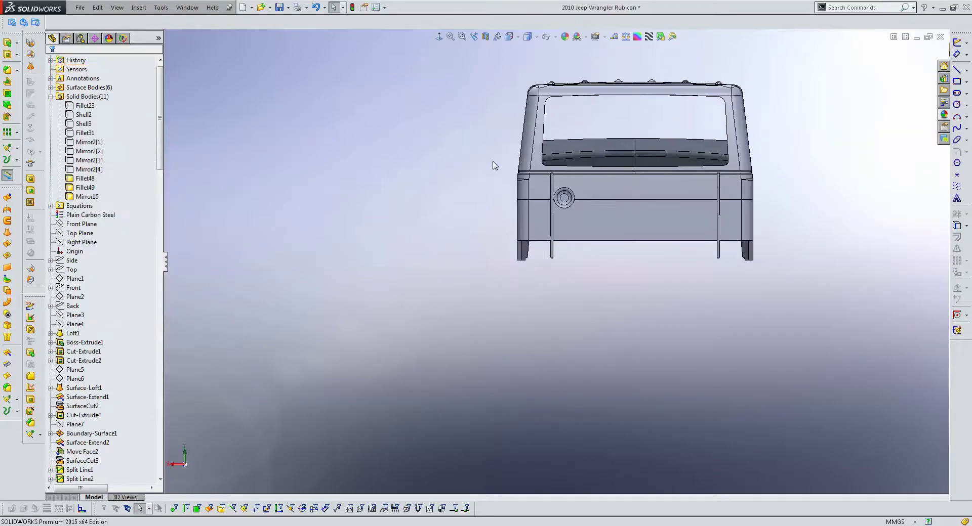
scroll(615, 235, down, 5)
- Combine-subtract both rods from the Jeep body to cut two rear grooves
click(139, 7)
mouse_move(157, 41)
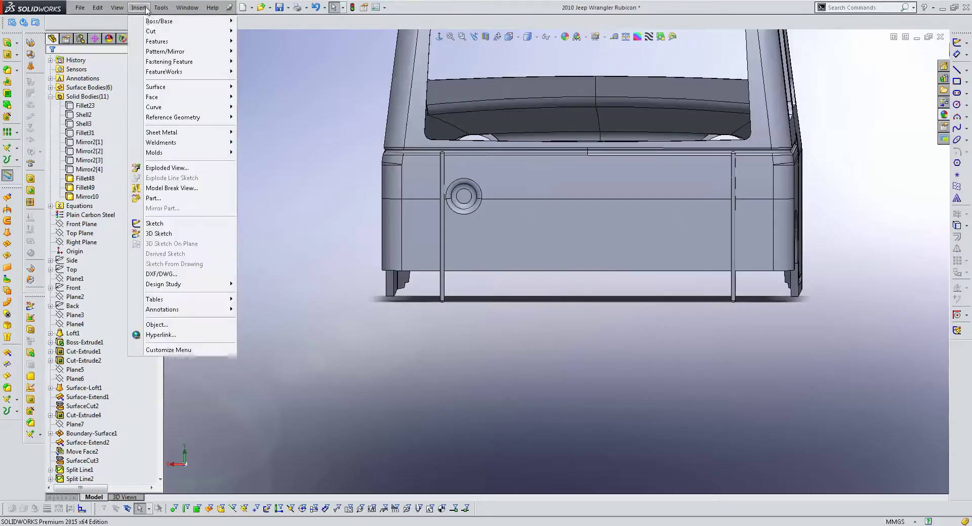
click(267, 203)
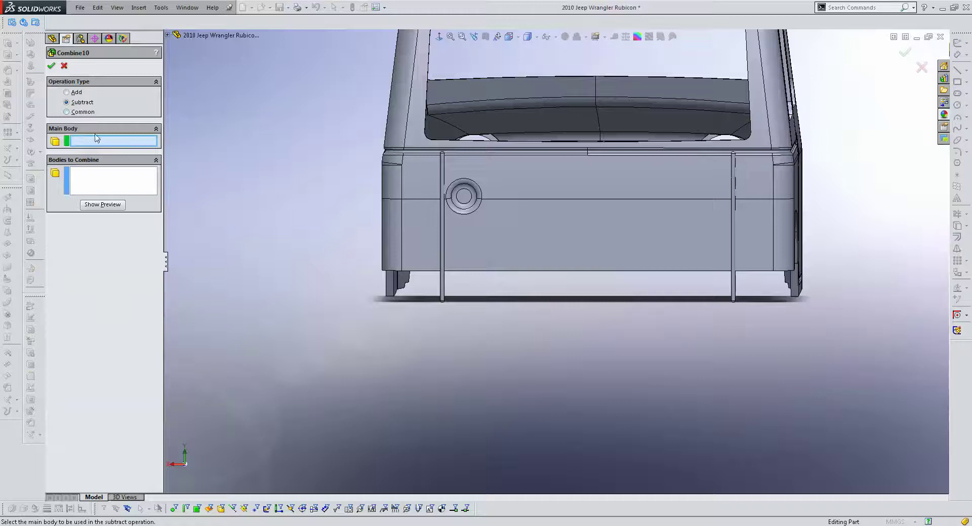
click(503, 168)
click(443, 172)
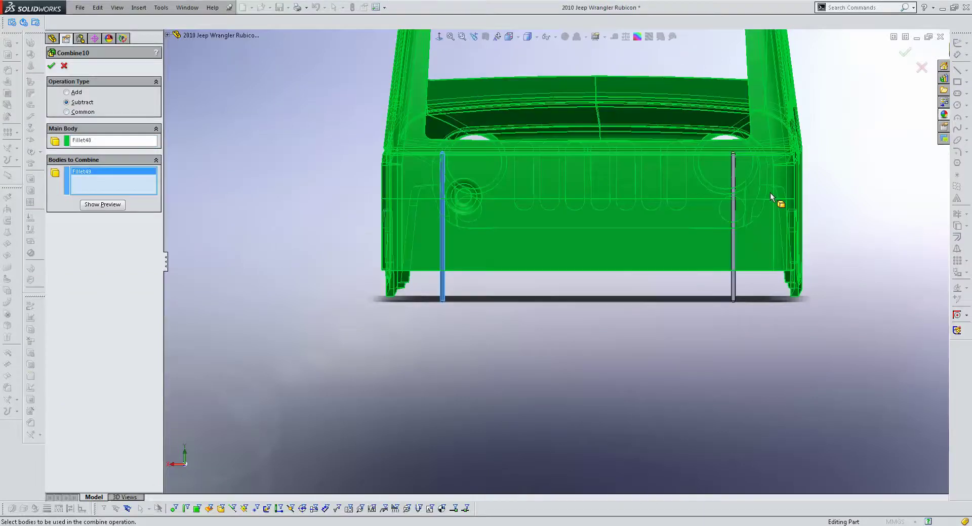
click(733, 172)
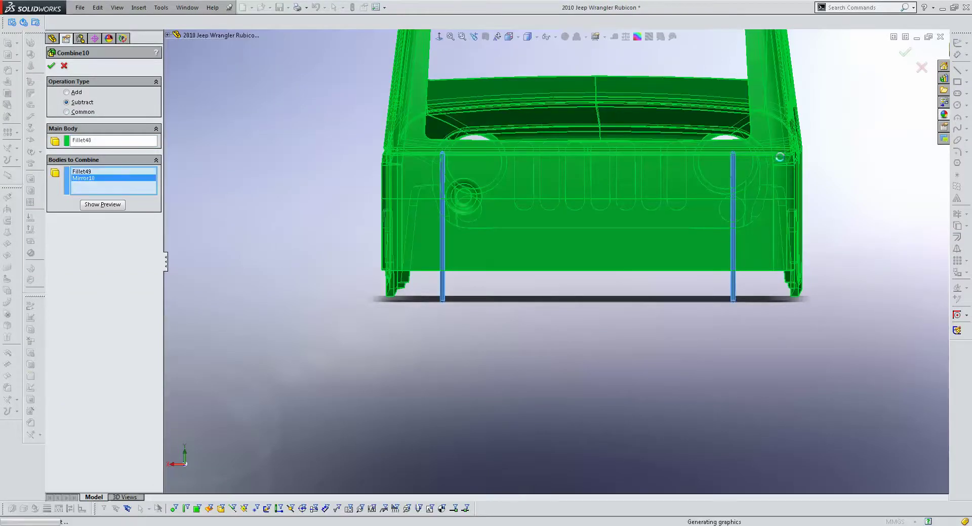
key(Return)
scroll(515, 184, down, 2)
scroll(435, 147, down, 3)
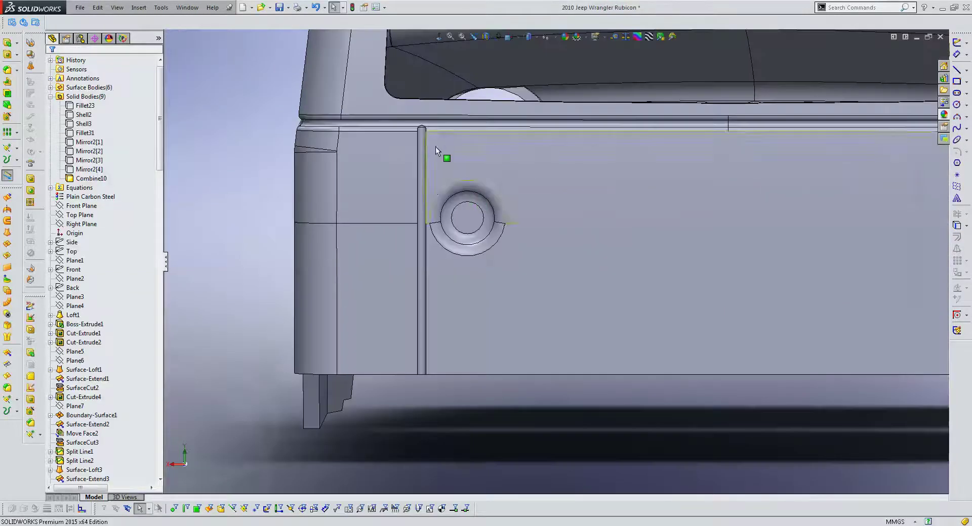
scroll(391, 123, down, 3)
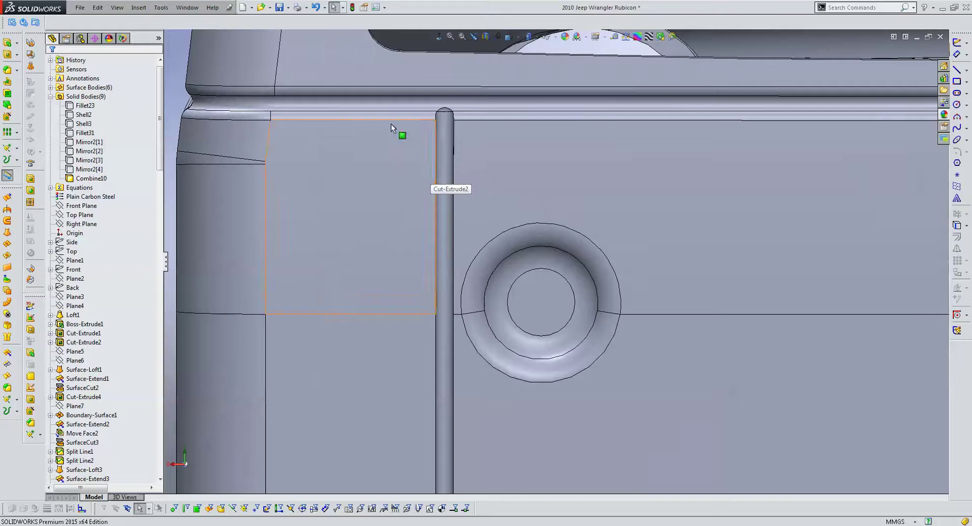
- Fillet both vertical rear-panel groove edges with a 10 mm radius
click(437, 135)
scroll(773, 248, up, 2)
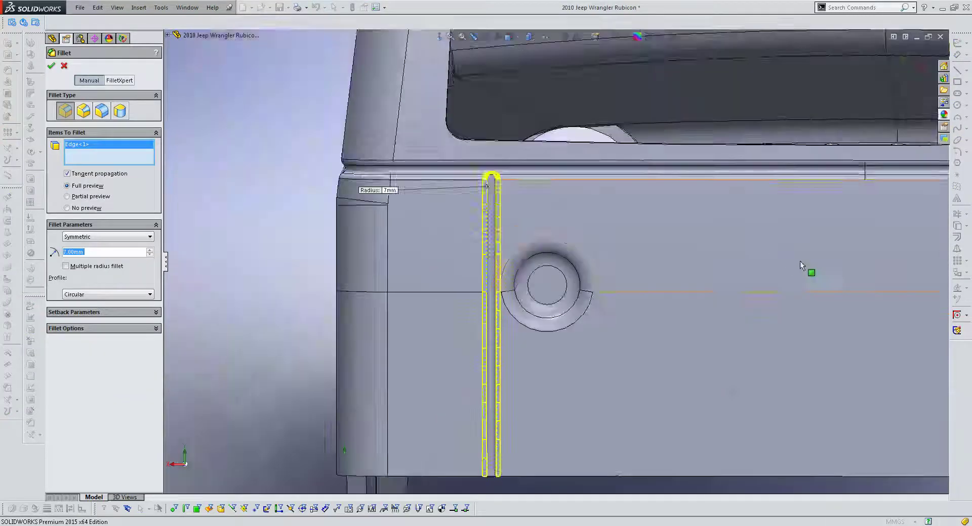
mouse_move(809, 271)
middle_down()
mouse_move(883, 210)
mouse_move(661, 224)
middle_up()
scroll(883, 210, up, 2)
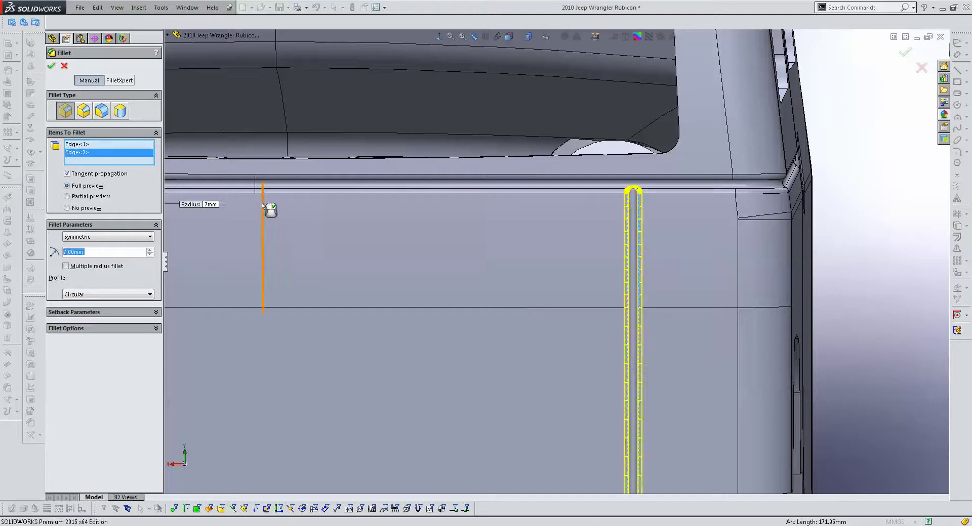
text(10)
key(Return)
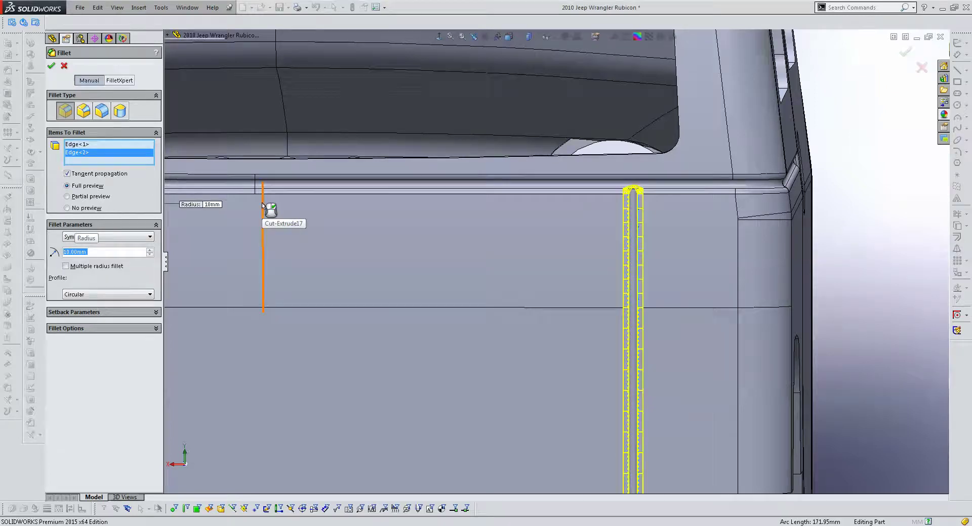
key(Return)
- Inspect the finished Jeep from the rear, flat side-on, then in a three-quarter view
scroll(495, 276, up, 3)
scroll(495, 262, up, 2)
scroll(416, 299, up, 2)
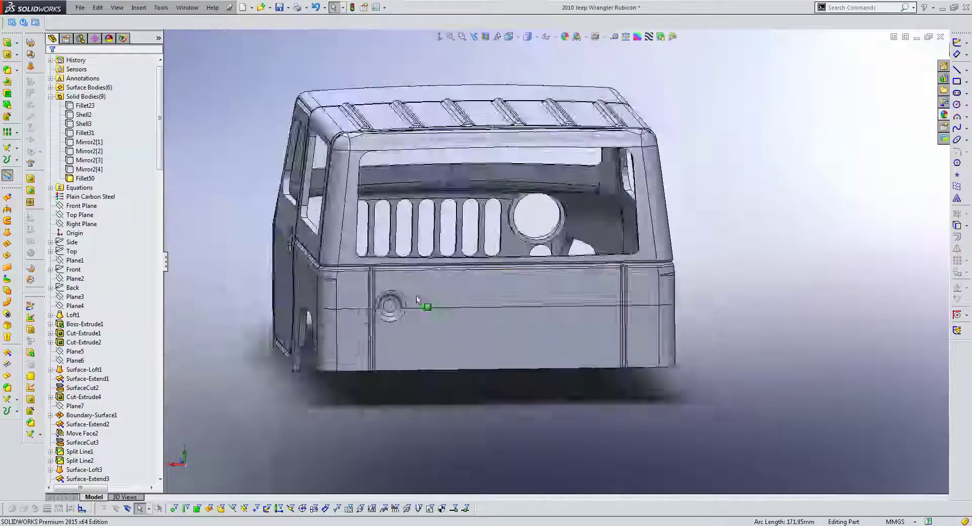
mouse_move(416, 300)
middle_down()
mouse_move(528, 295)
mouse_move(595, 262)
mouse_move(594, 321)
middle_up()
scroll(456, 303, up, 3)
scroll(528, 296, up, 2)
scroll(527, 295, down, 3)
scroll(594, 321, up, 2)
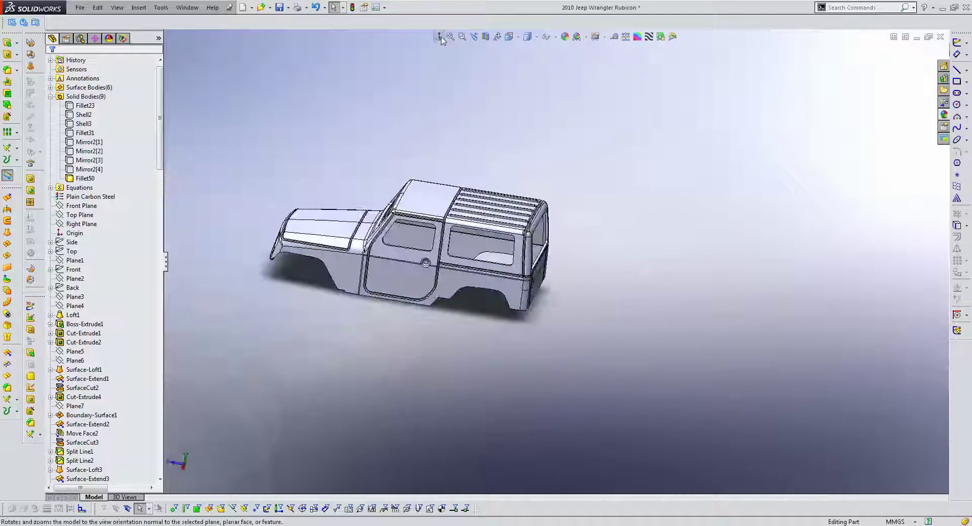
click(440, 38)
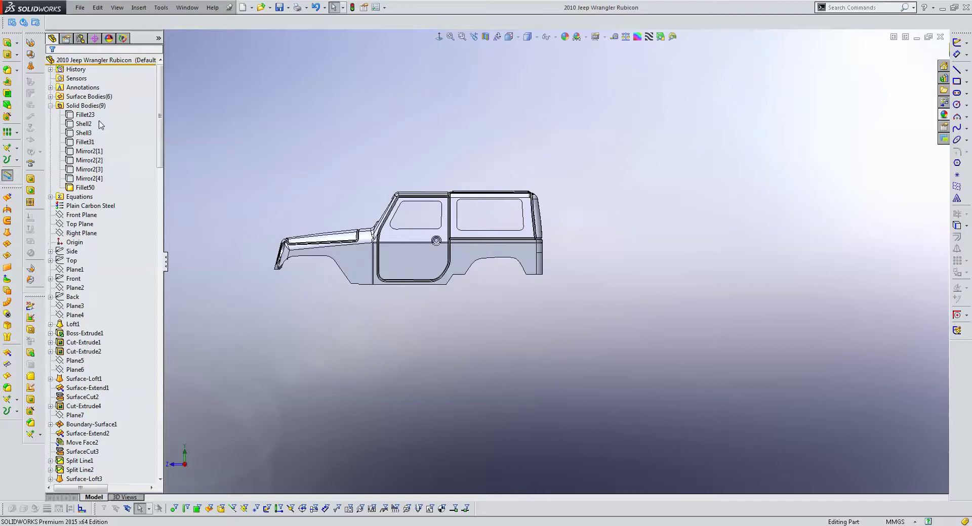
middle_drag(327, 166, 484, 262)
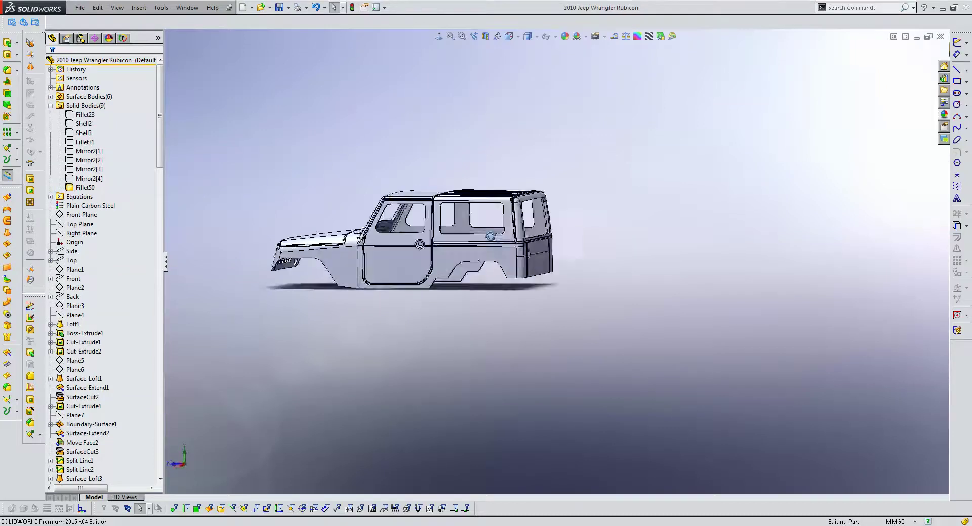